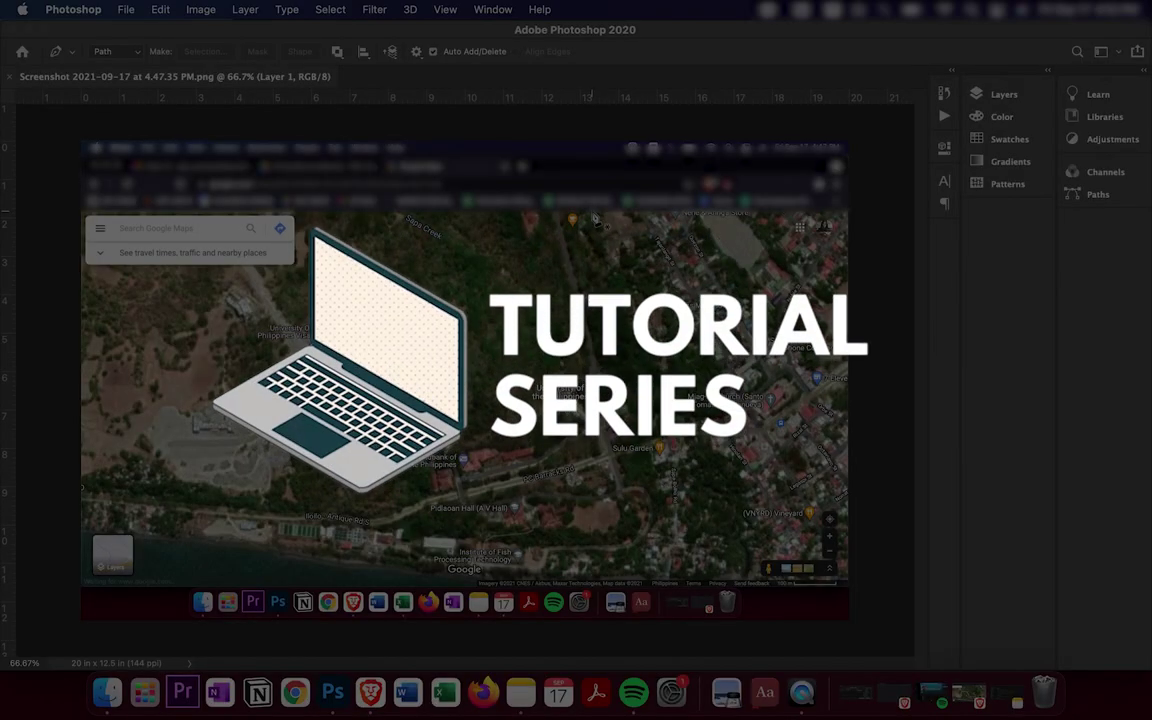
Select the Brush tool over the open Google Maps satellite screenshot.
key(XF86MonBrightnessUp)
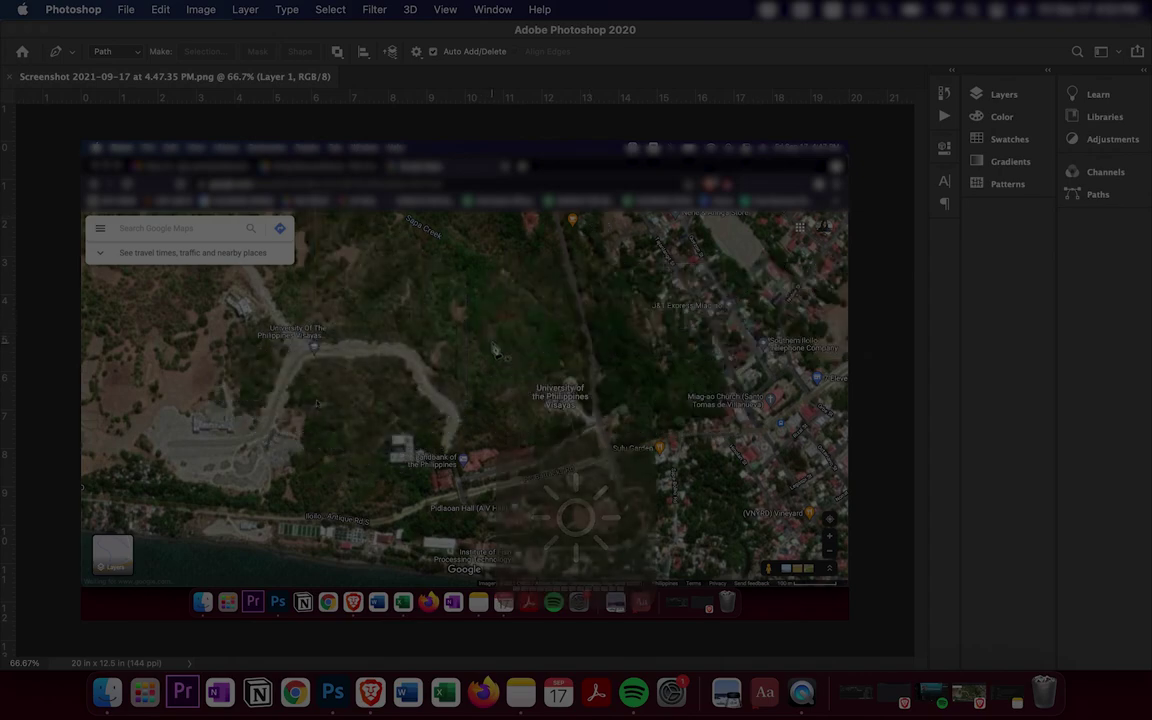
key(b)
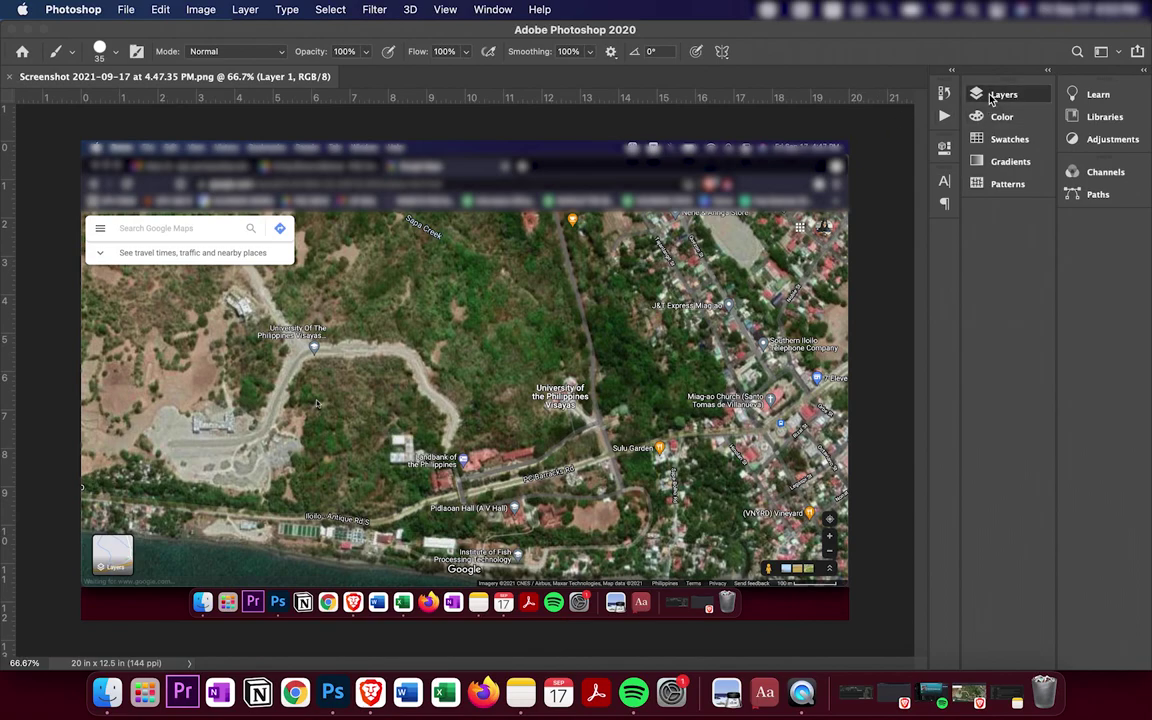
Add an empty Layer 2 above the map, switch to the Painting workspace, and preview layers.
click(1000, 94)
click(910, 409)
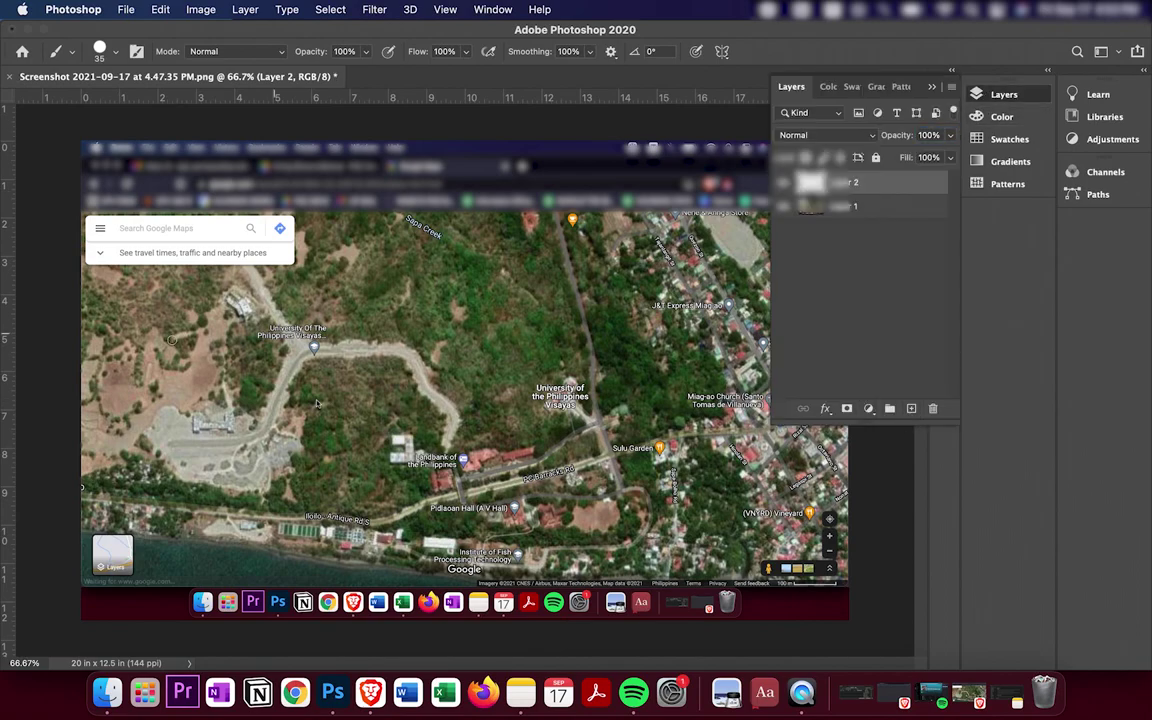
click(446, 10)
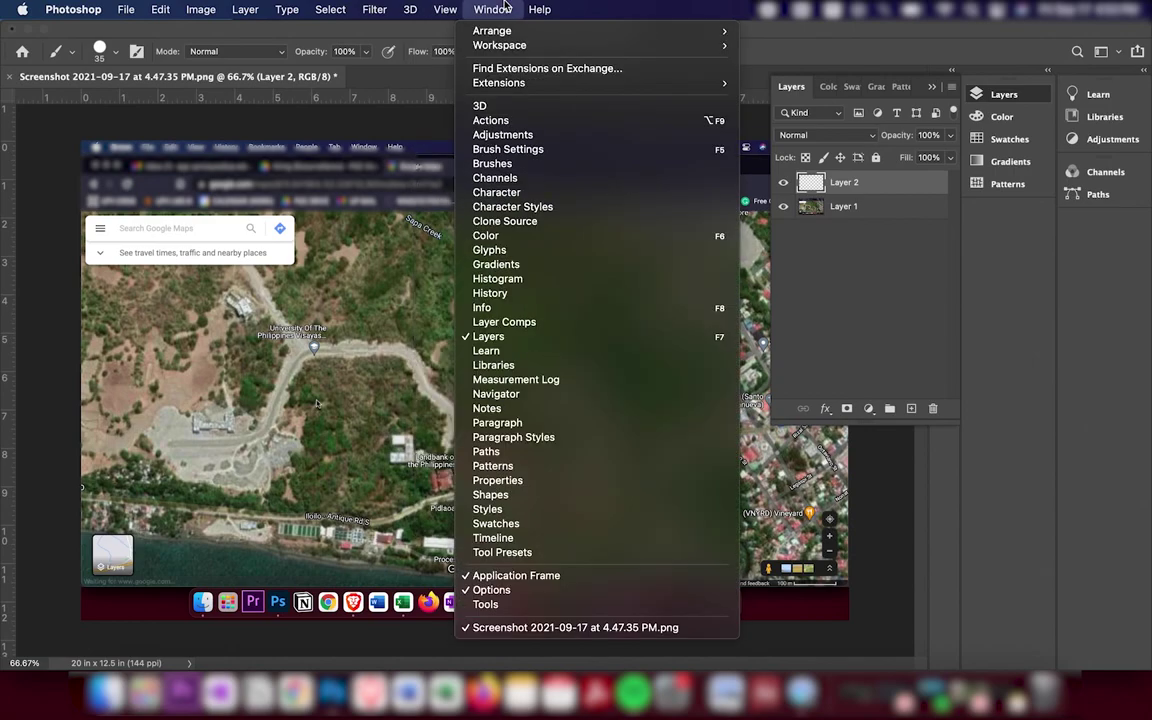
mouse_move(500, 45)
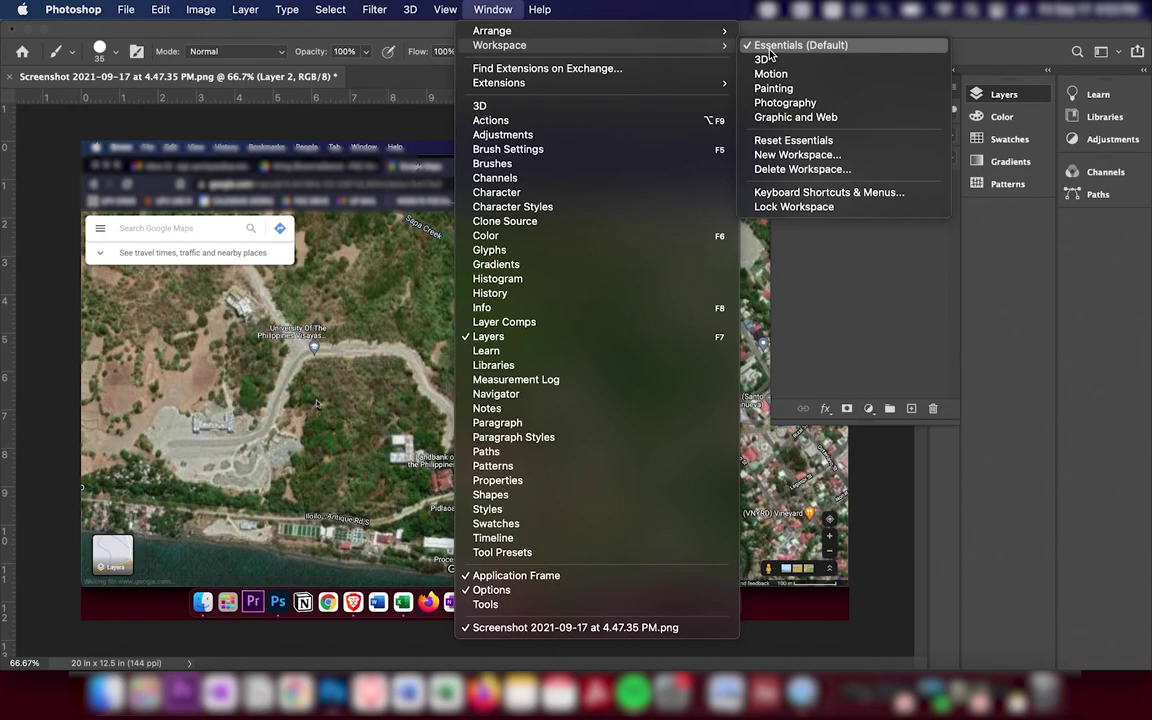
click(773, 88)
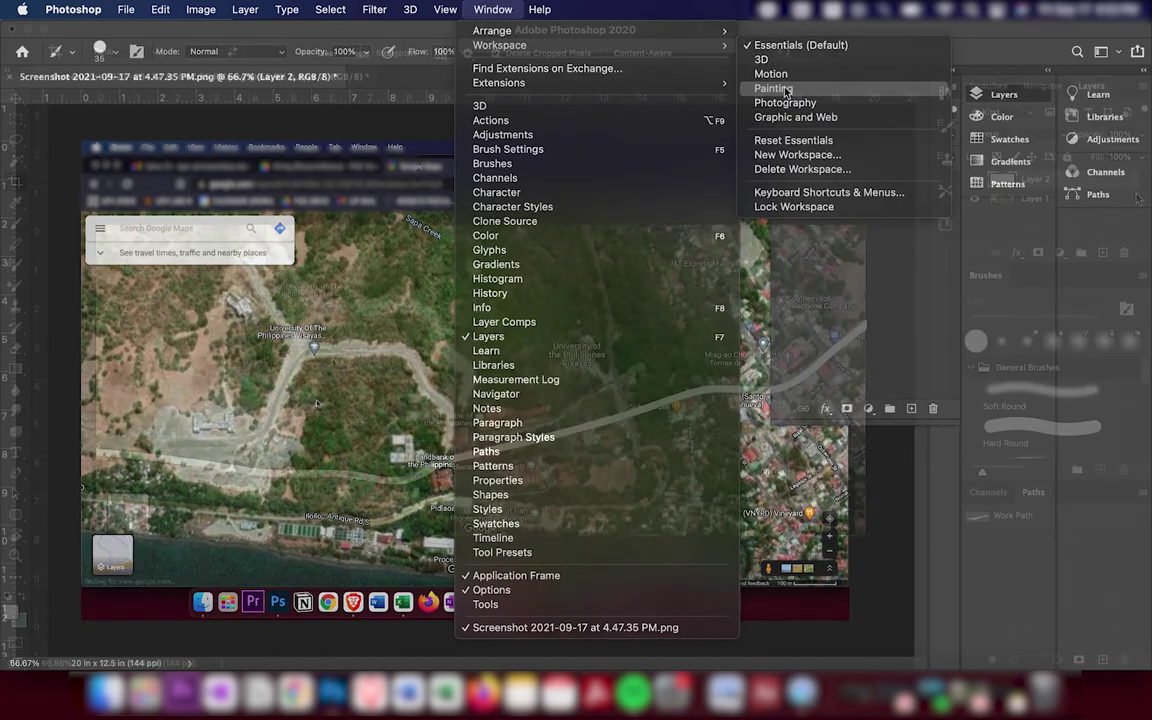
click(975, 199)
click(975, 179)
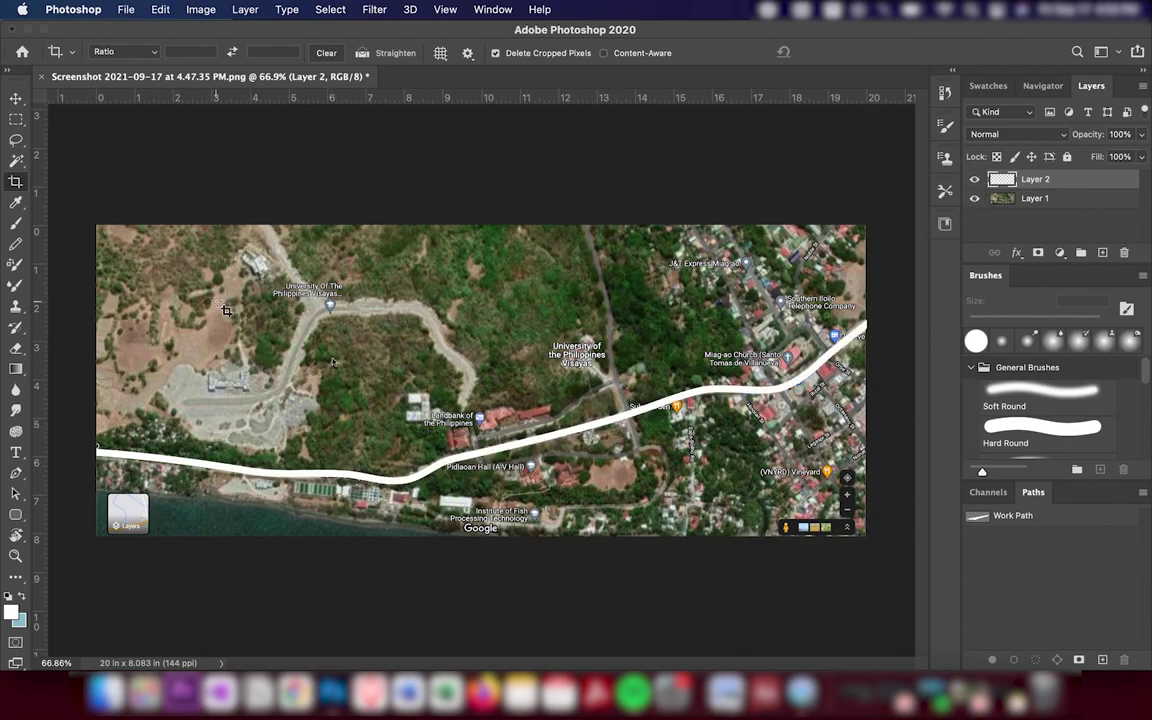
Check the line without the map, zoom in to 100%, and set a 25 px hard round brush.
click(979, 201)
click(975, 199)
key(z)
click(473, 447)
scroll(473, 300, down, 2)
key(b)
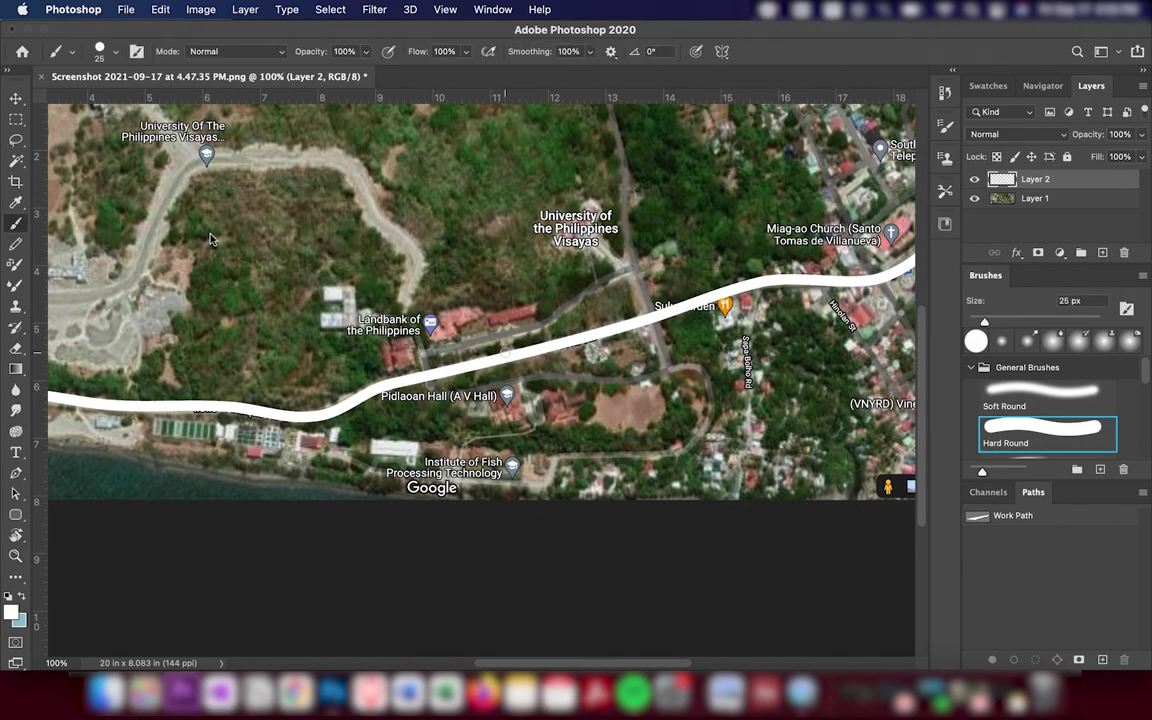
Draw a pen path down the north–south road past the university.
click(15, 473)
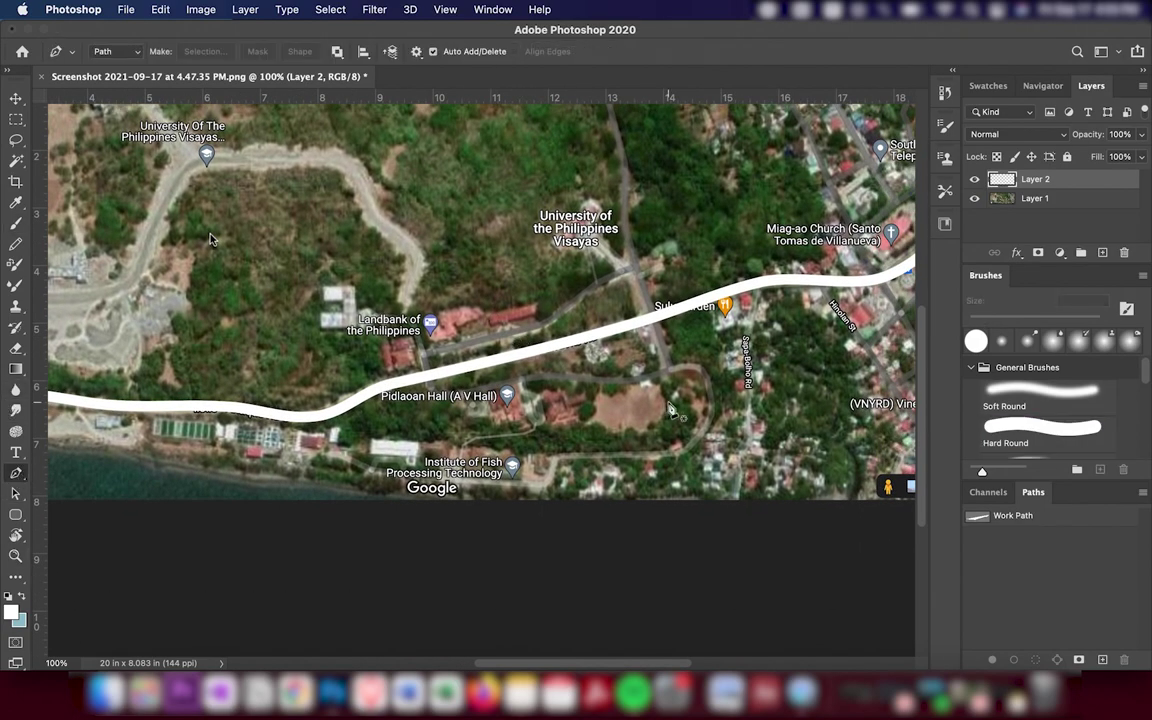
drag(662, 400, 637, 352)
scroll(540, 390, right, 2)
scroll(490, 280, up, 5)
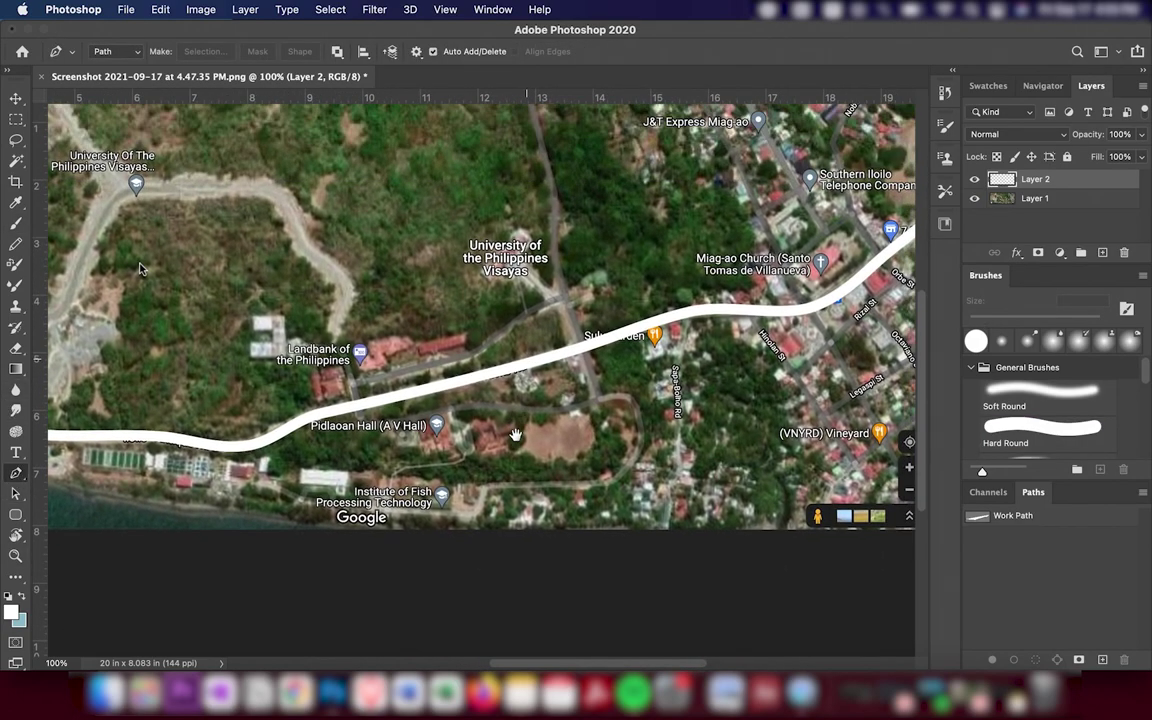
click(498, 184)
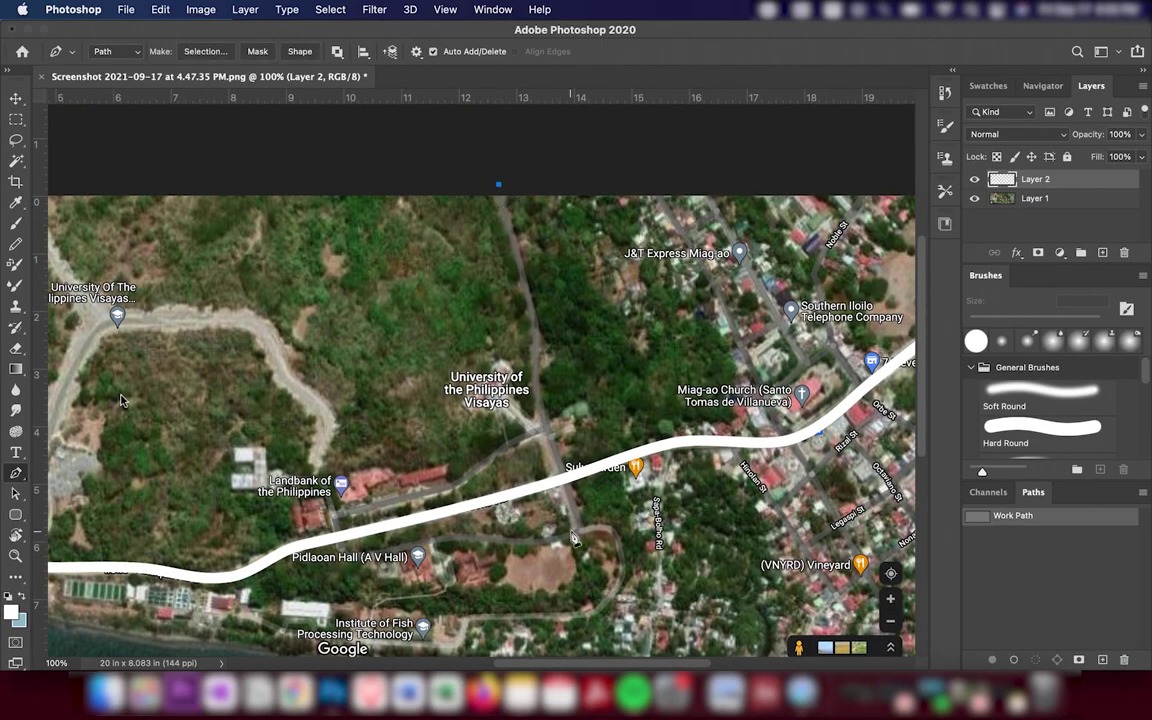
drag(578, 533, 518, 229)
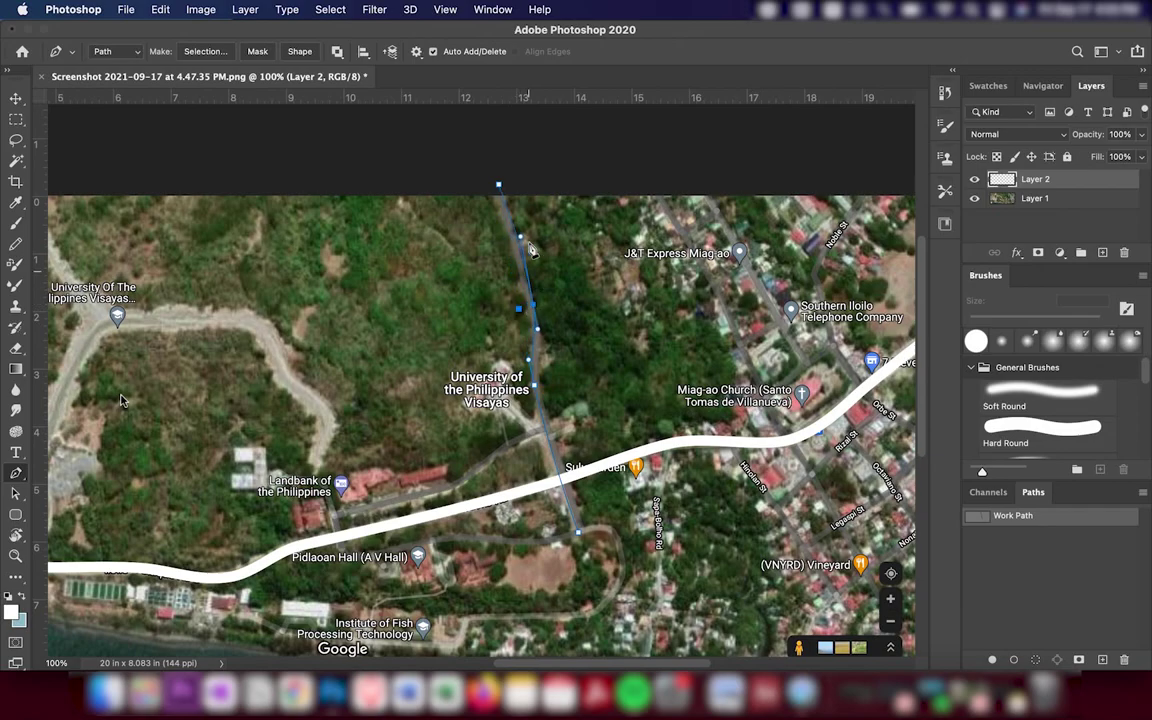
scroll(512, 240, down, 5)
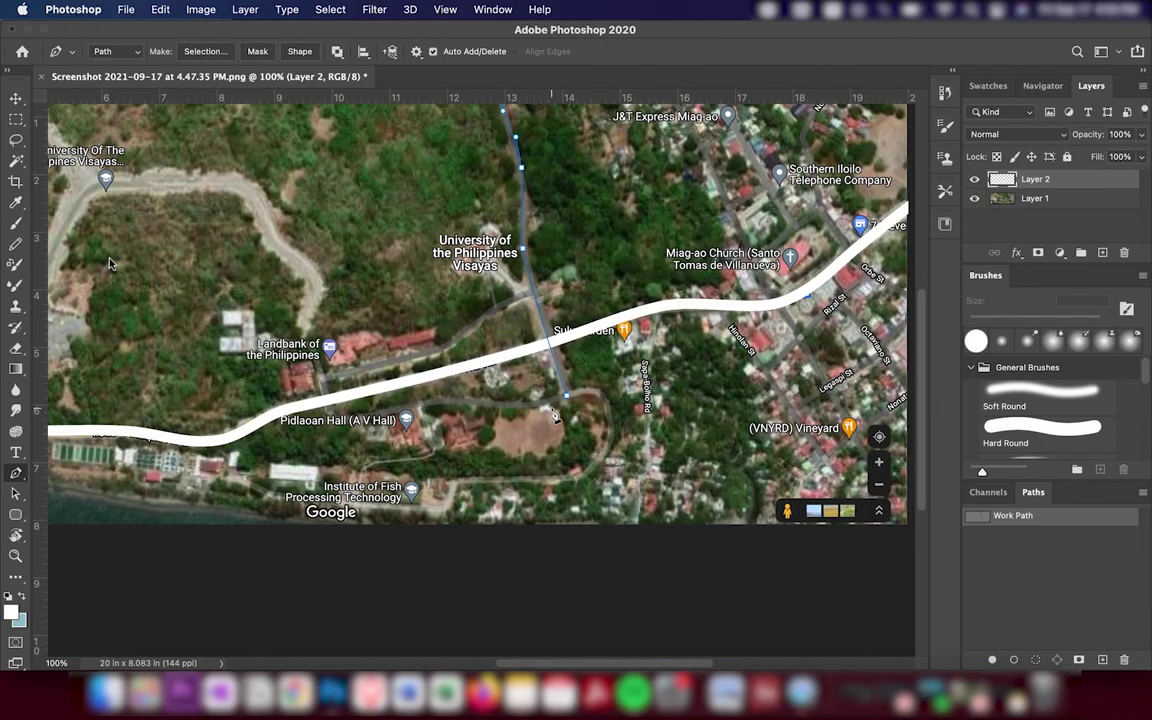
Stroke the path with the white brush and hide the path outline.
right_click(555, 416)
click(594, 533)
key(Return)
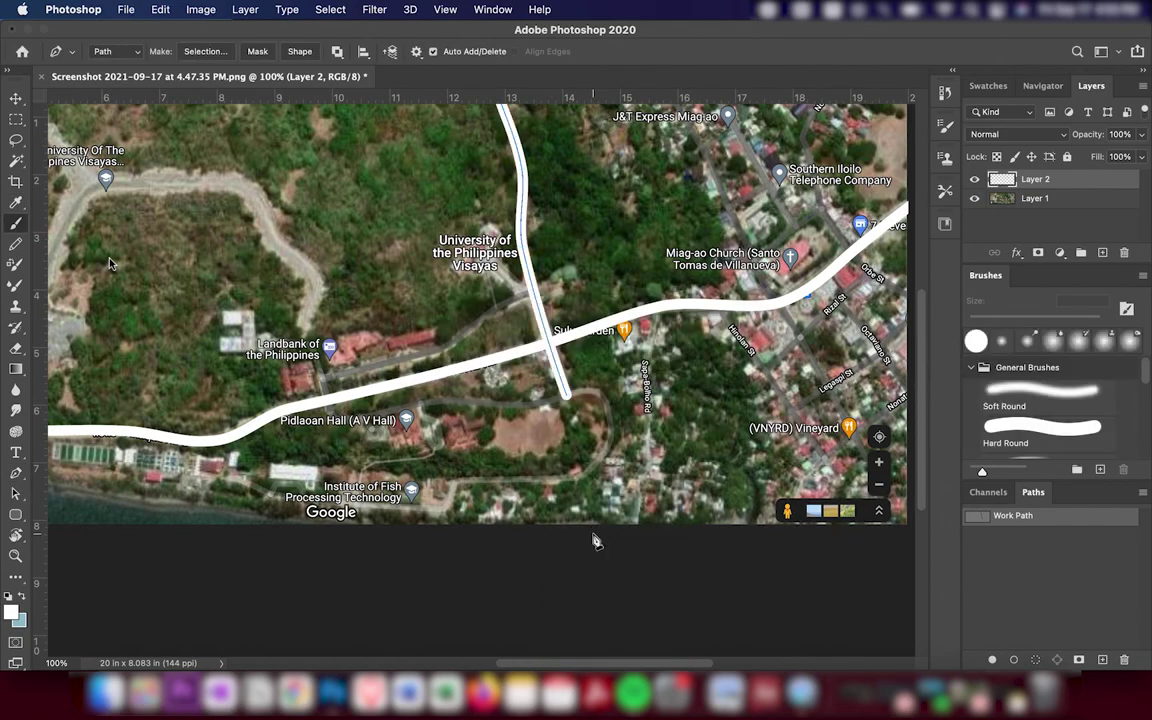
key(Escape)
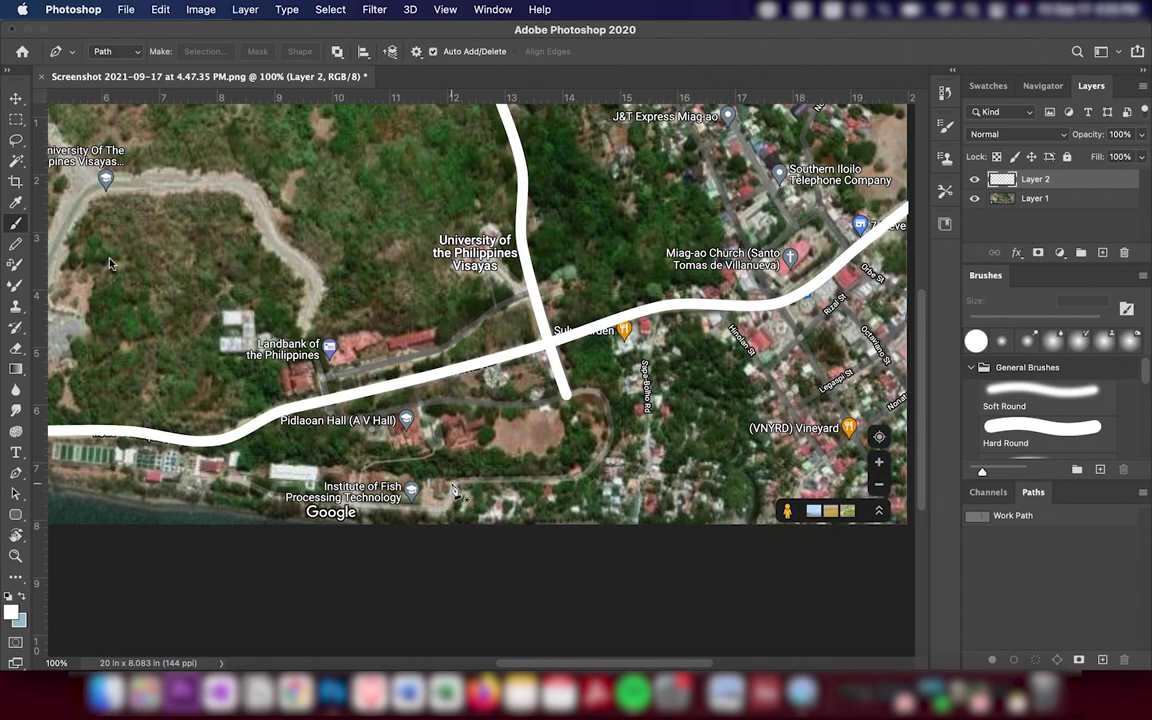
scroll(255, 248, left, 5)
Start a pen path at the shore road's west end and run it east around the loop and back west.
scroll(255, 248, up, 2)
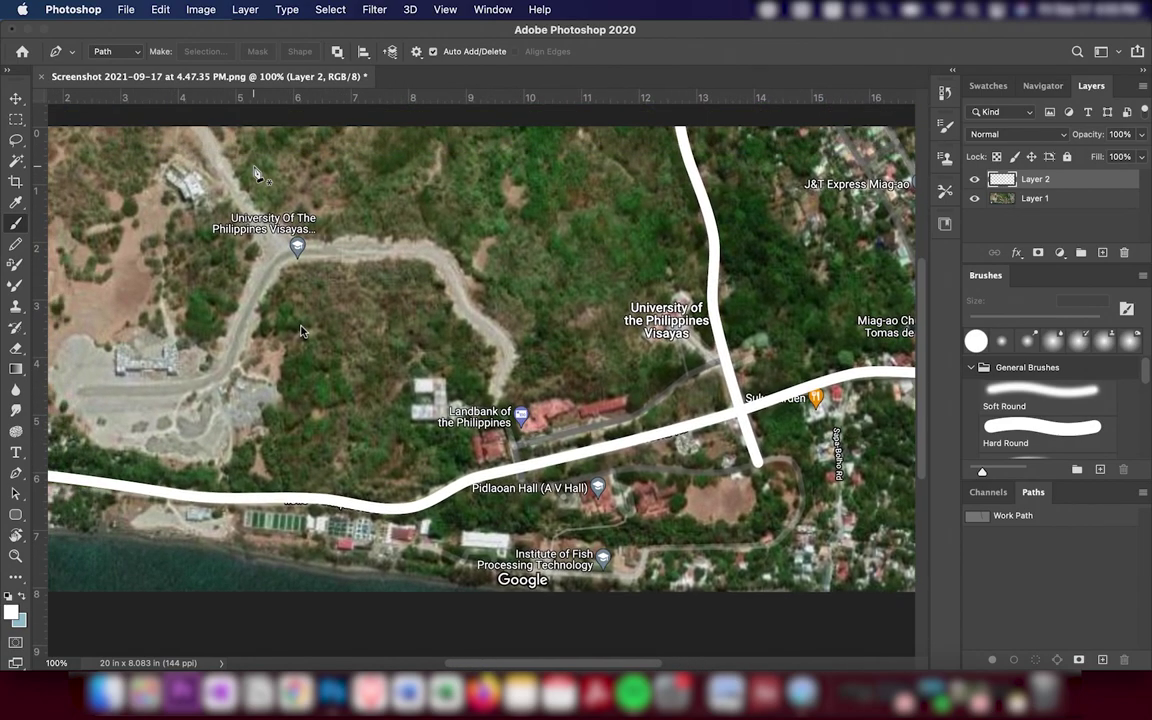
click(194, 128)
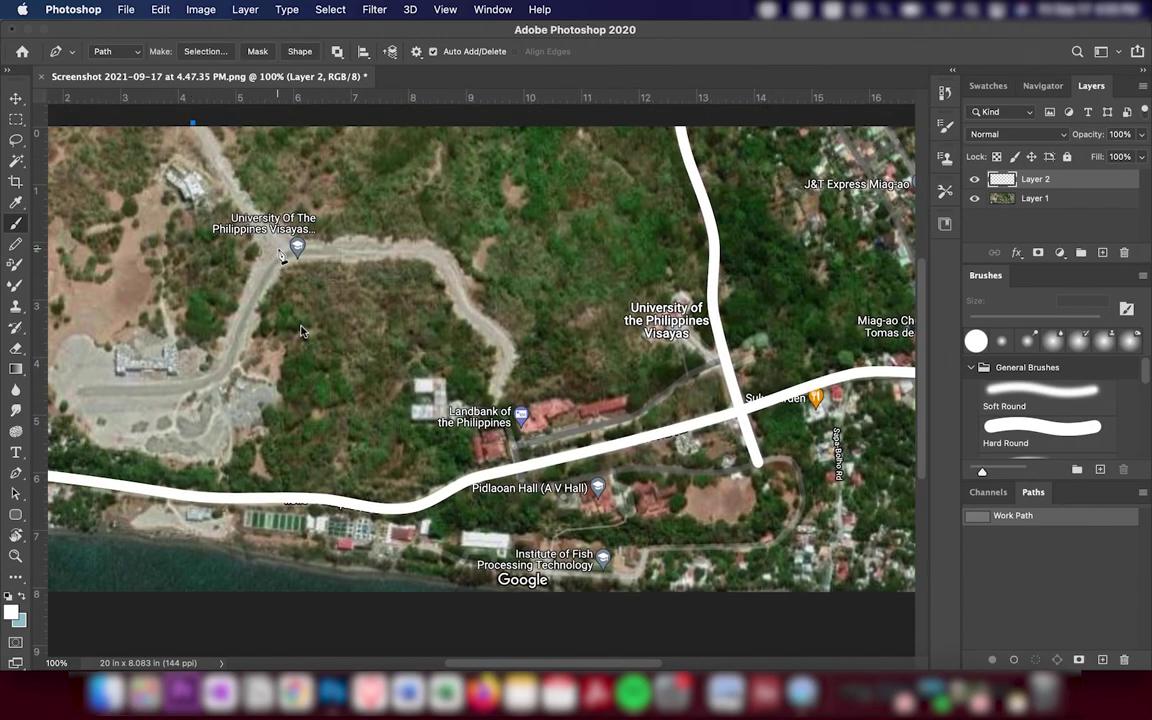
key(Escape)
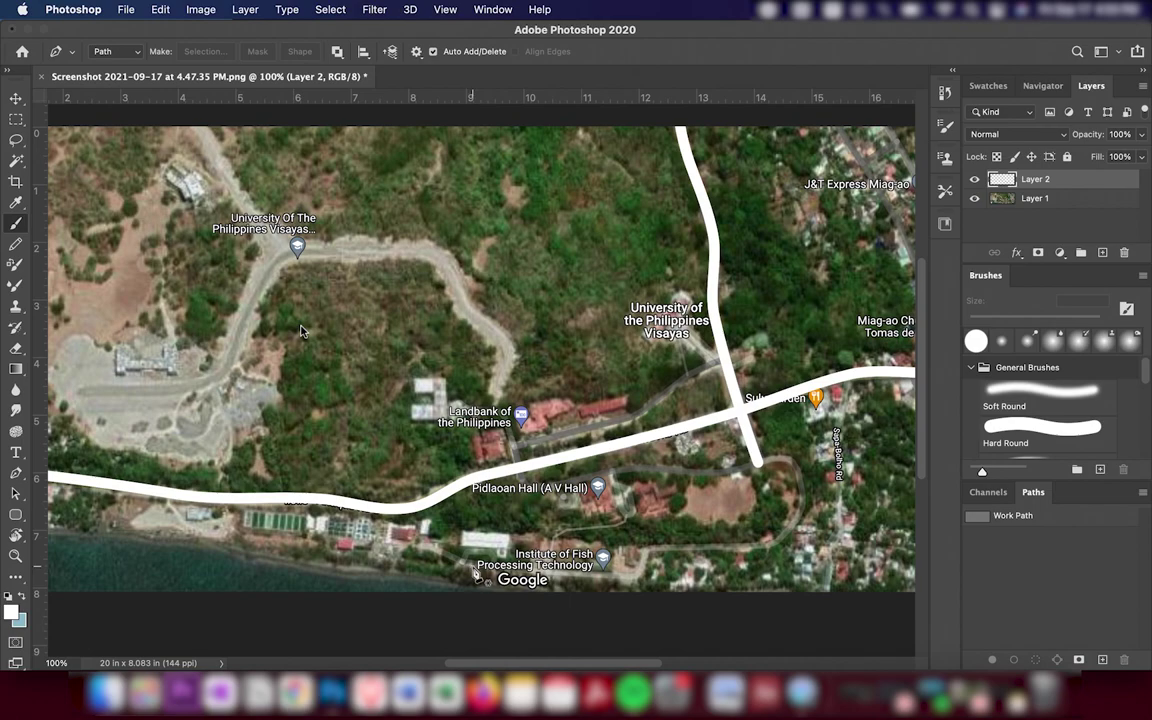
click(423, 547)
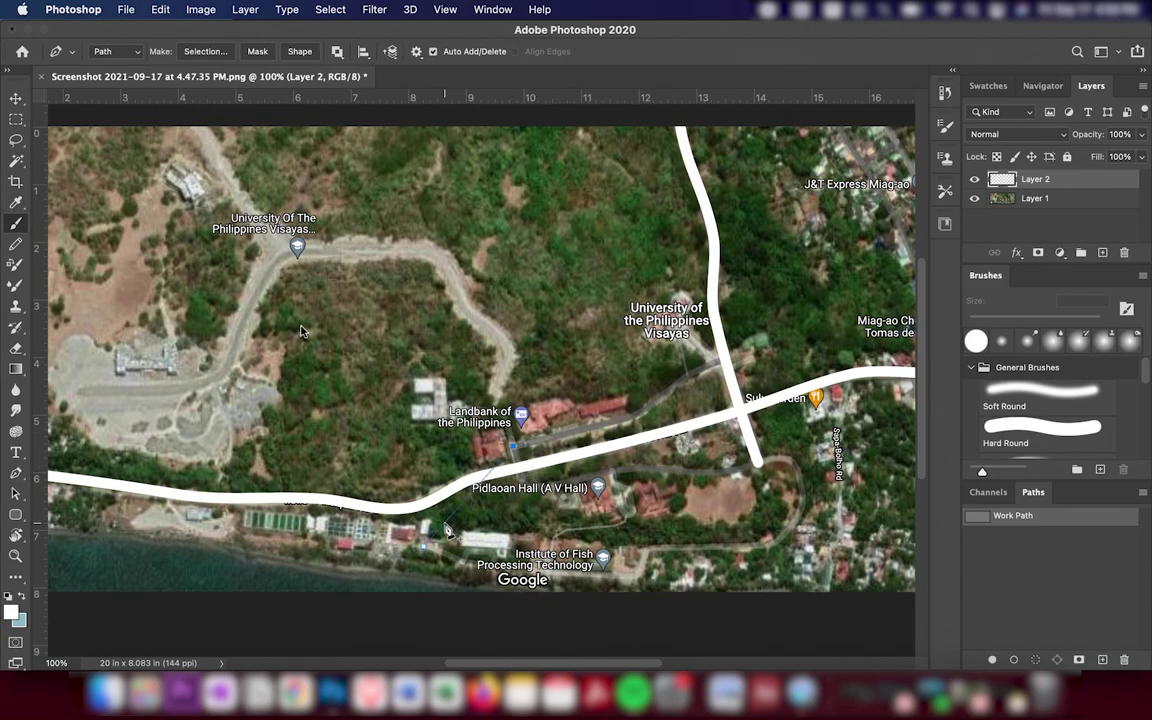
drag(792, 519, 805, 512)
drag(752, 451, 785, 466)
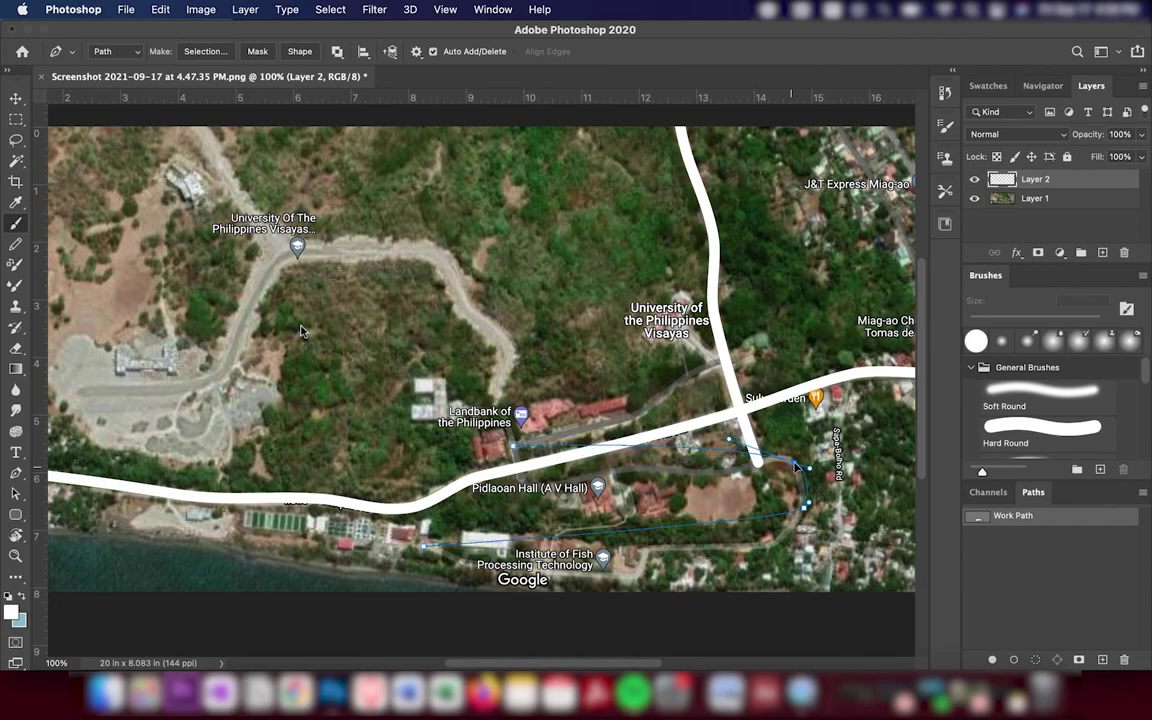
drag(620, 466, 705, 480)
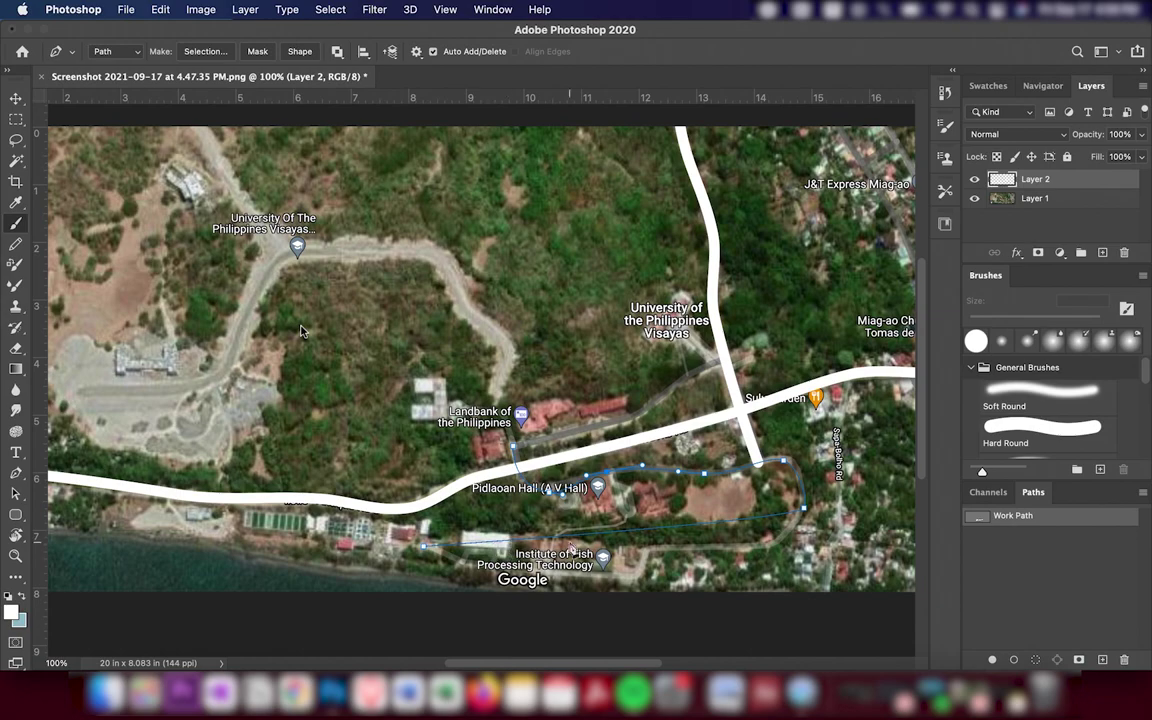
Reshape the loop's segments onto the road, straightening the shore road and fixing the Pidlaoan Hall anchor.
mouse_move(636, 537)
mouse_down()
mouse_move(635, 583)
mouse_move(650, 551)
mouse_up()
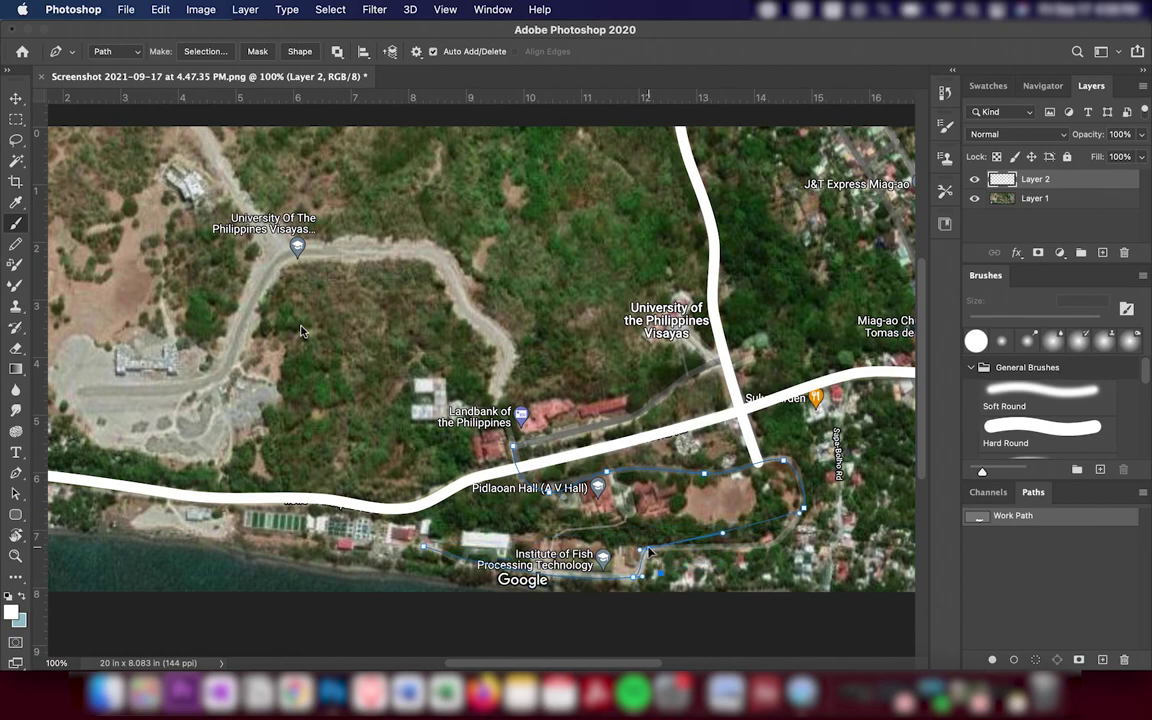
drag(736, 538, 770, 551)
scroll(557, 530, up, 2)
scroll(500, 520, down, 3)
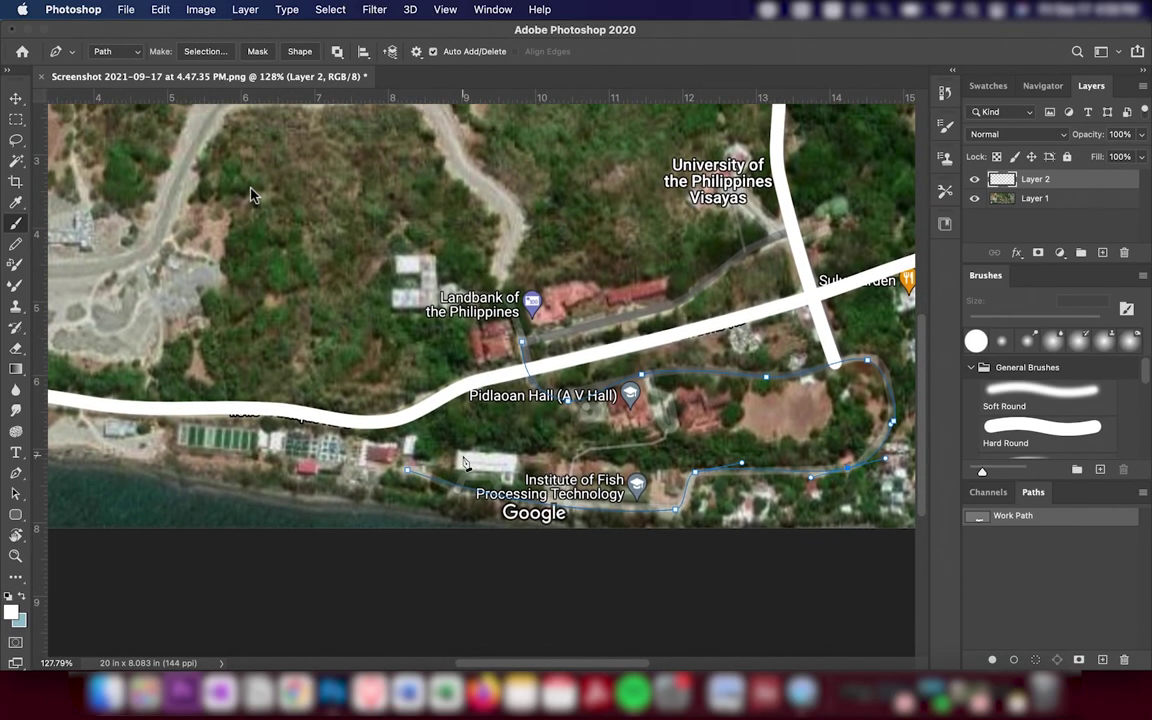
mouse_move(495, 492)
mouse_down()
mouse_move(516, 498)
mouse_move(430, 483)
mouse_up()
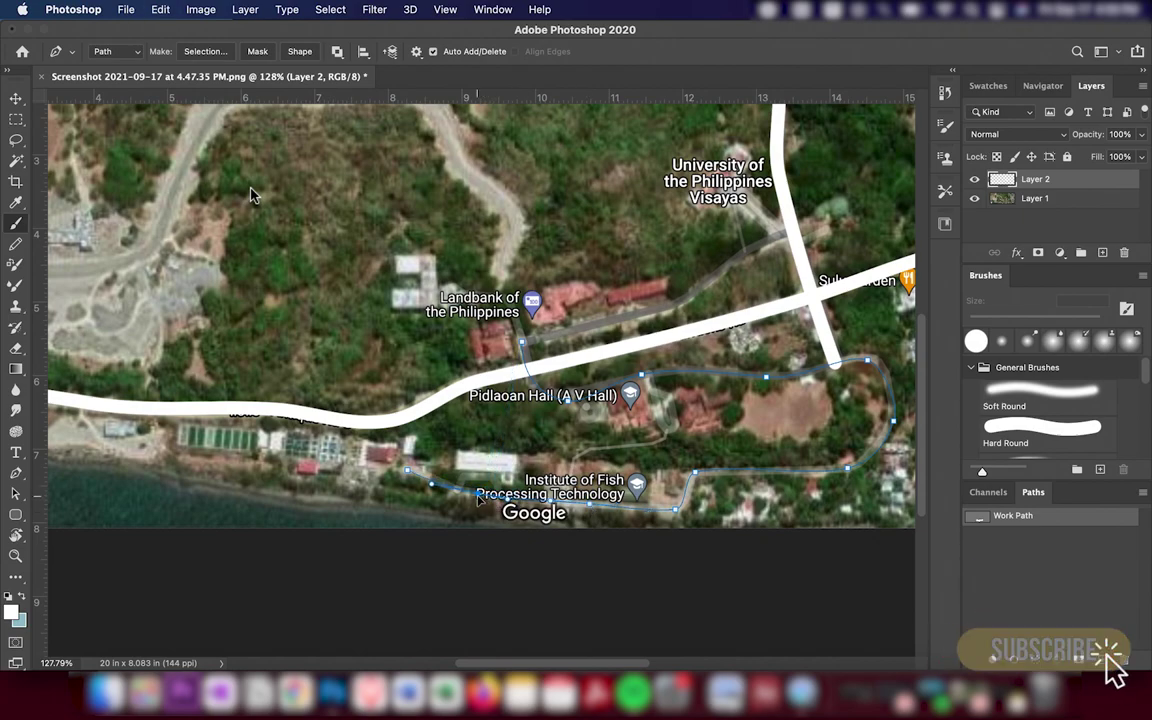
drag(560, 393, 537, 413)
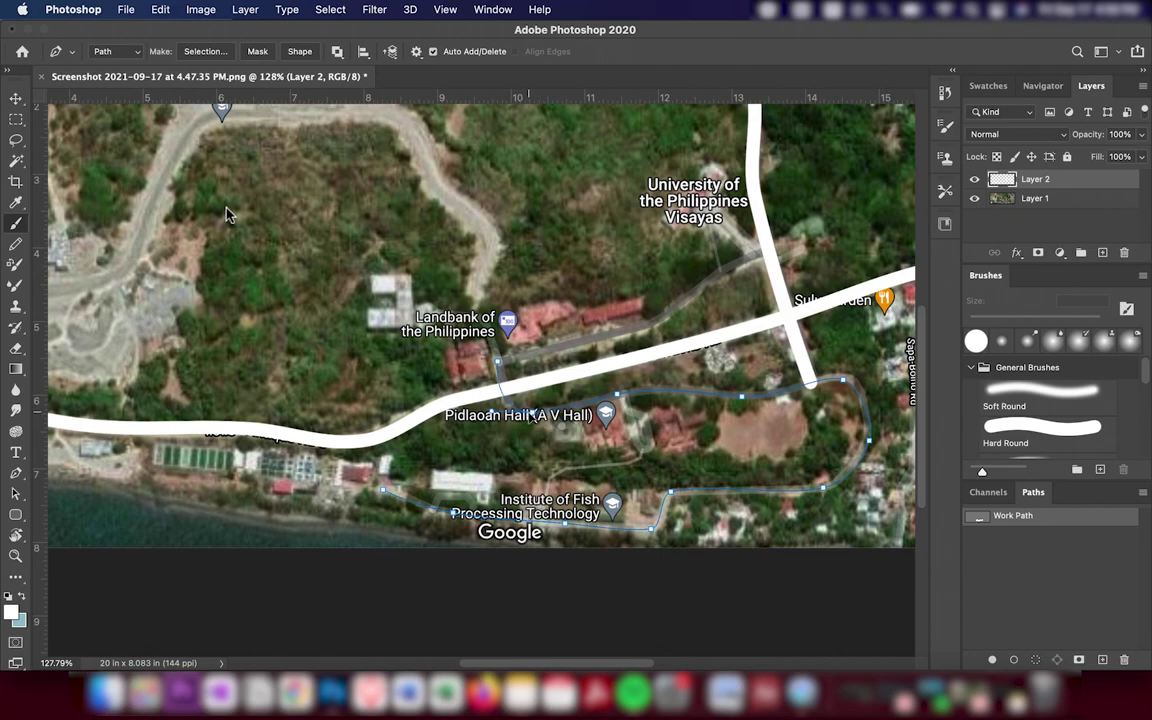
drag(688, 403, 604, 443)
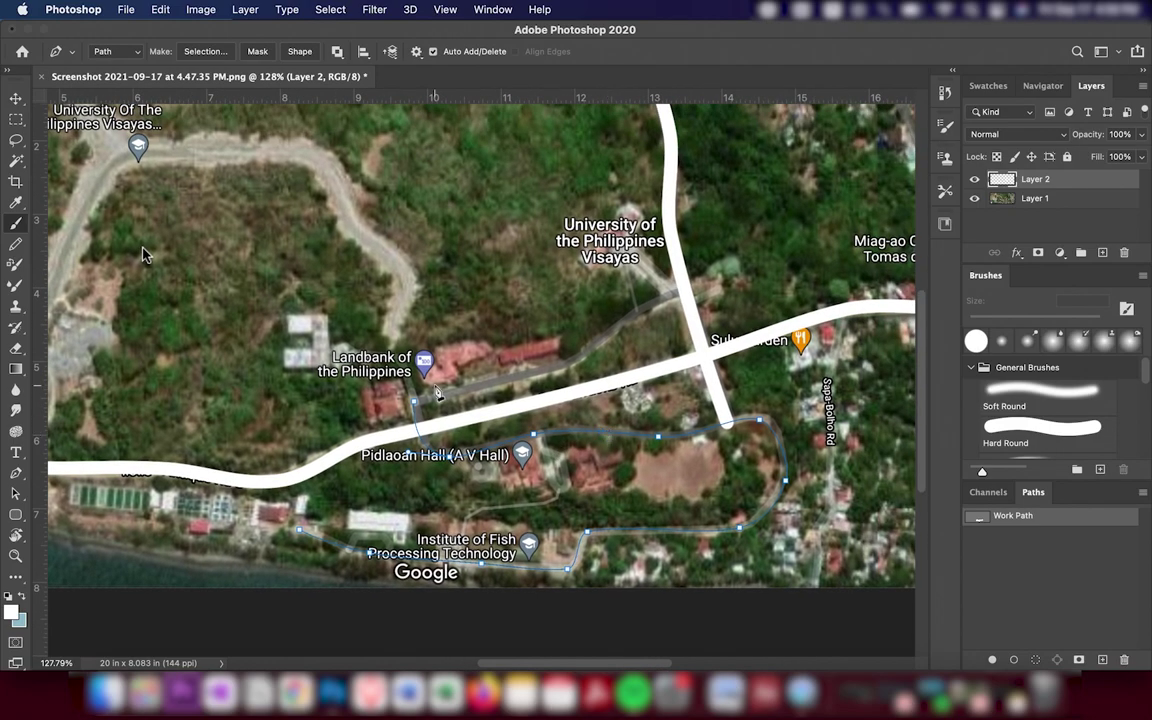
drag(414, 432, 421, 427)
drag(630, 474, 565, 397)
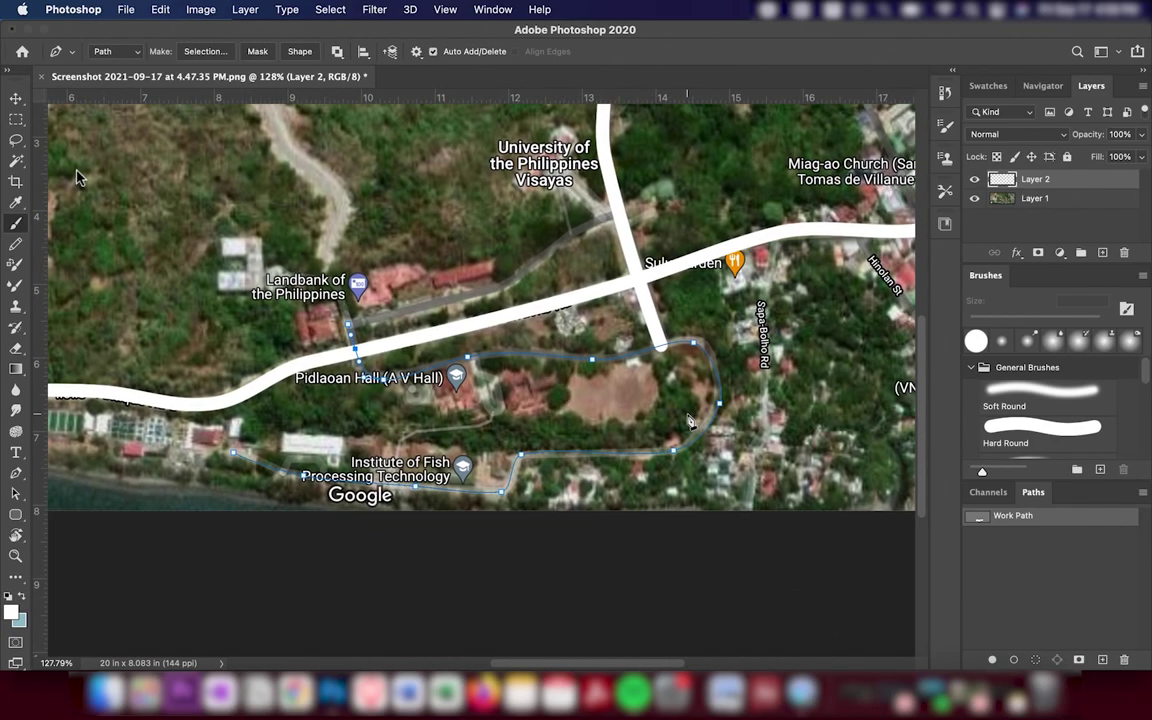
Adjust the loop's eastern anchor and add a curved anchor up the winding road above Landbank.
click(719, 405)
right_click(584, 318)
drag(400, 293, 510, 379)
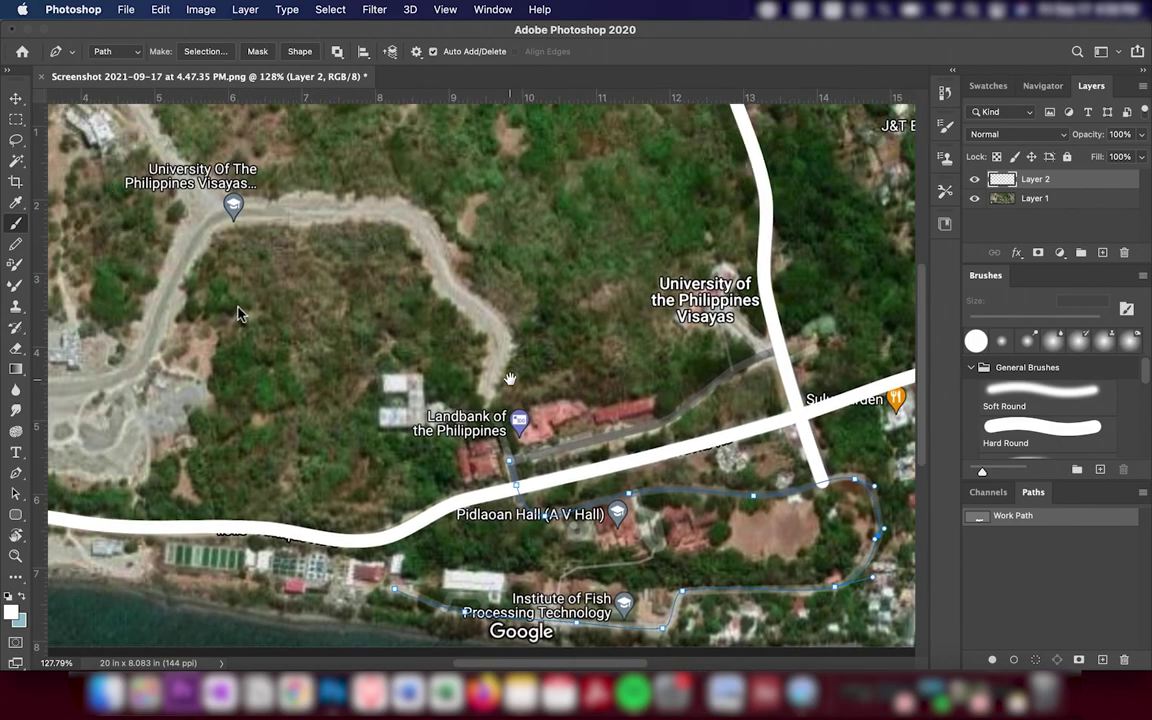
click(415, 217)
mouse_move(483, 397)
mouse_down()
mouse_move(510, 397)
mouse_move(488, 381)
mouse_up()
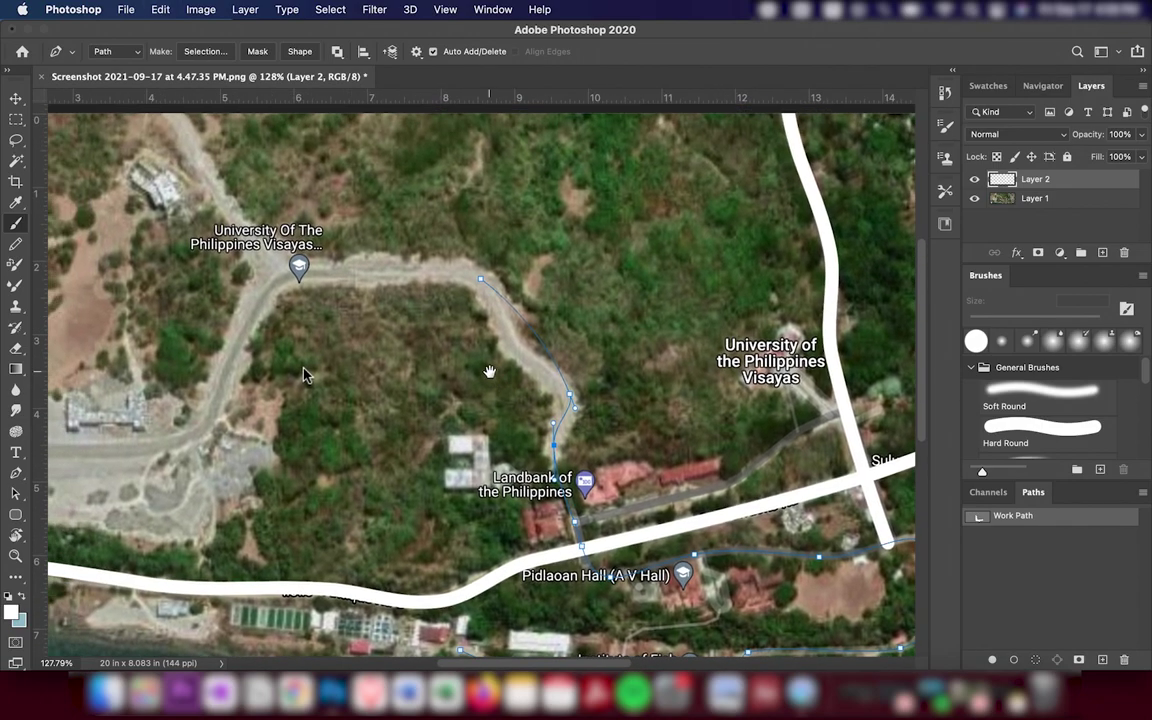
Continue the path up the winding road to its lower-left end, curving segments onto the road.
scroll(488, 381, up, 3)
scroll(488, 381, left, 3)
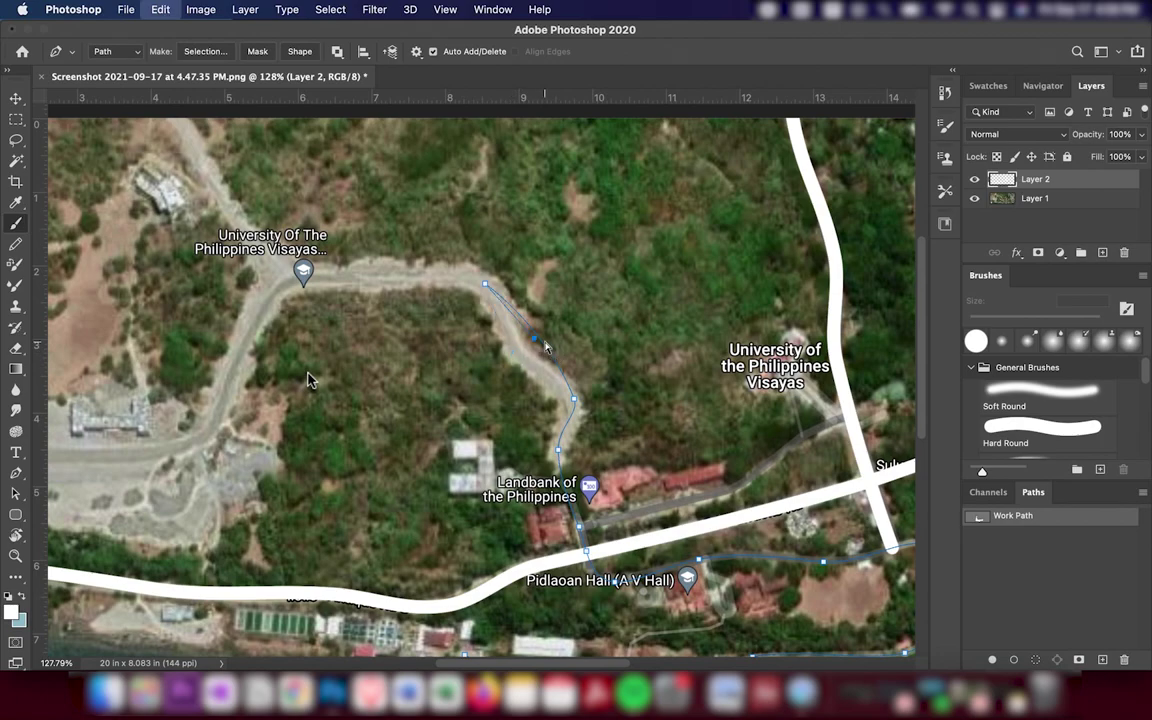
drag(509, 355, 521, 360)
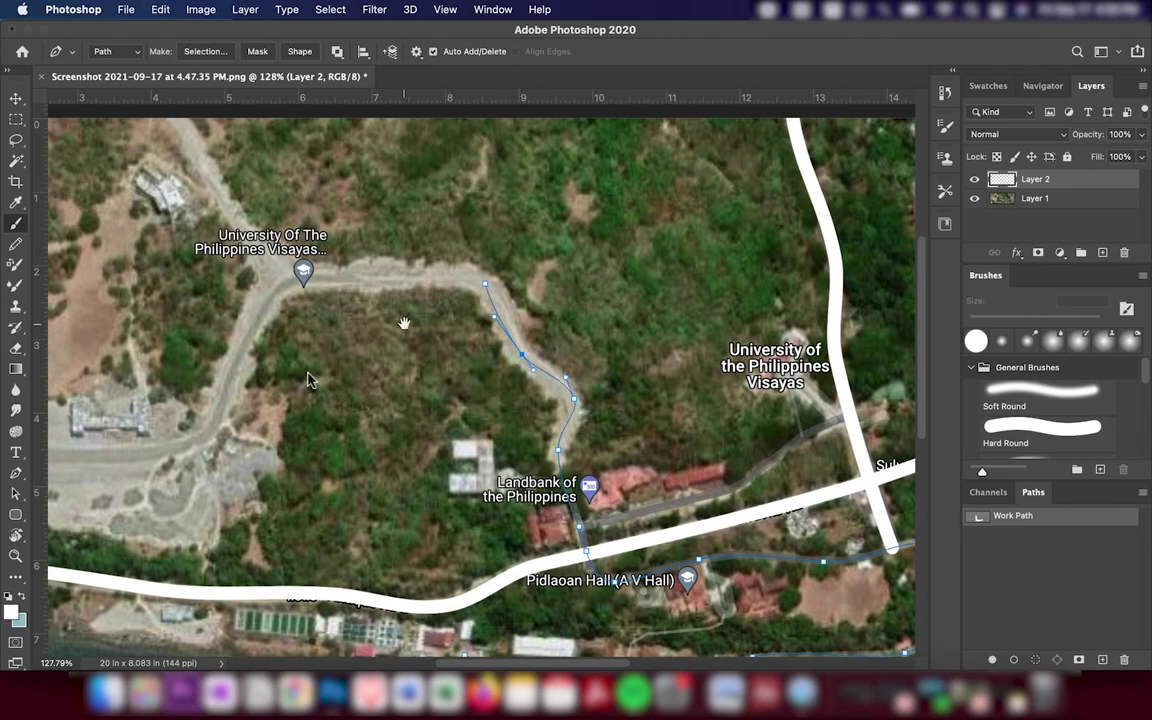
drag(404, 323, 484, 396)
click(100, 535)
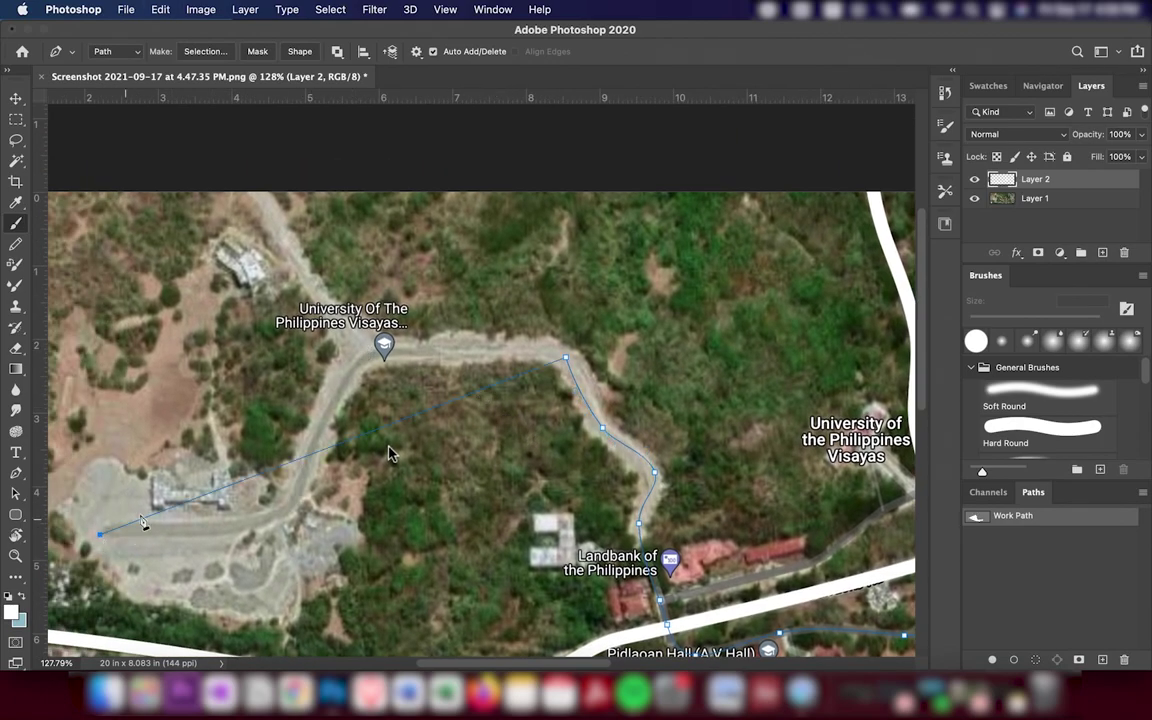
drag(443, 404, 358, 363)
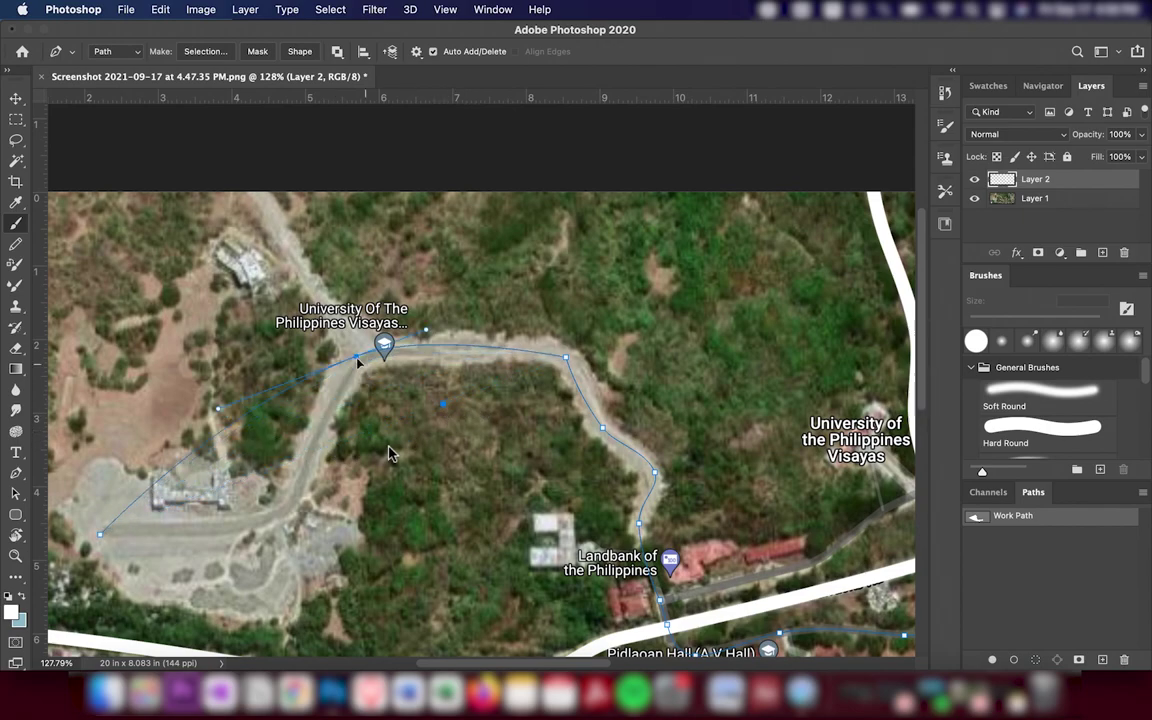
mouse_move(228, 402)
mouse_down()
mouse_move(280, 532)
mouse_move(189, 535)
mouse_up()
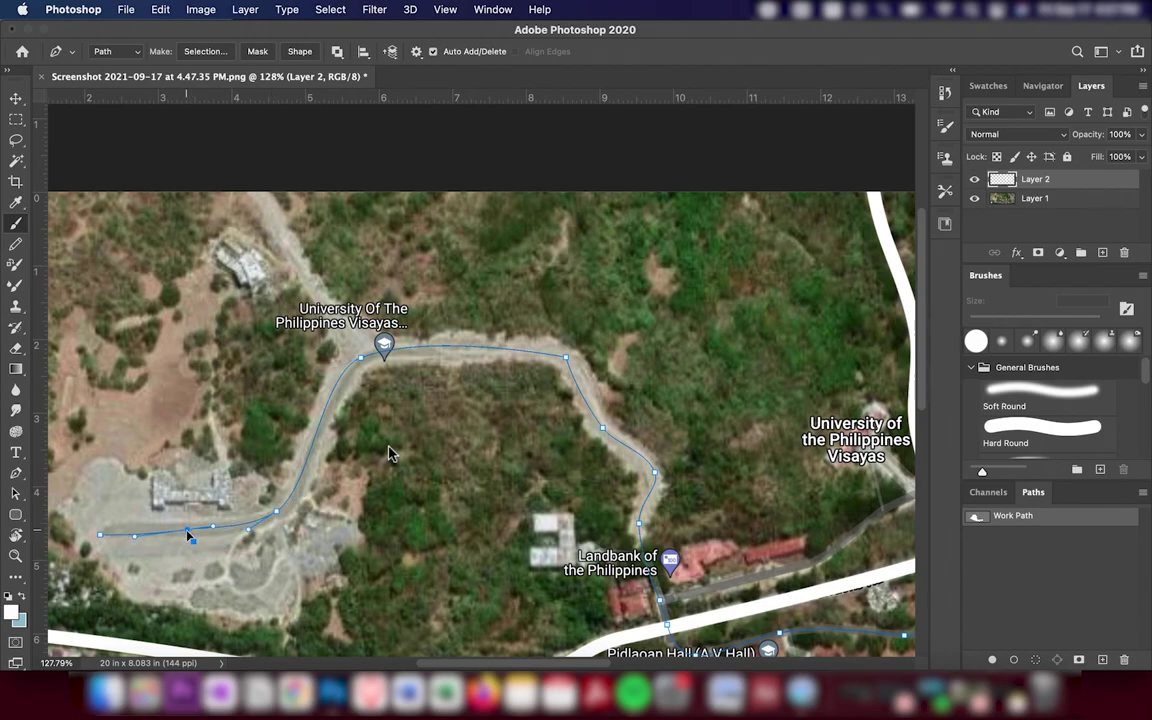
Refine the top road curve with an extra anchor and nudge the right-hand bend anchor into place.
click(100, 535)
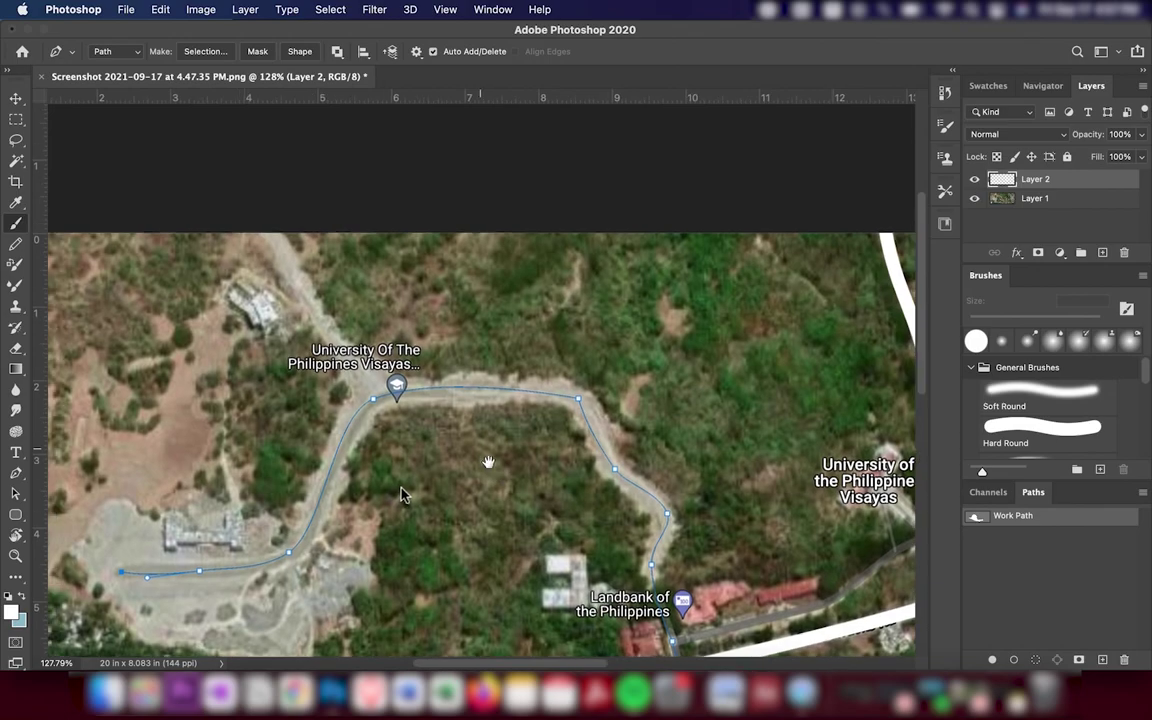
scroll(489, 463, up, 3)
mouse_move(531, 374)
mouse_down()
mouse_move(593, 421)
mouse_move(449, 403)
mouse_up()
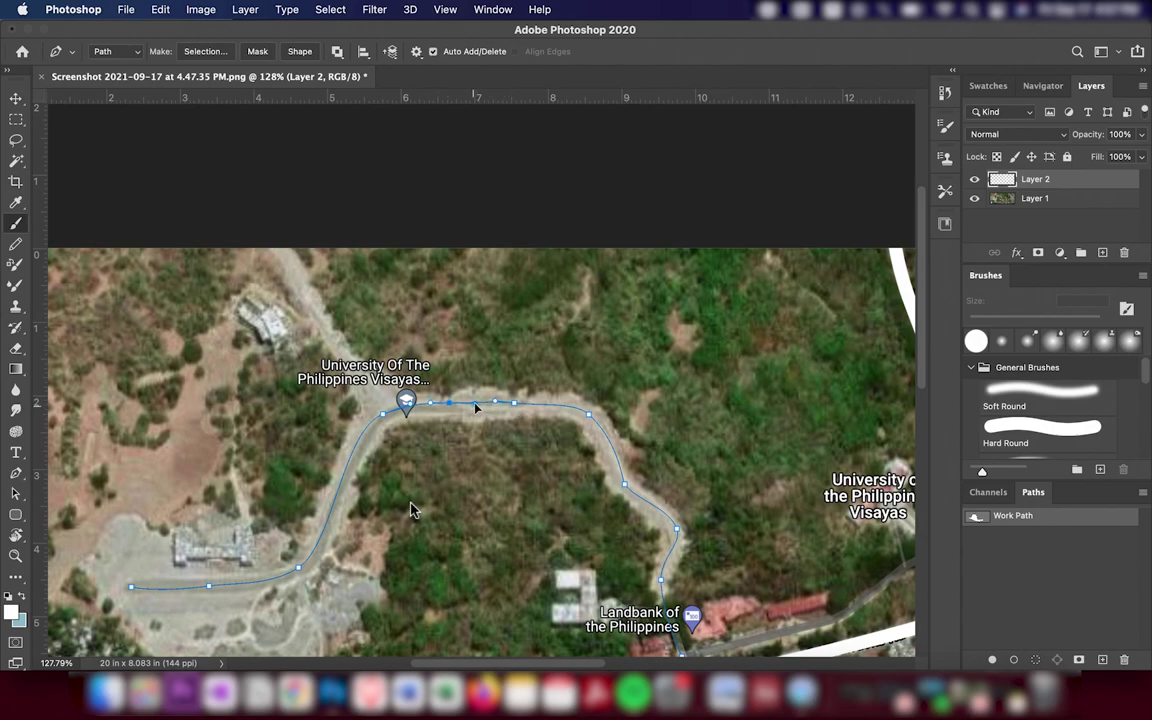
click(494, 405)
scroll(425, 455, down, 3)
click(596, 387)
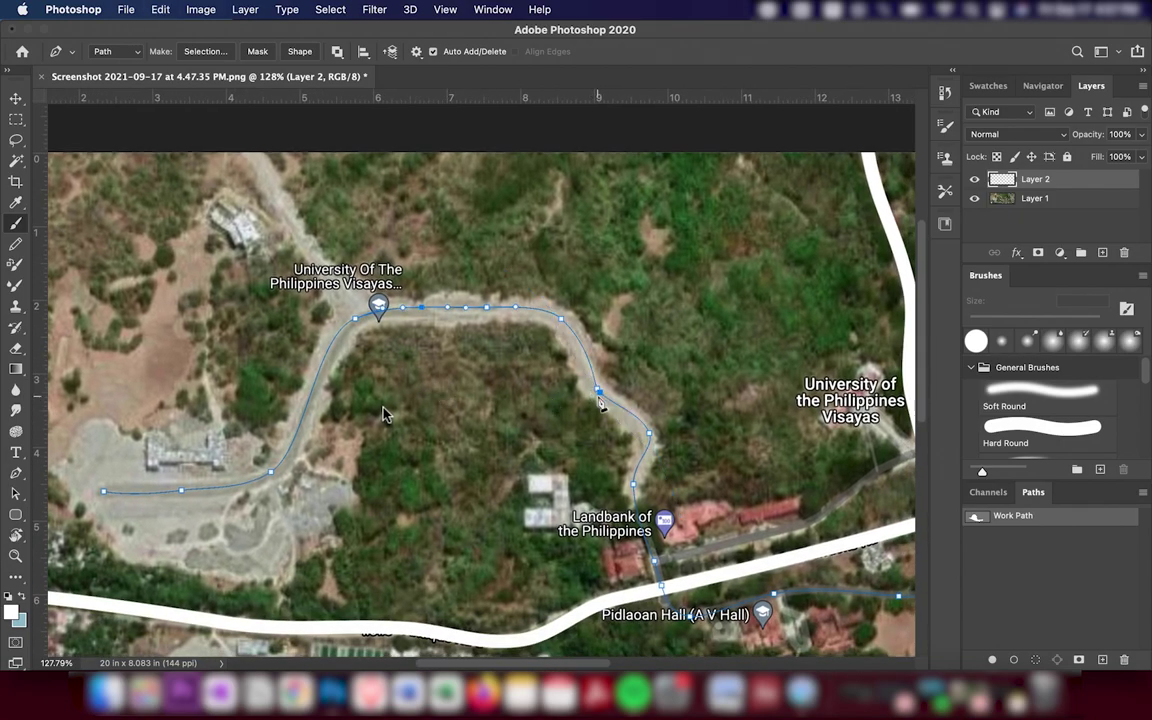
drag(599, 394, 595, 394)
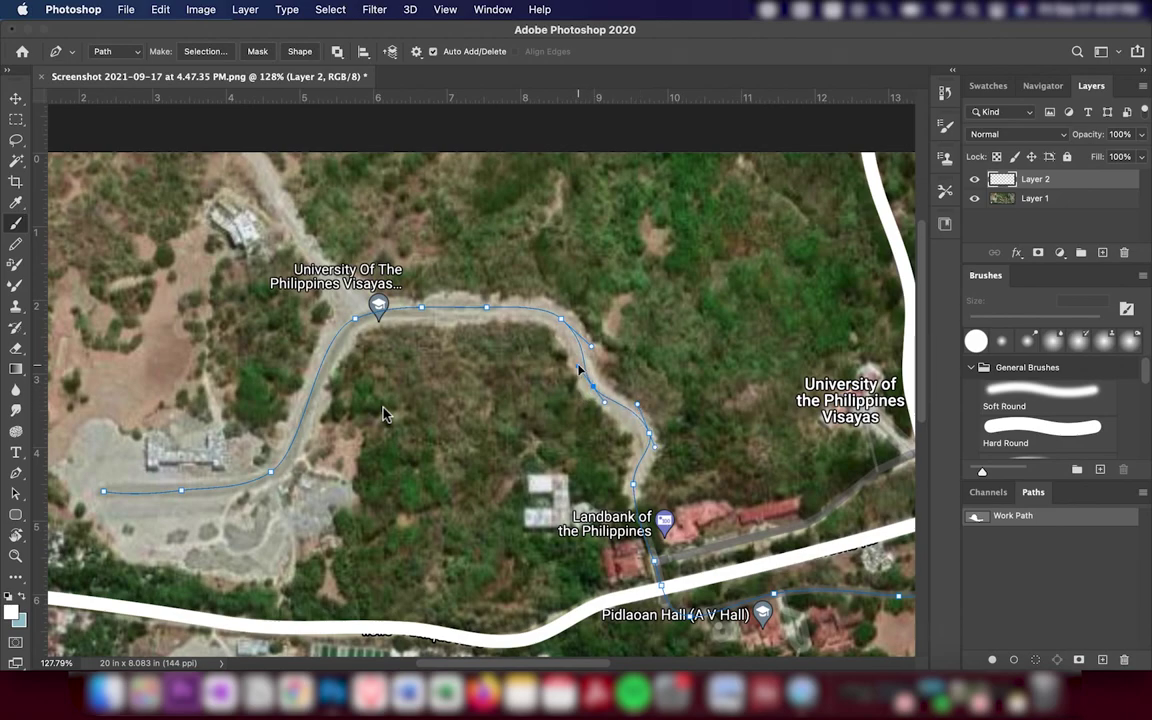
scroll(578, 370, down, 5)
scroll(578, 370, right, 2)
Stroke the road path on Layer 2, undo it, and add a new Layer 3.
right_click(391, 305)
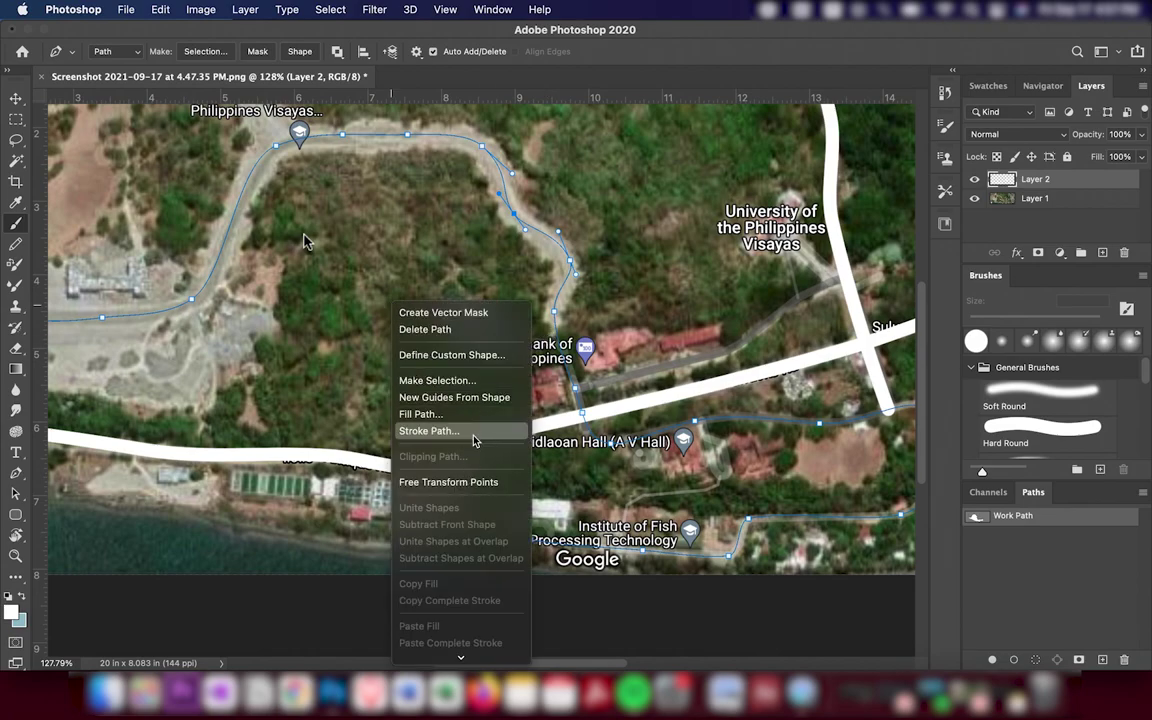
click(474, 431)
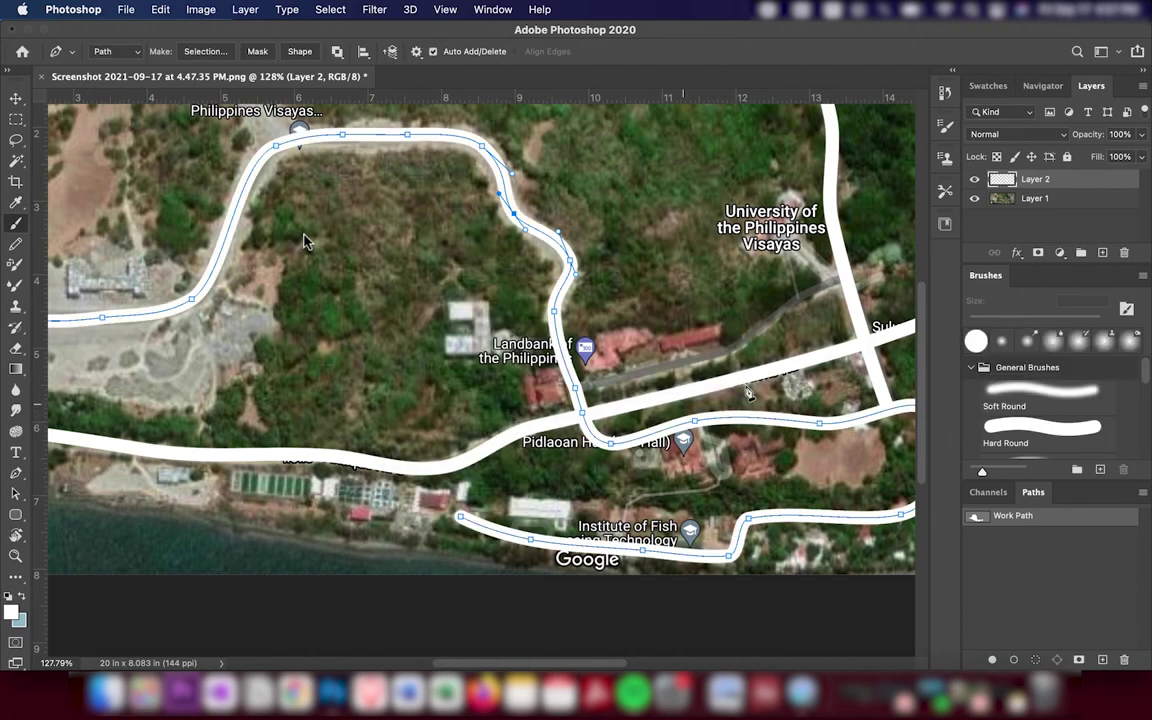
key(ctrl+z)
key(ctrl+shift+alt+n)
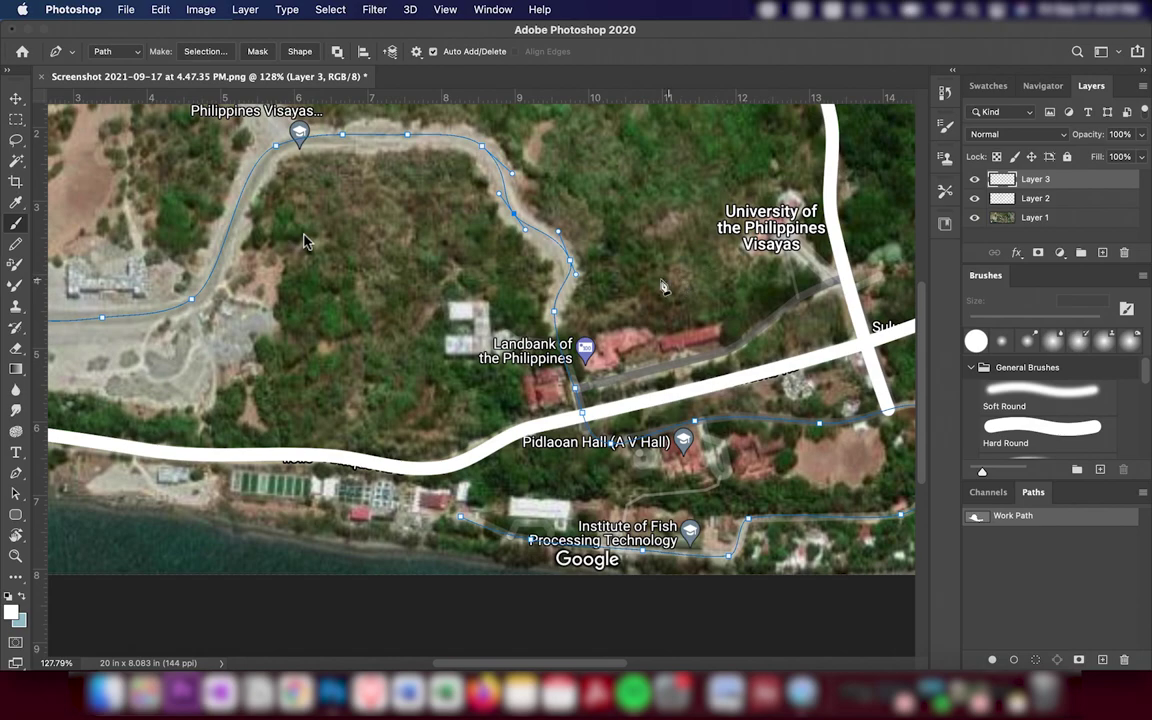
Stroke the road path onto Layer 3, then undo so the layer stays empty.
right_click(634, 270)
click(669, 395)
click(704, 332)
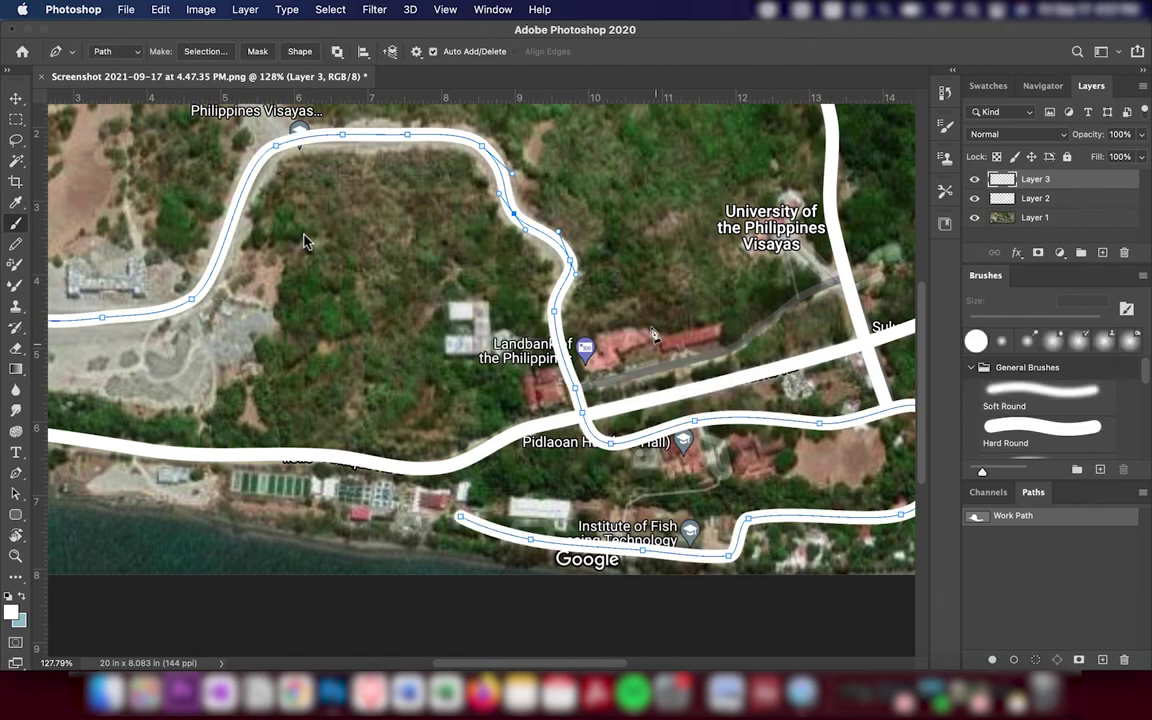
key(ctrl+z)
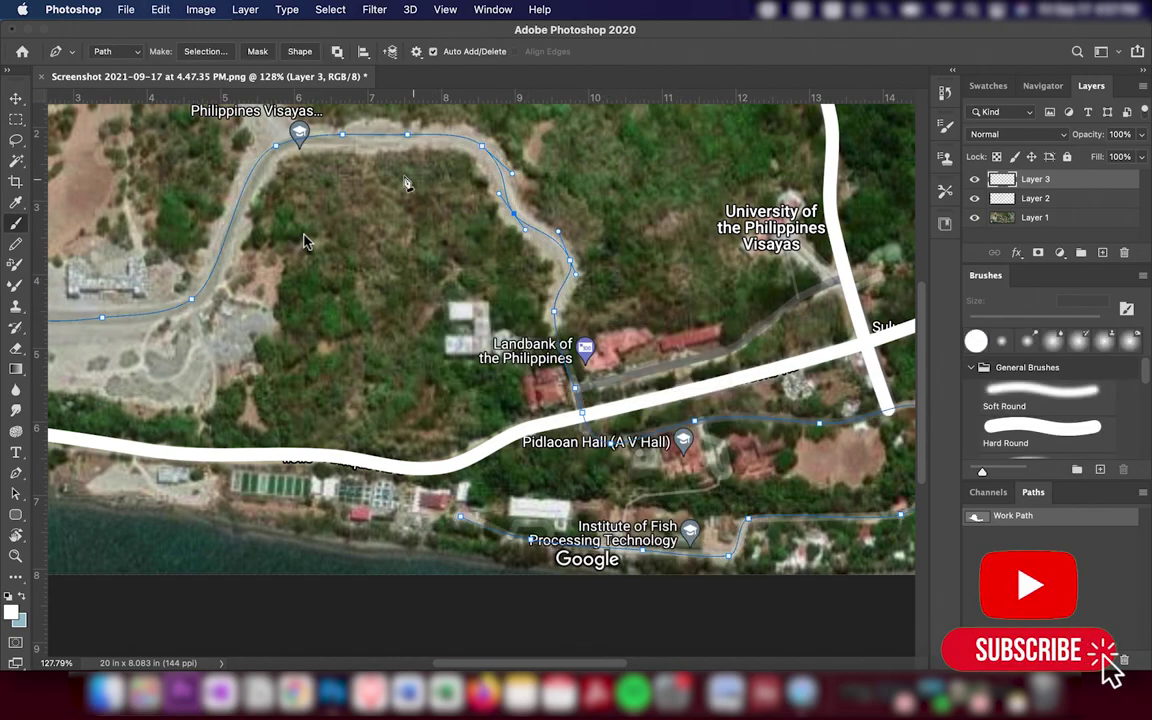
key(b)
click(108, 52)
Set the brush to 20 px and stroke the winding loop road path in white.
text(20)
key(Return)
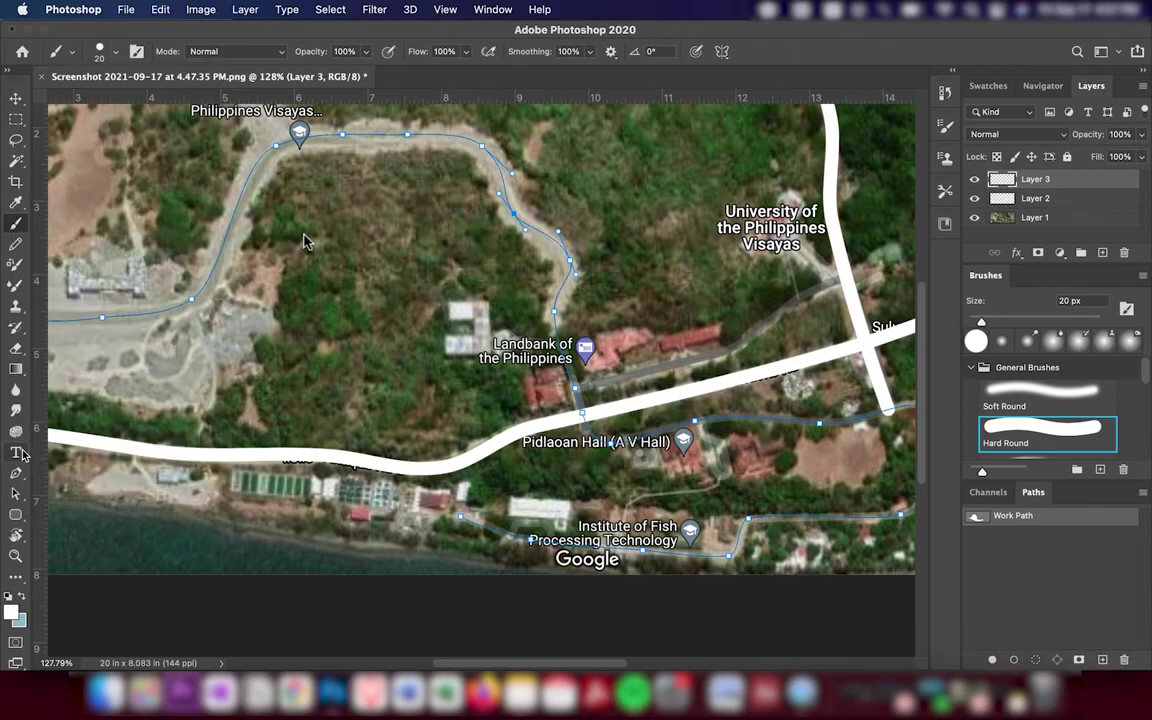
click(15, 473)
click(80, 471)
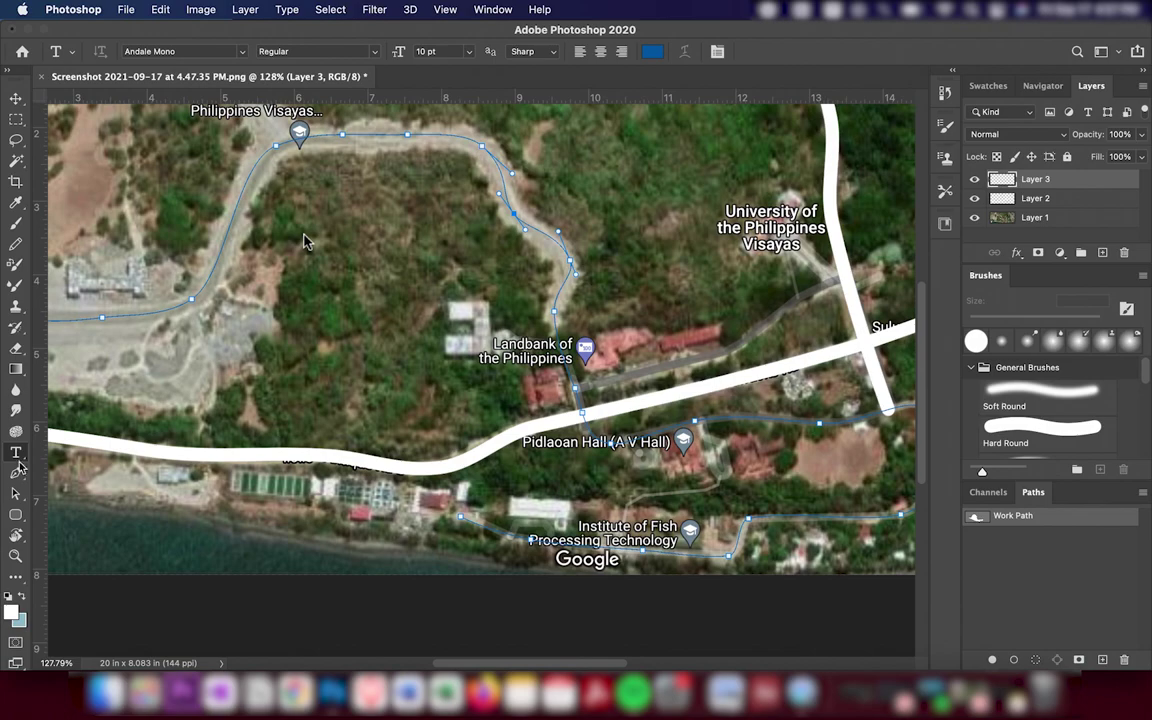
right_click(495, 289)
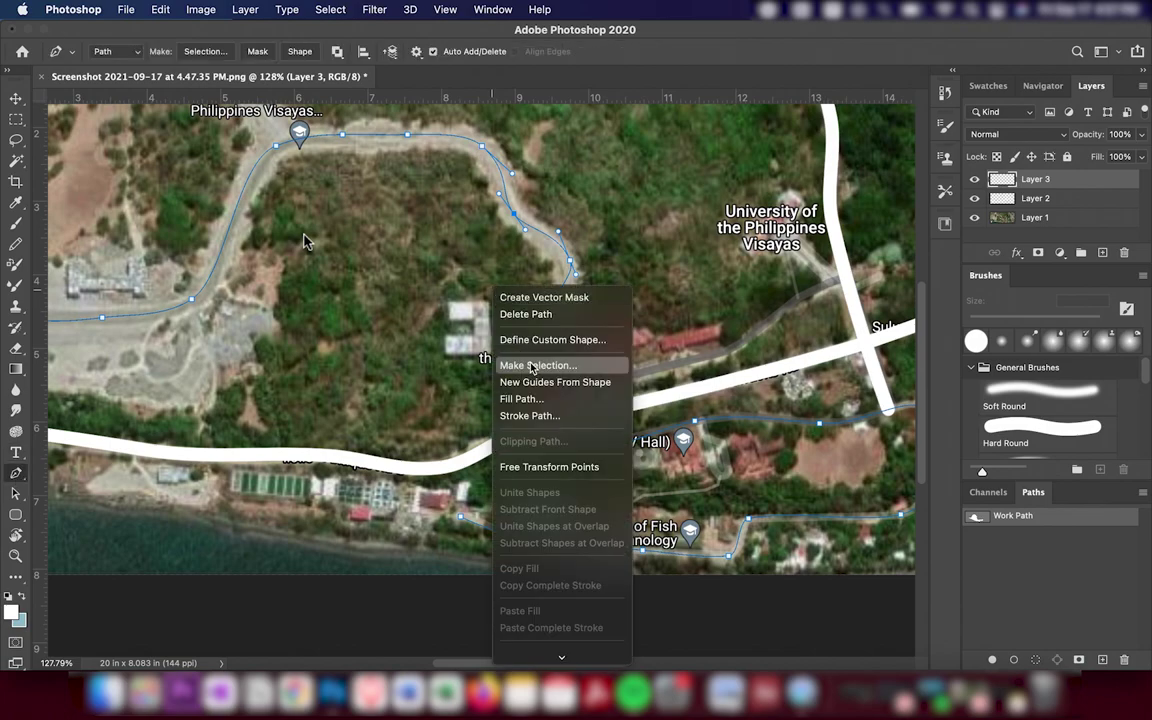
click(531, 366)
key(Escape)
right_click(386, 268)
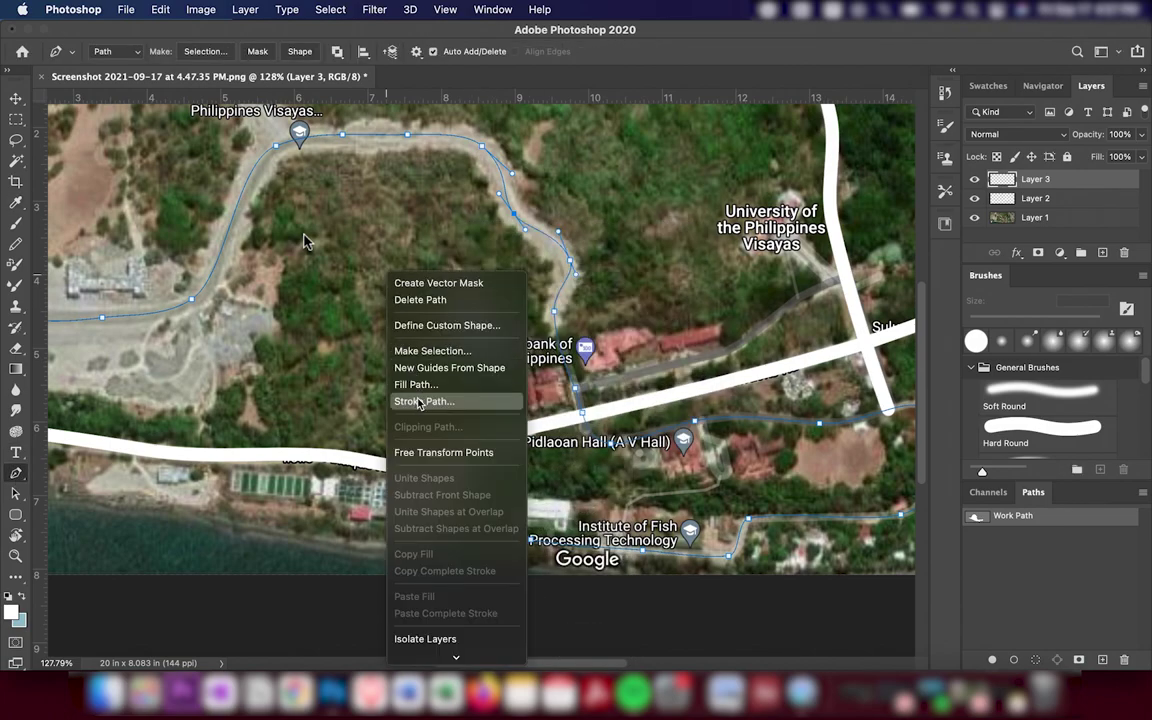
click(417, 398)
key(Return)
key(Escape)
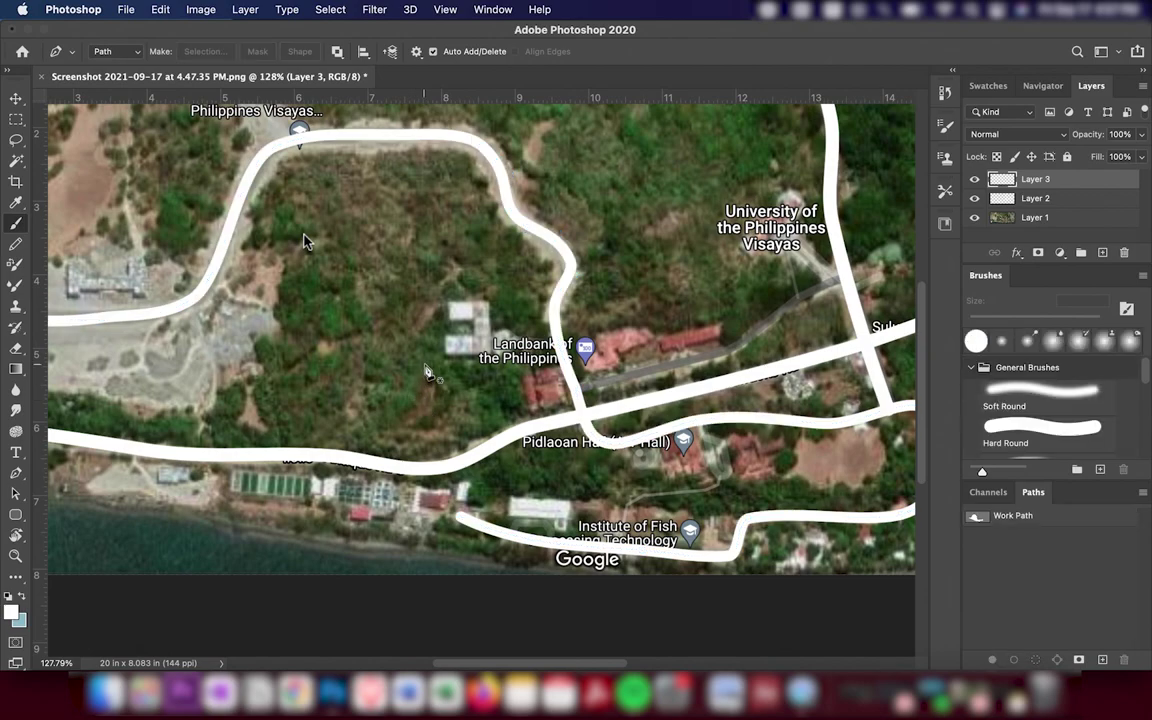
Check the strokes without the map, then pen and stroke a short white branch road northward.
scroll(425, 372, down, 2)
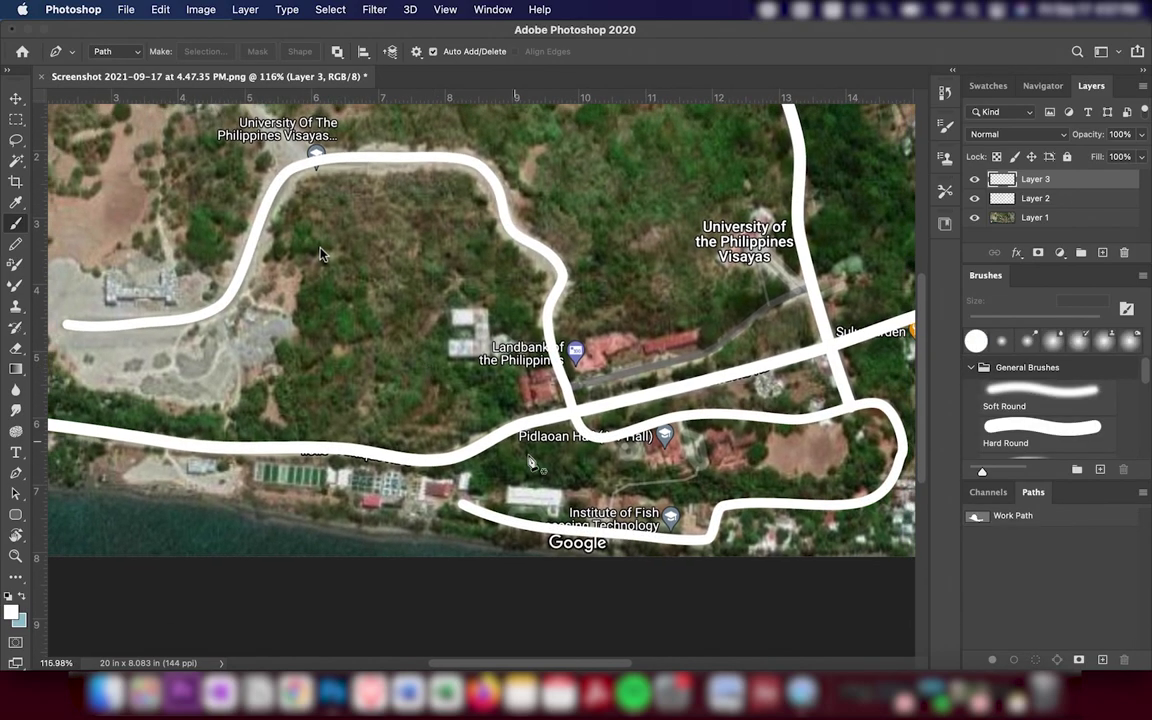
click(975, 217)
drag(427, 306, 383, 454)
mouse_move(278, 402)
mouse_down()
mouse_move(270, 295)
mouse_move(340, 403)
mouse_move(468, 462)
mouse_move(458, 398)
mouse_move(492, 472)
mouse_up()
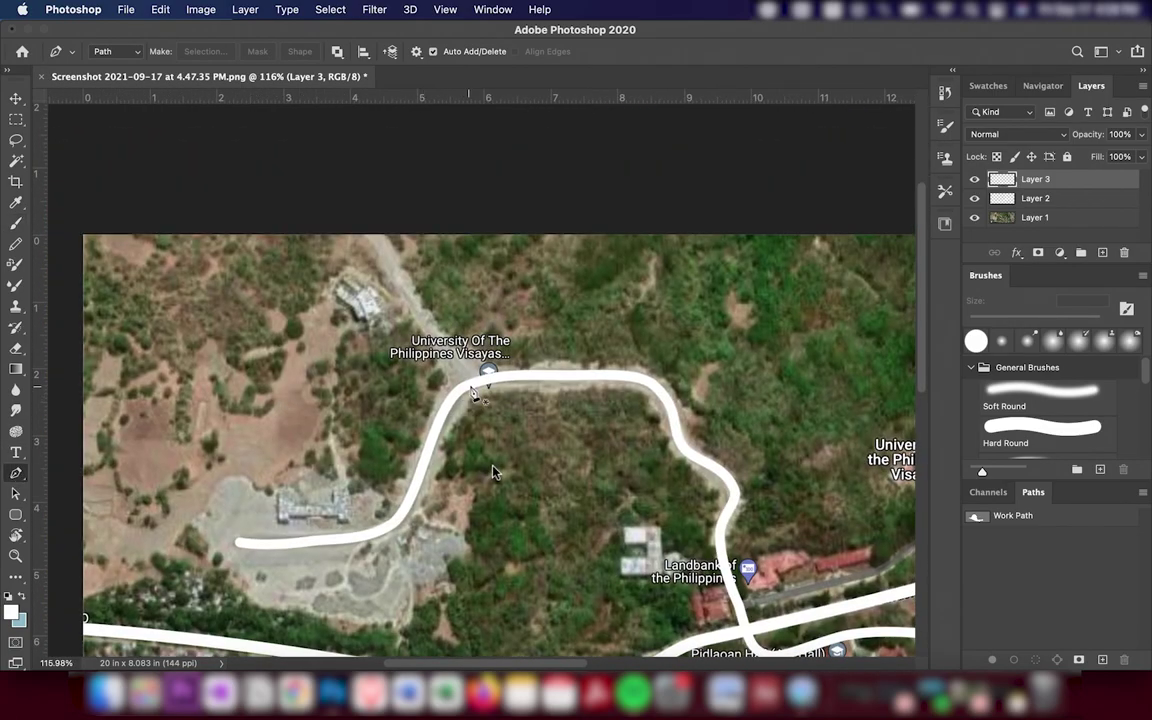
click(477, 382)
mouse_move(371, 232)
mouse_down()
mouse_move(431, 320)
mouse_move(392, 279)
mouse_up()
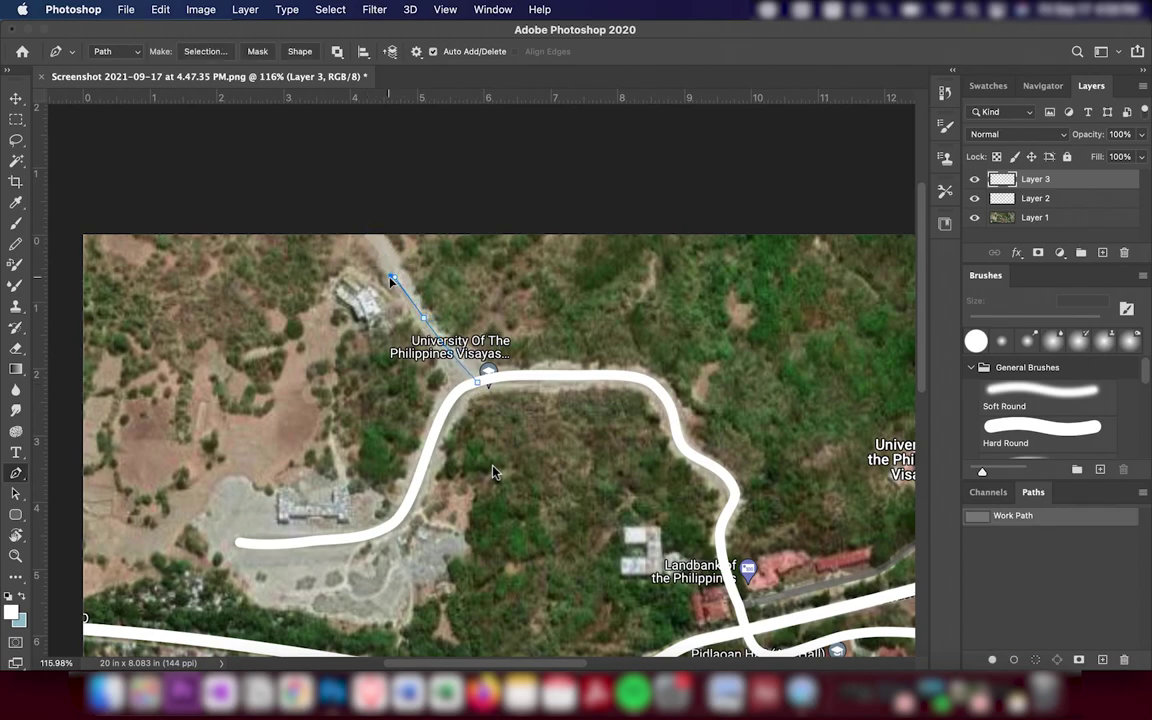
right_click(442, 280)
click(500, 409)
key(Return)
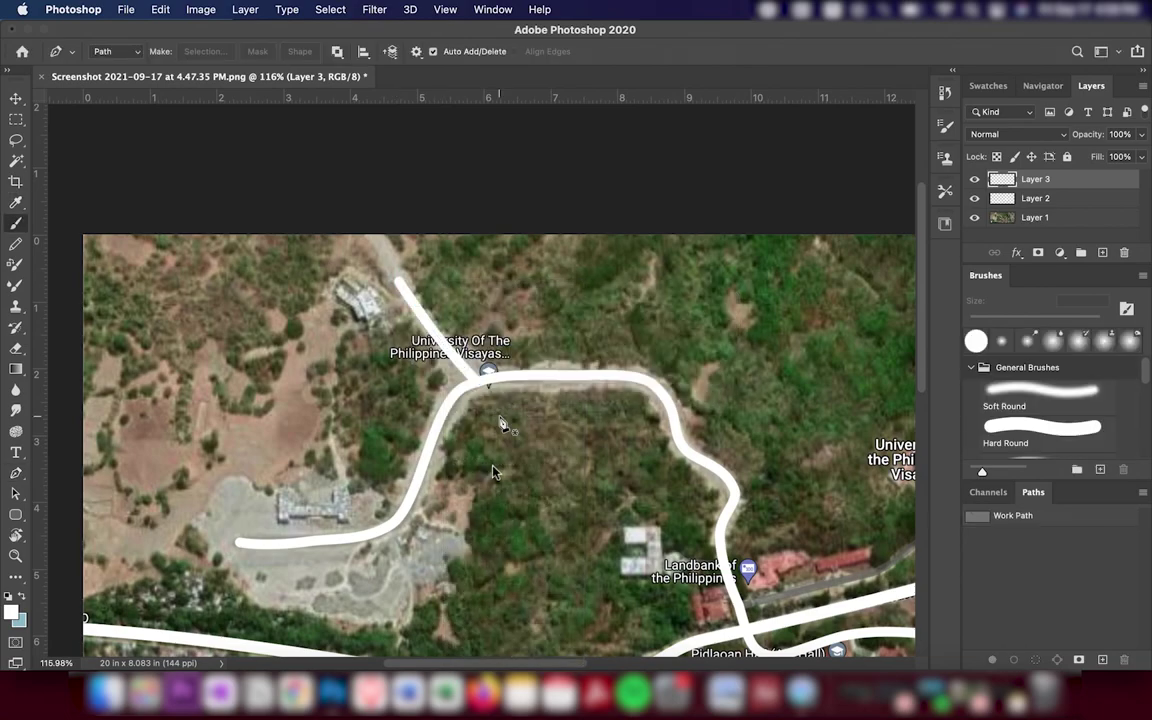
Zoom to 200% and place a pen path from the campus road down to near Landbank.
scroll(489, 449, down, 2)
scroll(517, 338, down, 5)
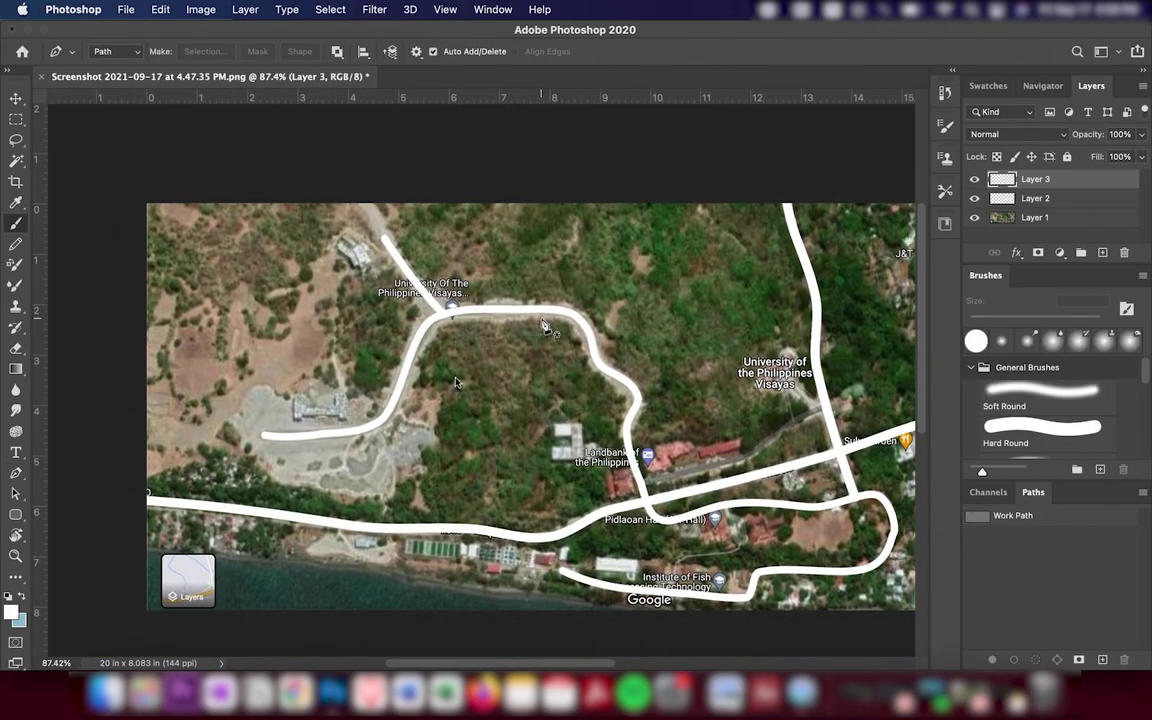
scroll(530, 330, right, 5)
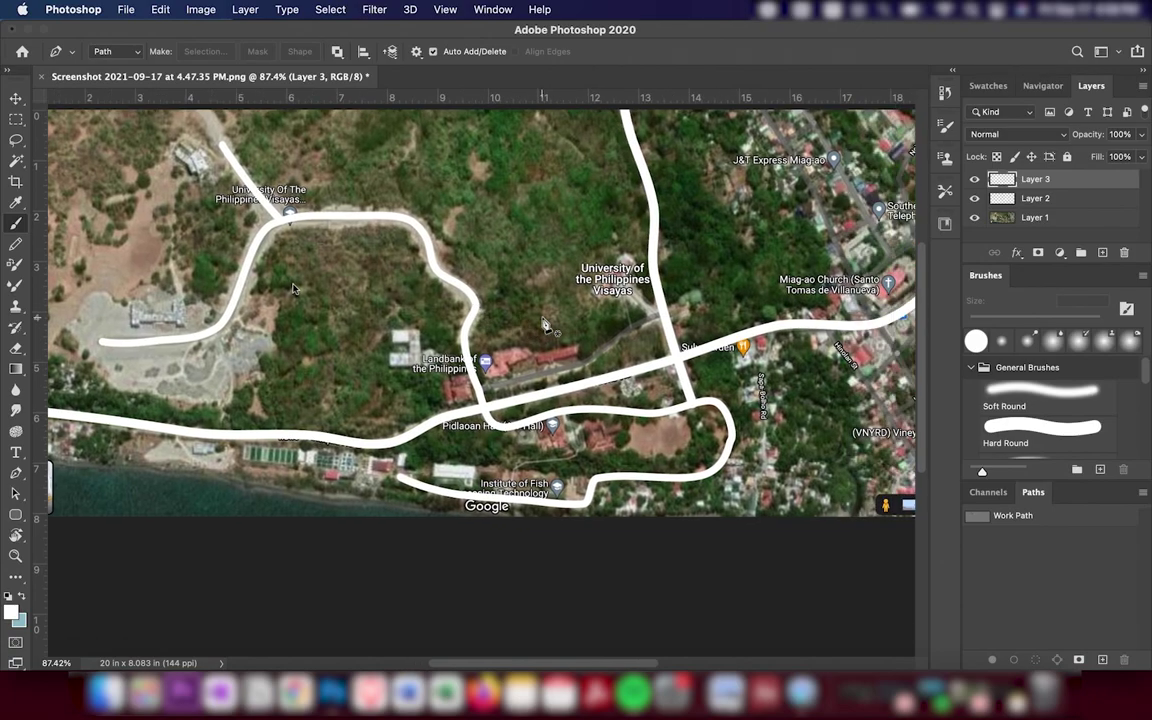
scroll(527, 316, up, 2)
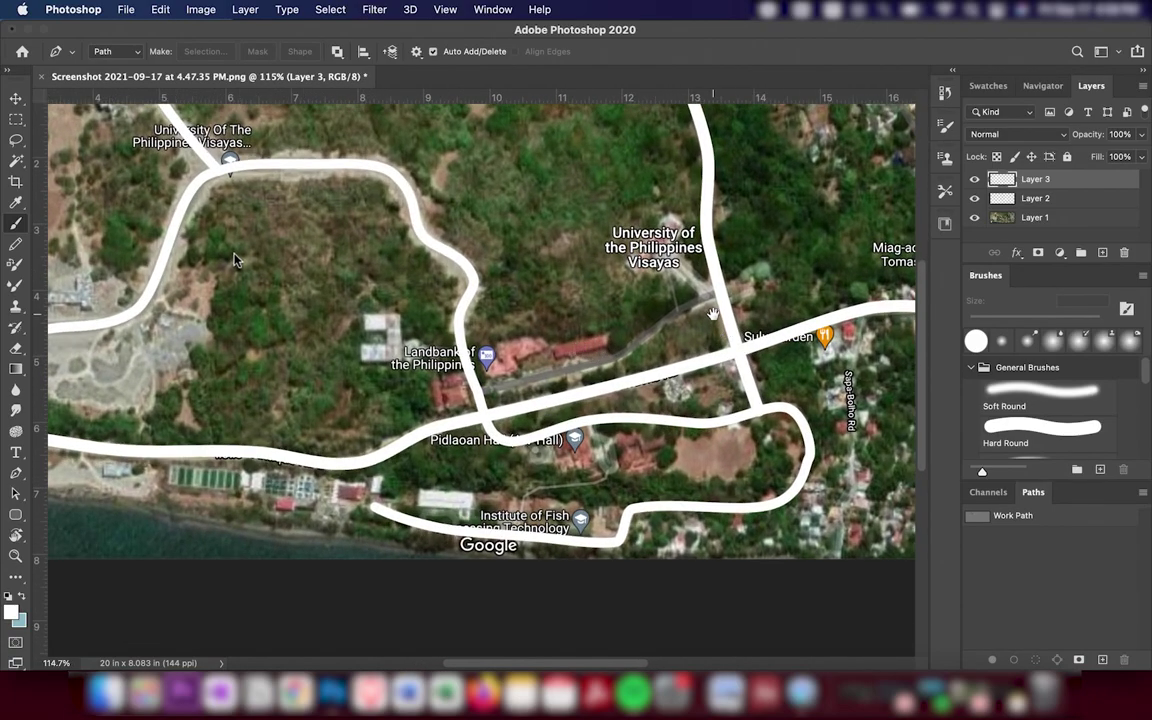
scroll(713, 314, up, 1)
scroll(705, 320, up, 1)
scroll(695, 330, up, 1)
scroll(680, 343, up, 1)
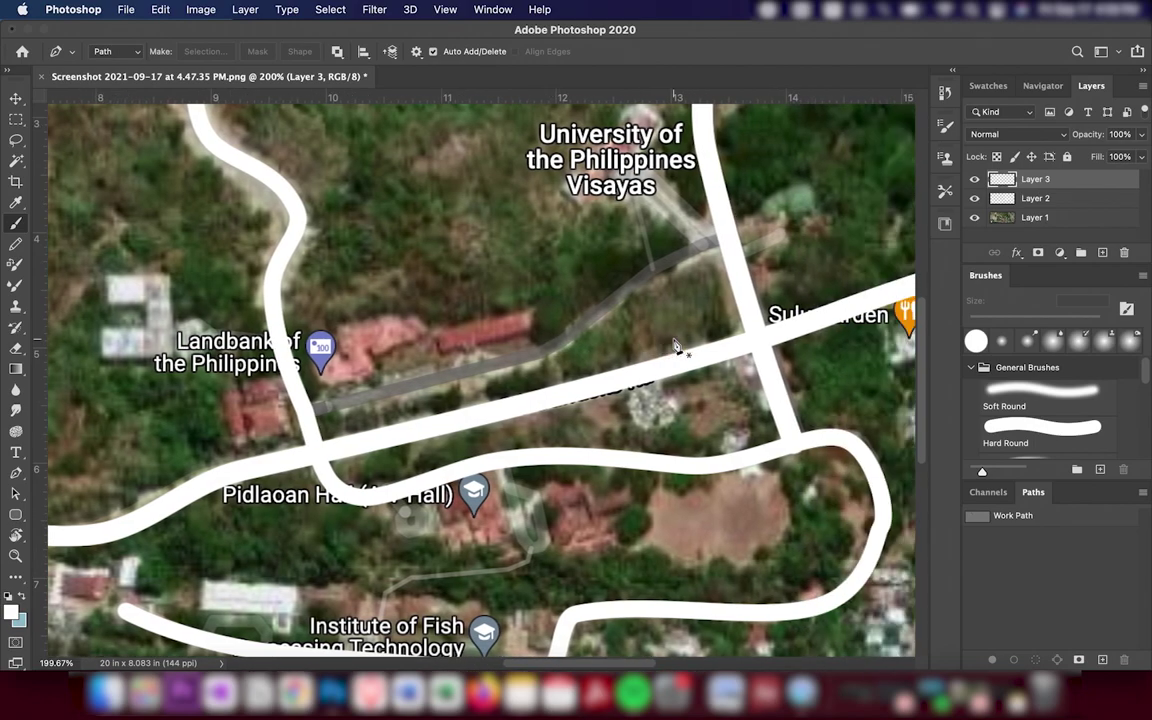
click(726, 236)
click(307, 409)
Add anchors and bend the path to follow the diagonal road's curves.
drag(543, 314, 545, 350)
click(545, 350)
drag(638, 300, 640, 283)
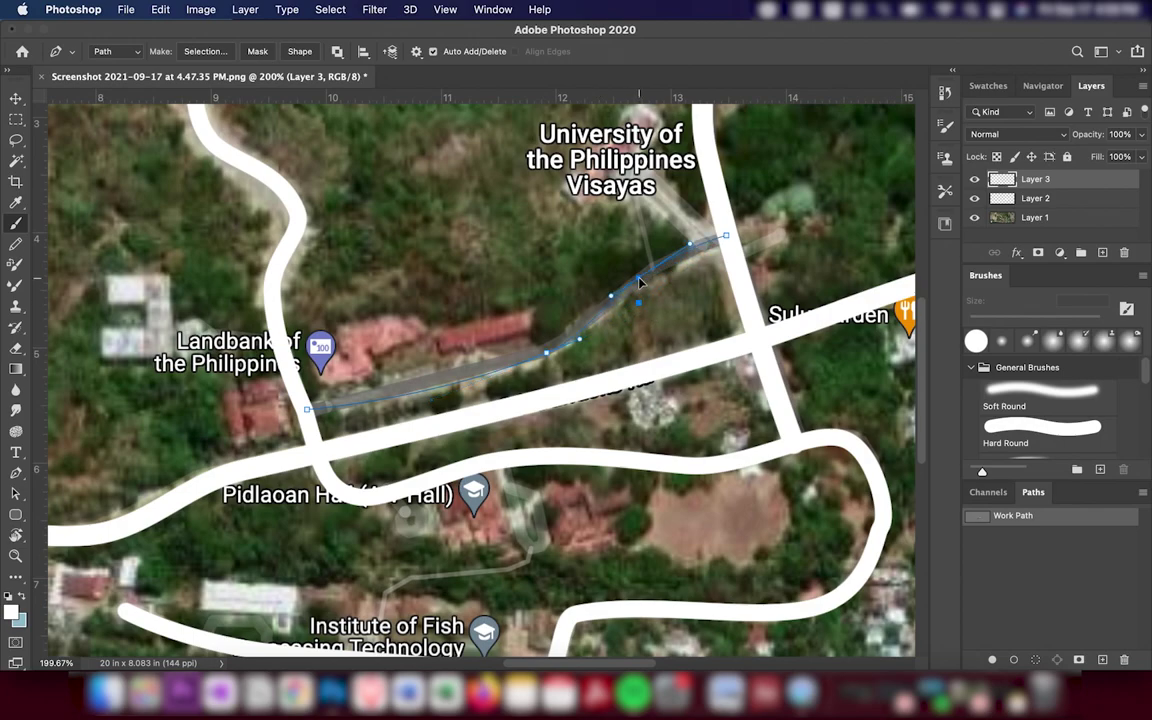
click(425, 384)
mouse_move(446, 390)
mouse_down()
mouse_move(436, 398)
mouse_move(439, 385)
mouse_up()
drag(357, 408, 361, 402)
Stroke the diagonal road path with the white brush.
right_click(425, 413)
click(463, 451)
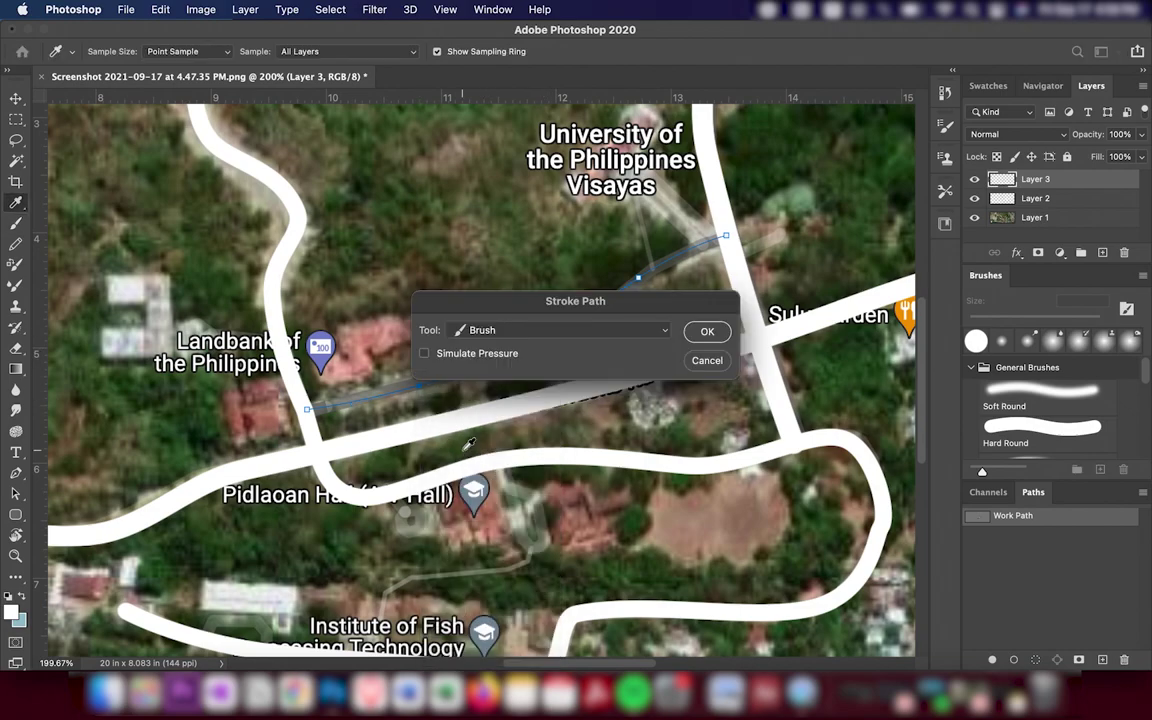
key(Return)
scroll(460, 430, up, 2)
scroll(453, 362, up, 5)
Save to the Desktop as 'Screenshot 2021-09-17 at 4.47.35 PM.psd', accepting the compatibility prompt.
key(b)
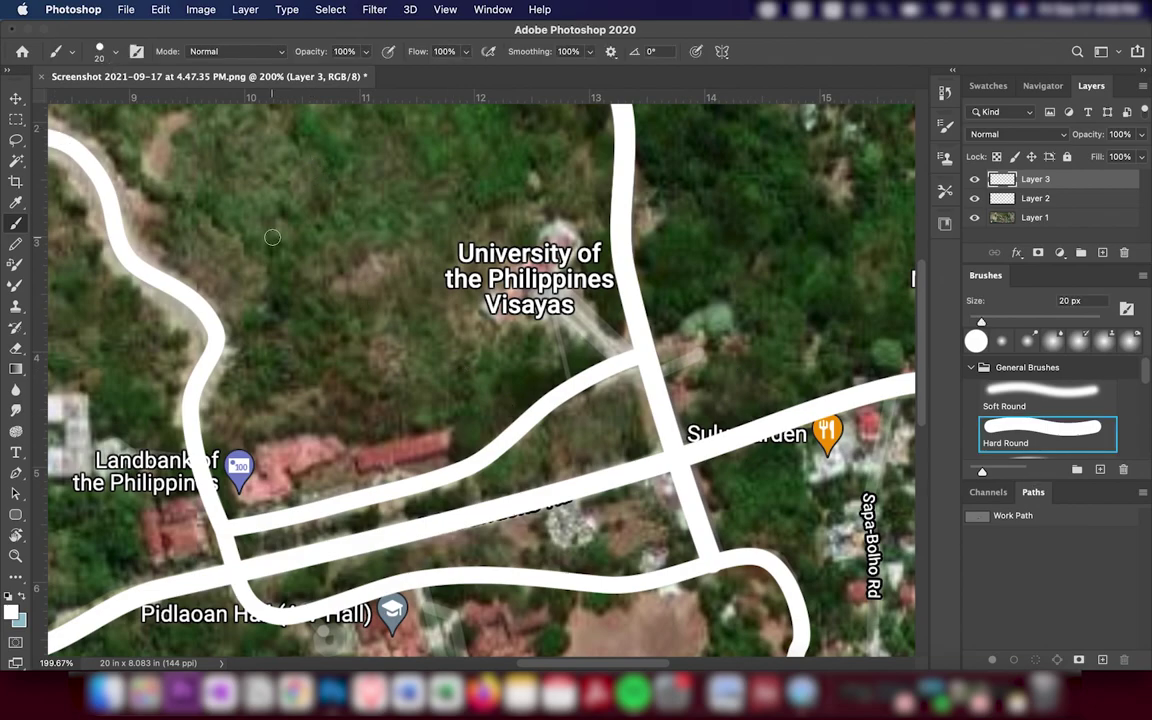
key(v)
key(ctrl+s)
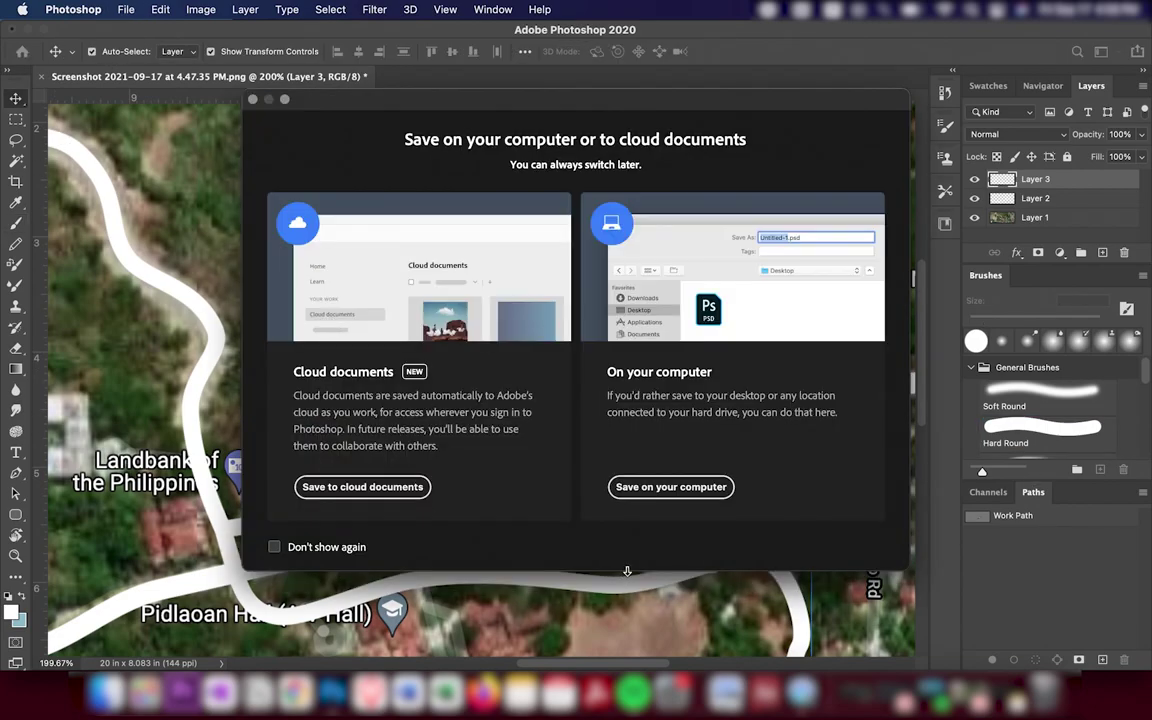
click(671, 486)
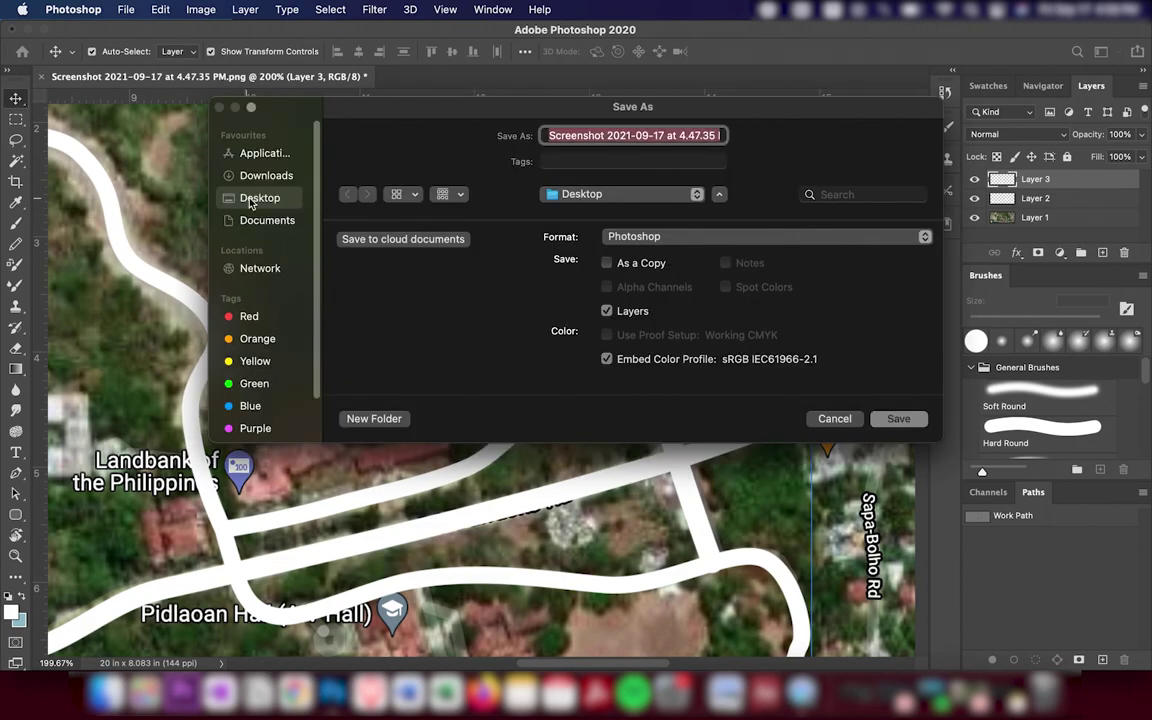
click(897, 420)
key(Return)
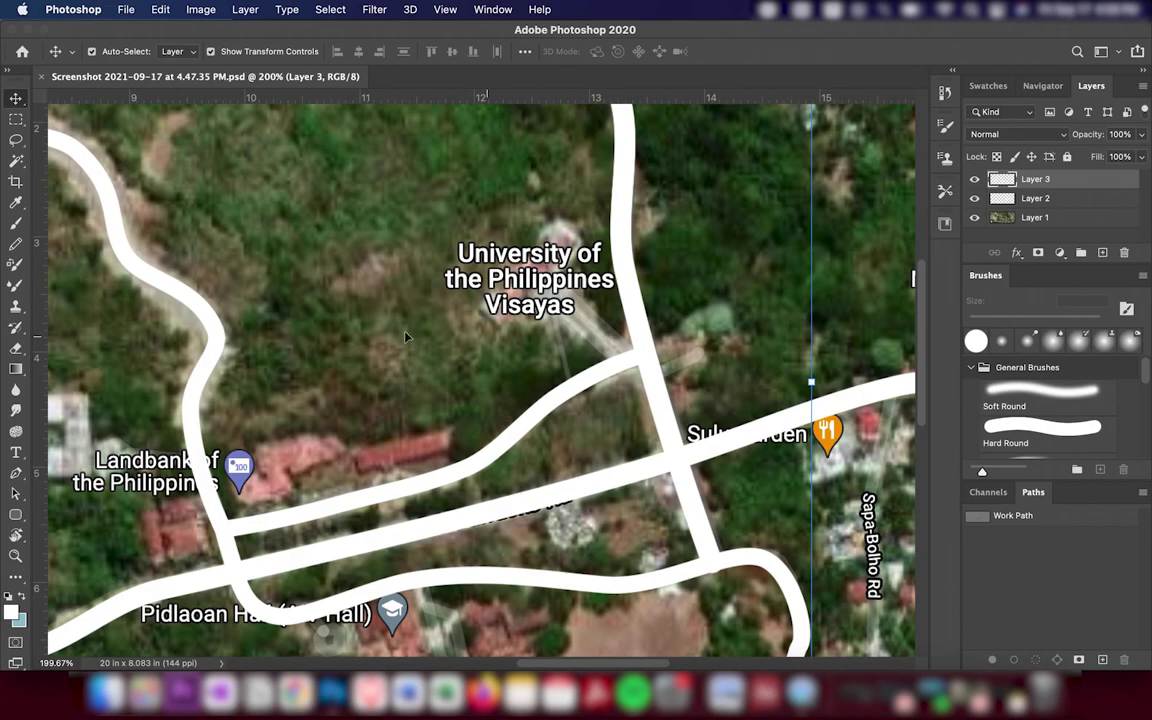
Shrink the brush size and add a new empty Layer 4 for tracing.
key(b)
click(116, 51)
drag(95, 92, 86, 92)
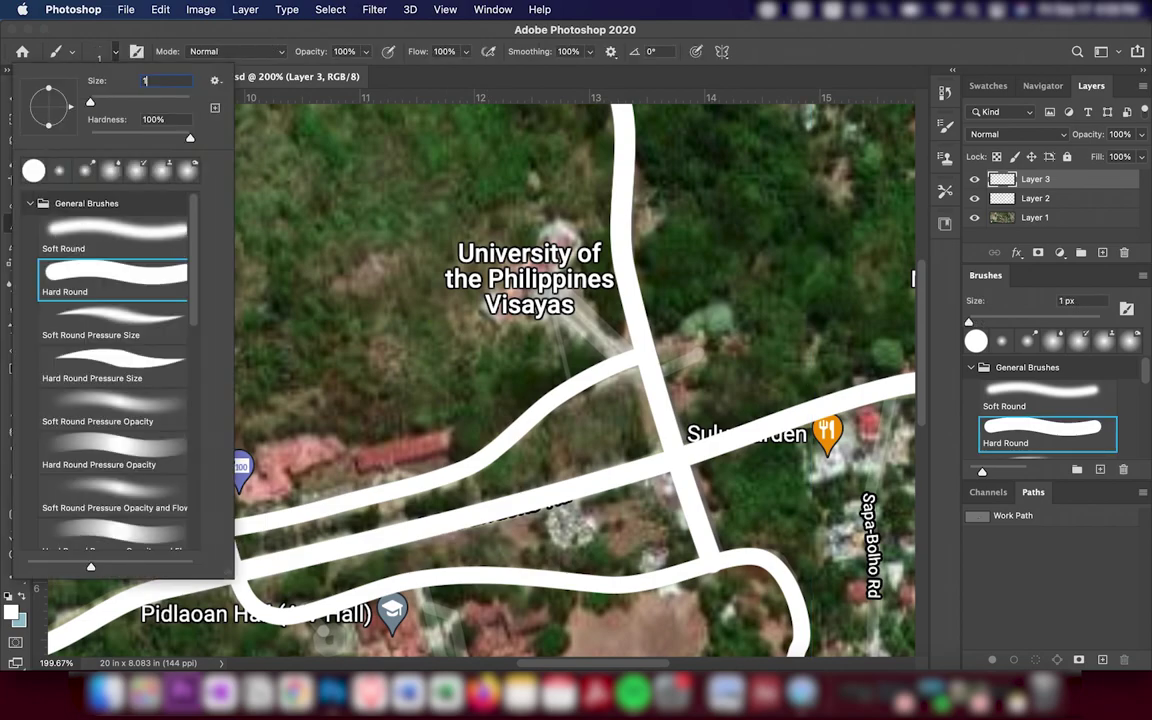
key(Return)
scroll(478, 385, up, 3)
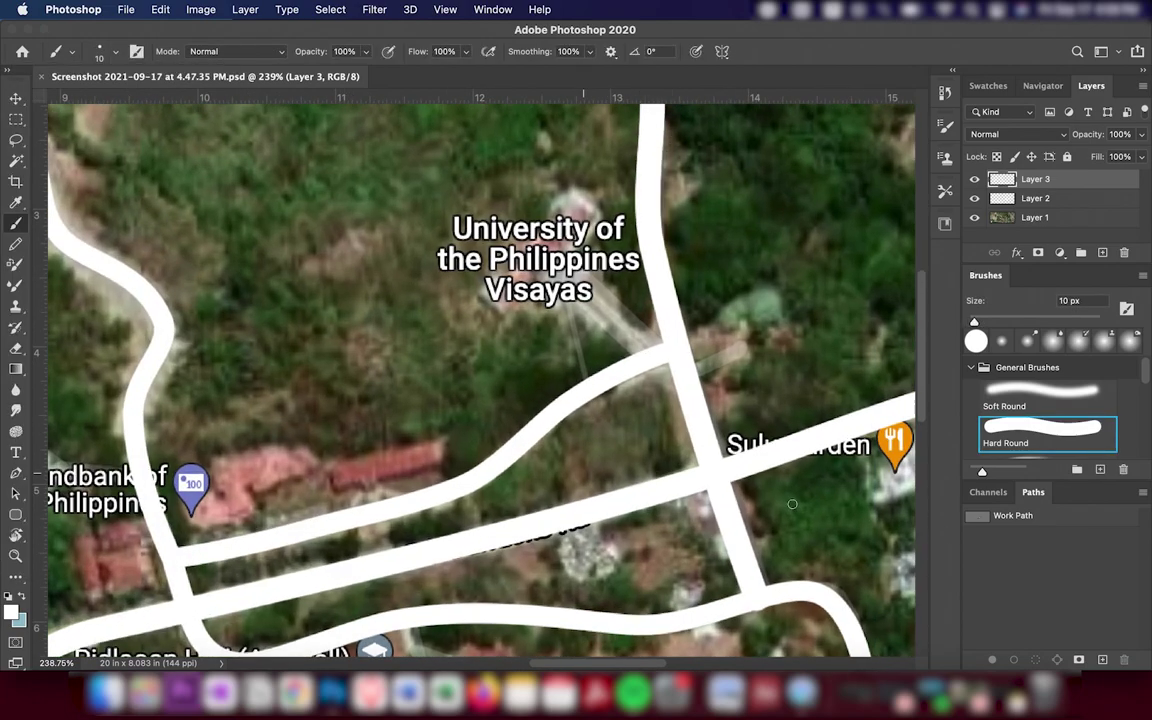
click(1101, 252)
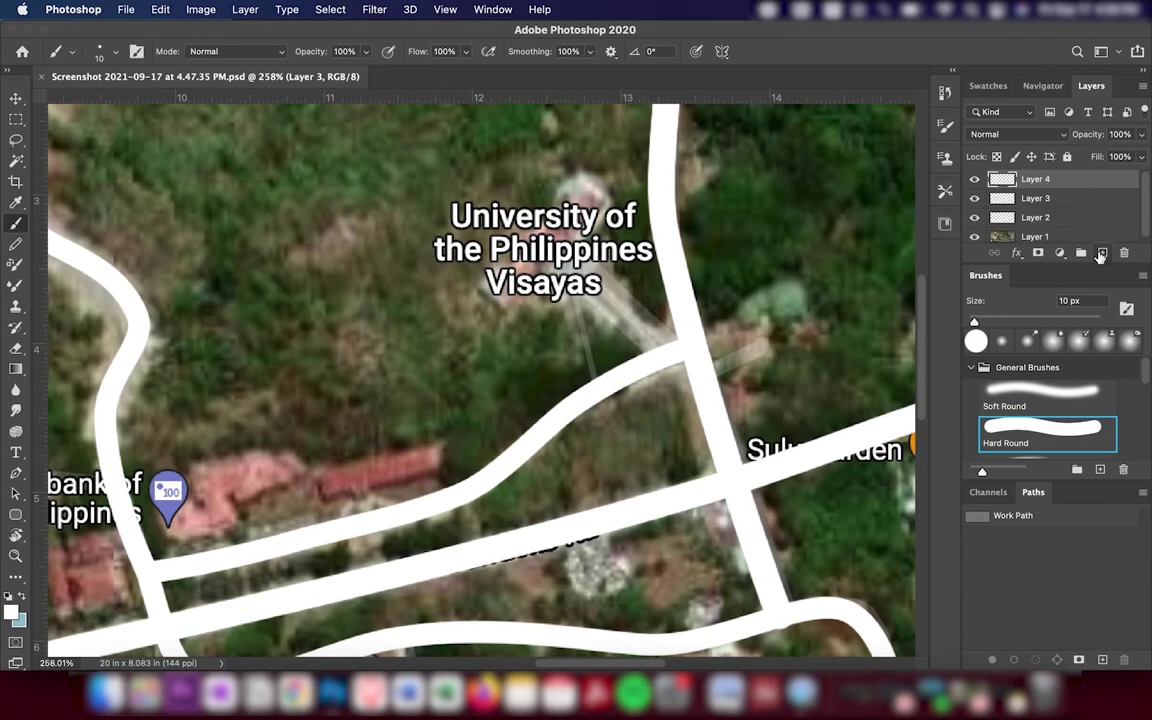
Draw a Pen path from the road up toward the Visayas label, test-stroke it, then undo.
click(15, 473)
click(654, 351)
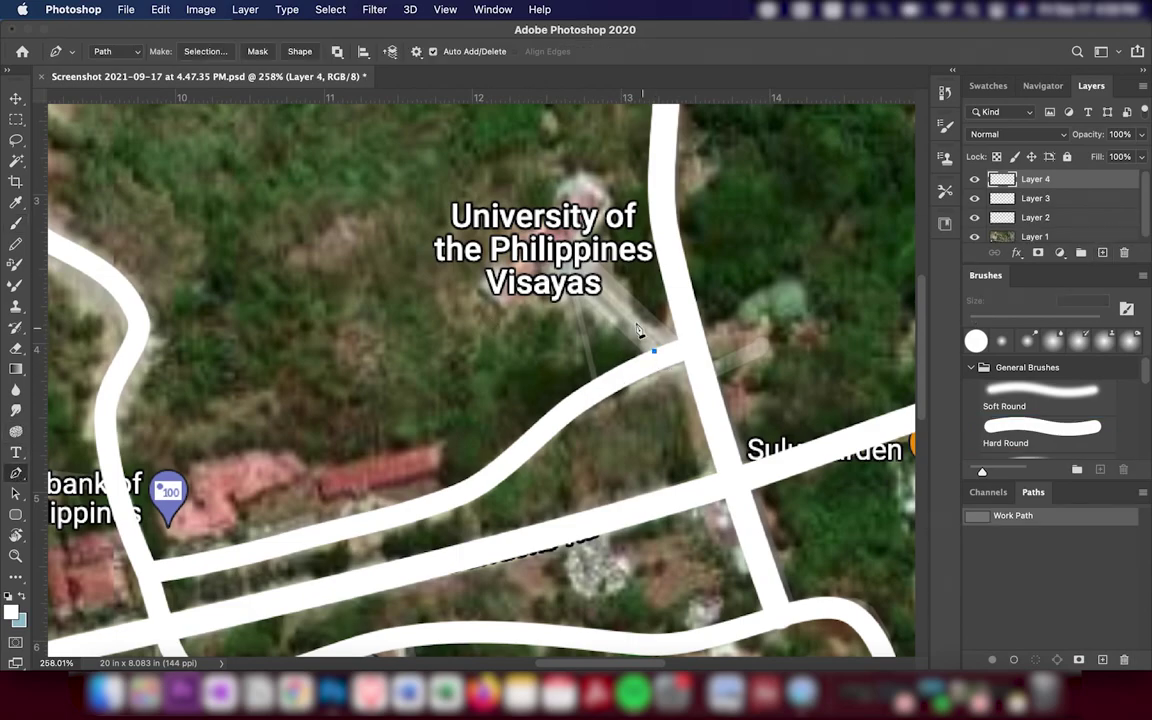
click(674, 345)
drag(576, 268, 591, 253)
right_click(527, 331)
click(555, 456)
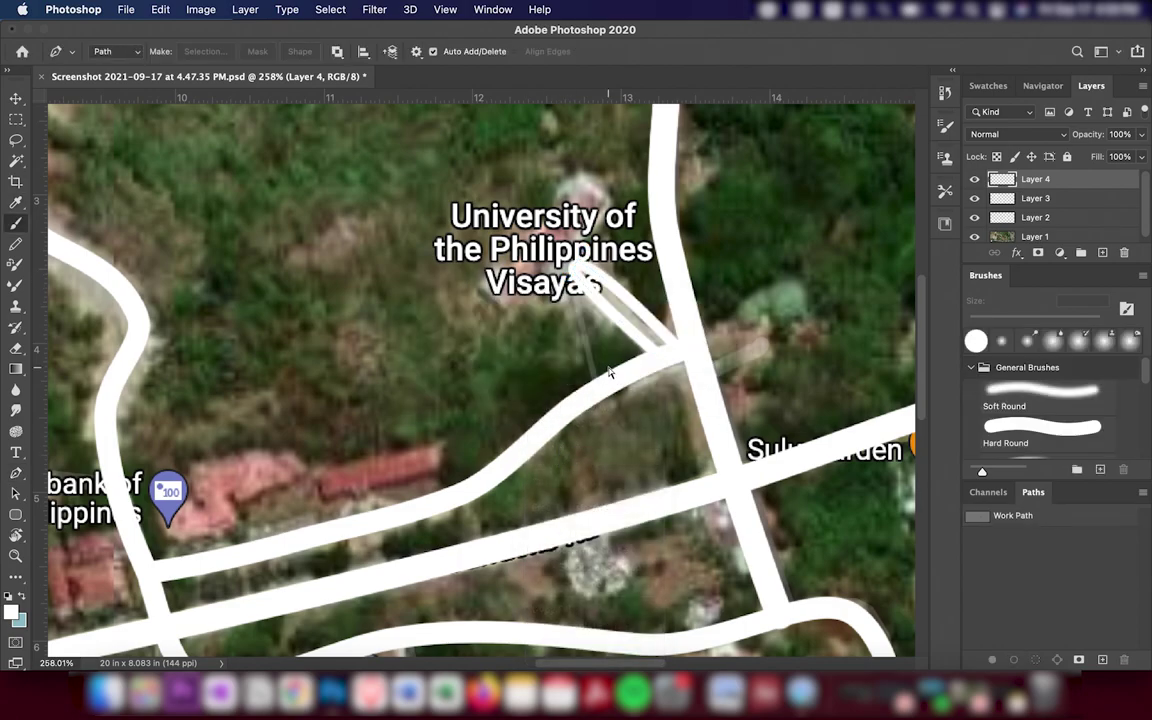
key(ctrl+z)
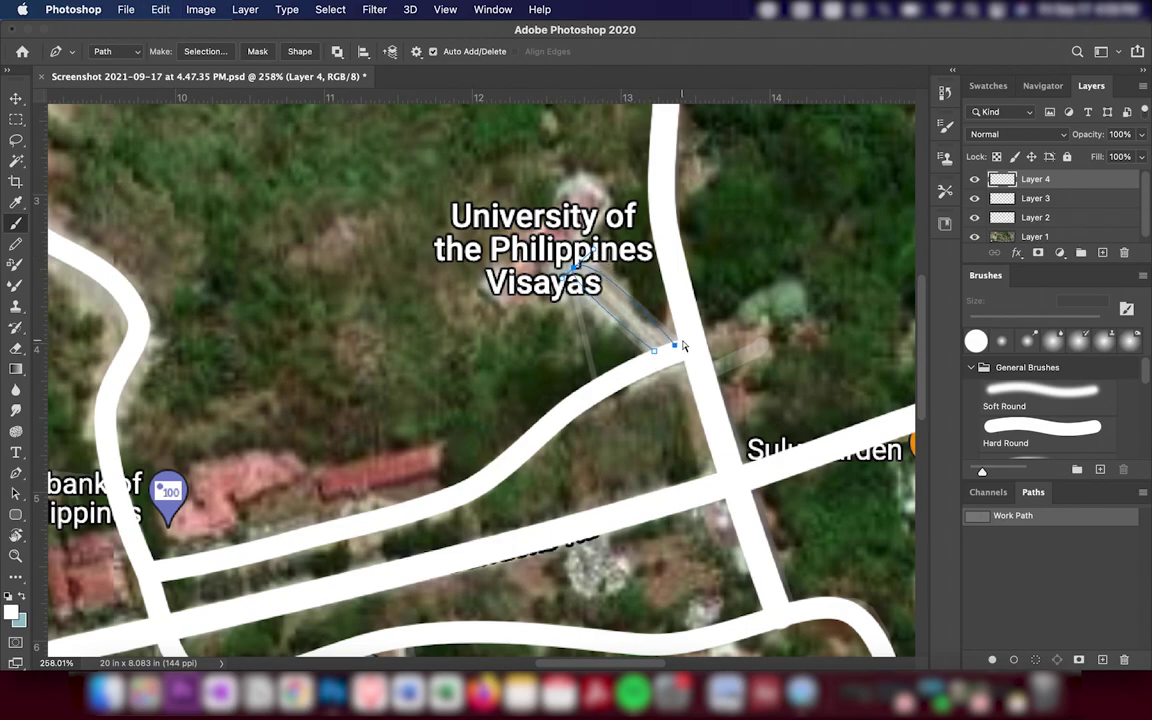
Refine the path along the strip's edge, stroke it with the white brush, and hide the path.
click(632, 301)
drag(638, 324, 617, 322)
right_click(650, 250)
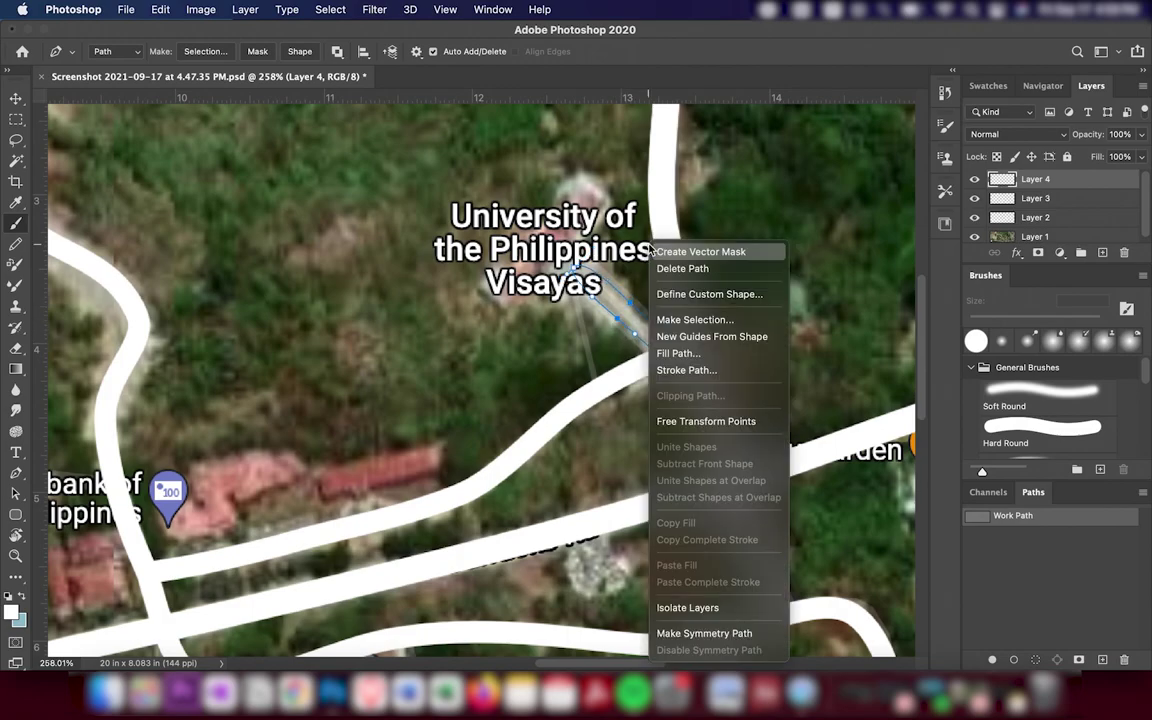
click(682, 367)
key(Return)
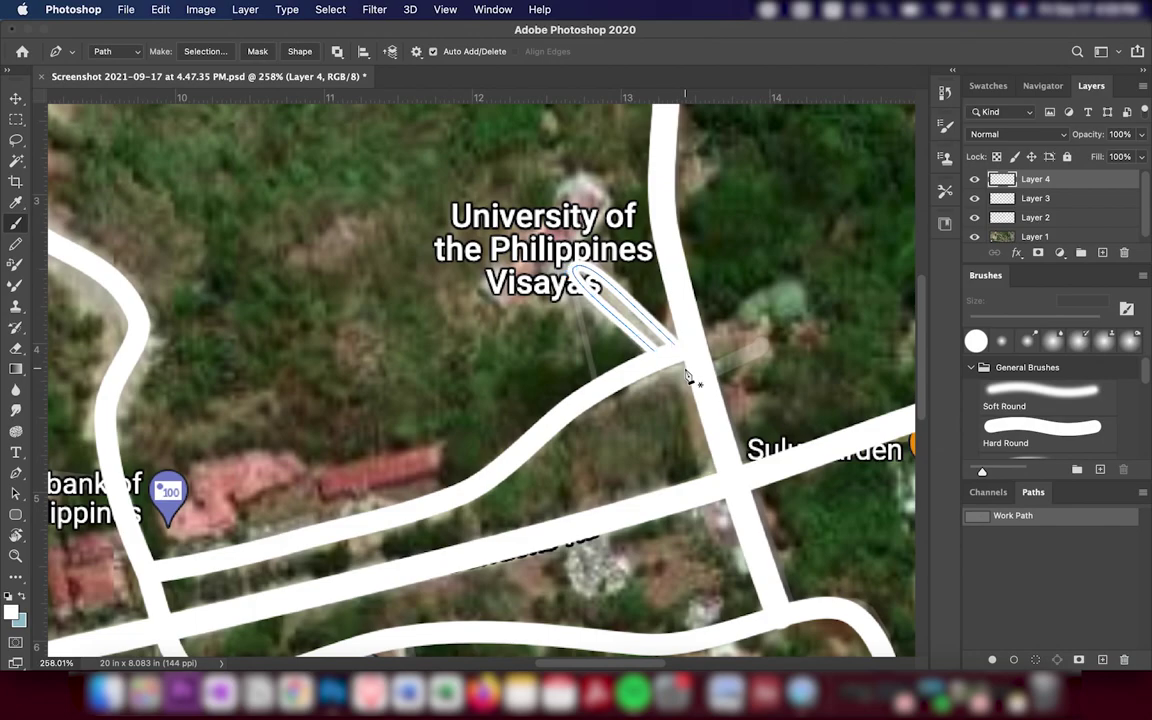
key(Return)
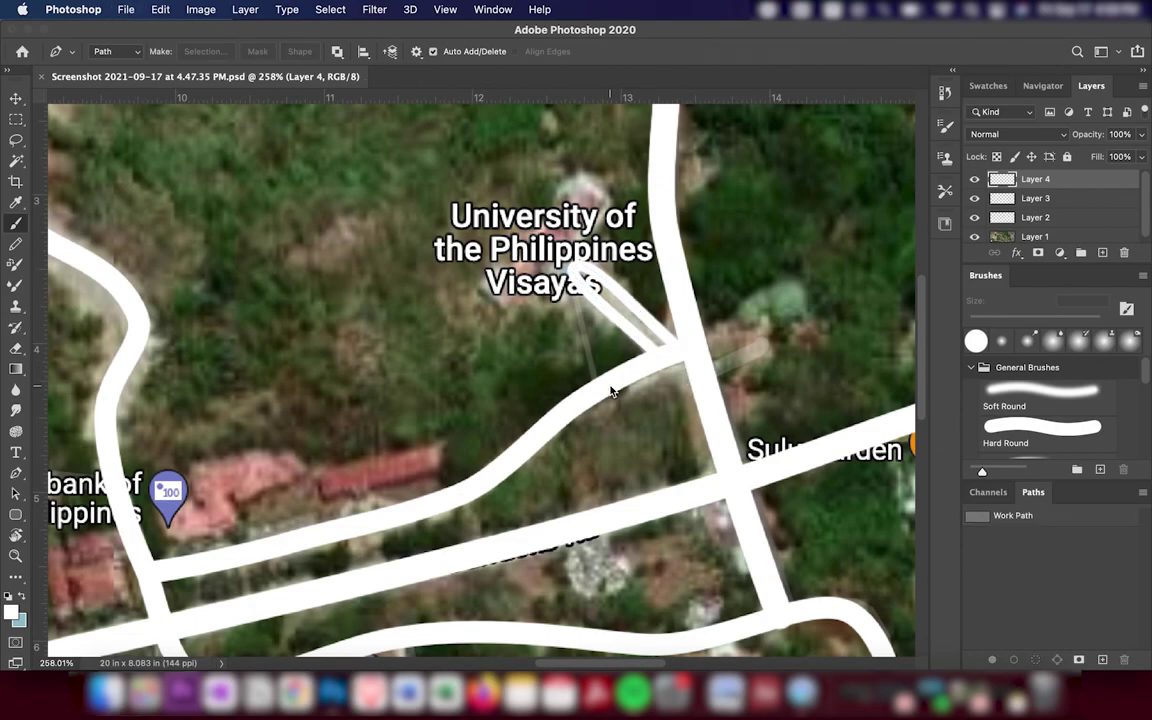
scroll(586, 345, down, 3)
scroll(586, 345, right, 3)
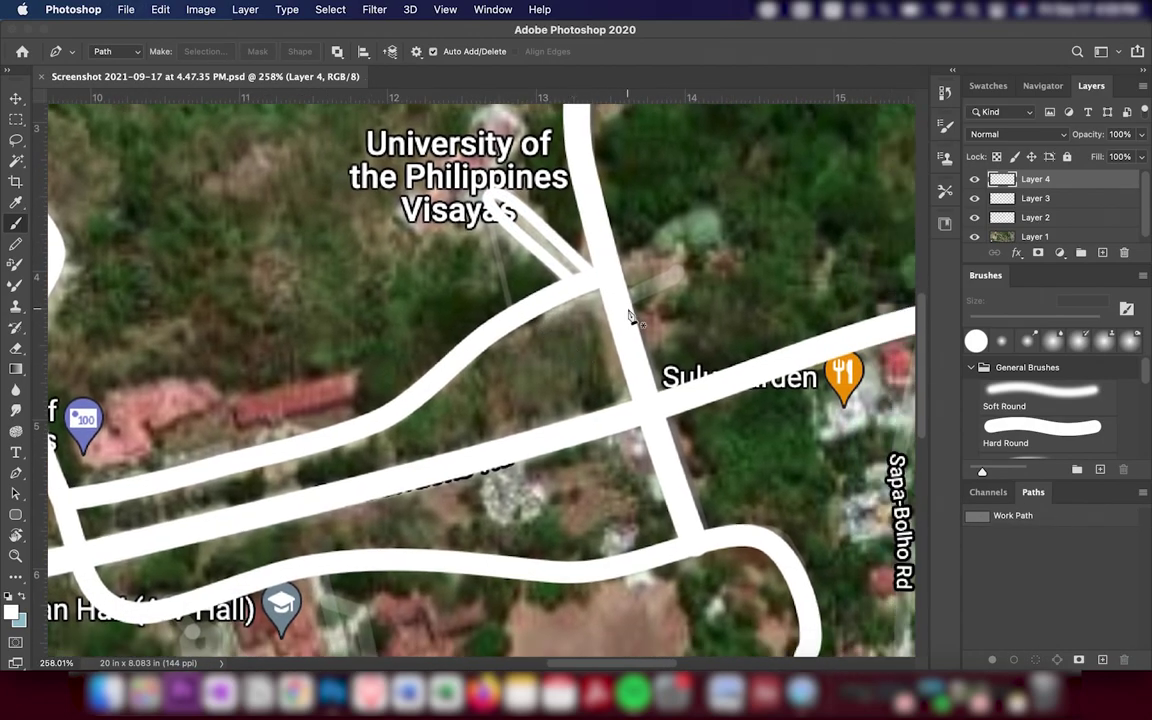
Pan to the lower roads and draw a Pen path from the upper road down the building's side.
scroll(600, 330, down, 3)
scroll(600, 330, left, 5)
scroll(606, 313, up, 3)
scroll(572, 395, up, 2)
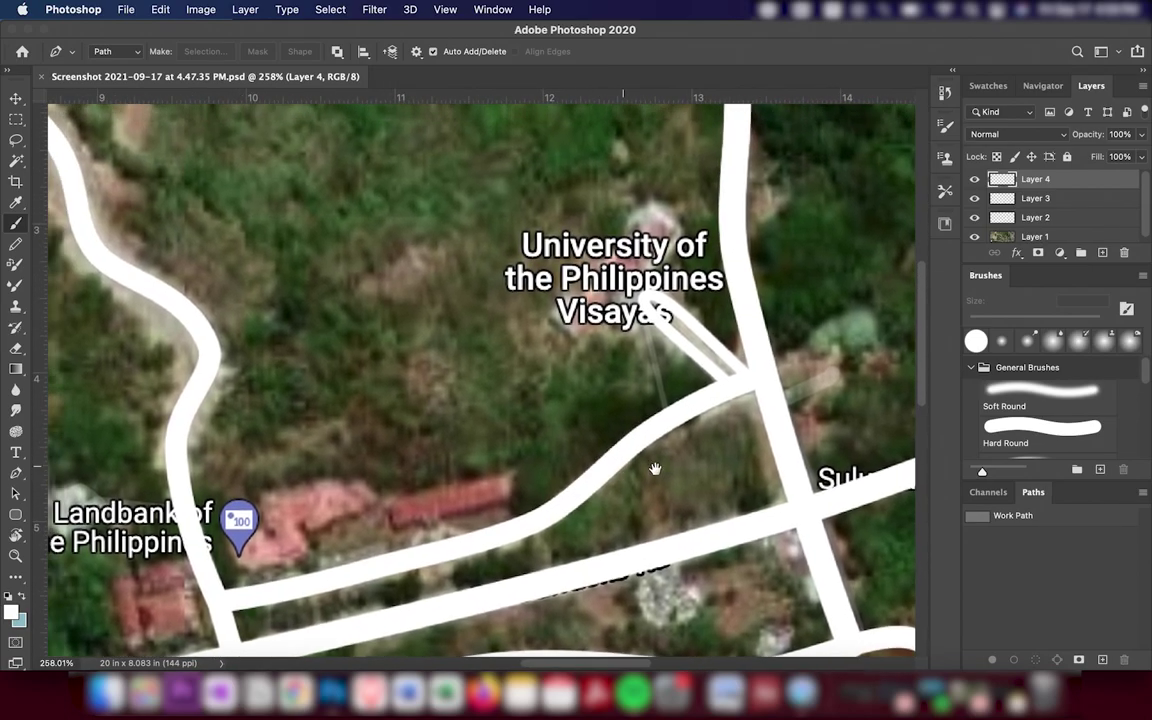
scroll(653, 468, up, 3)
scroll(653, 468, left, 5)
scroll(514, 329, down, 3)
scroll(236, 455, down, 5)
scroll(236, 455, right, 3)
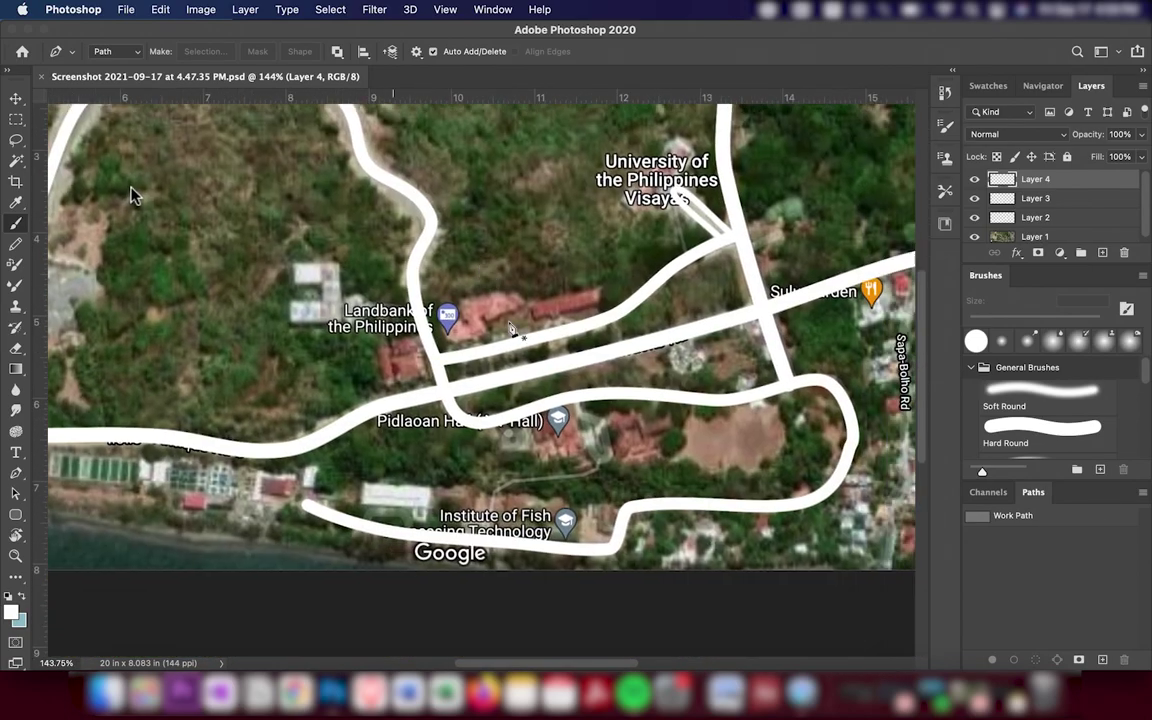
scroll(72, 176, right, 1)
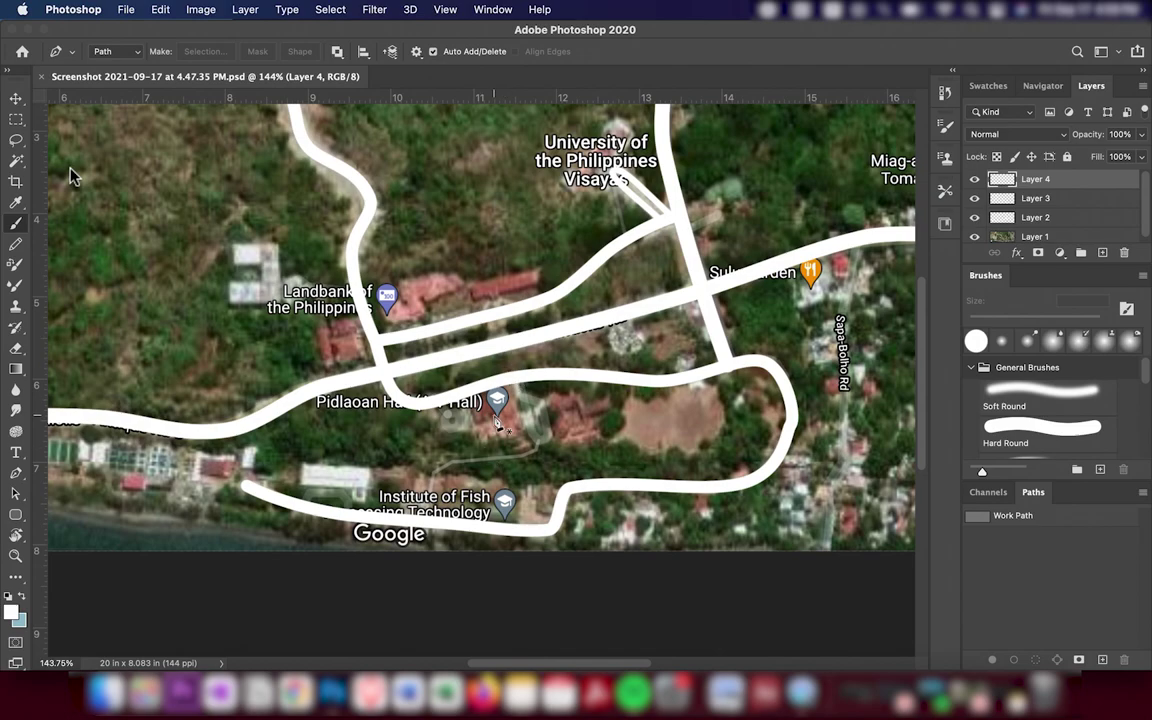
scroll(499, 421, down, 5)
scroll(470, 268, up, 3)
scroll(468, 268, up, 3)
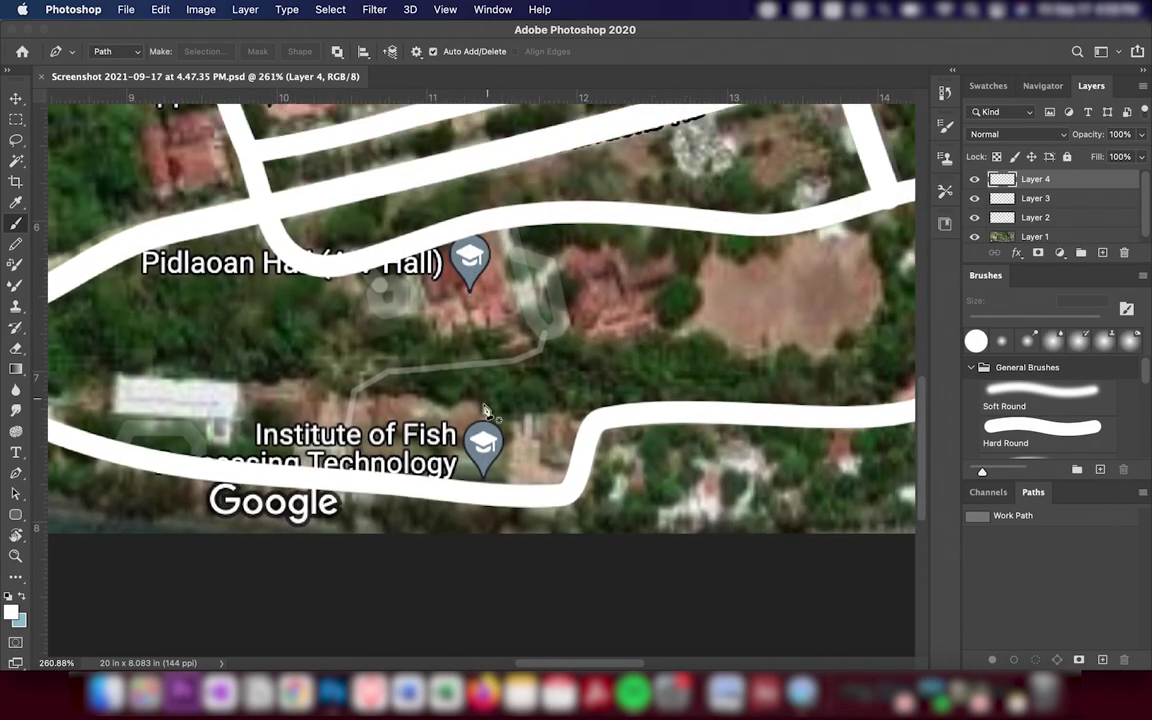
scroll(468, 268, up, 2)
click(519, 183)
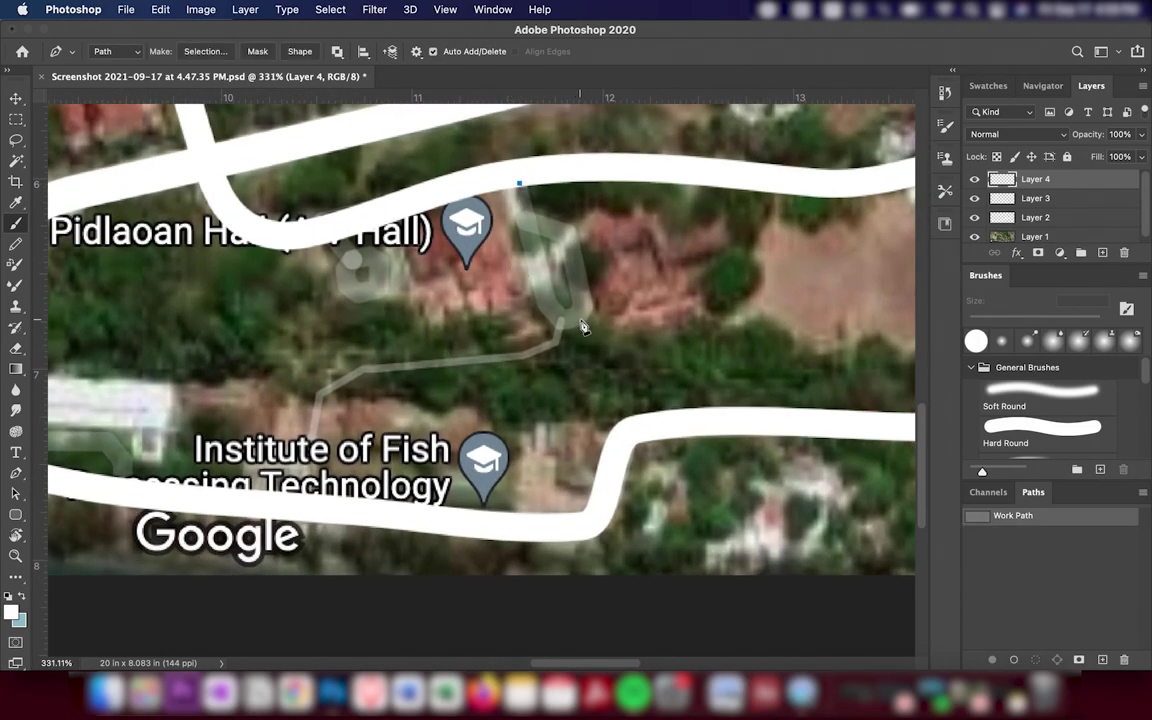
drag(560, 331, 584, 311)
right_click(543, 232)
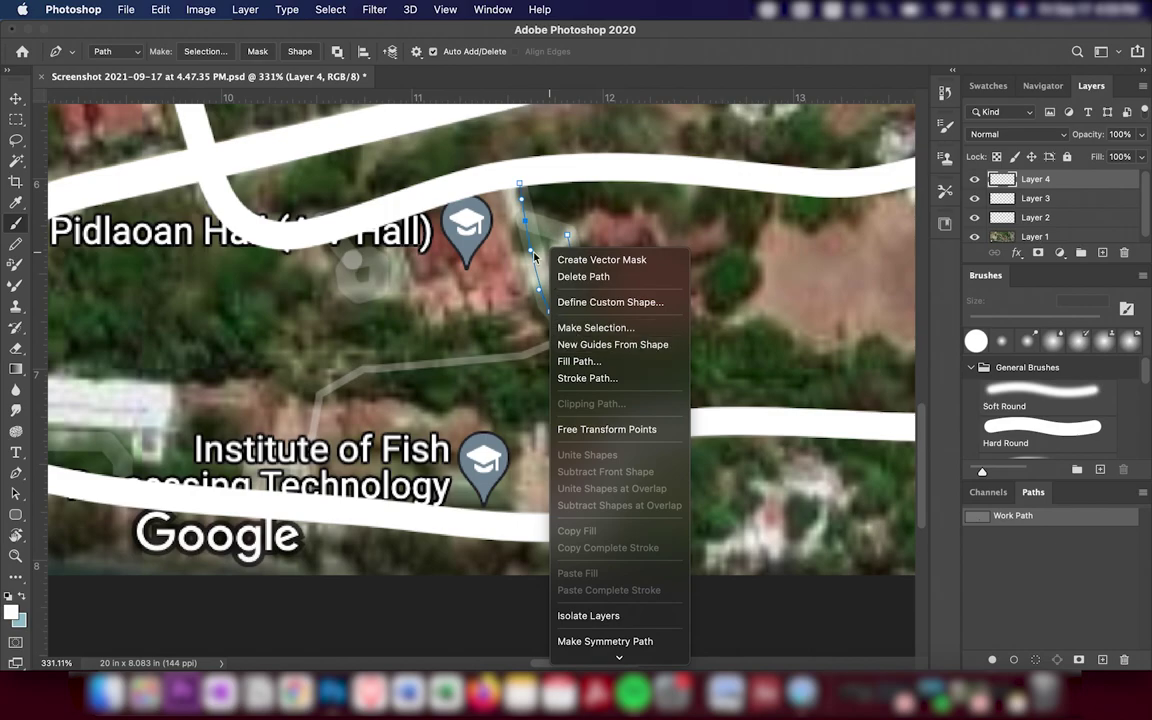
click(530, 226)
Stroke the building path with the white brush.
right_click(550, 252)
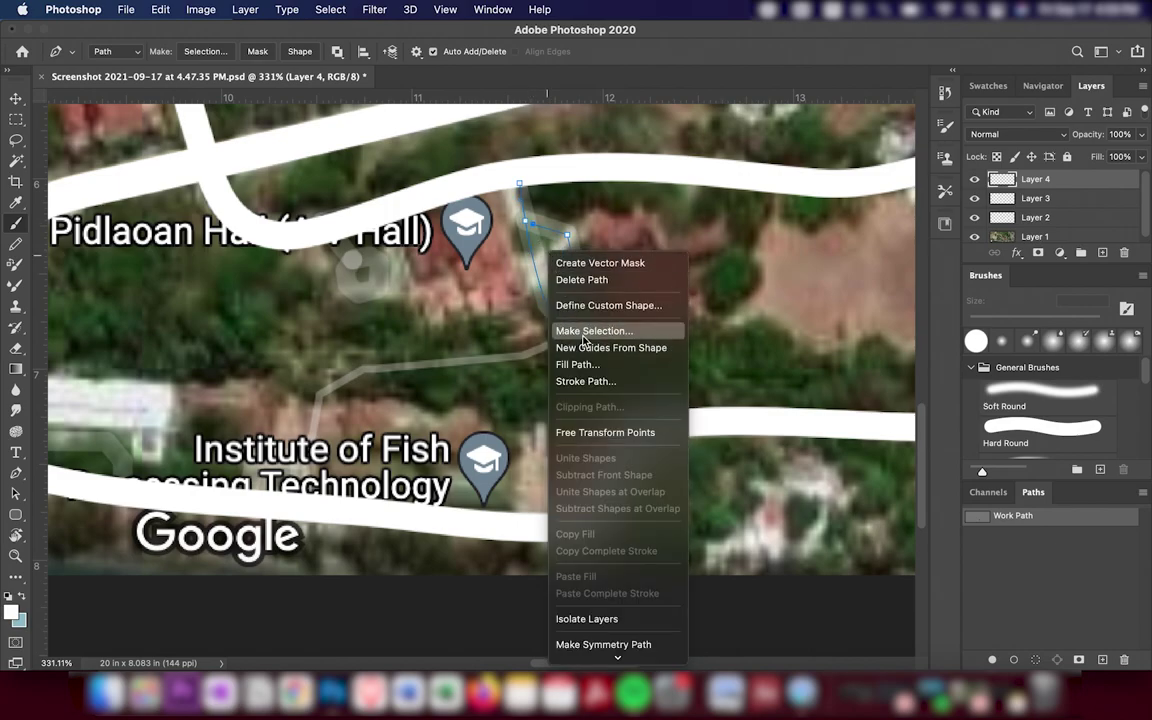
key(Escape)
right_click(552, 254)
click(597, 375)
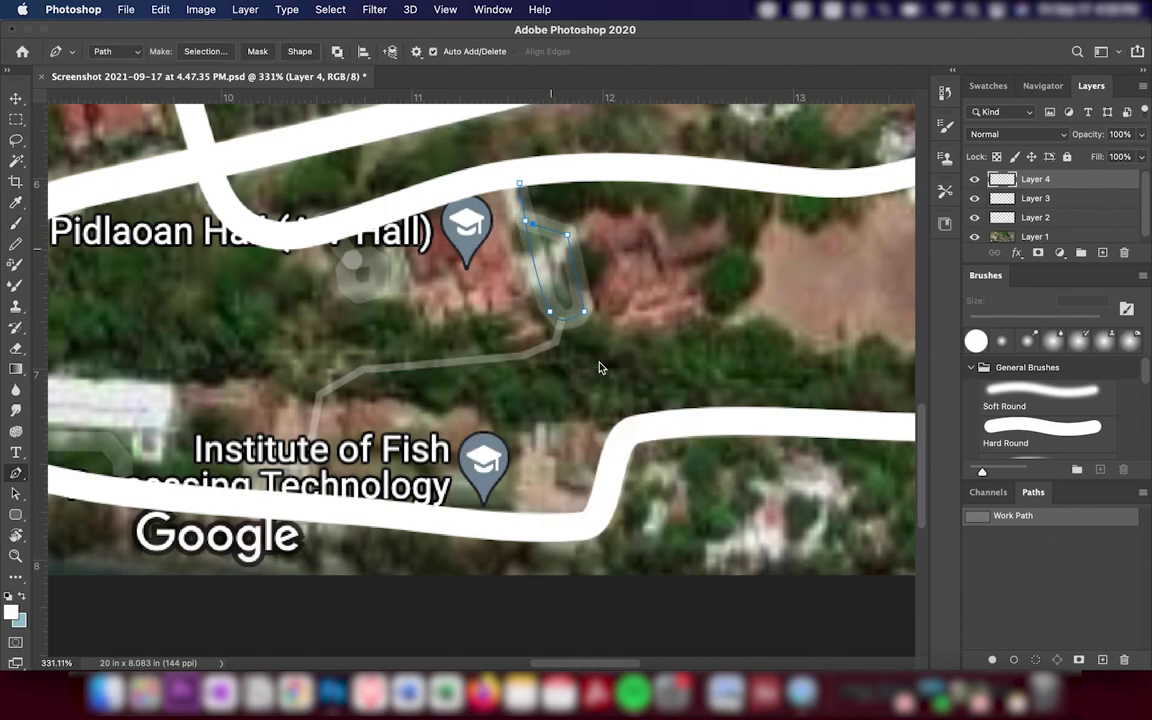
key(Return)
scroll(506, 344, down, 3)
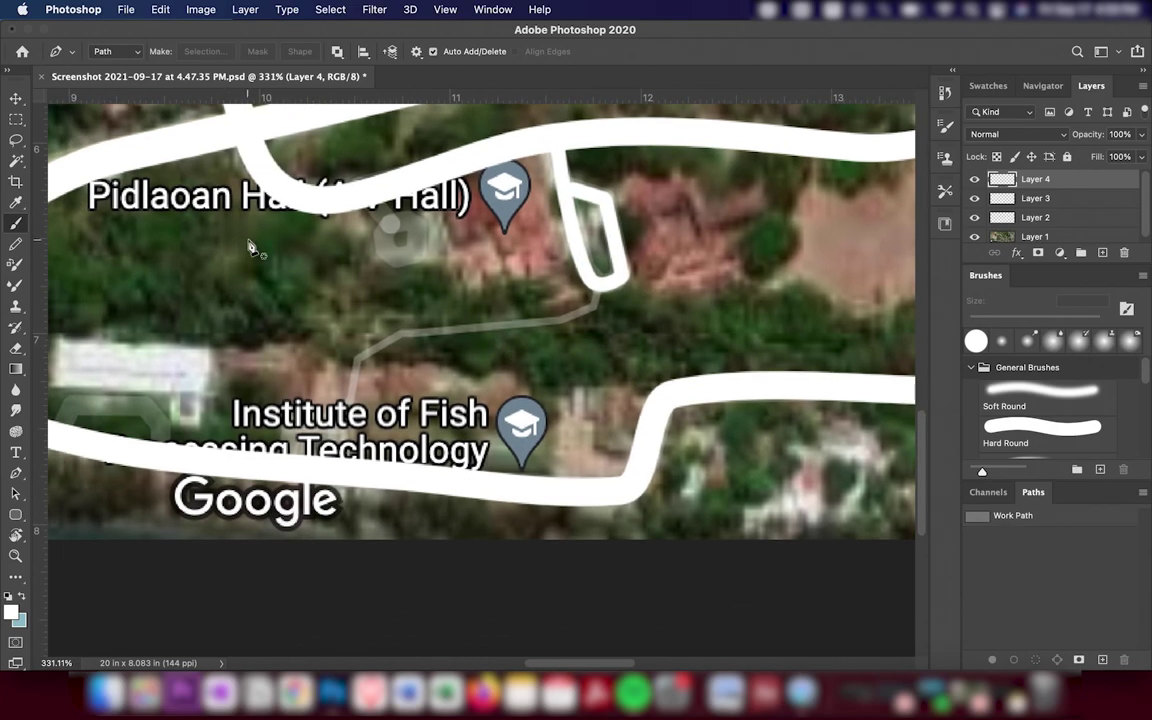
Set the brush size to 5 px for thinner lines.
key(b)
click(115, 51)
text(5)
key(Return)
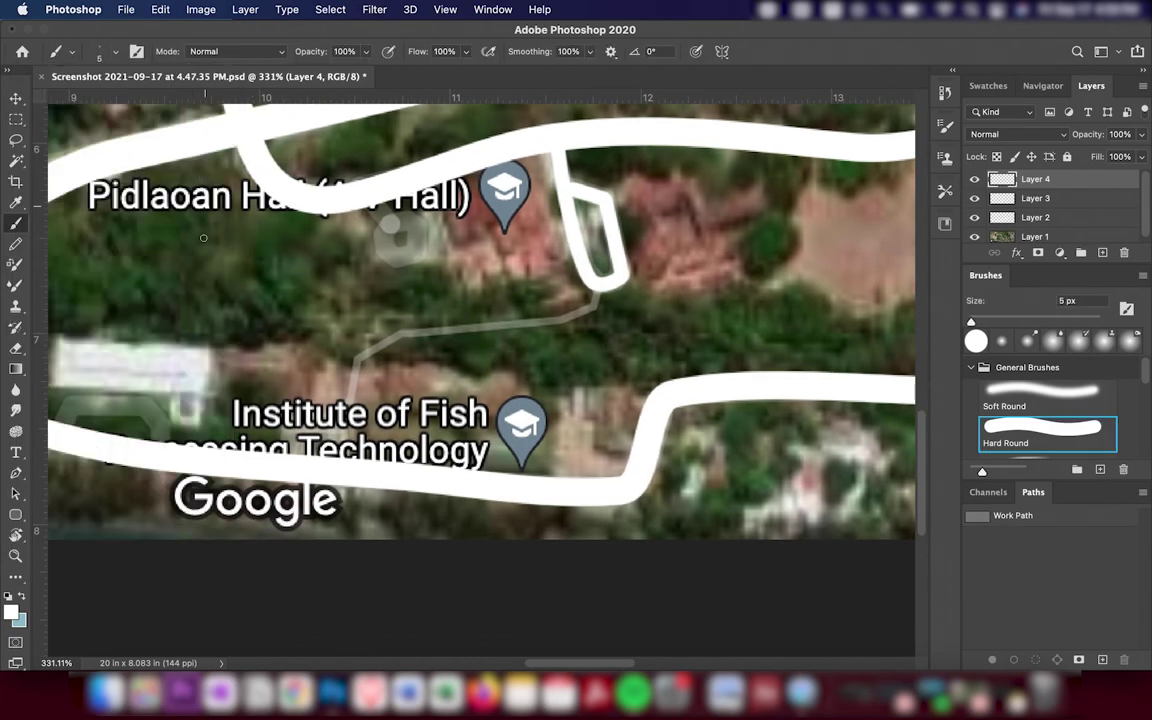
Draw a Pen path following the grey footpath from the building down to the lower road.
click(15, 473)
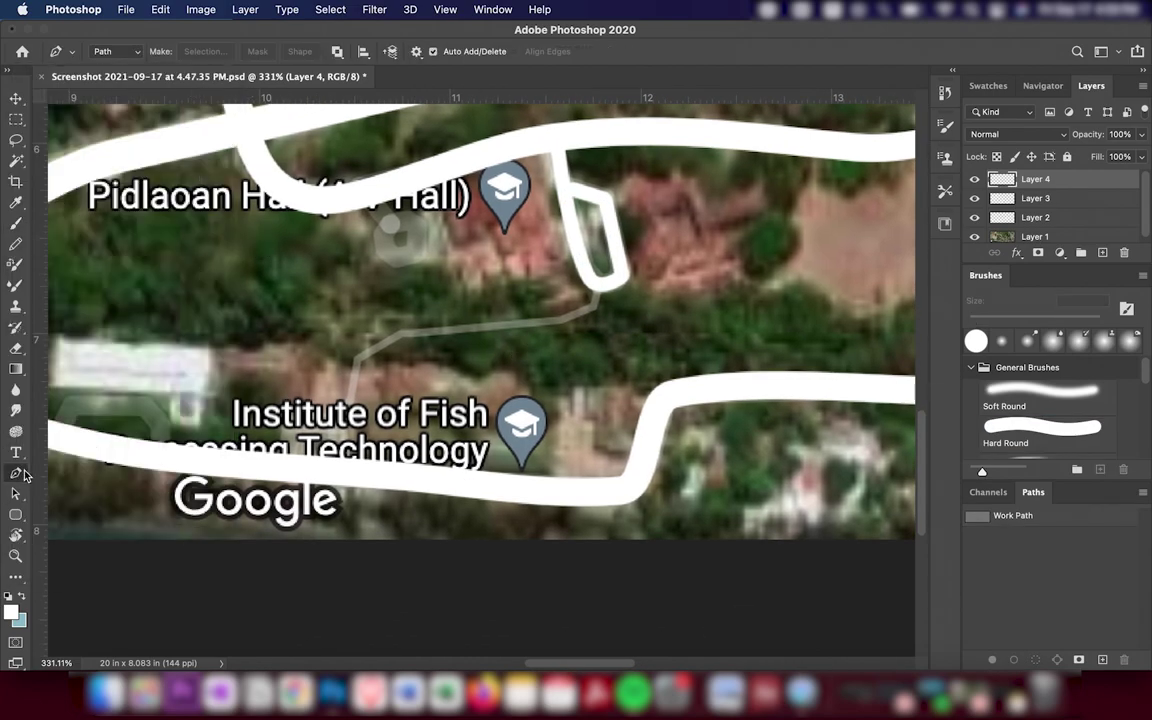
click(597, 290)
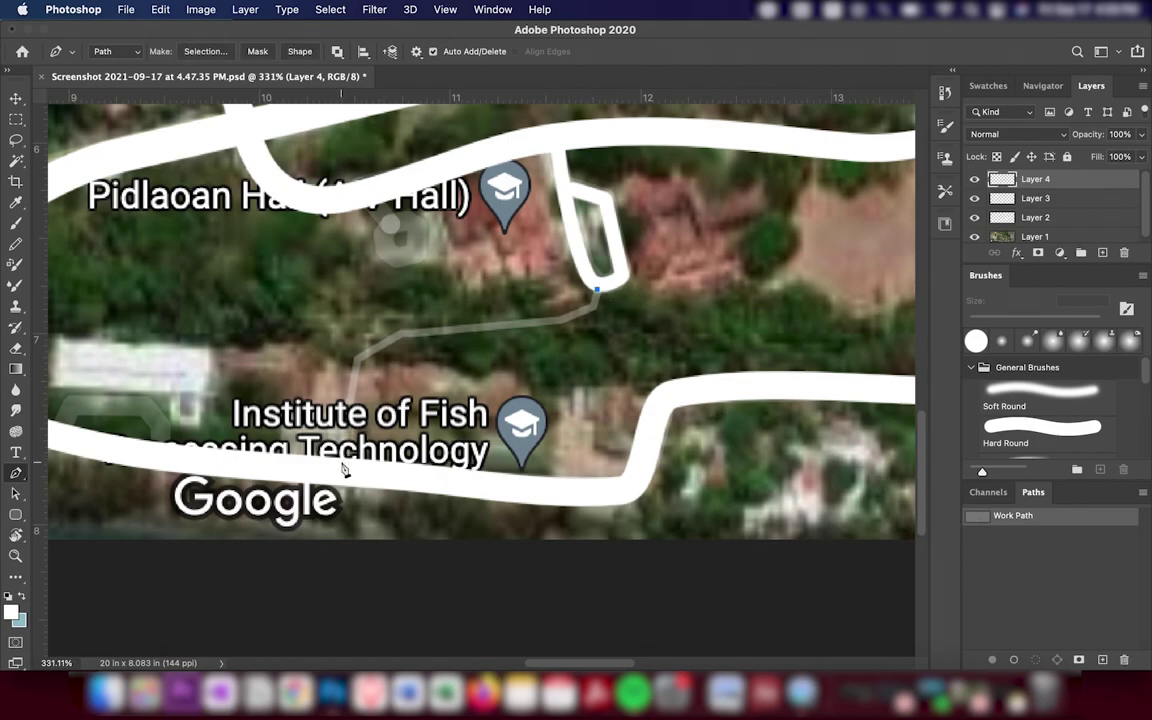
drag(383, 332, 319, 375)
drag(376, 338, 563, 325)
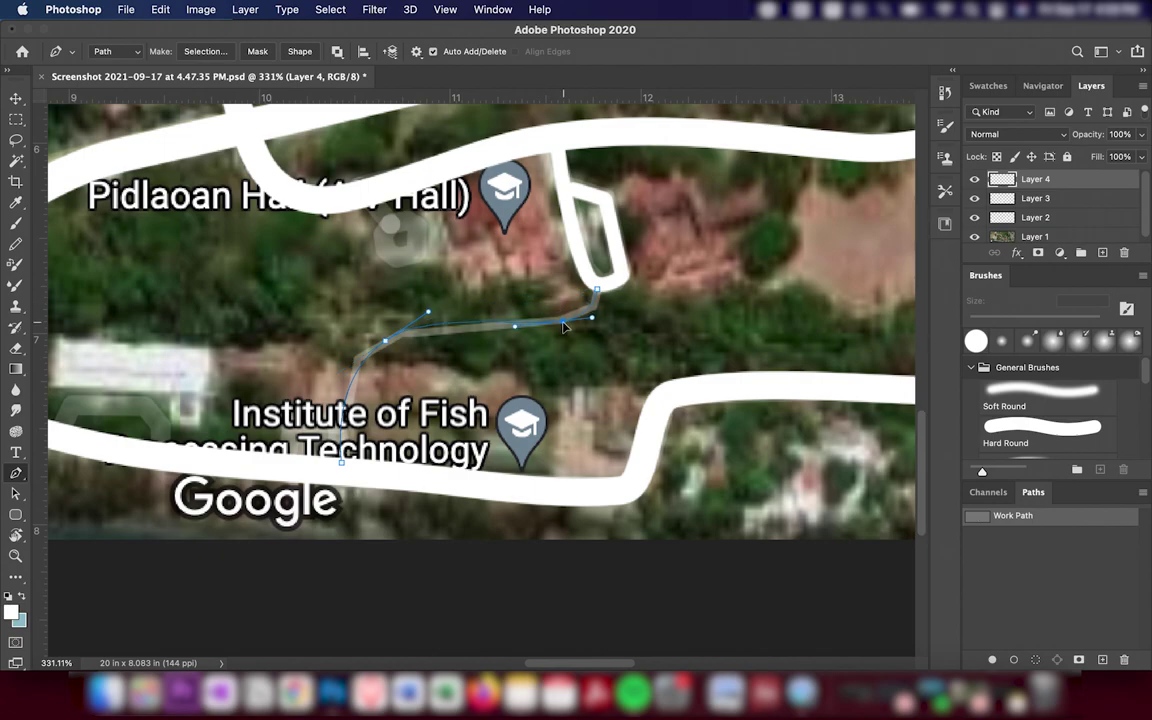
click(458, 325)
click(353, 376)
key(super+z)
Stroke the footpath path with the thin 5 px white brush.
right_click(402, 387)
click(440, 506)
key(Return)
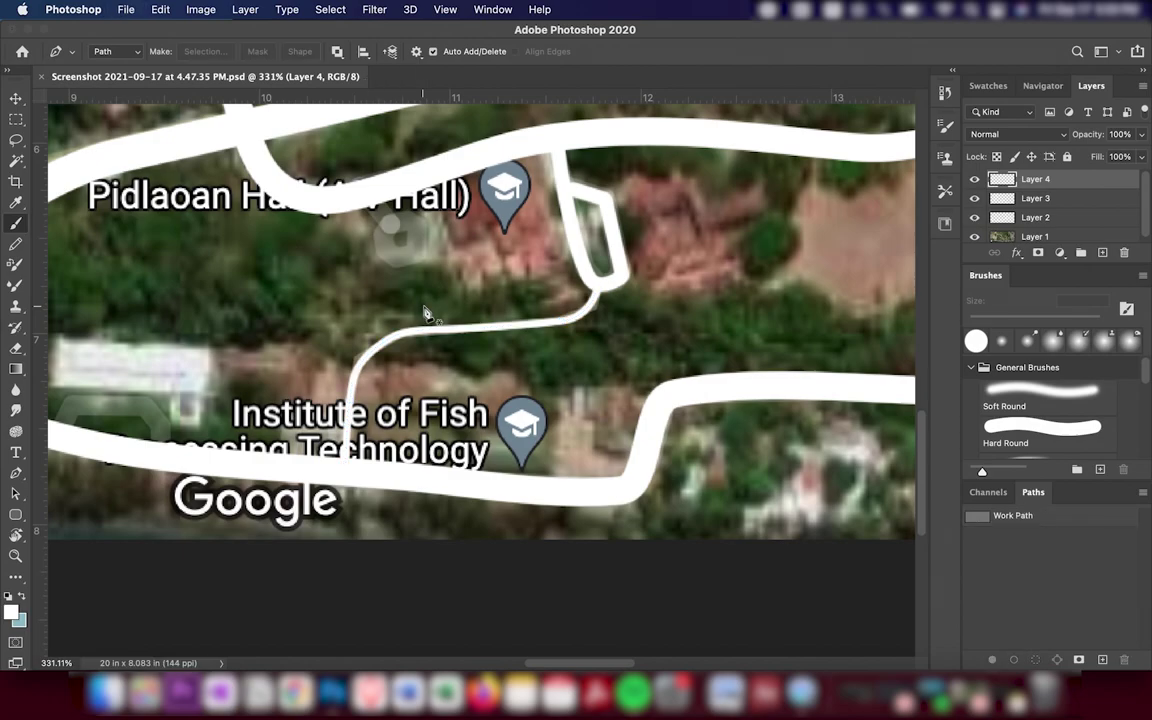
scroll(424, 313, down, 3)
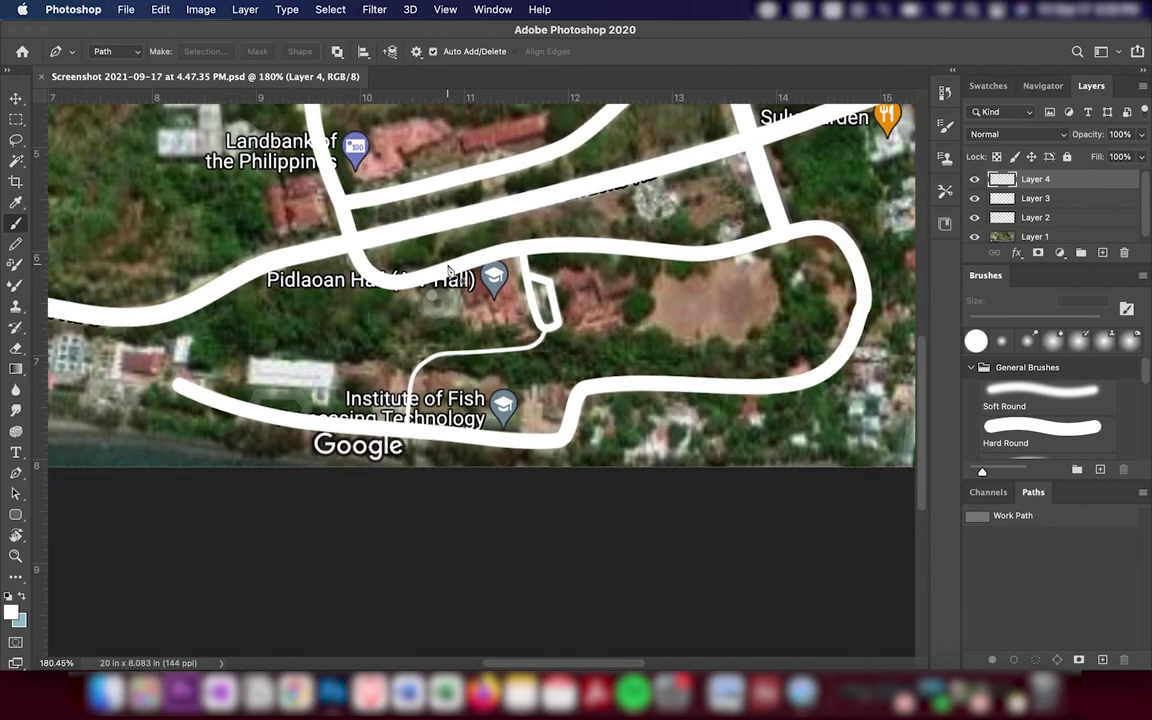
Look over the tracing and hide the satellite photo layer to check it.
scroll(470, 250, up, 3)
scroll(470, 250, right, 3)
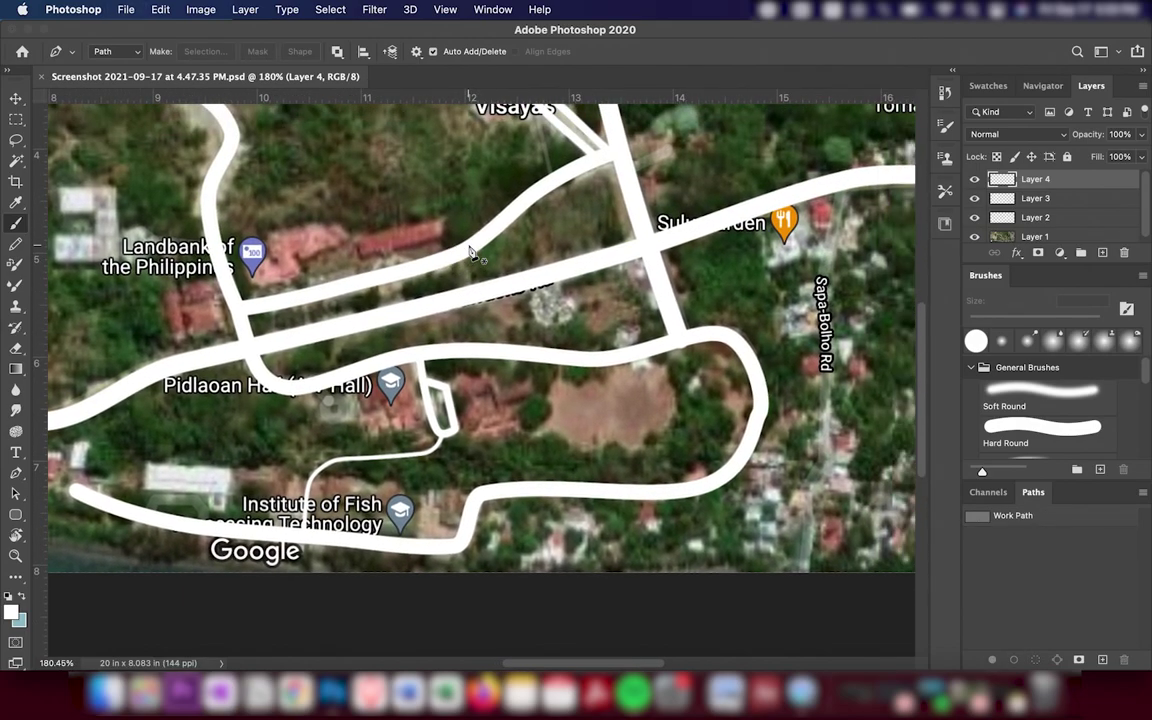
scroll(470, 250, up, 2)
scroll(470, 250, right, 2)
scroll(470, 250, down, 3)
scroll(450, 251, down, 2)
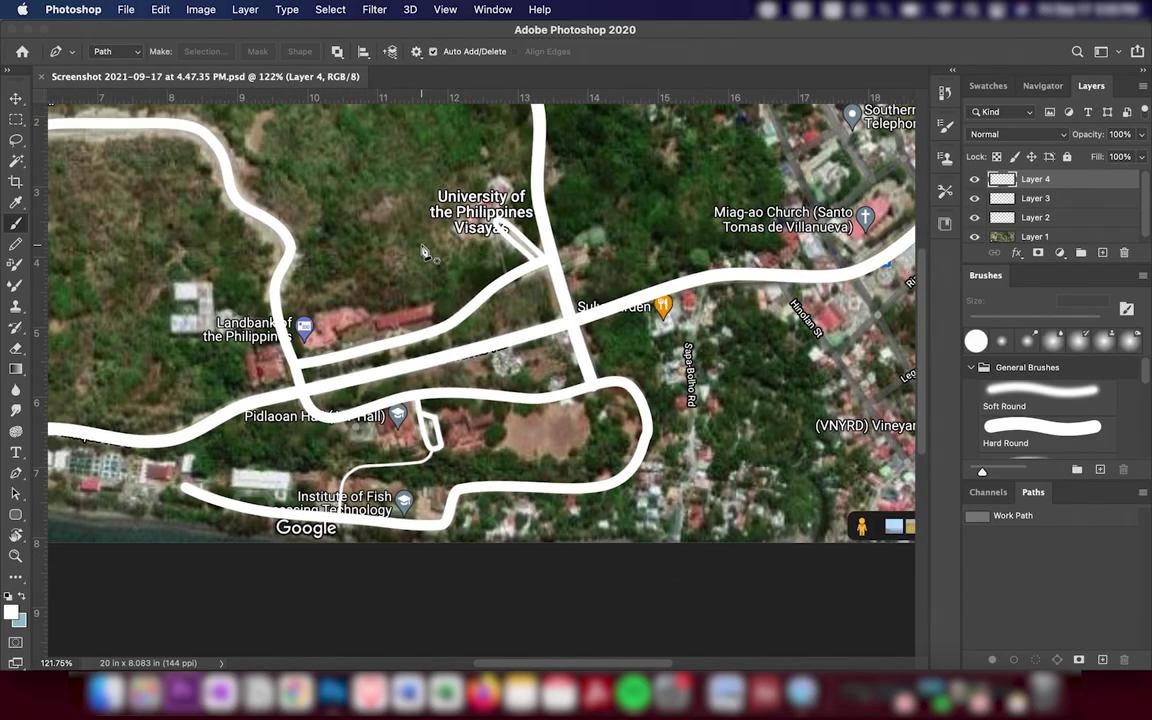
scroll(426, 252, up, 2)
scroll(426, 252, left, 2)
click(974, 236)
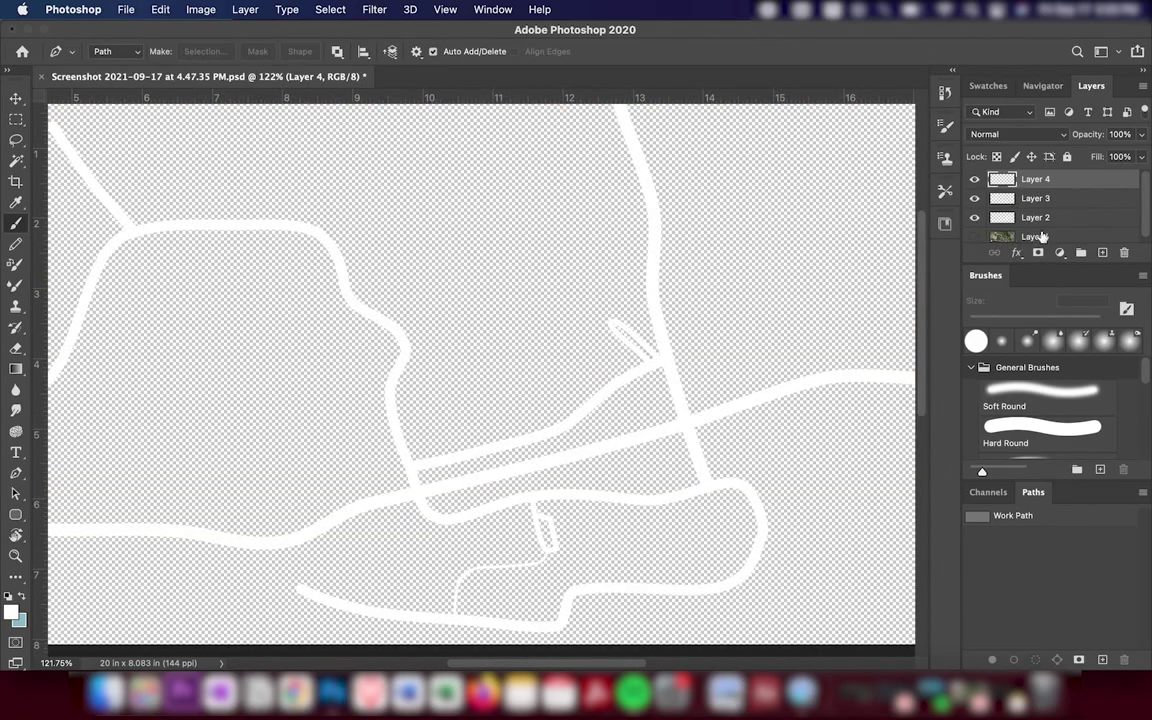
Add a grey Solid Color fill layer (#9e9b9b) above the photo and save the document.
click(1035, 232)
click(1060, 252)
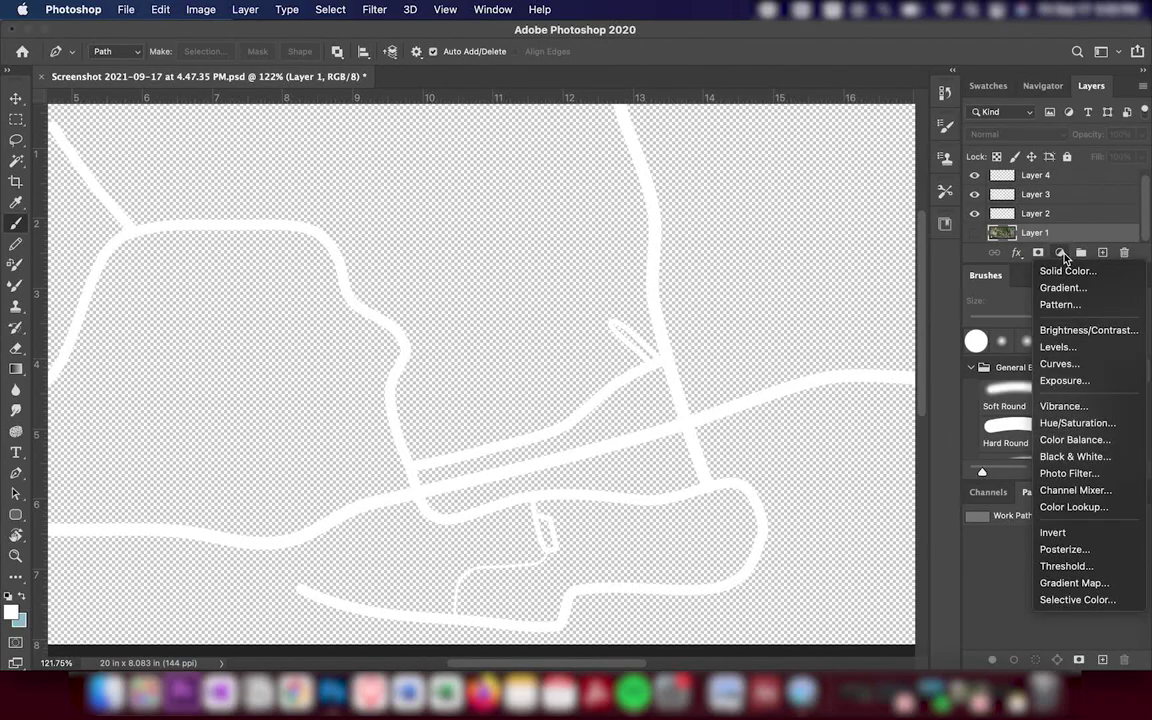
click(977, 300)
mouse_move(720, 370)
mouse_down()
mouse_move(700, 346)
mouse_move(702, 358)
mouse_up()
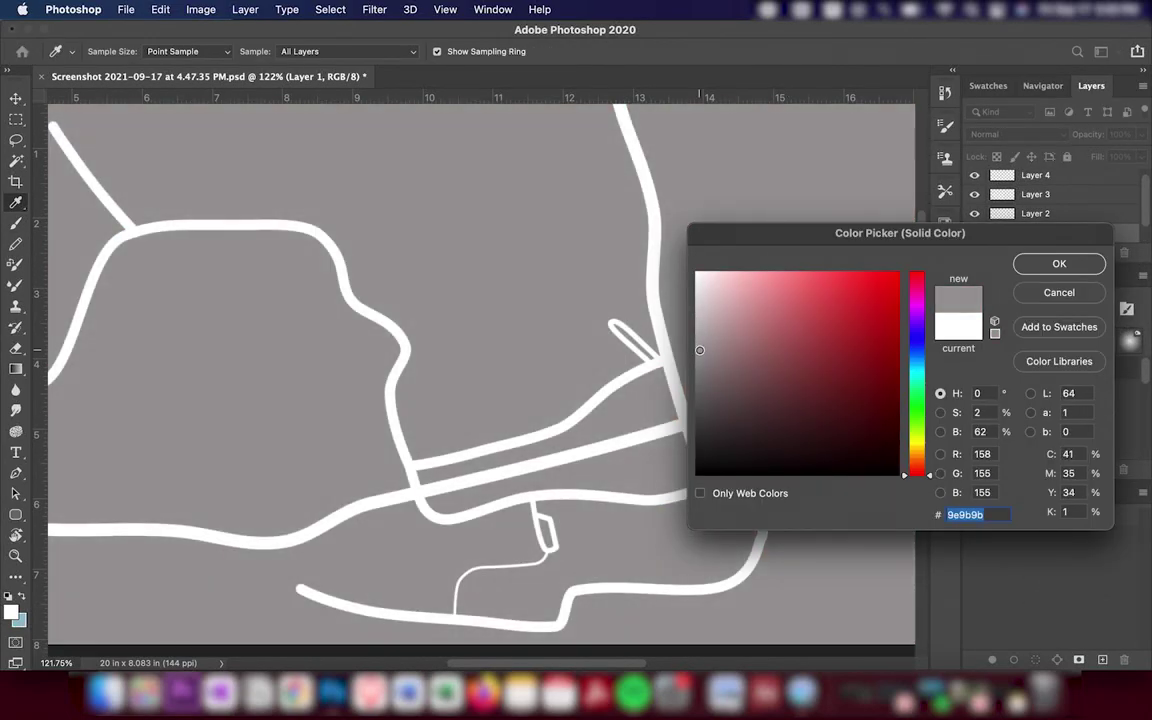
key(Return)
key(p)
key(super+s)
Toggle the fill off to view the map, then hide the satellite screenshot behind the roads.
scroll(1010, 212, down, 1)
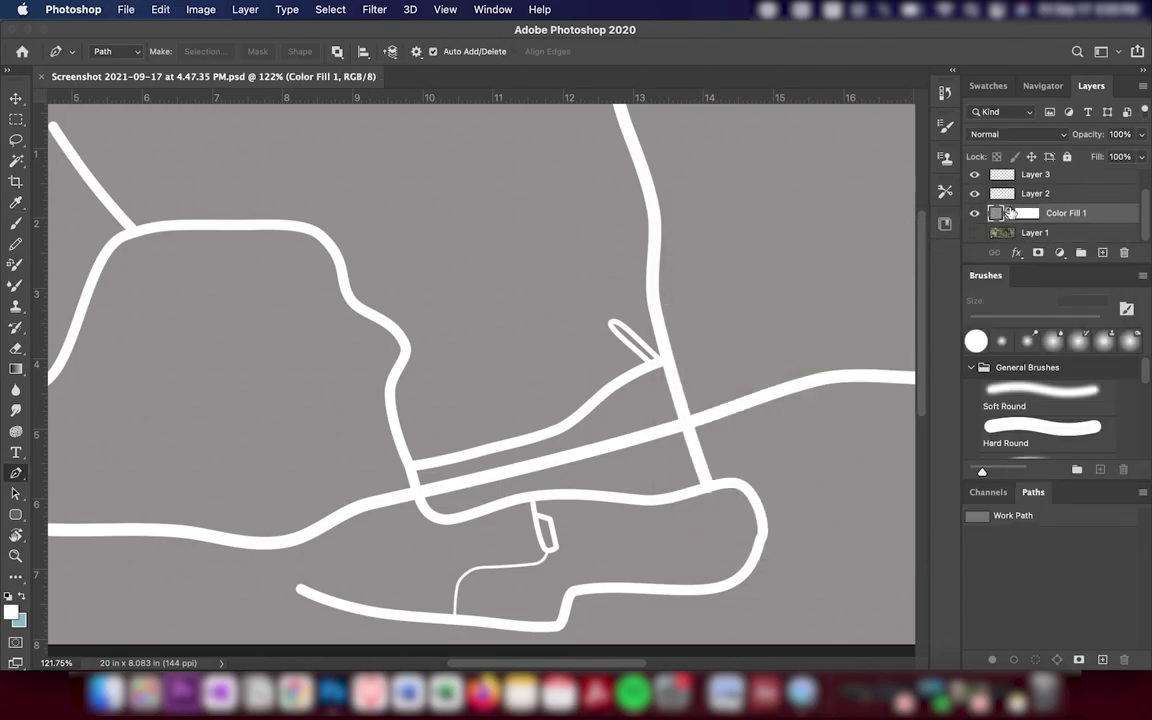
click(975, 213)
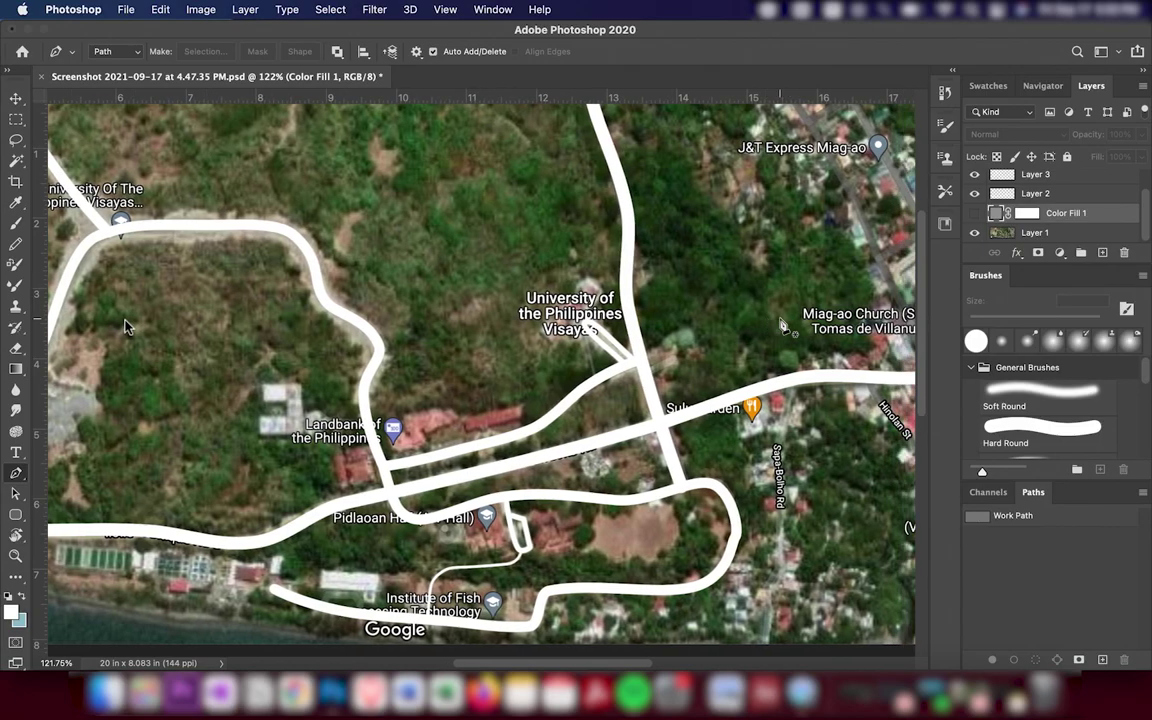
scroll(123, 327, left, 3)
scroll(193, 247, left, 3)
drag(230, 317, 170, 296)
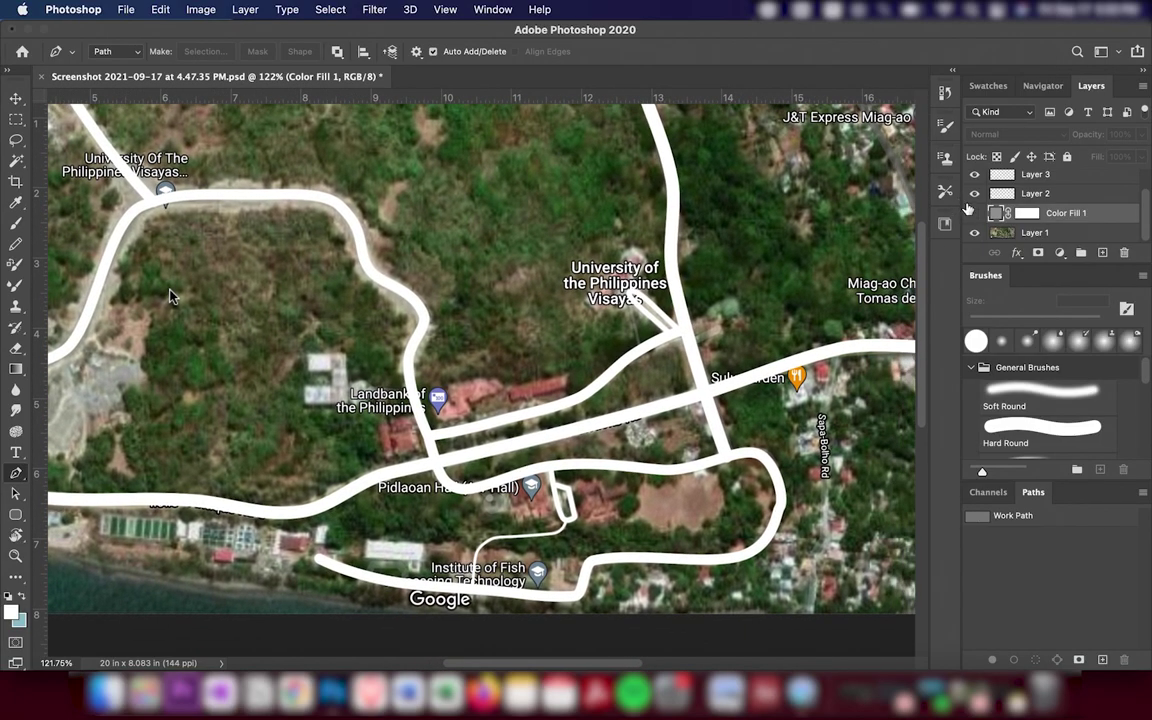
click(975, 232)
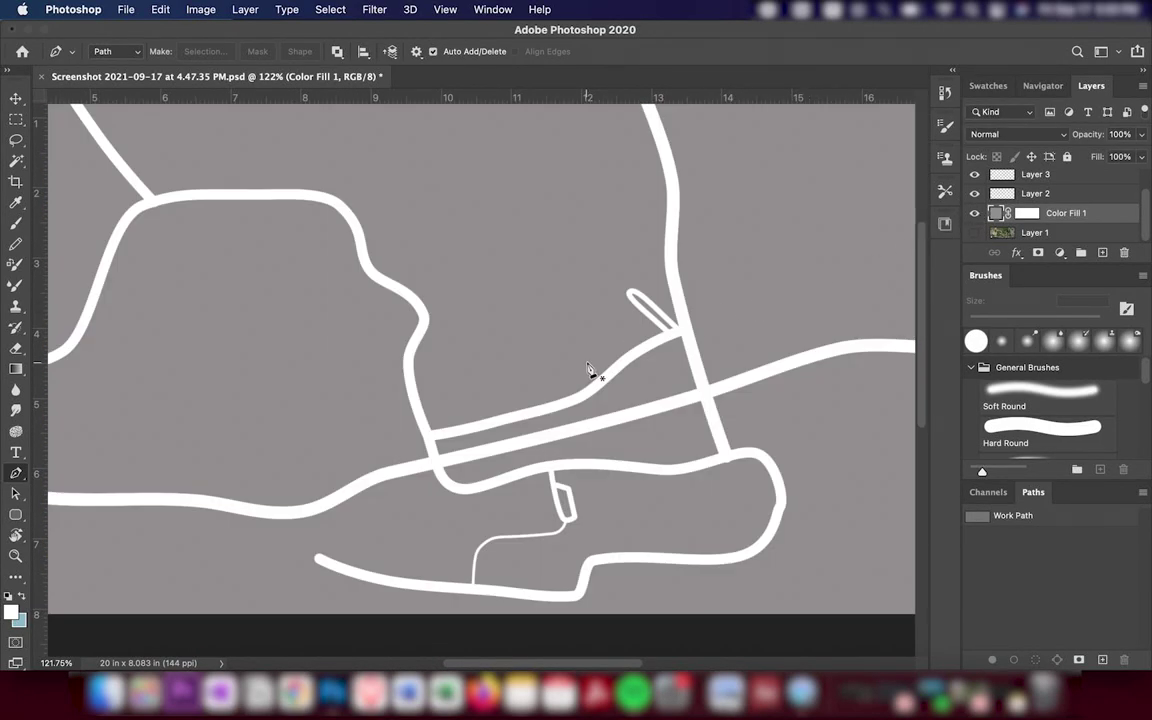
Set the type font to Roboto Condensed.
key(t)
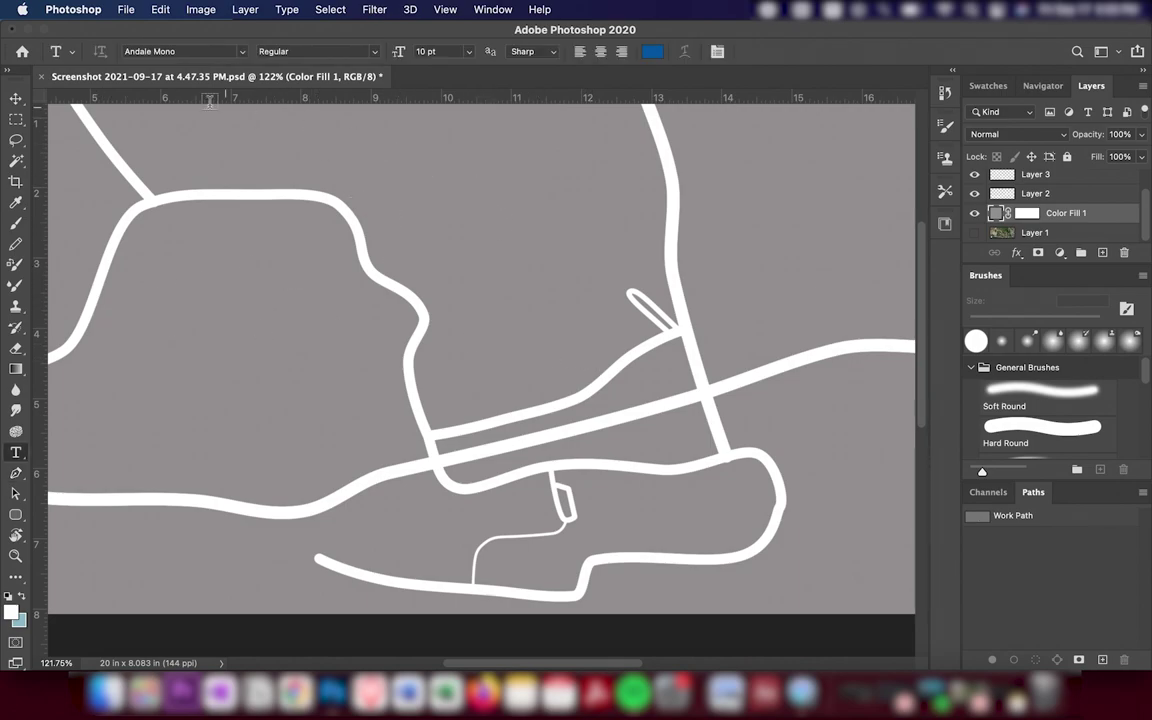
click(176, 50)
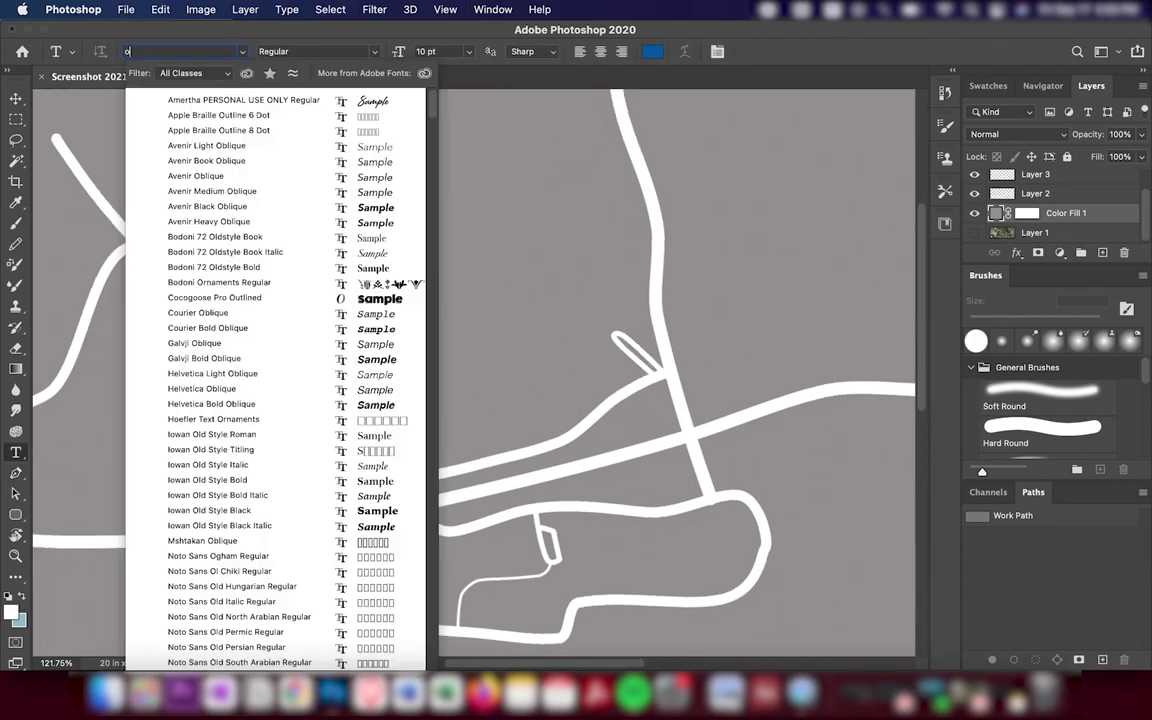
text(oboto)
key(BackSpace)
key(BackSpace)
key(BackSpace)
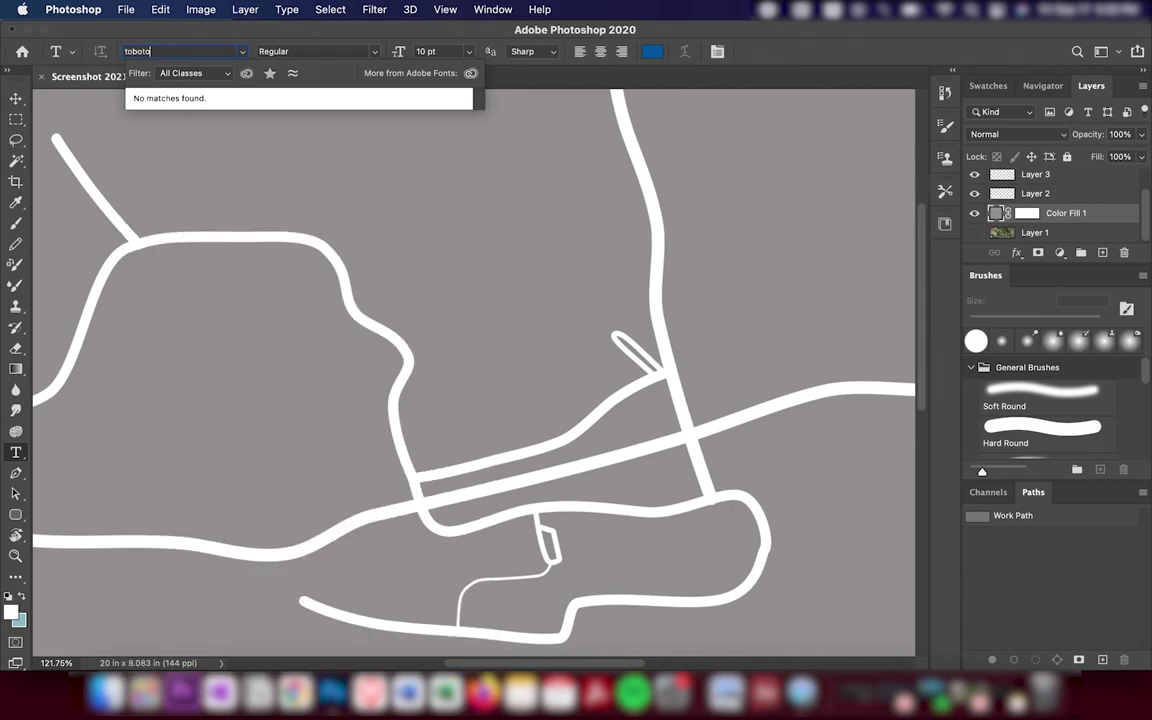
text(roboto)
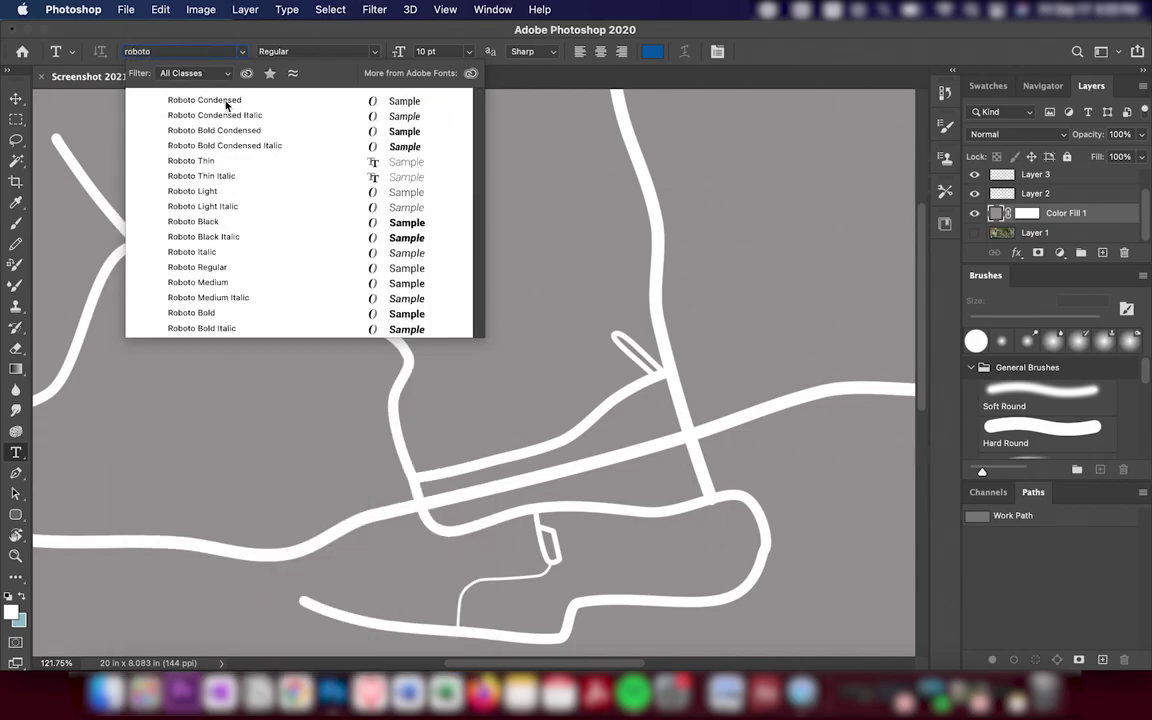
click(226, 101)
Place a 'Landfill' label right of the vertical road and select its text.
click(707, 367)
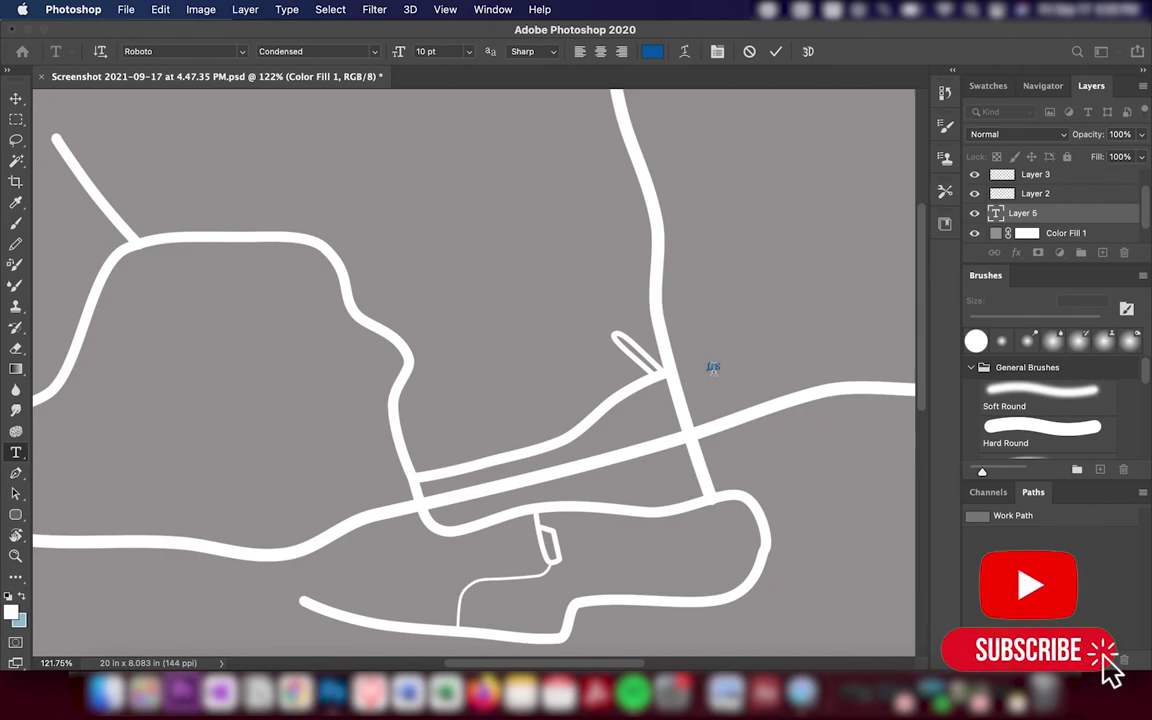
text(Landfill)
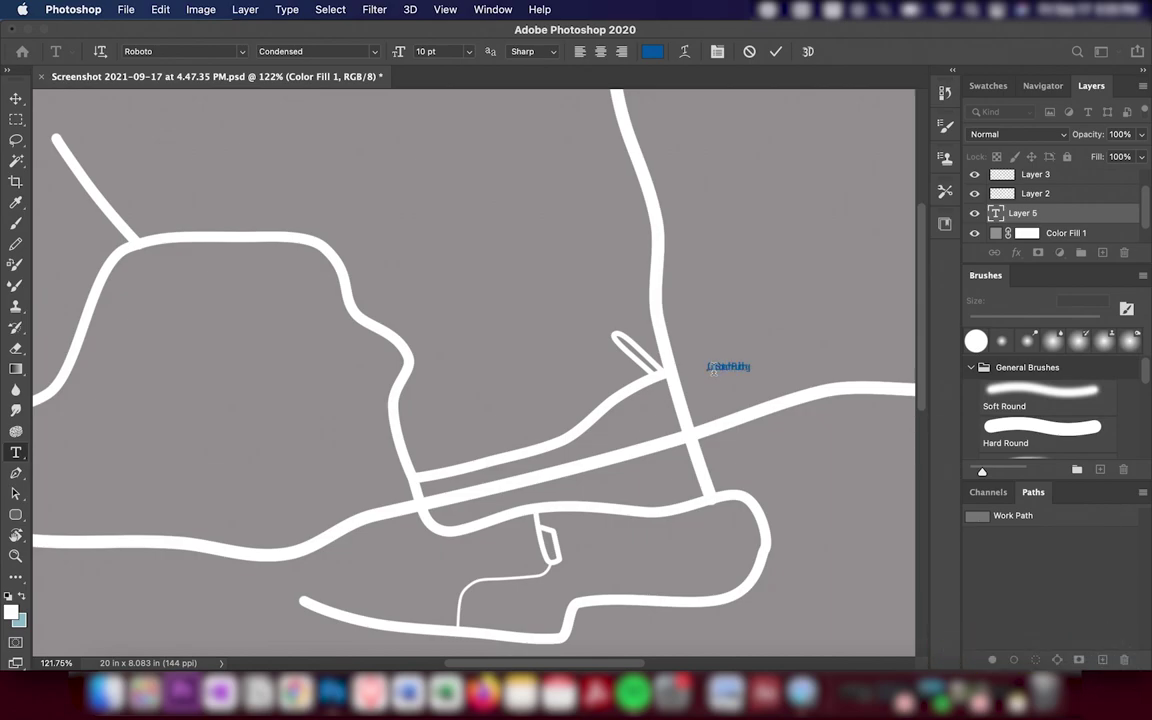
key(super+a)
click(493, 9)
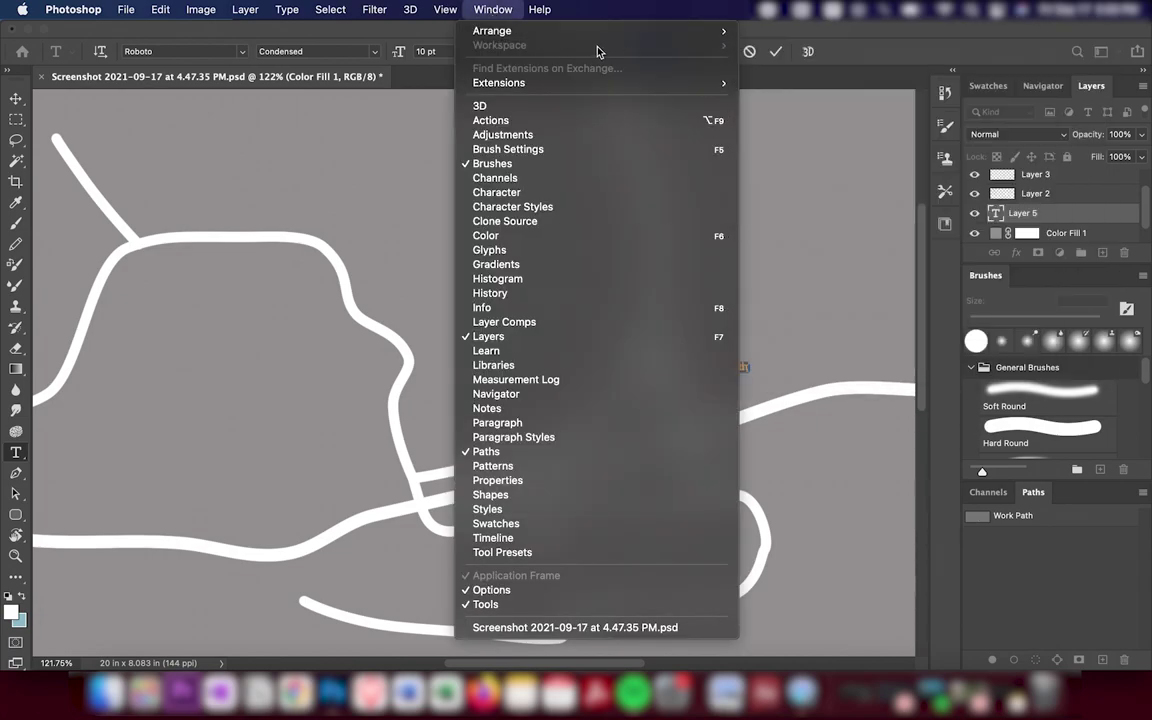
Replace the label text with 'Old Sotech Building' and commit it.
click(882, 304)
text(Old Sotech Building)
key(super+Return)
key(v)
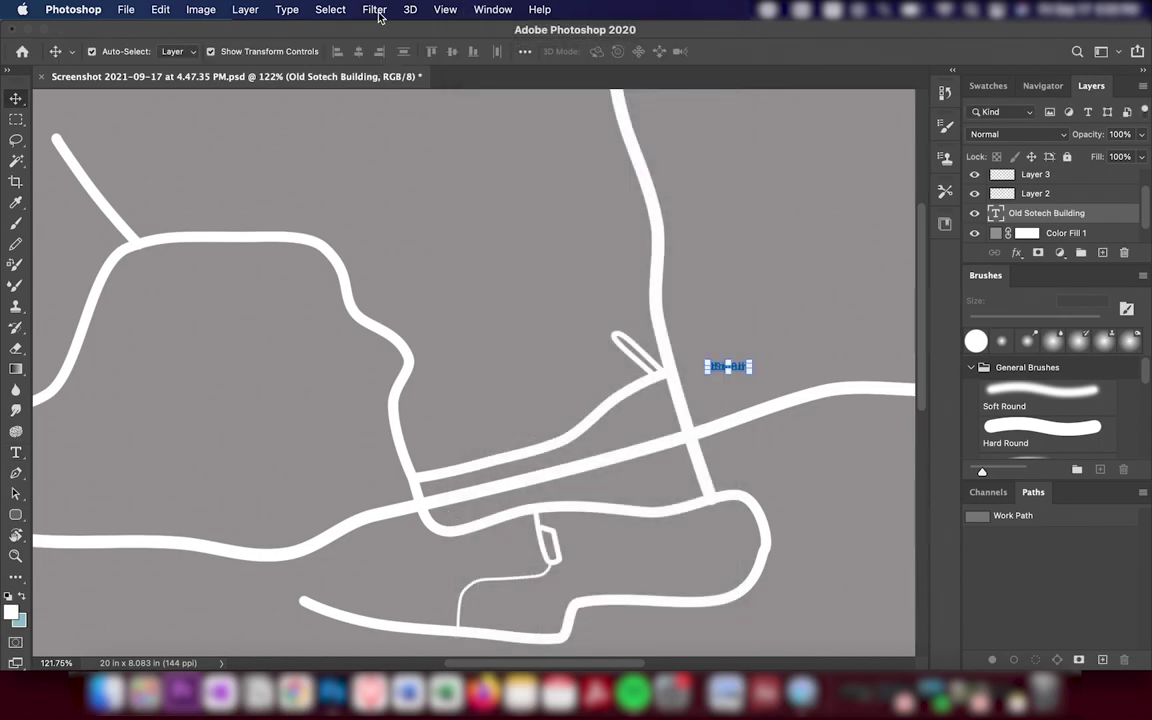
click(477, 12)
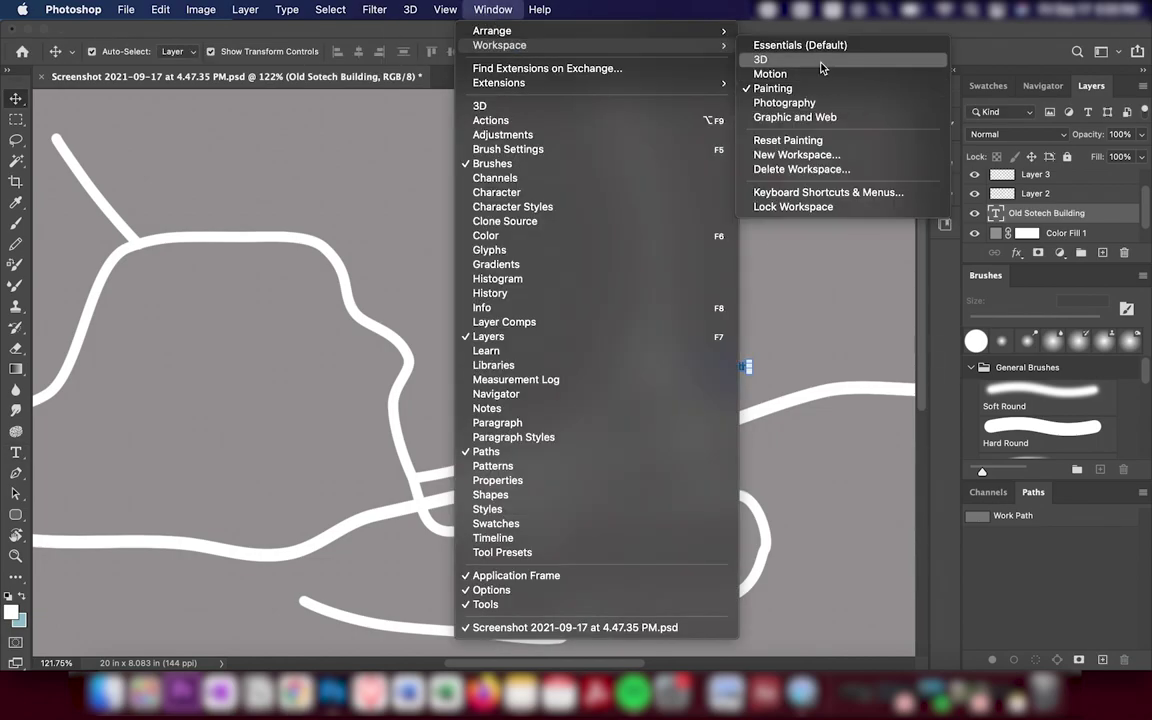
key(Escape)
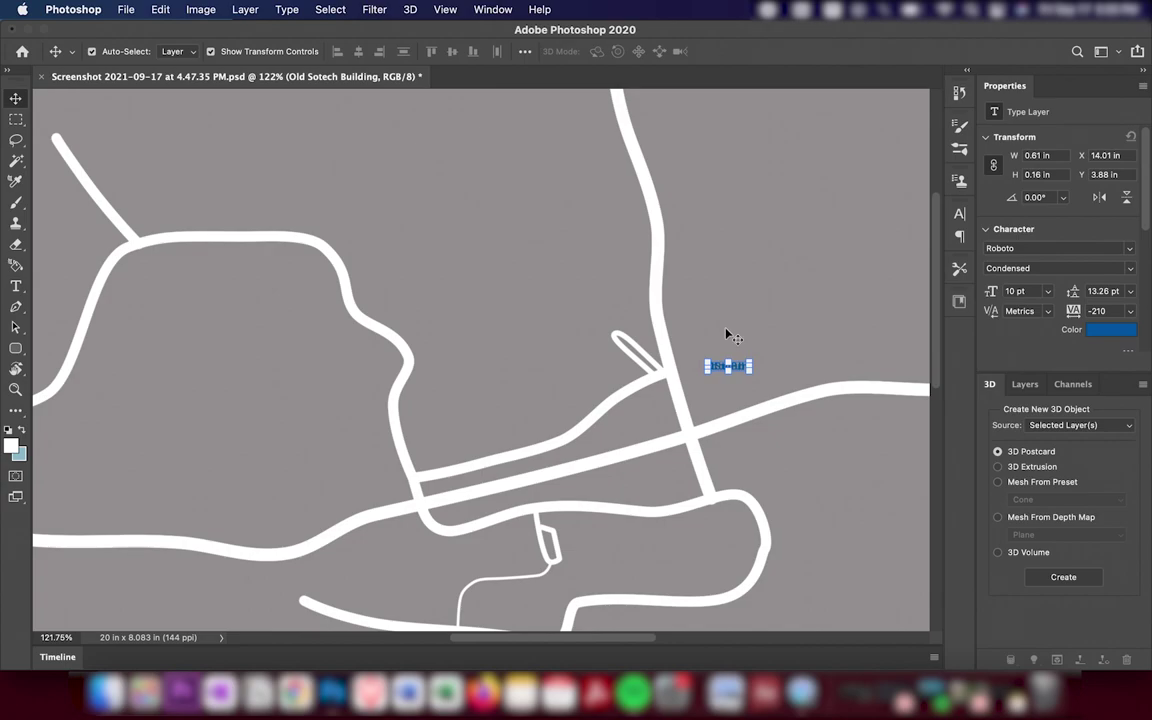
Reset the label's tracking to 0 in the Character panel.
double_click(745, 368)
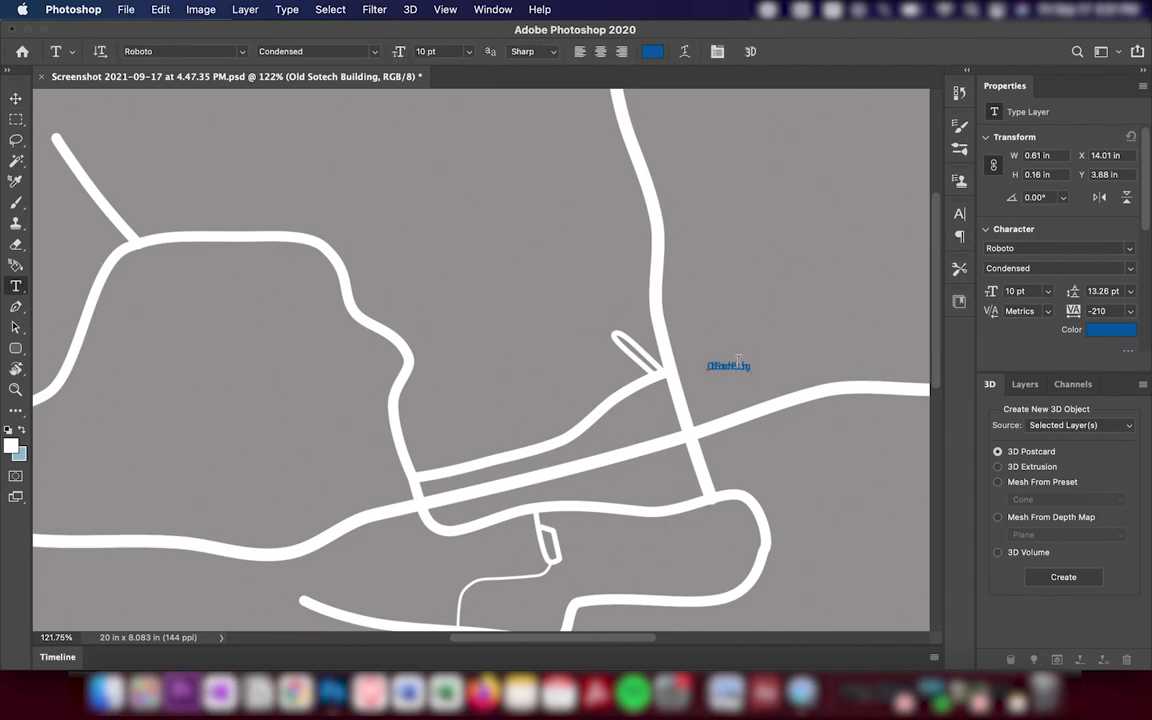
click(962, 238)
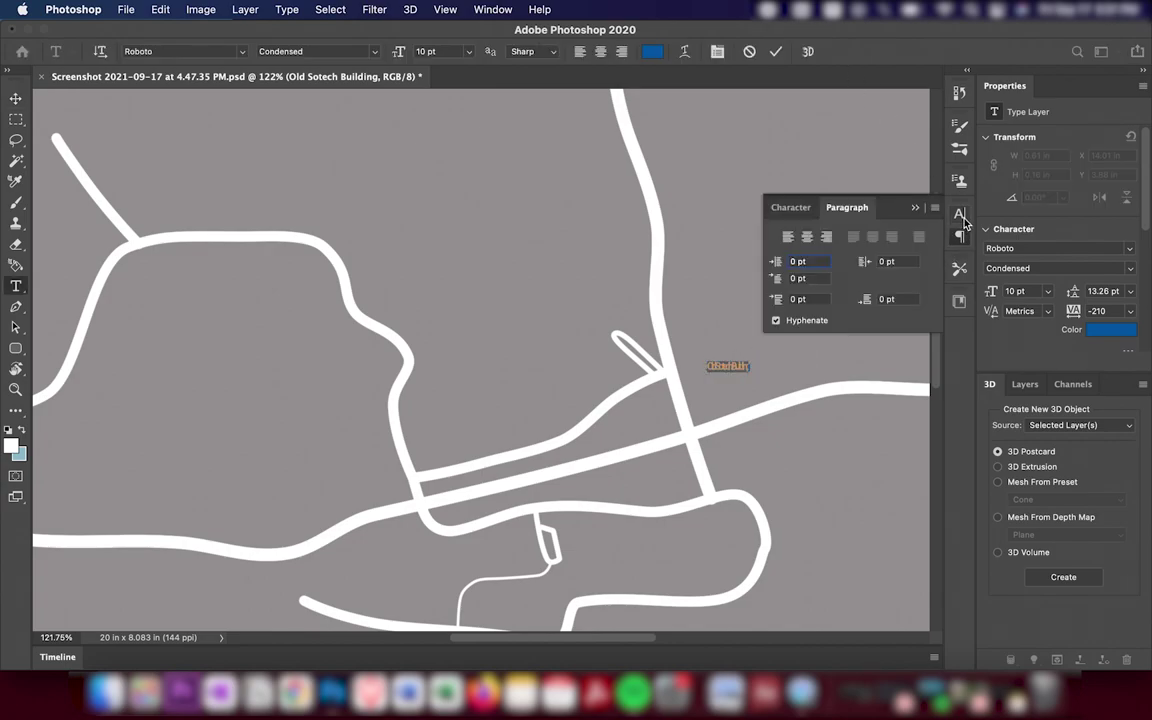
click(929, 273)
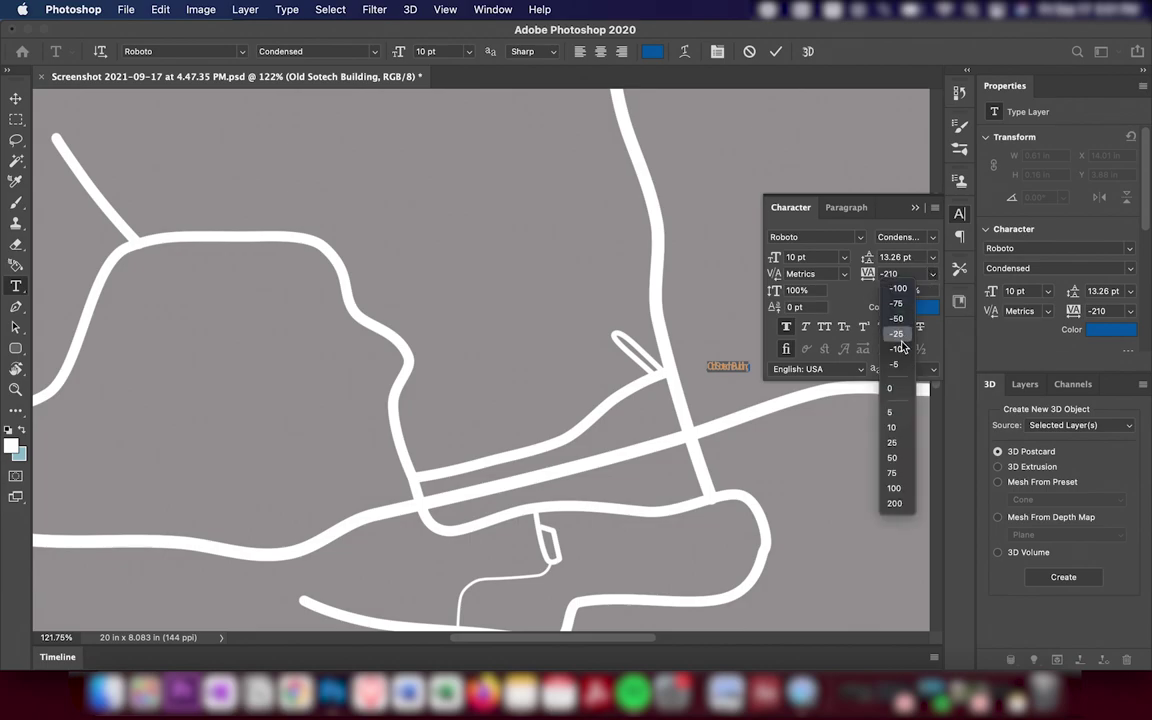
click(898, 392)
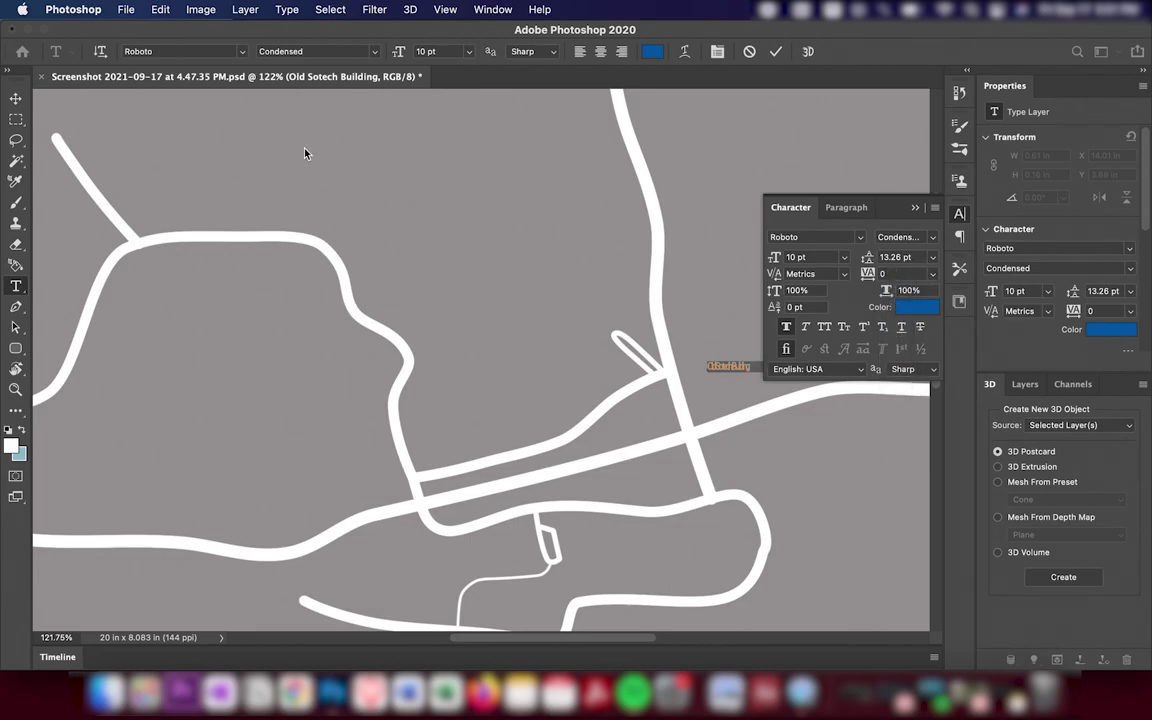
click(15, 98)
click(916, 214)
Set the label's text colour to white.
key(t)
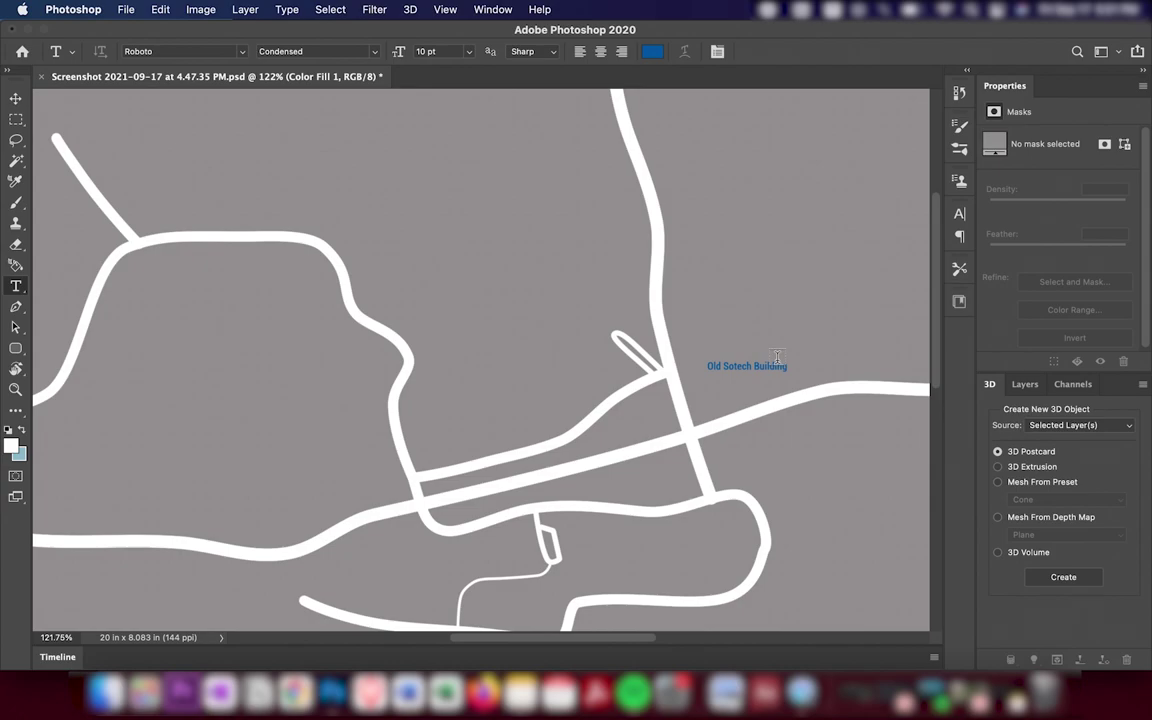
click(777, 357)
key(Escape)
click(745, 366)
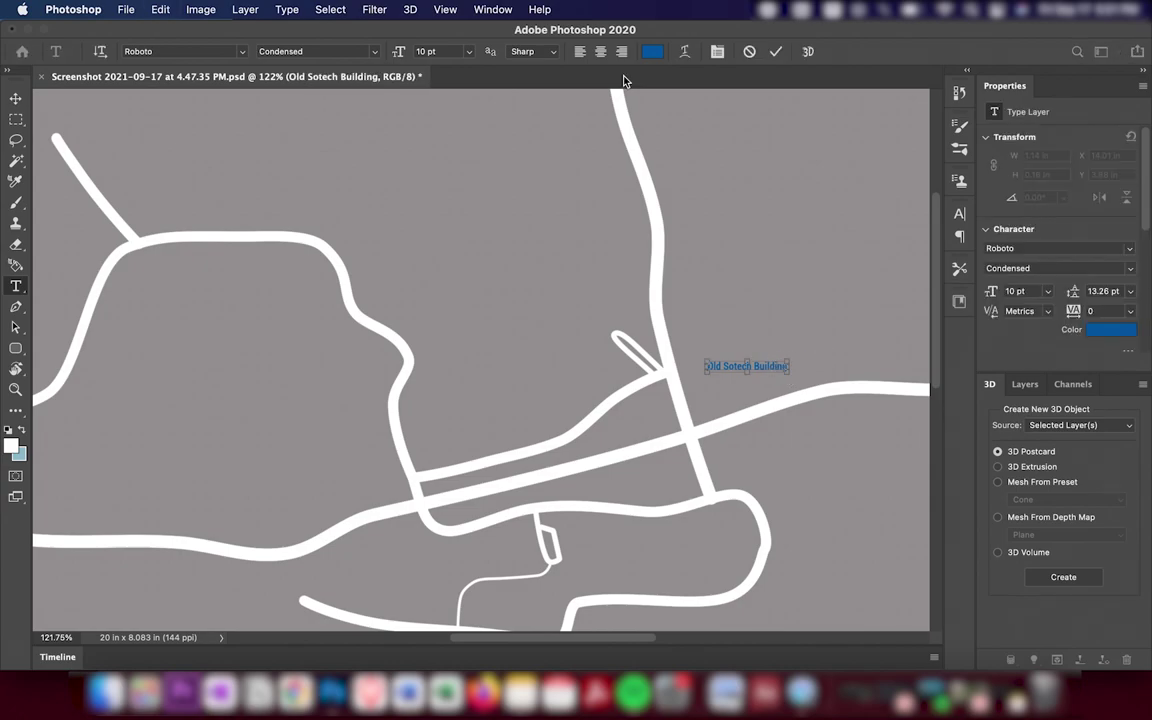
click(652, 51)
click(614, 185)
click(661, 211)
key(Return)
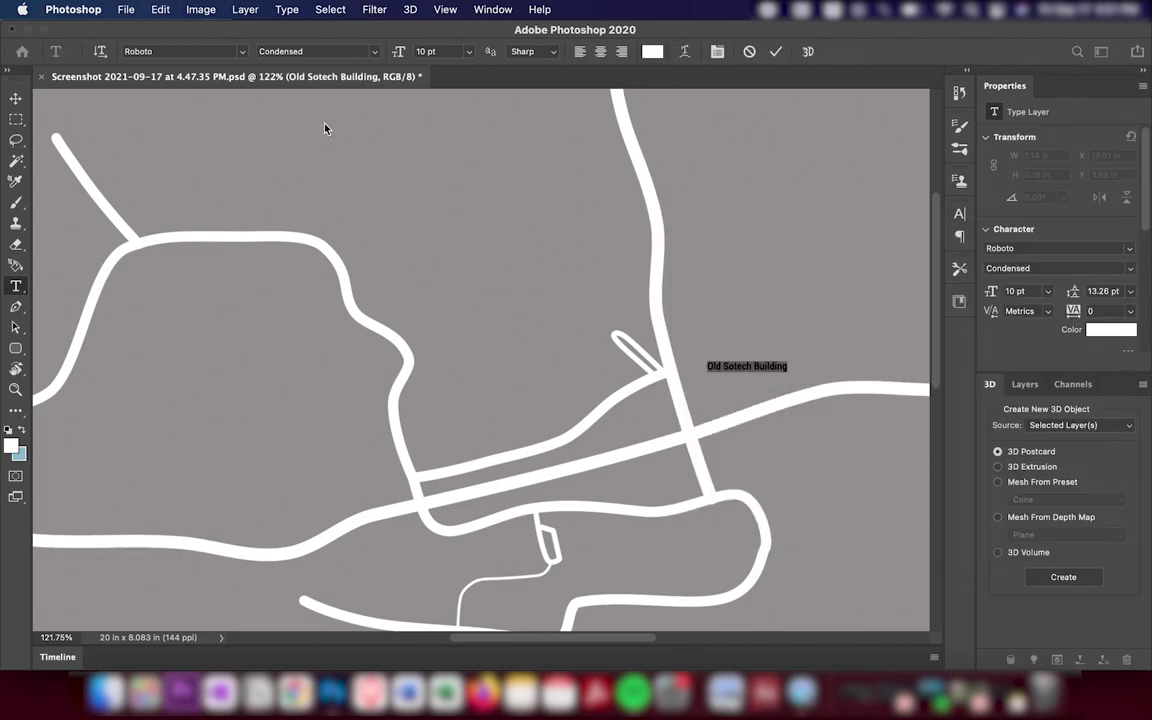
click(15, 98)
click(700, 320)
Retype the label in capitals and move it left beside the vertical road.
key(t)
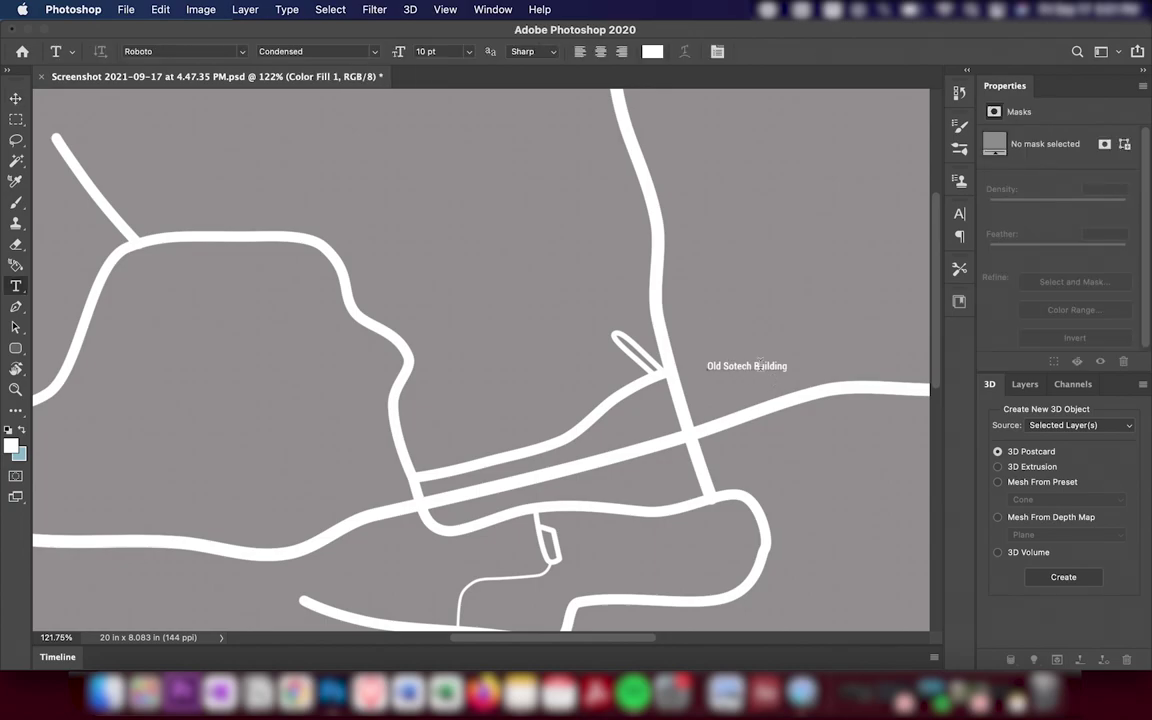
triple_click(760, 365)
text(OLD SOTECH BUILDING)
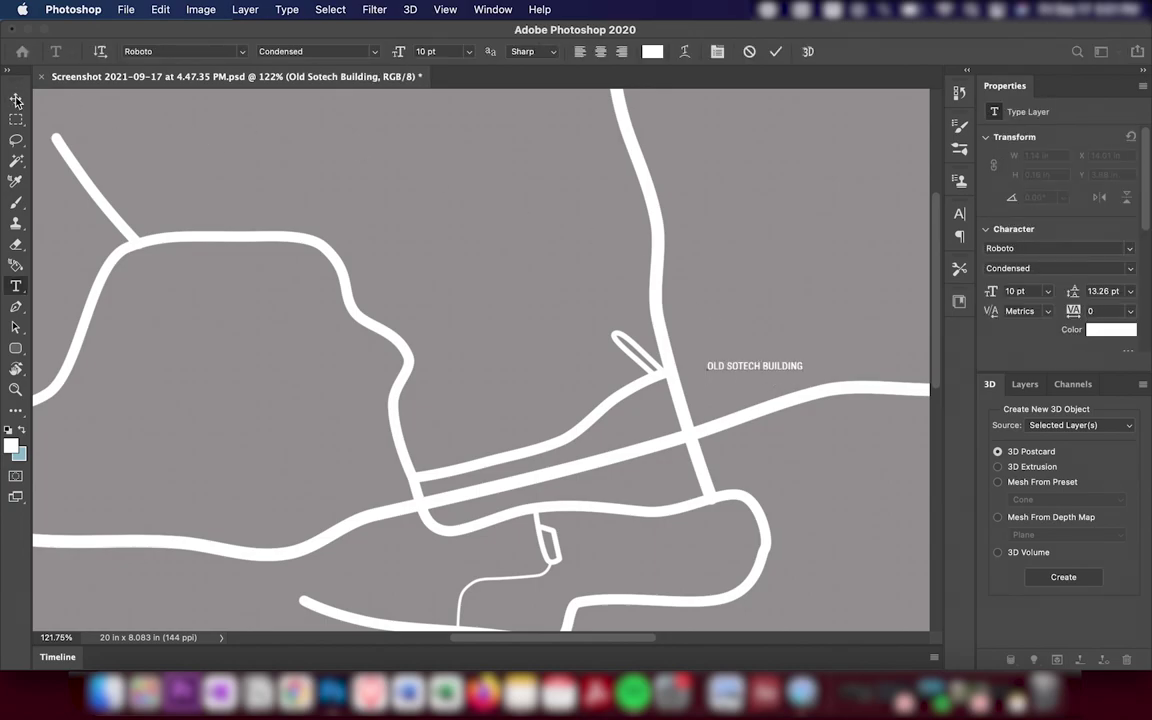
click(15, 98)
drag(766, 367, 740, 357)
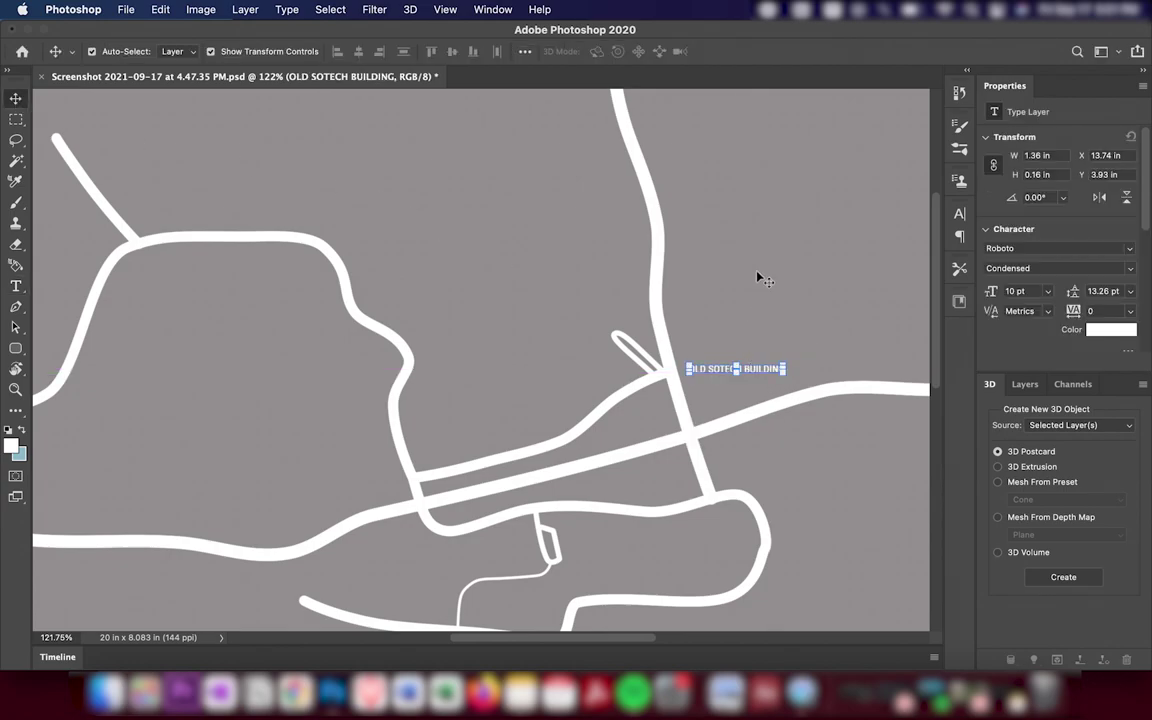
Change the label font to Arial.
key(t)
triple_click(737, 368)
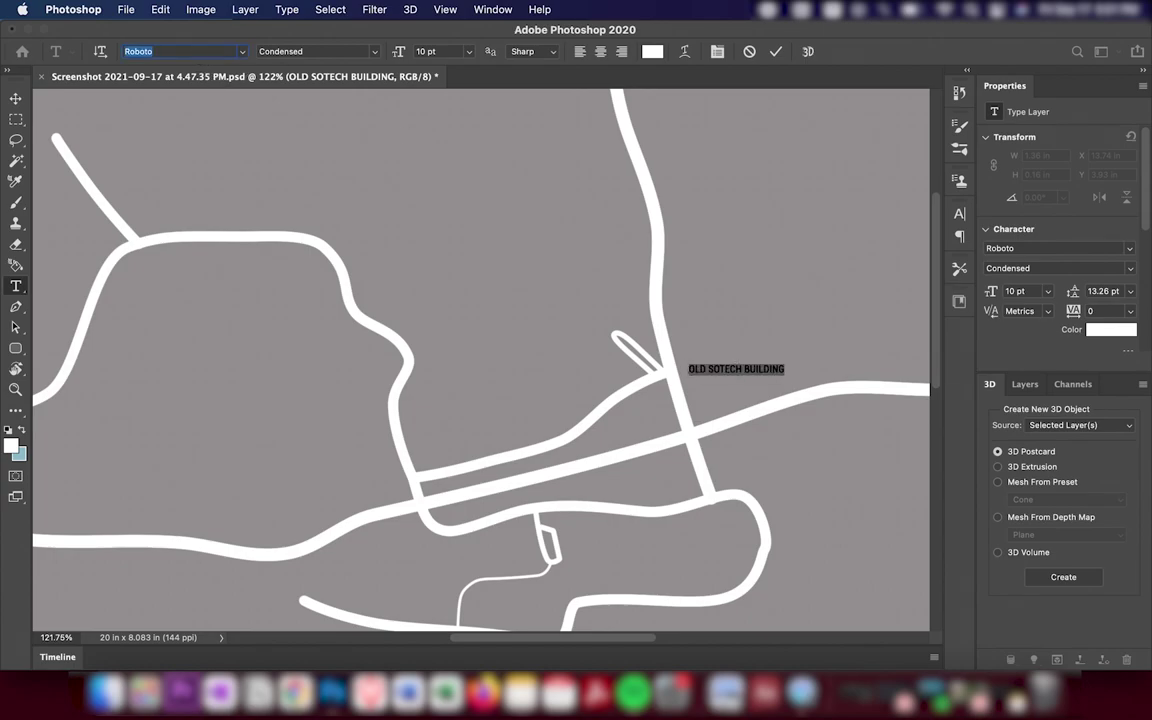
text(Arial)
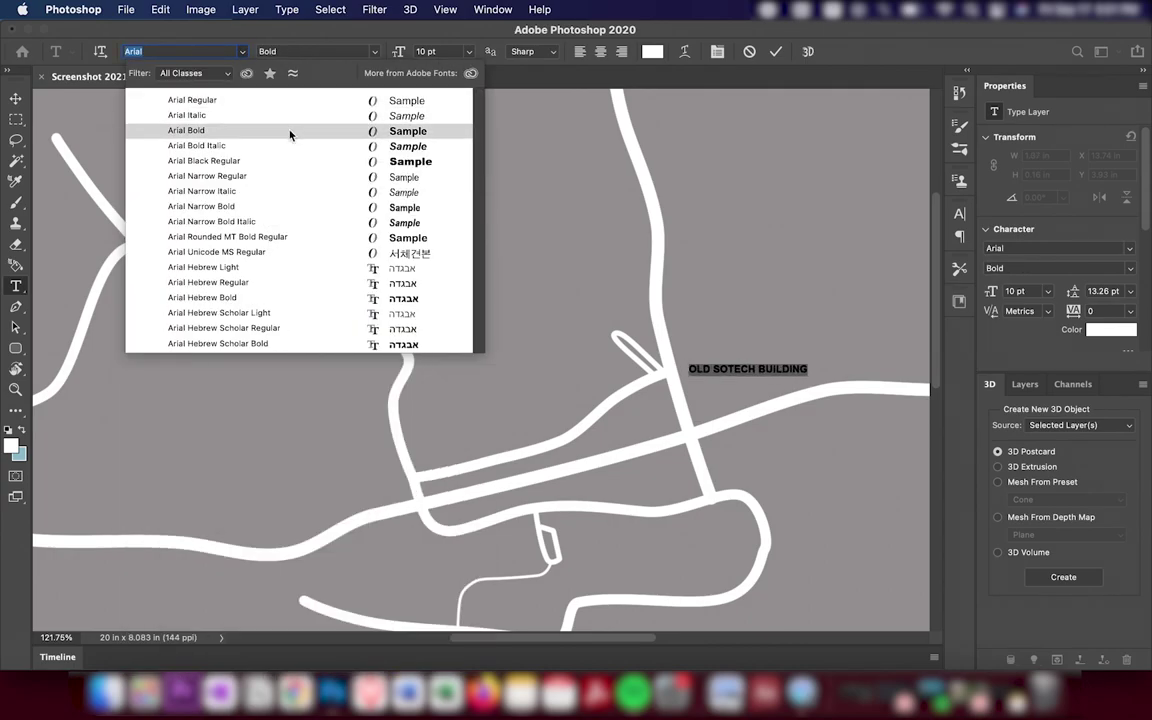
click(15, 98)
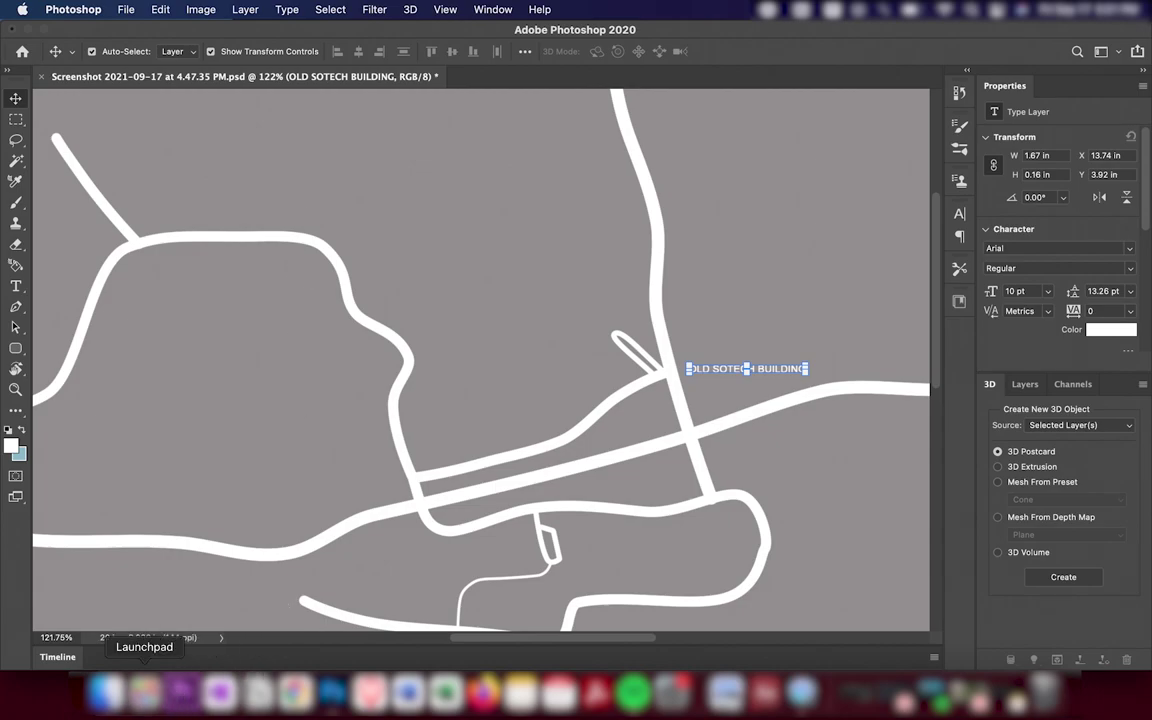
Adjust the exhaust fan speed in Macs Fan Control, then return to Photoshop.
click(145, 690)
click(10, 190)
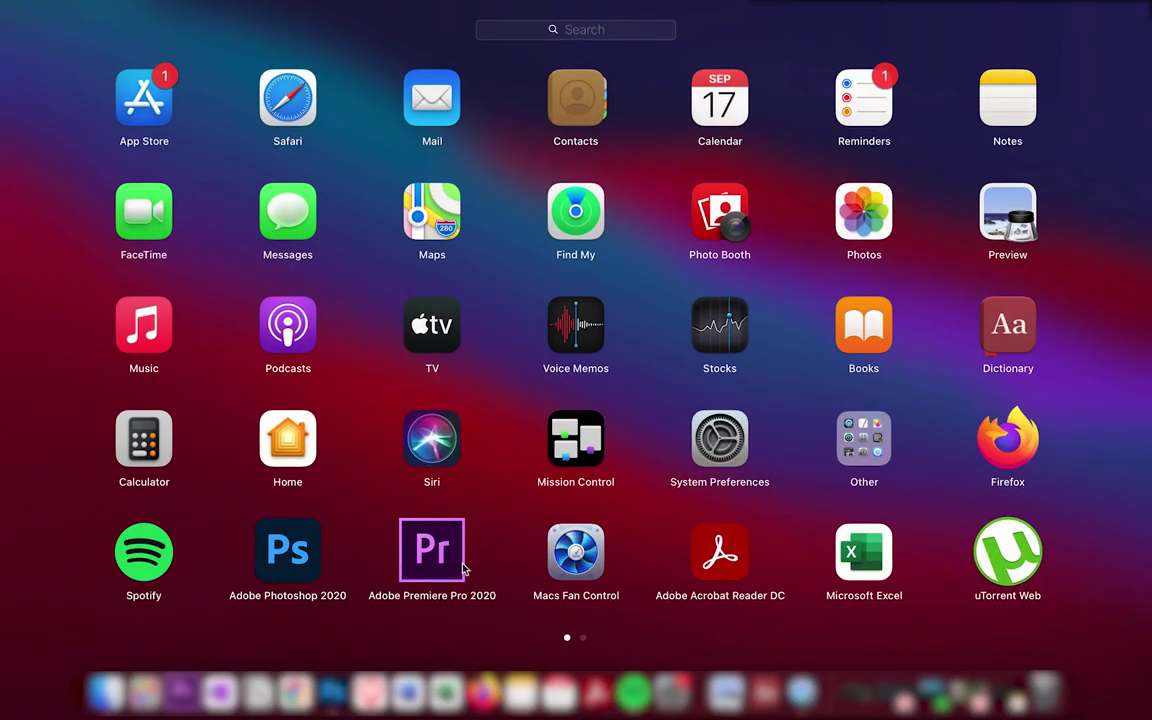
click(571, 543)
click(861, 120)
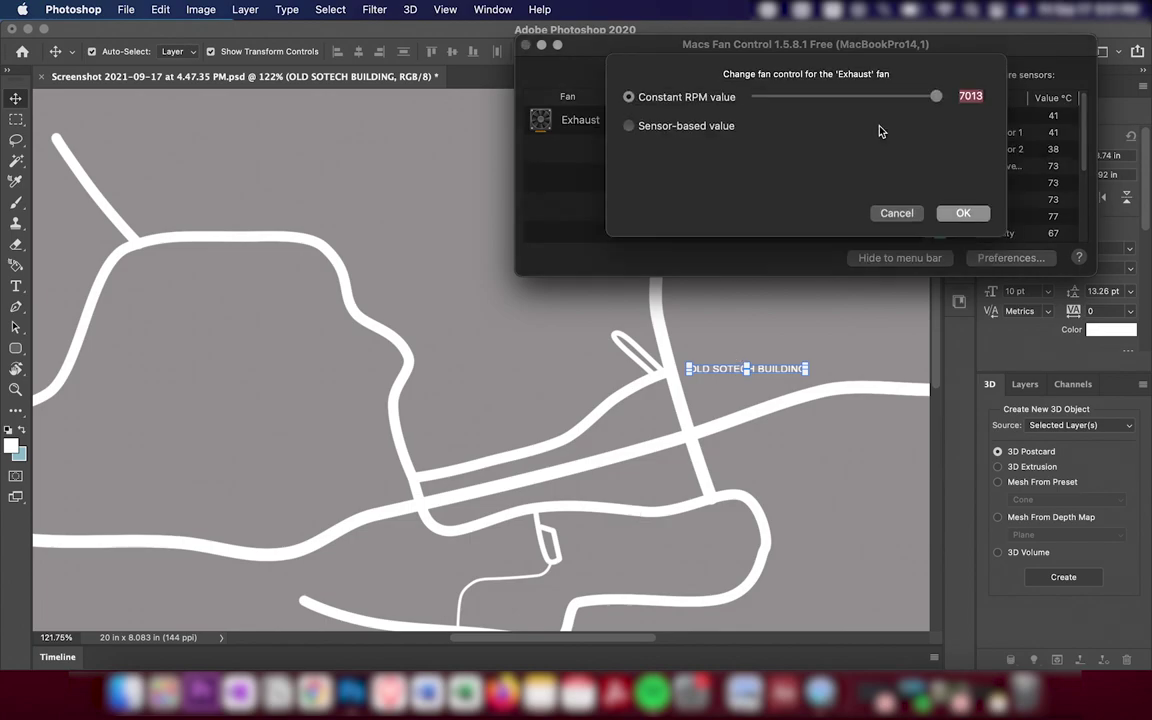
click(958, 220)
click(549, 33)
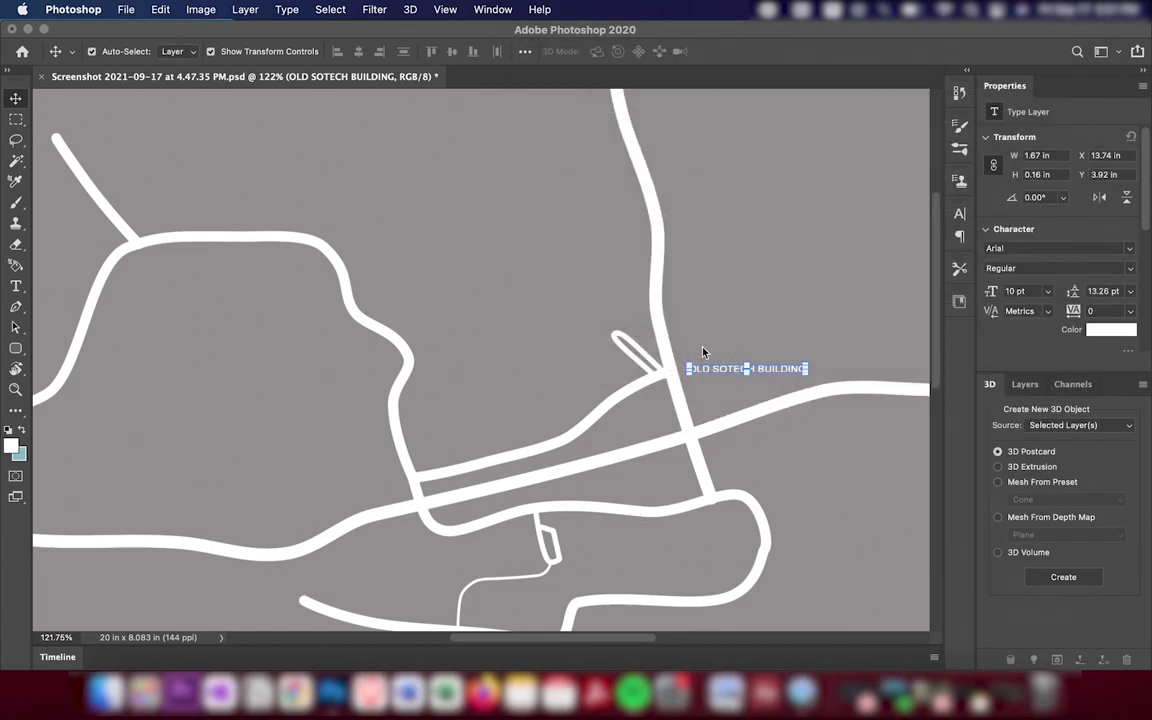
click(770, 396)
Break the label into two lines, OLD SOTECH over BUILDING.
drag(770, 396, 775, 295)
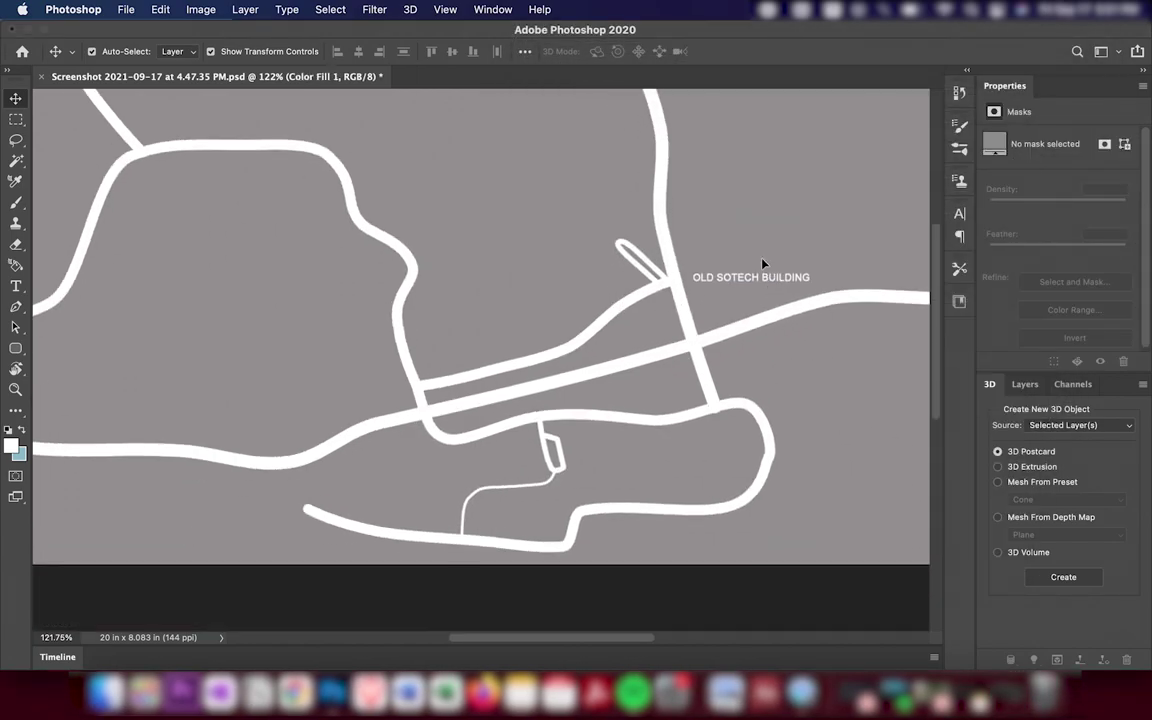
double_click(764, 278)
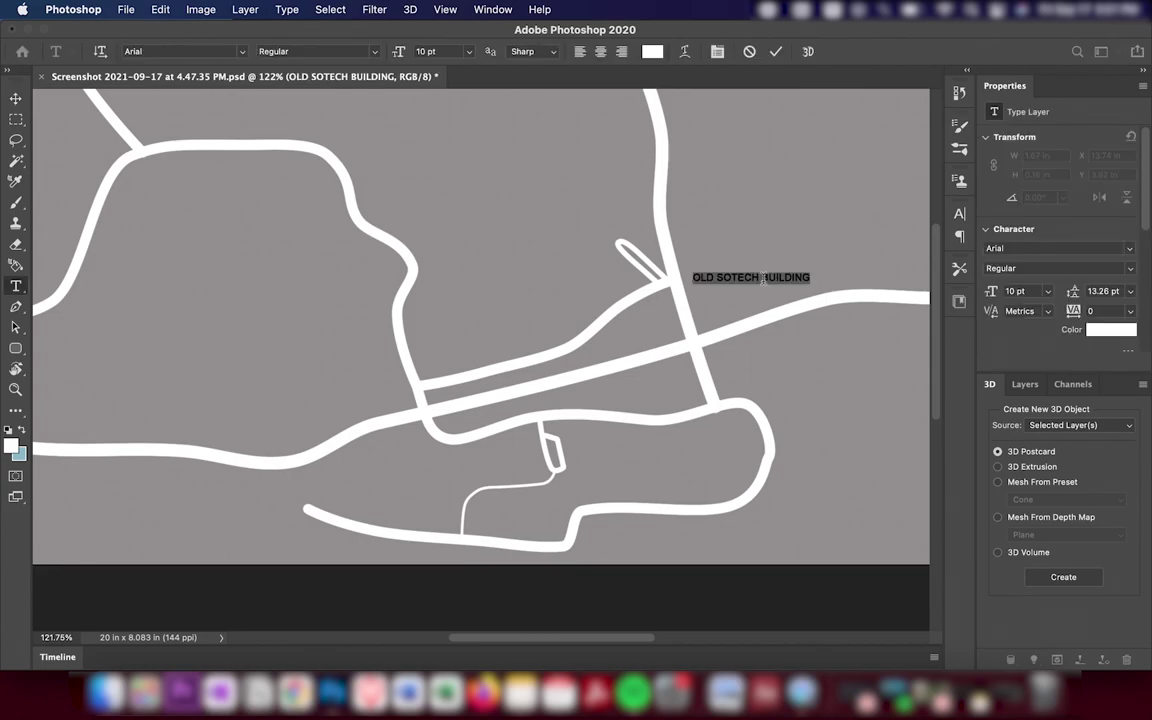
click(744, 278)
key(Return)
key(super+a)
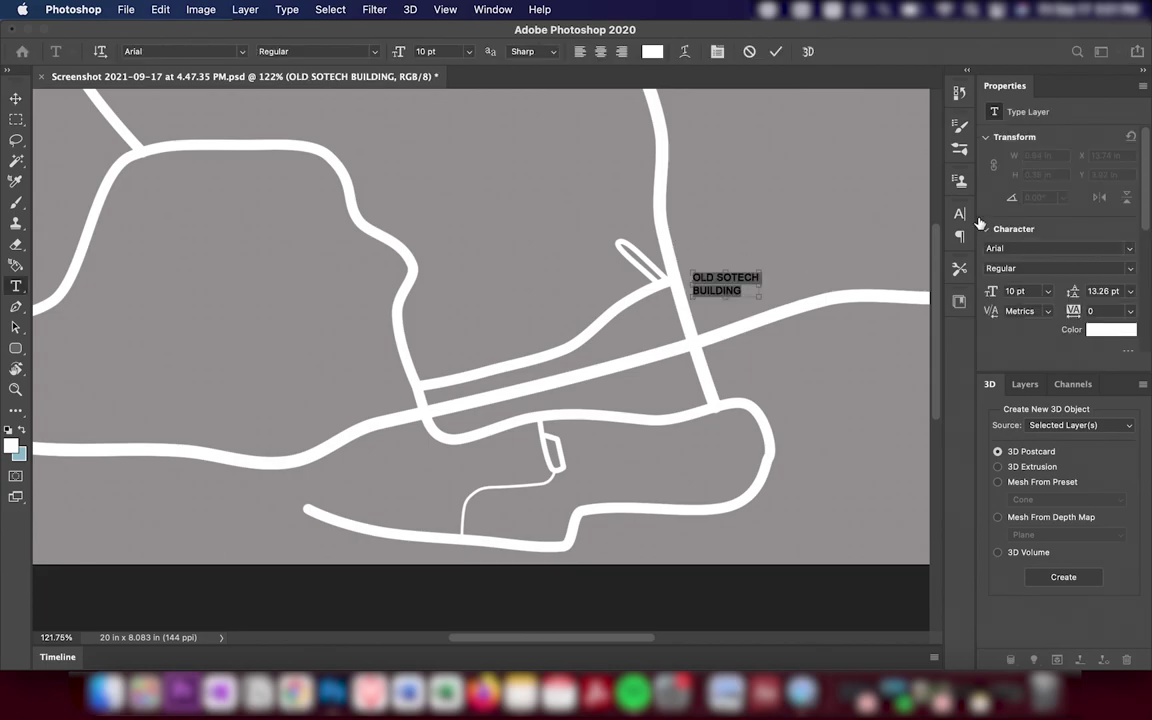
Set the label's leading to Auto and centre-align its lines.
click(960, 214)
click(930, 258)
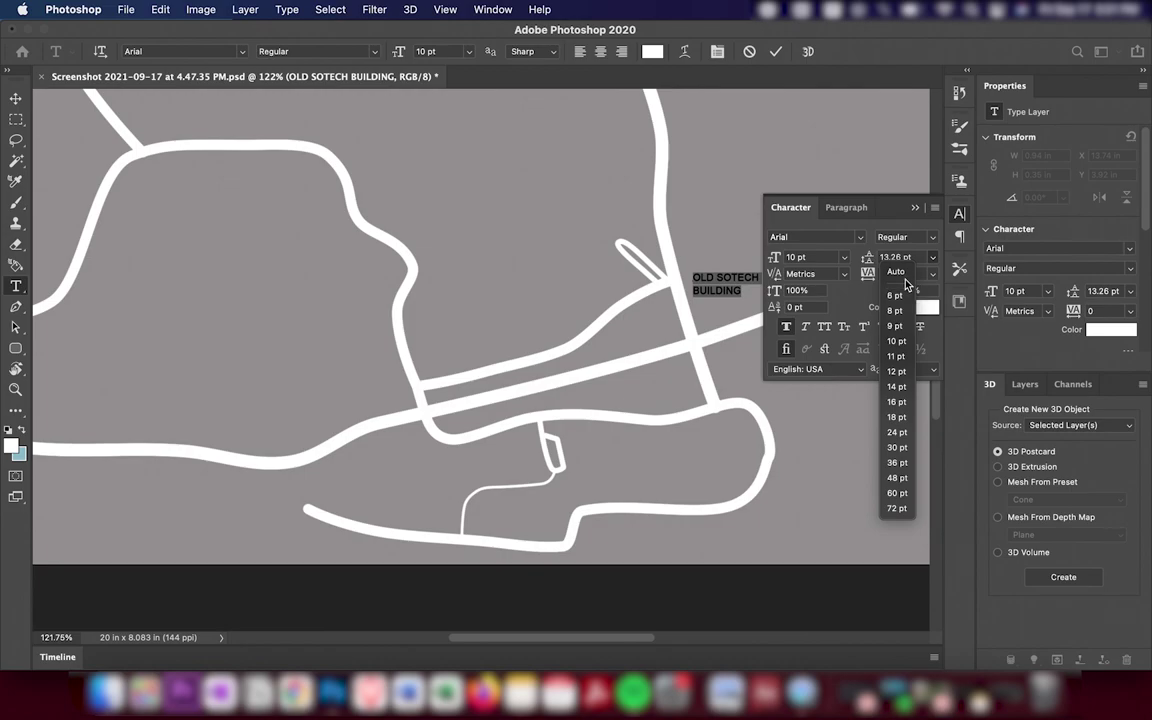
click(893, 271)
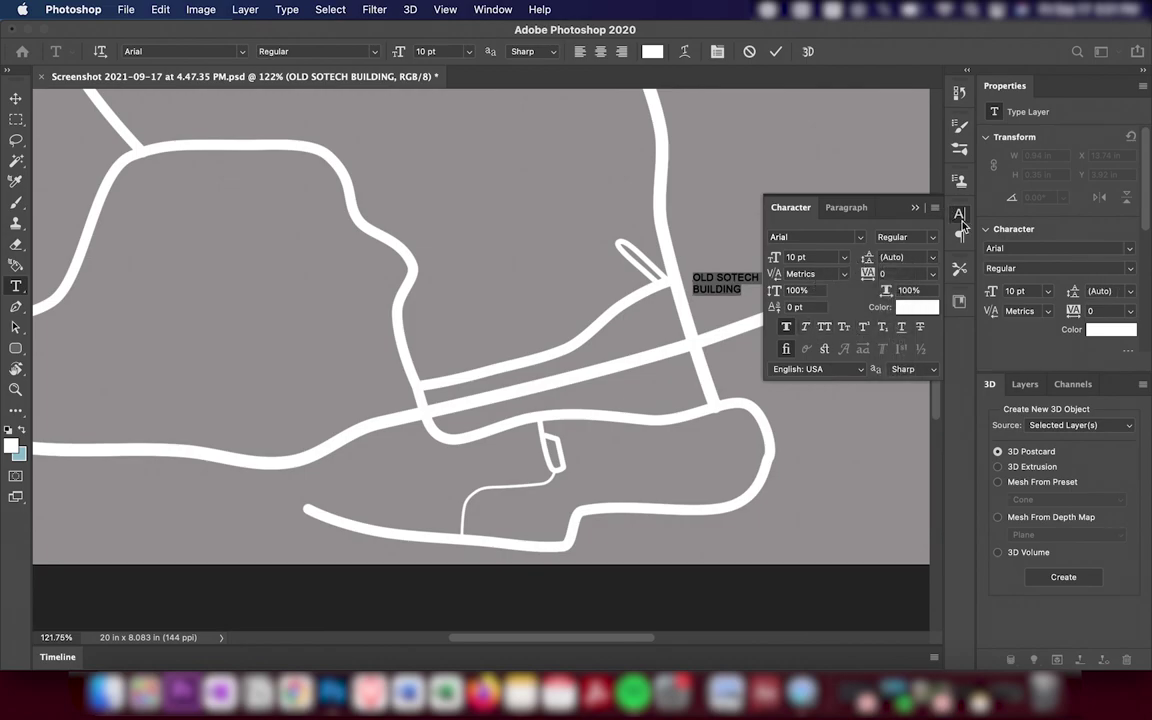
click(959, 236)
click(808, 238)
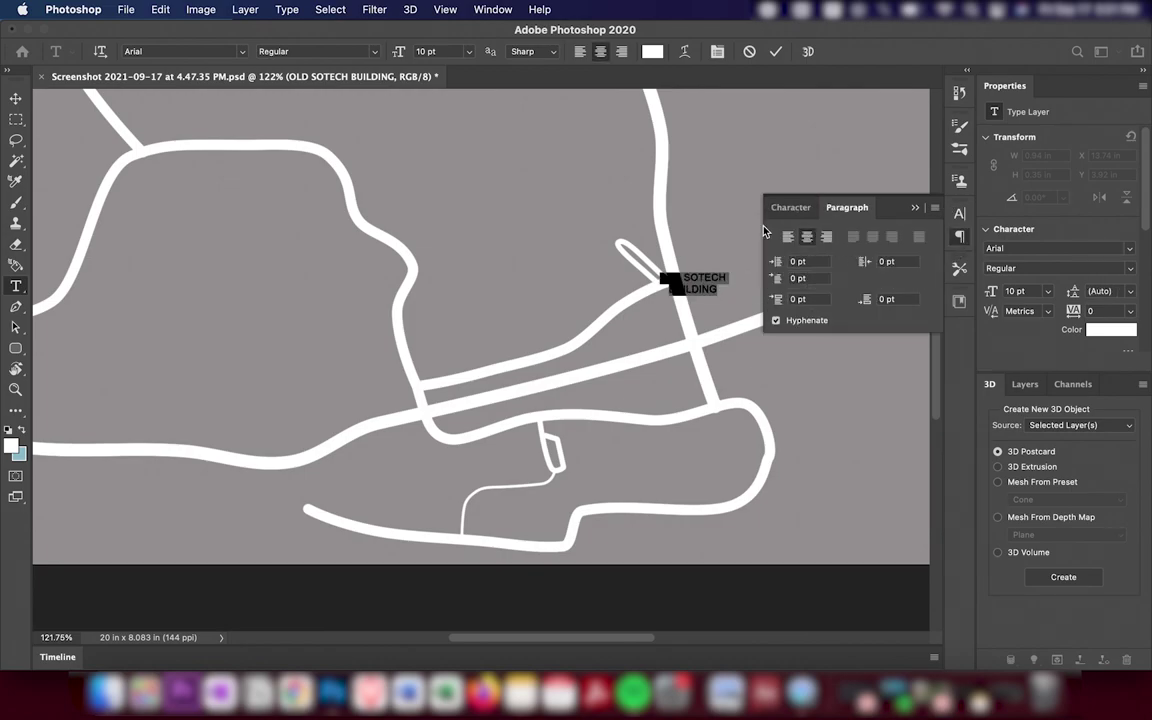
Duplicate the OLD SOTECH BUILDING label as NEW ADMINISTRATION BUILDING above the road junction.
click(15, 98)
click(707, 280)
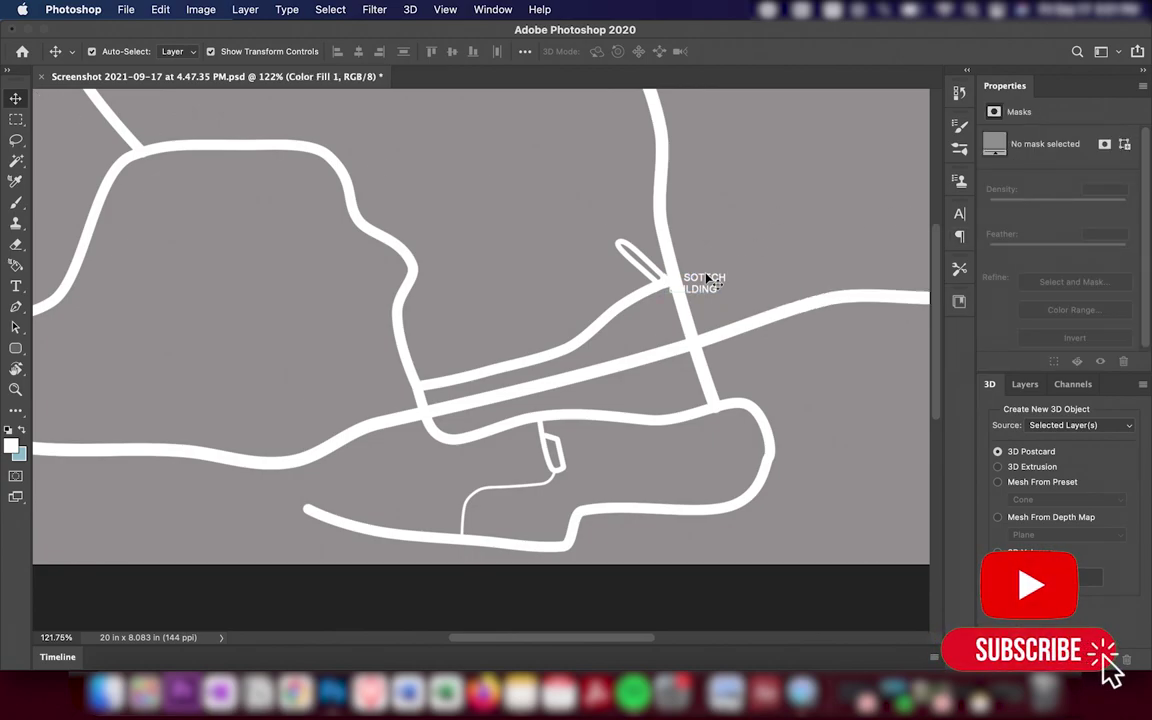
drag(707, 280, 600, 214)
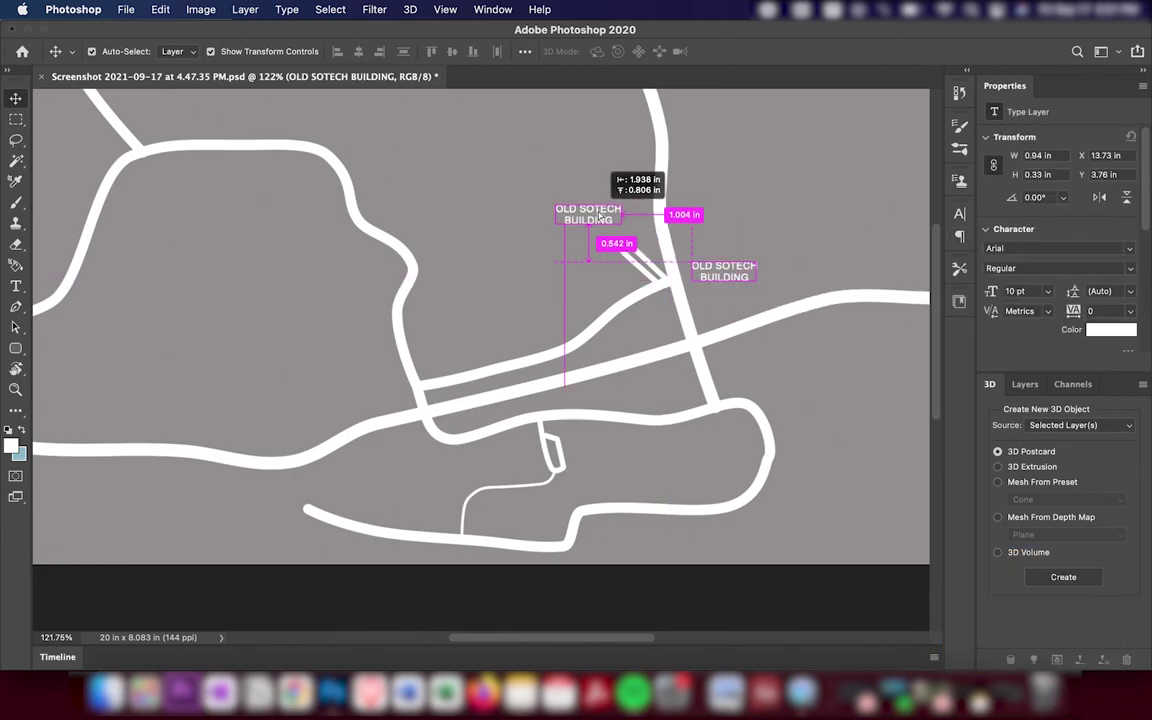
double_click(600, 214)
text(NEW ADMINISTRATION BU)
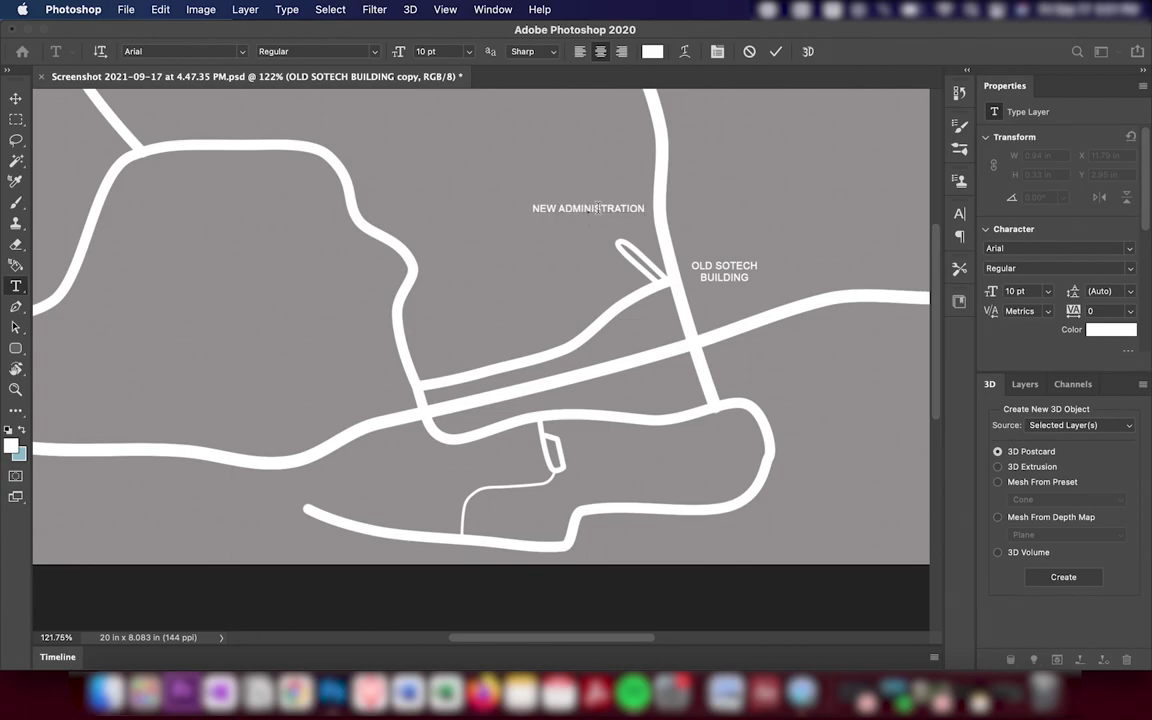
text(ILDING)
click(15, 98)
mouse_move(612, 216)
mouse_down()
mouse_move(587, 230)
mouse_move(599, 226)
mouse_up()
click(771, 233)
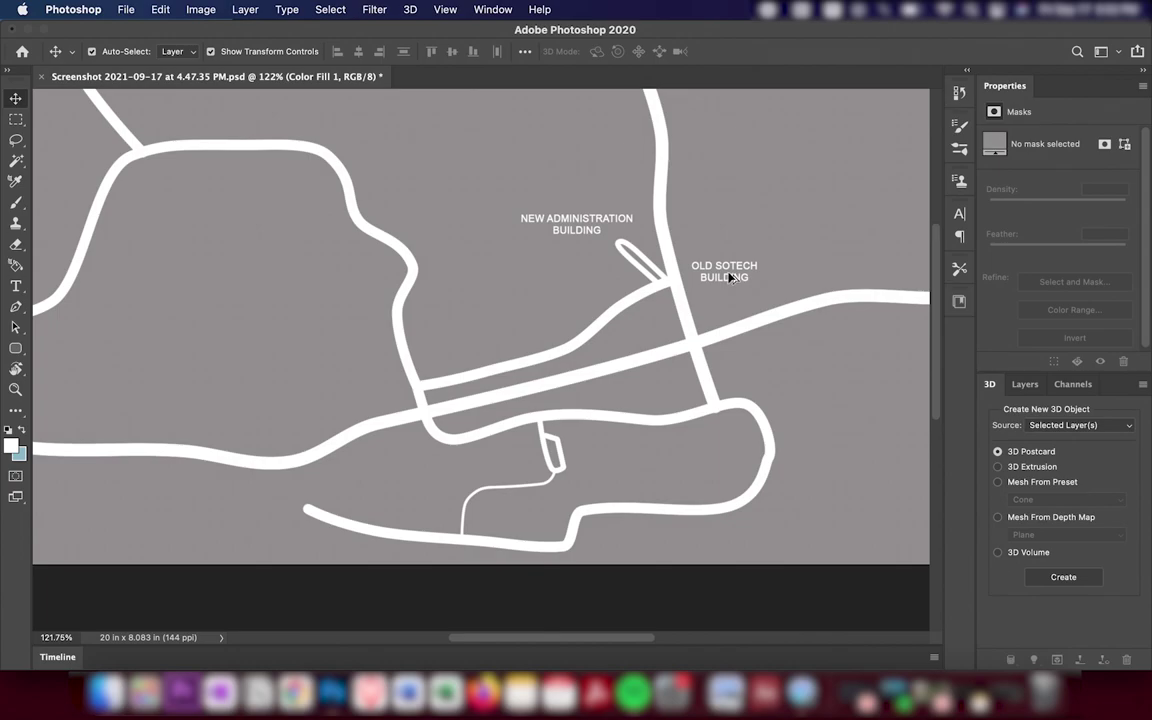
Place an OLD SOTECH BUILDING copy on the left, dock the Layers panel, and hide the gray fill.
drag(731, 277, 355, 352)
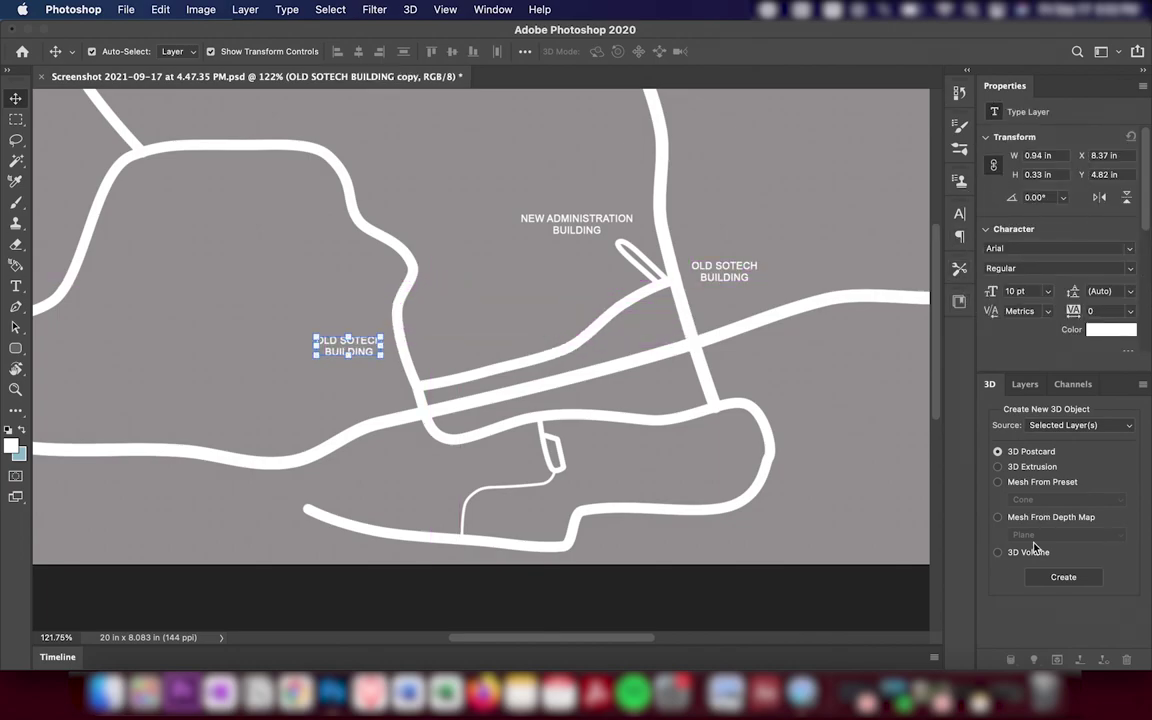
drag(1021, 389, 1035, 88)
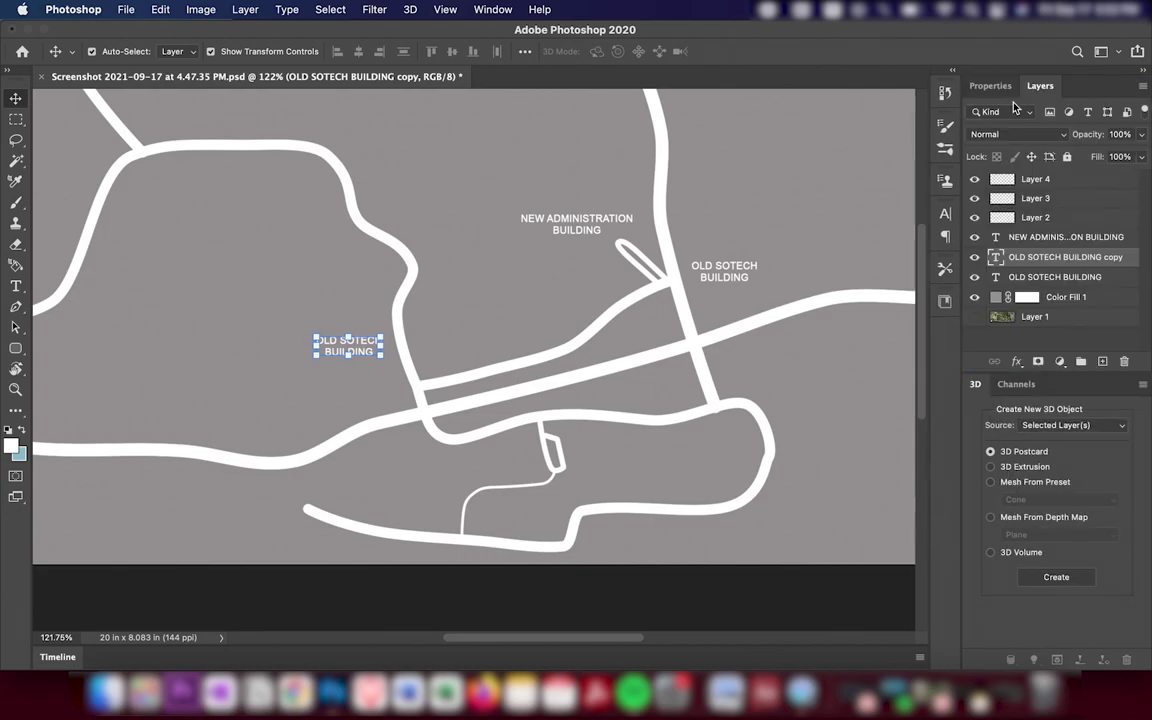
click(1035, 316)
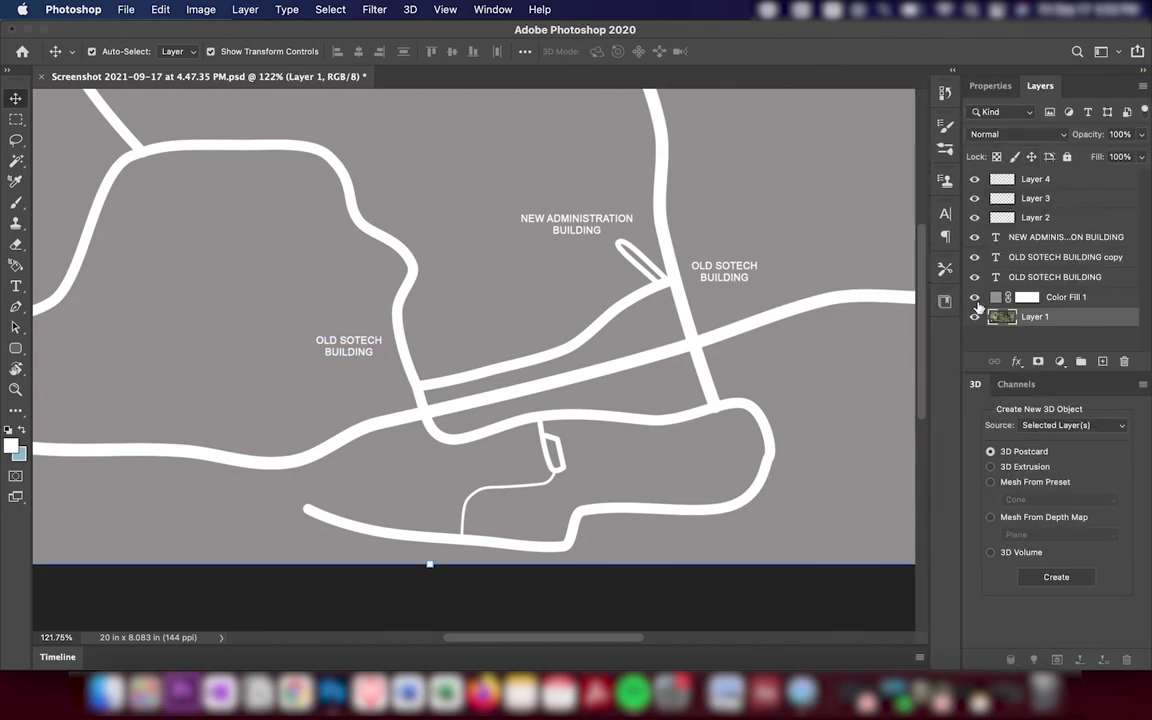
Raise the left OLD SOTECH BUILDING label and bring the Landbank area into view.
click(975, 297)
drag(342, 340, 338, 272)
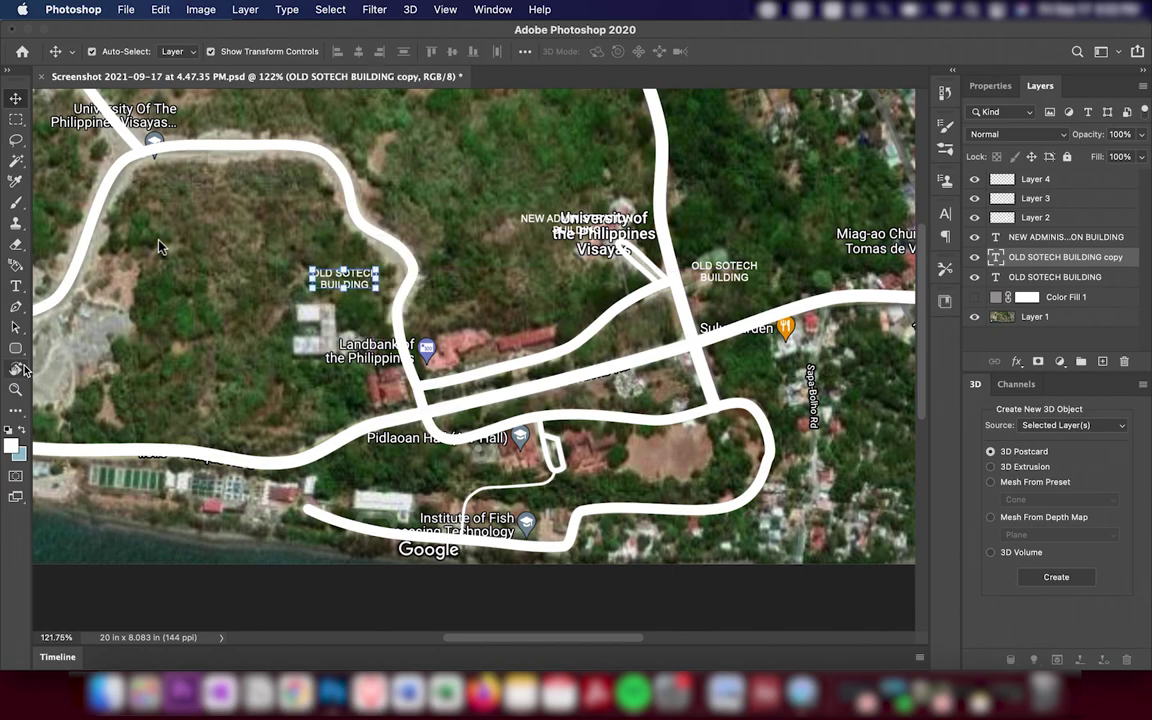
key(b)
click(15, 307)
scroll(45, 182, up, 3)
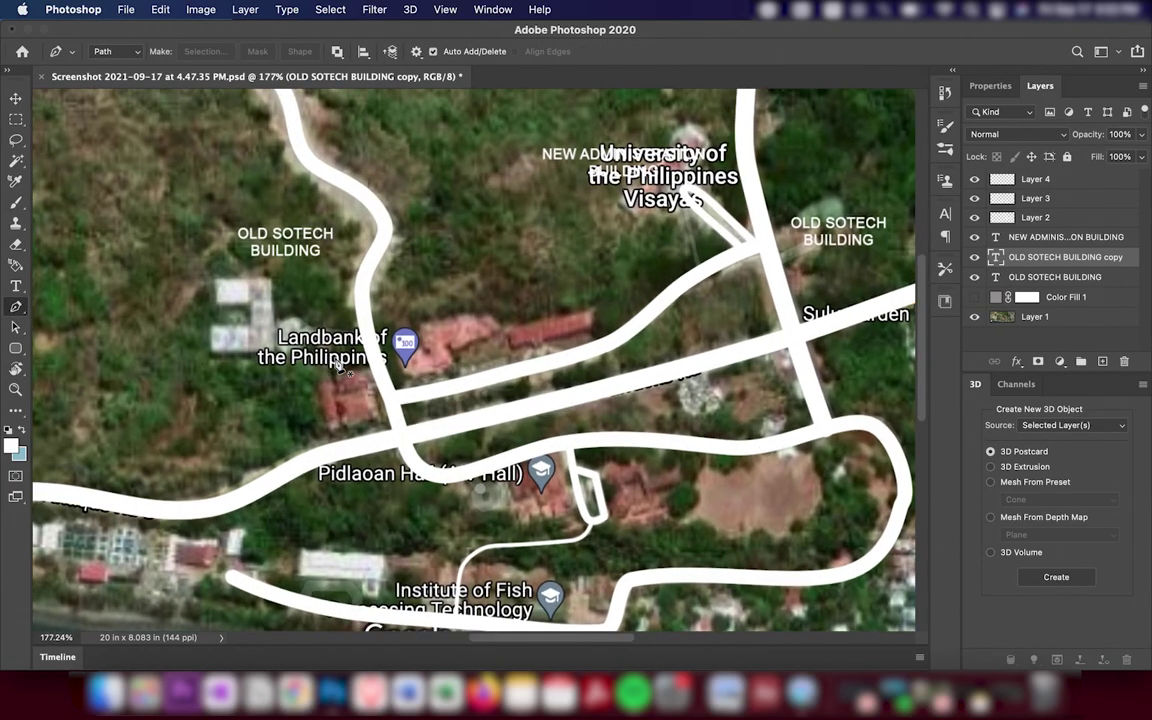
drag(45, 182, 88, 182)
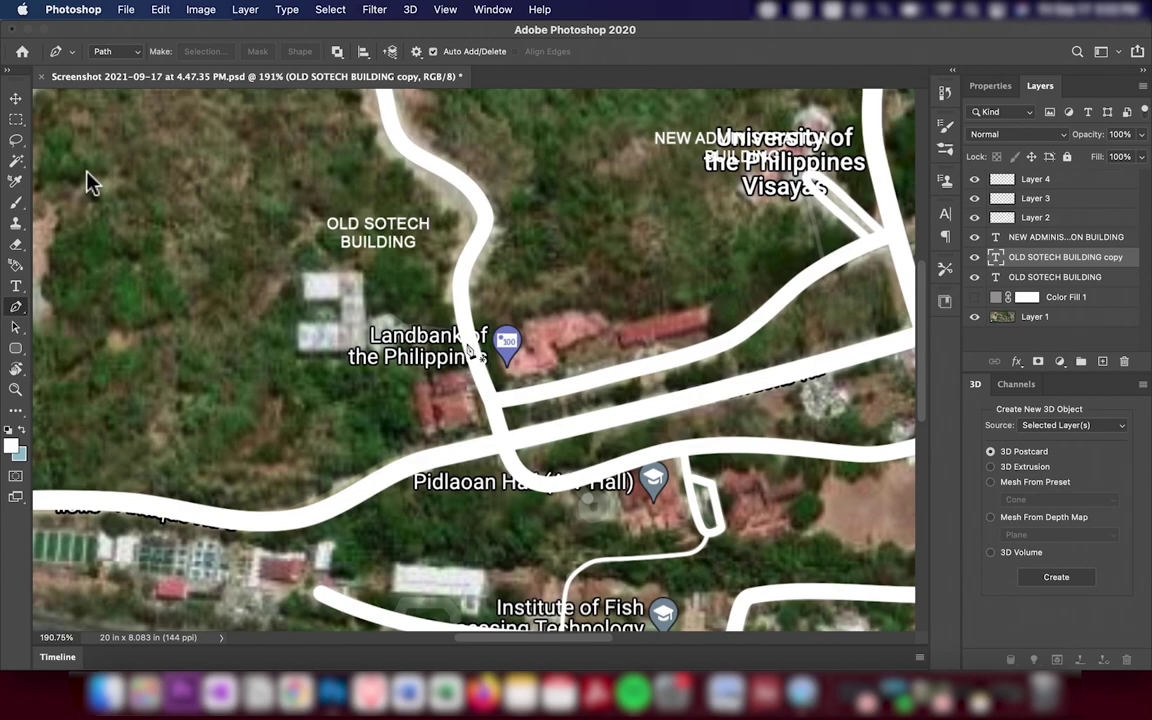
Trace a curved pen path around the building just west of Landbank.
click(466, 343)
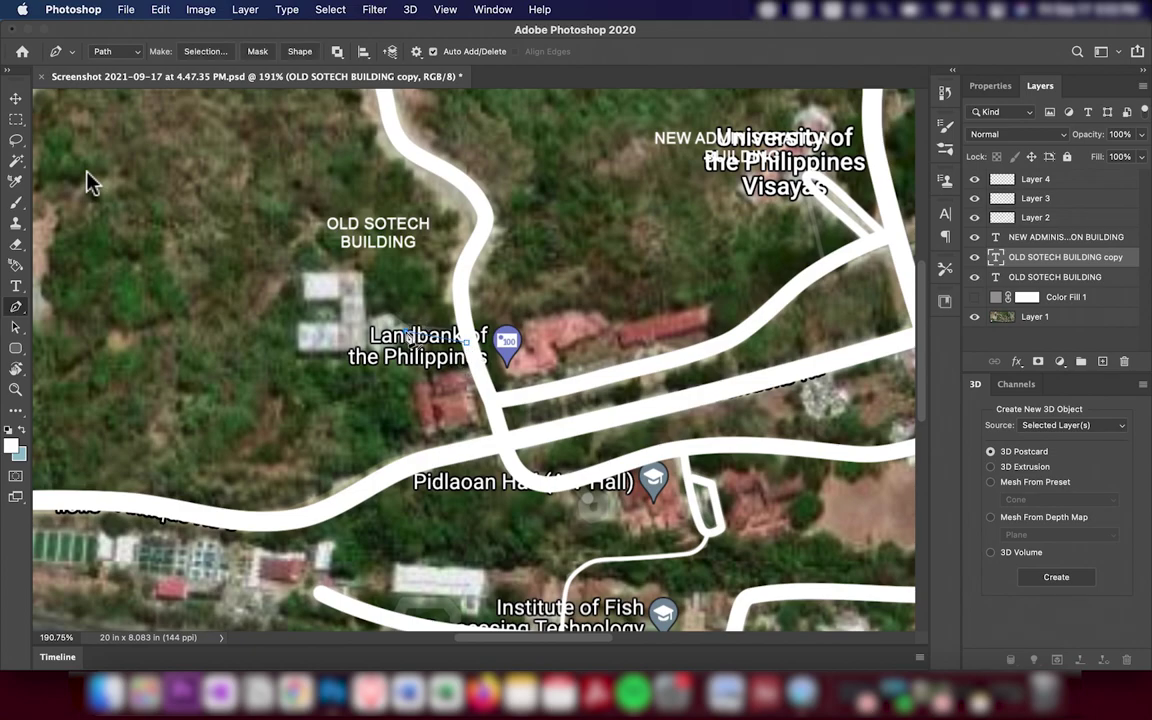
key(ctrl+z)
scroll(384, 341, up, 3)
scroll(390, 340, up, 3)
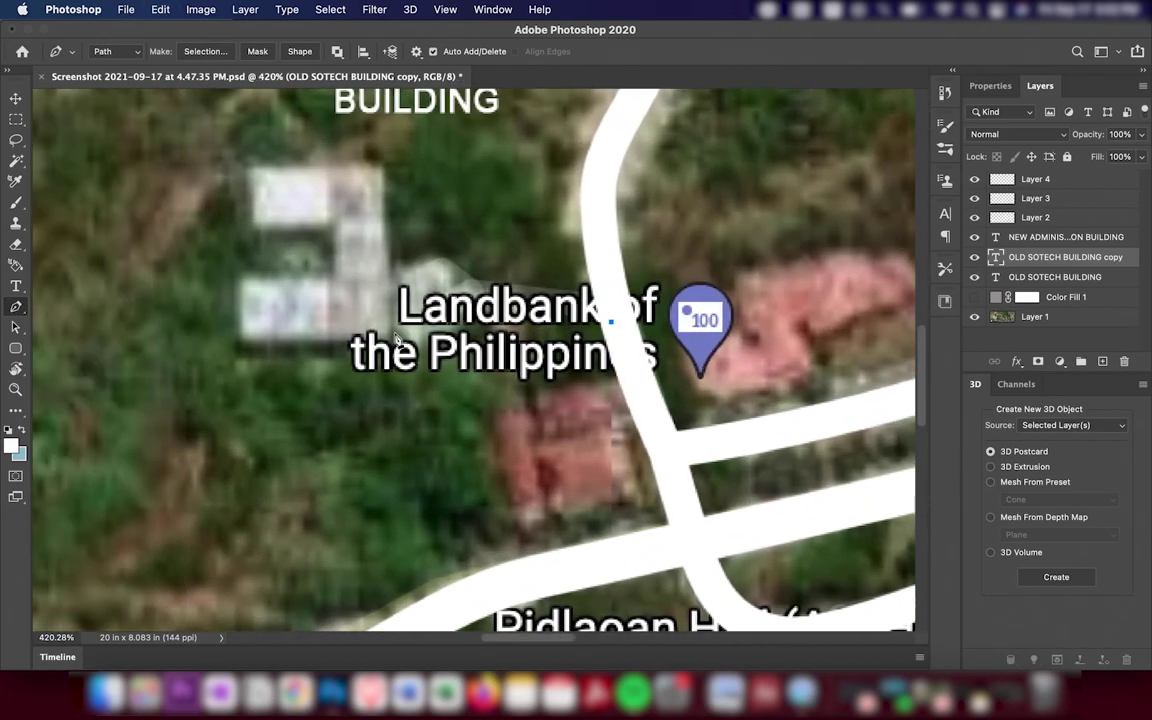
scroll(396, 340, left, 3)
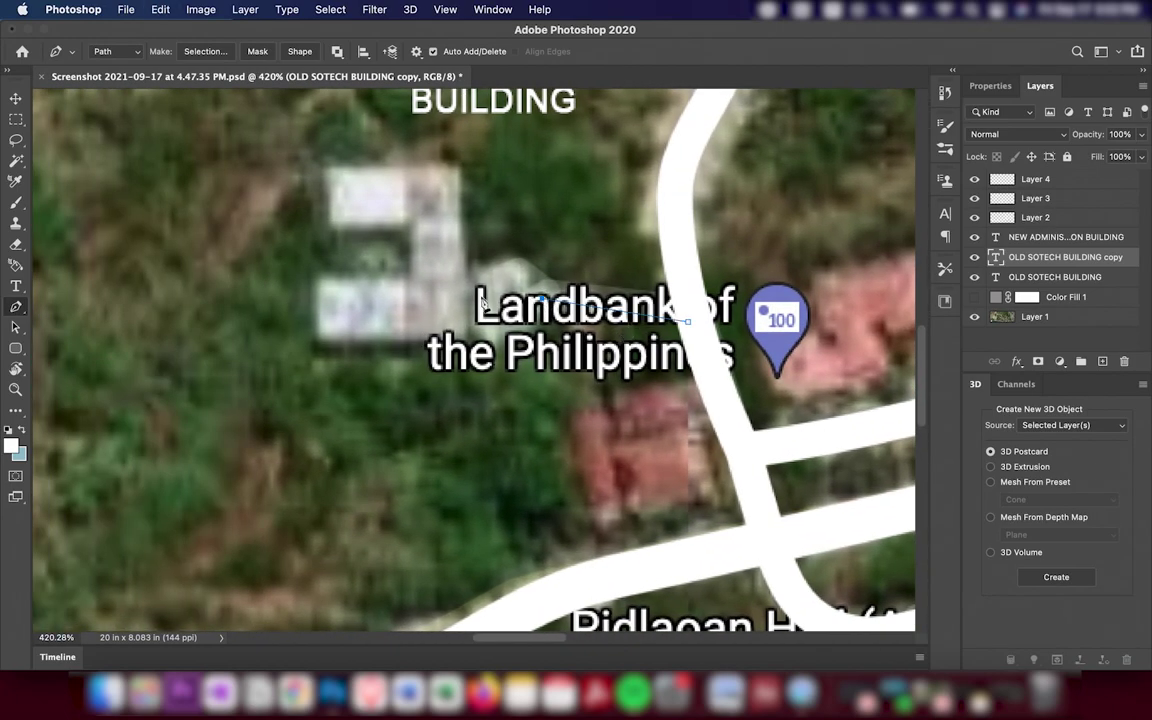
drag(510, 272, 525, 270)
drag(502, 328, 516, 330)
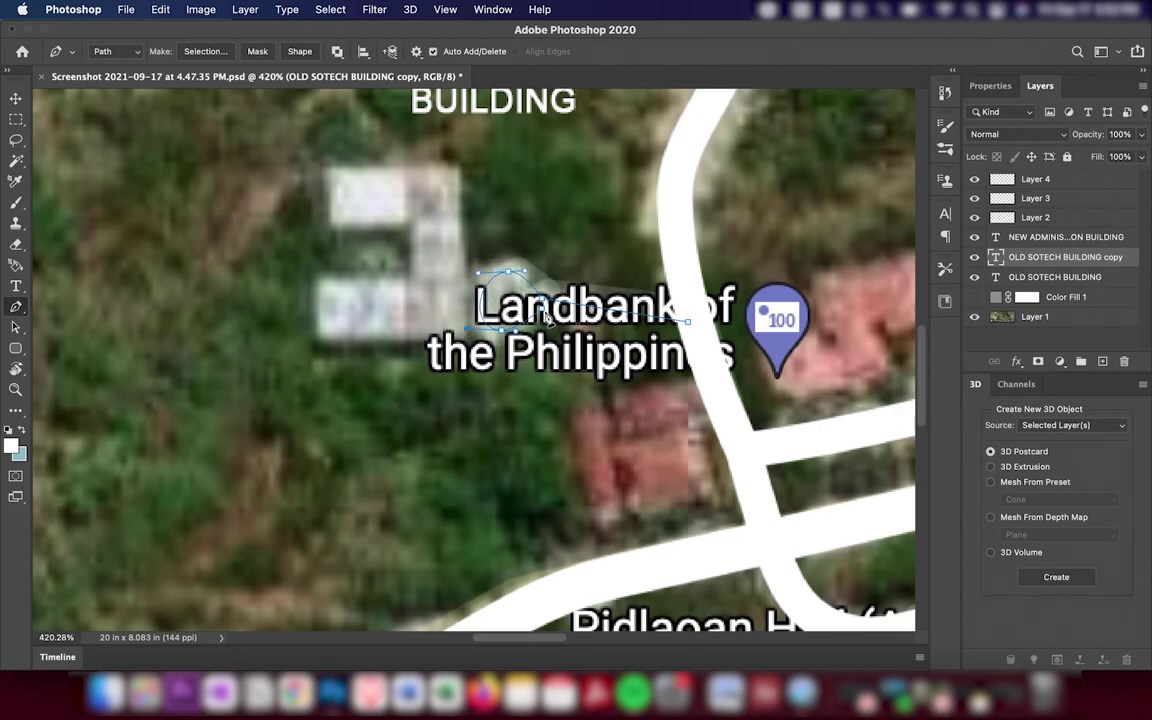
drag(520, 349, 522, 336)
Check the path's context menu, then select Layer 4 as the painting layer.
right_click(597, 252)
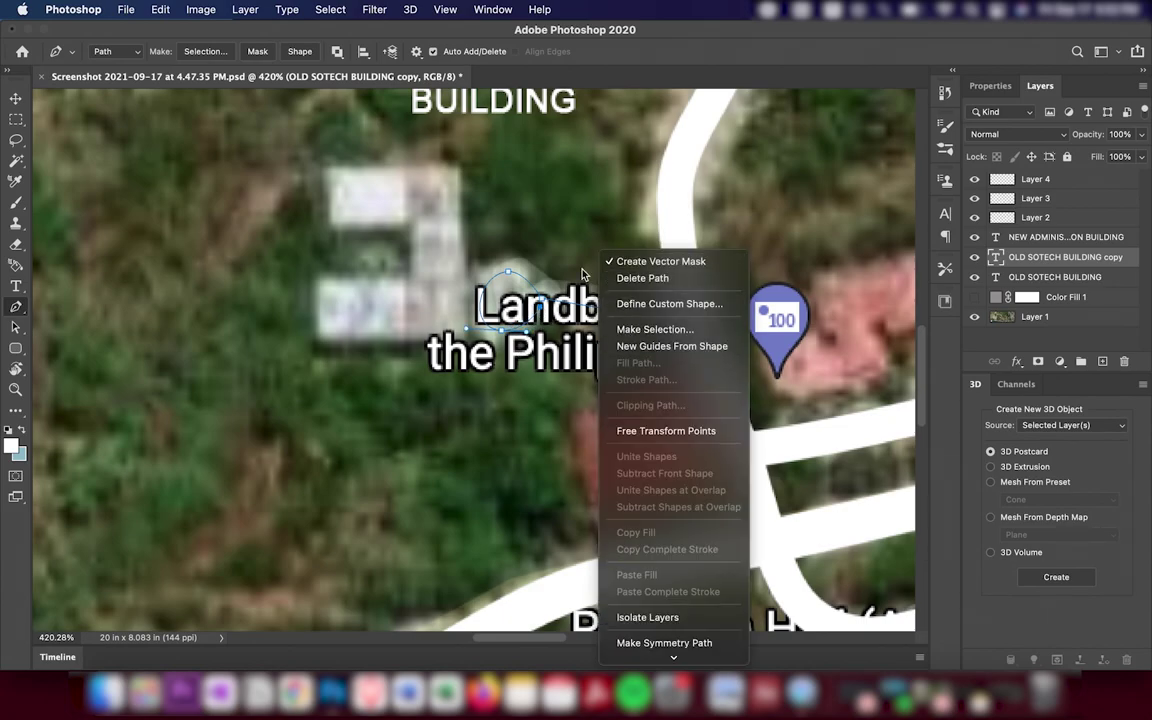
key(Escape)
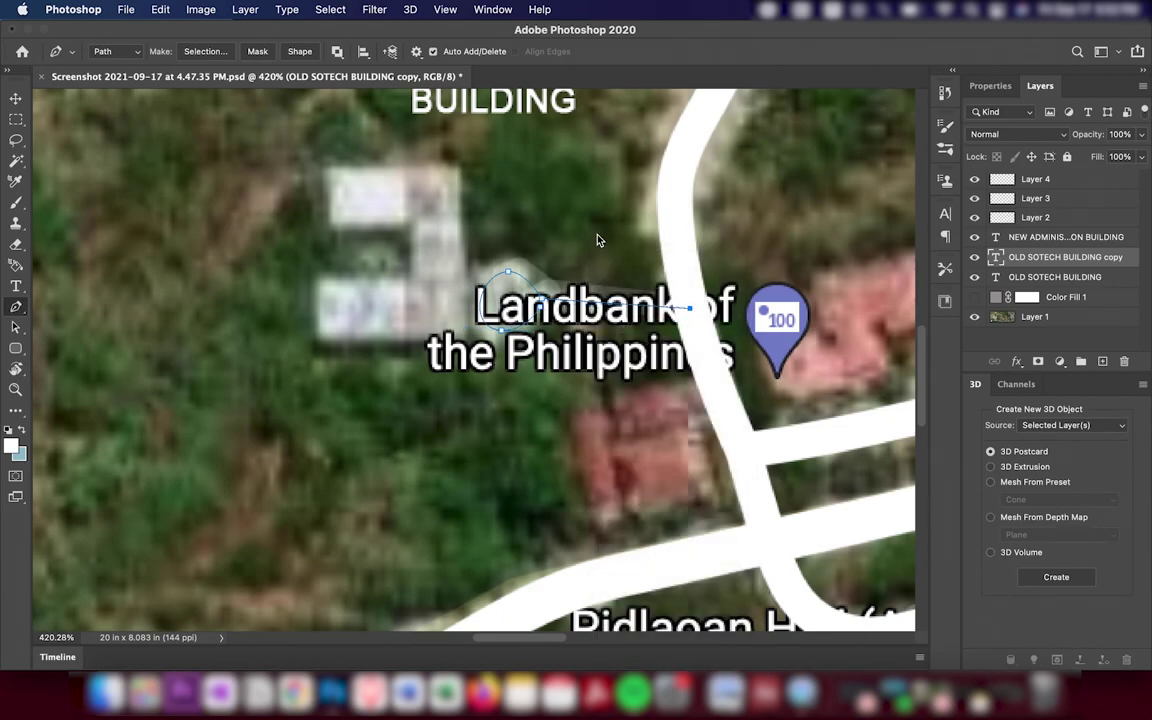
right_click(597, 240)
key(Escape)
click(1030, 298)
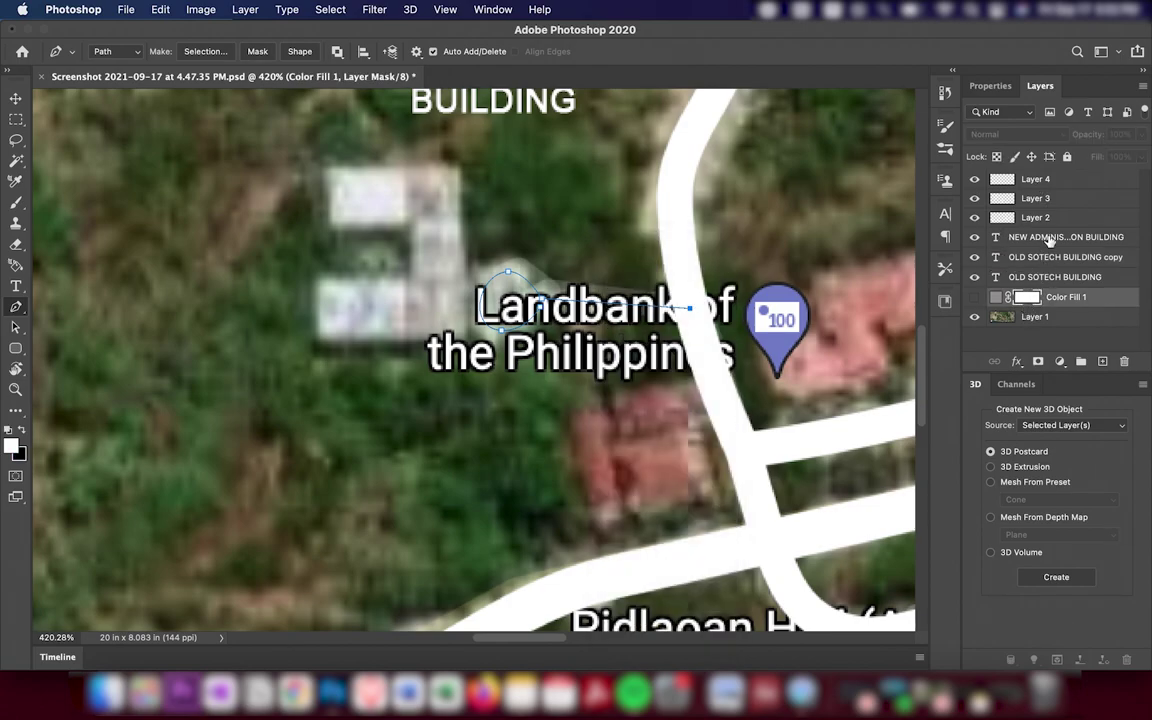
click(1040, 181)
Stroke the loop path with the brush and set the brush size to 7.
right_click(689, 229)
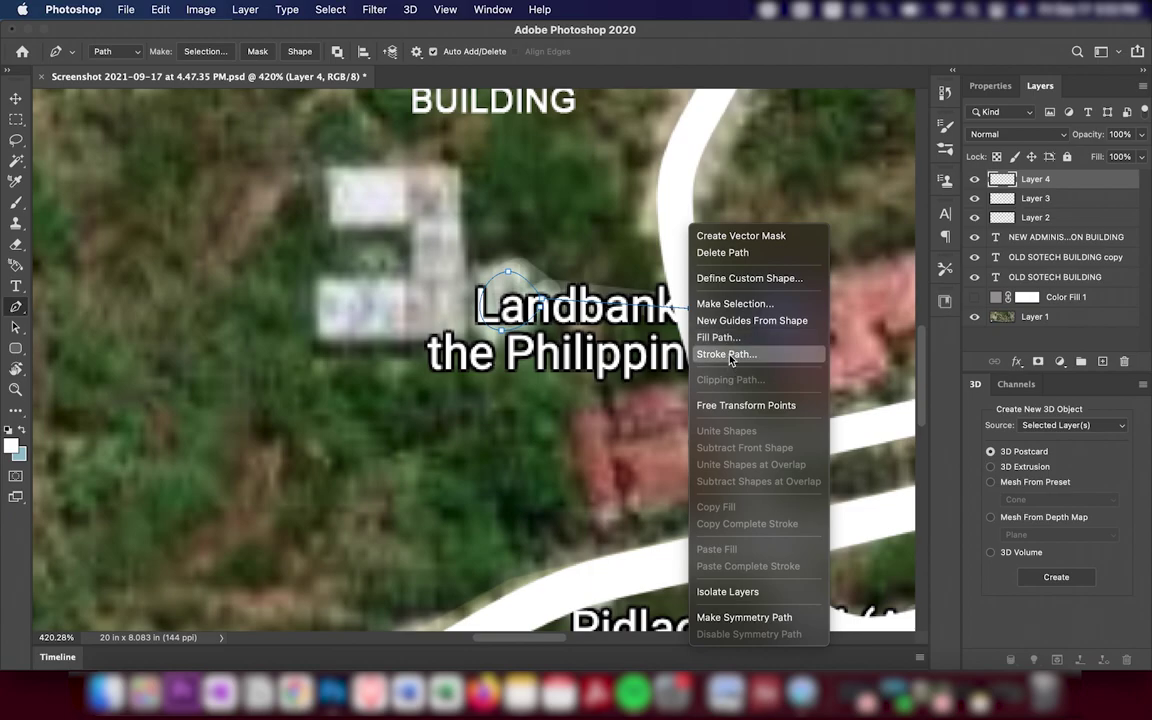
click(727, 354)
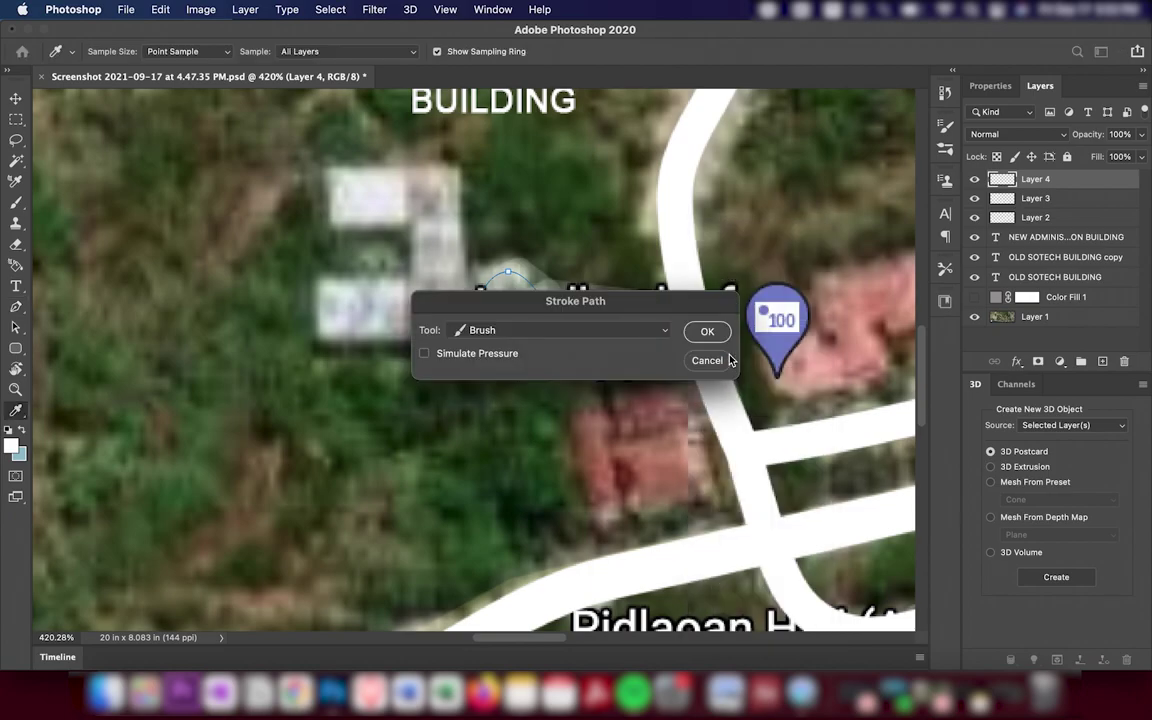
click(707, 331)
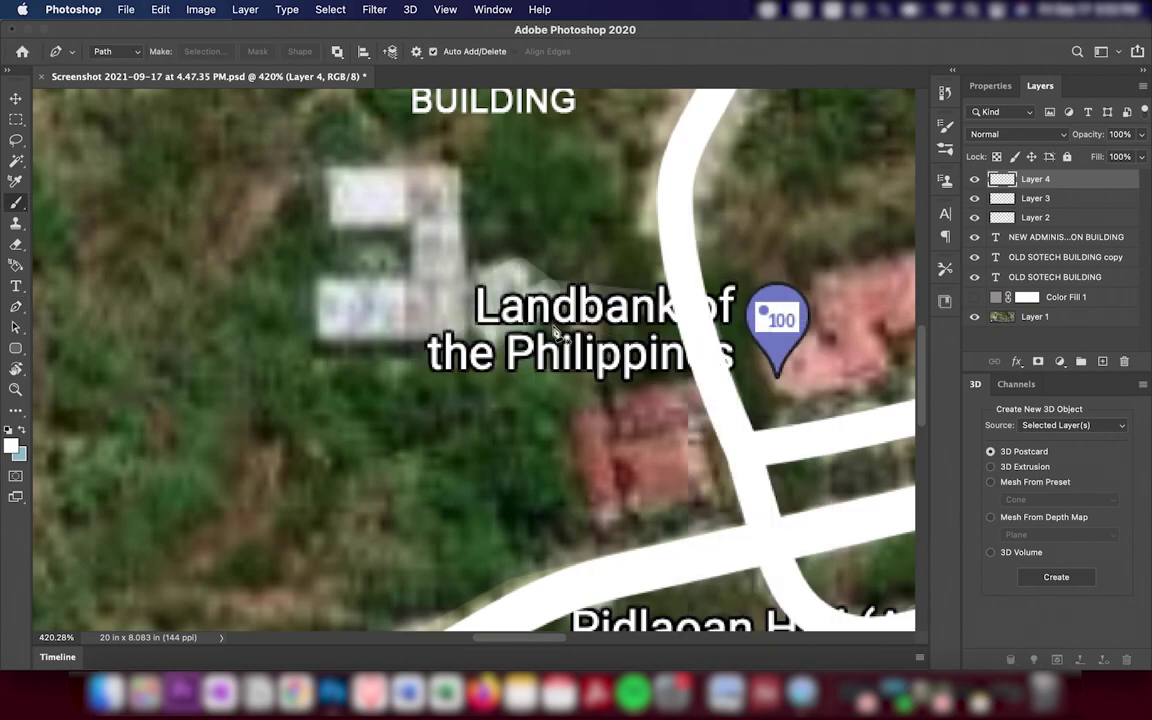
key(b)
click(115, 54)
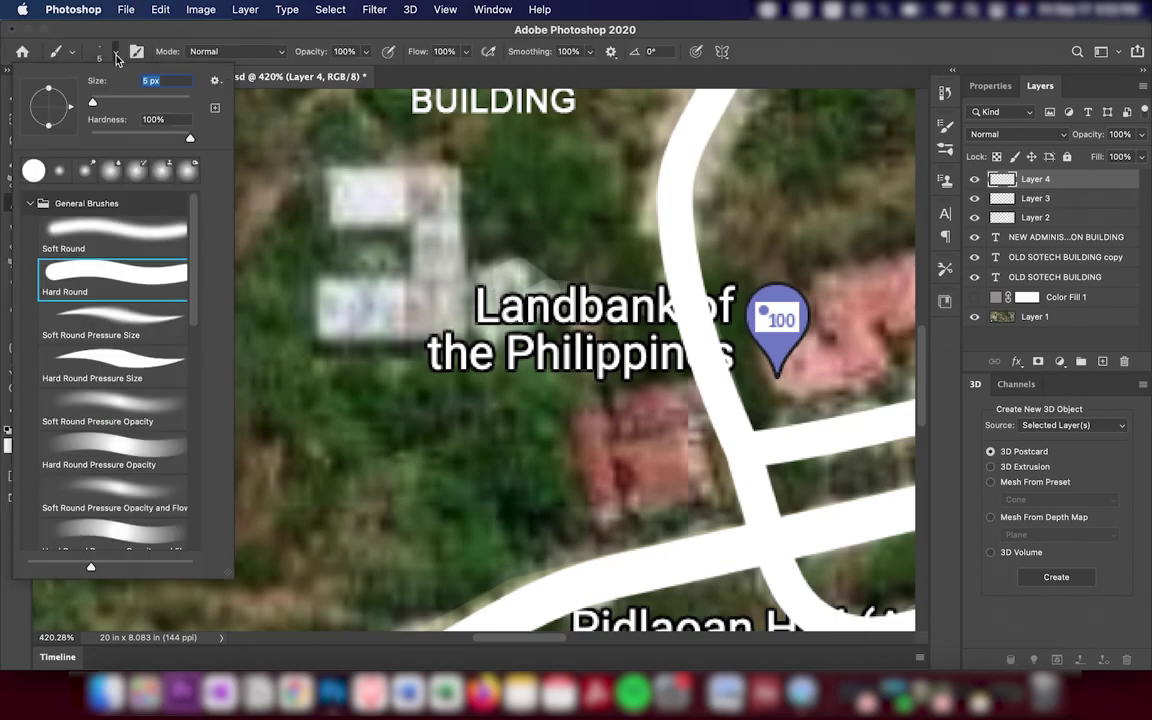
key(Return)
Restroke the path with the thinner brush, check it on gray, then undo it.
key(super+shift+h)
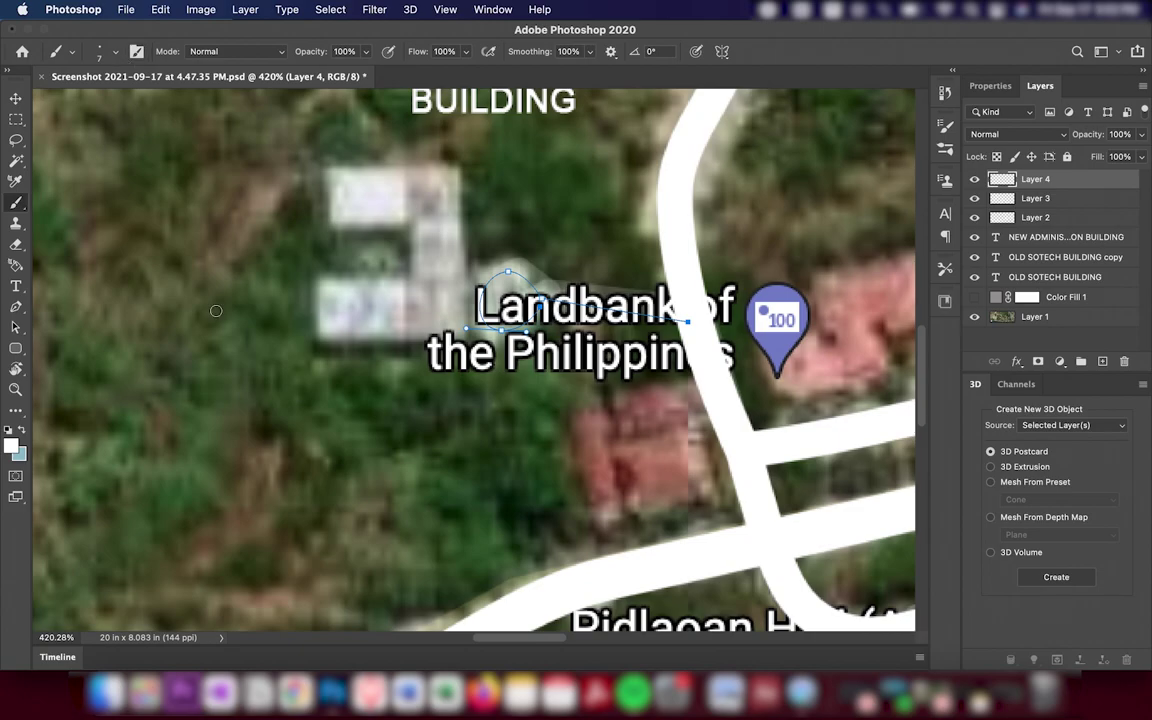
click(15, 307)
right_click(540, 224)
click(603, 350)
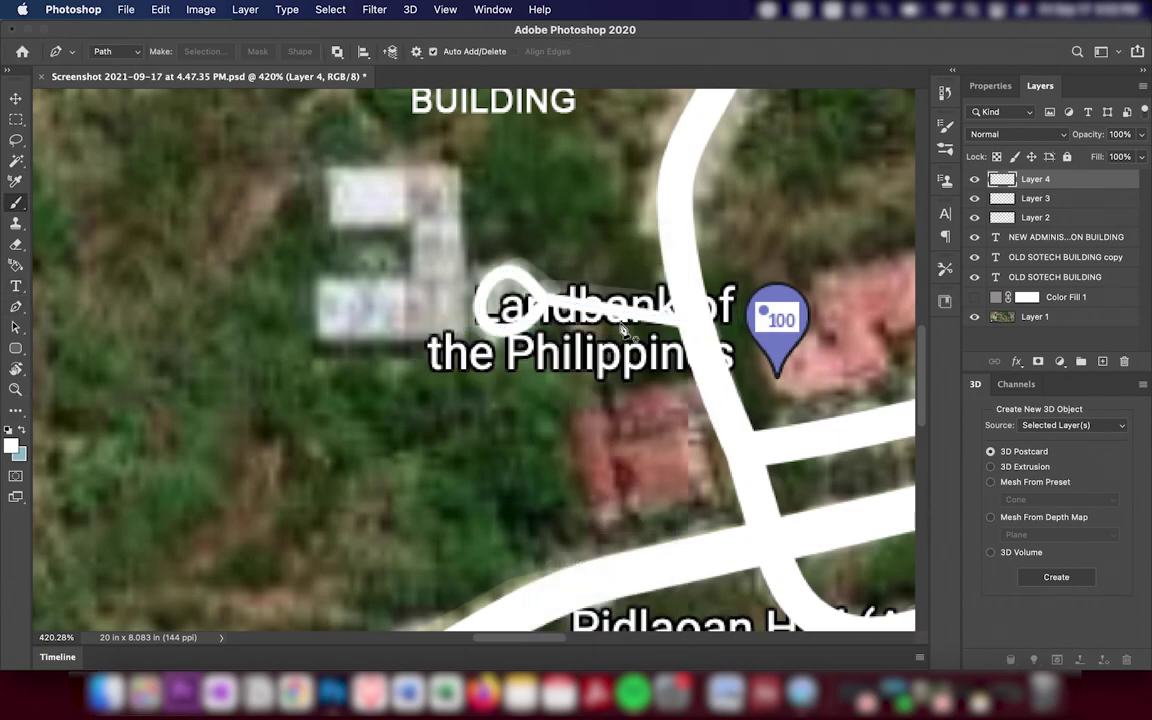
click(975, 297)
click(975, 316)
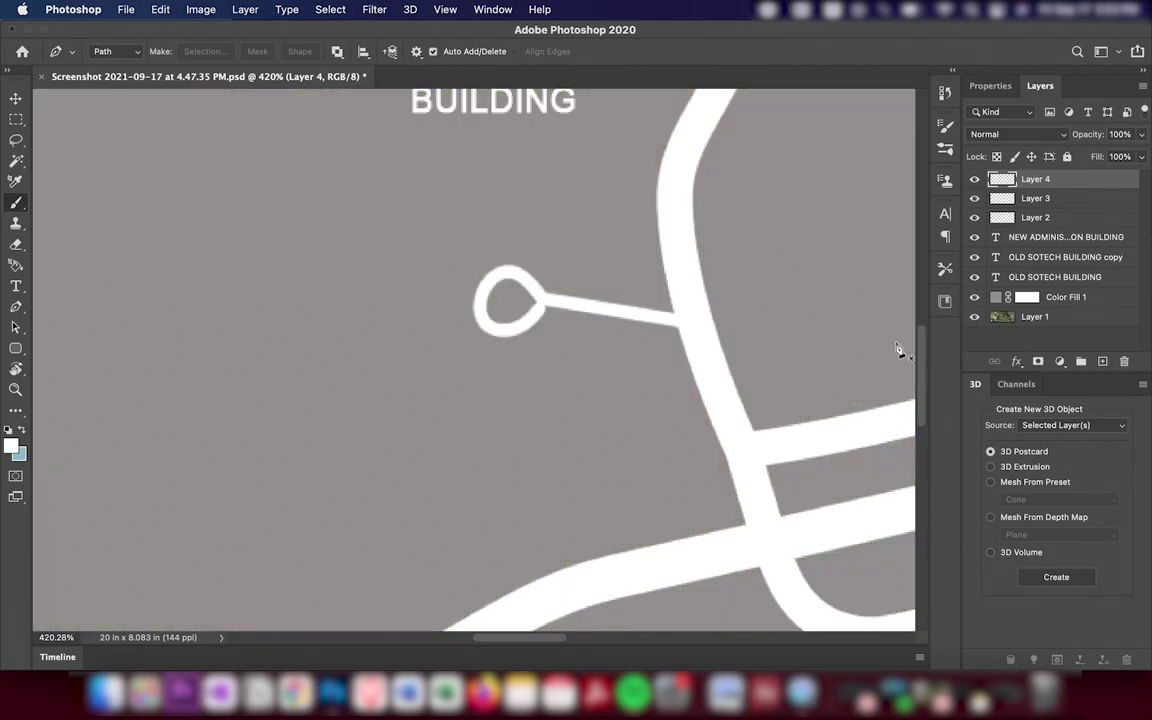
key(super+z)
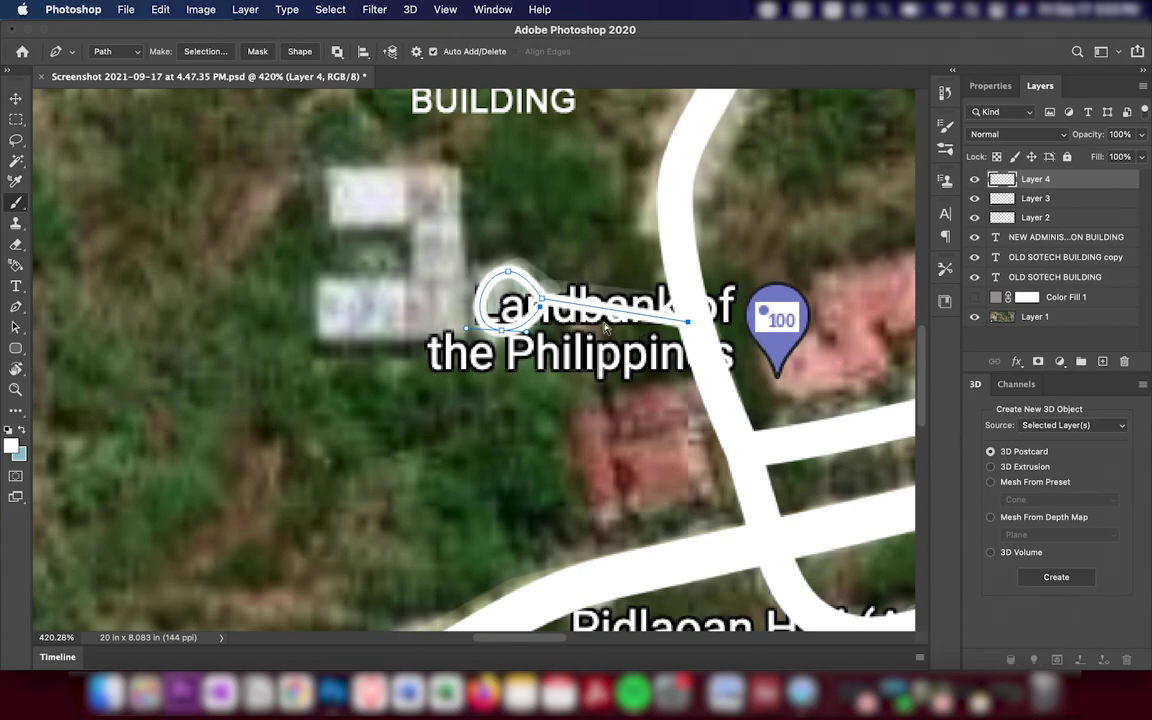
key(super+z)
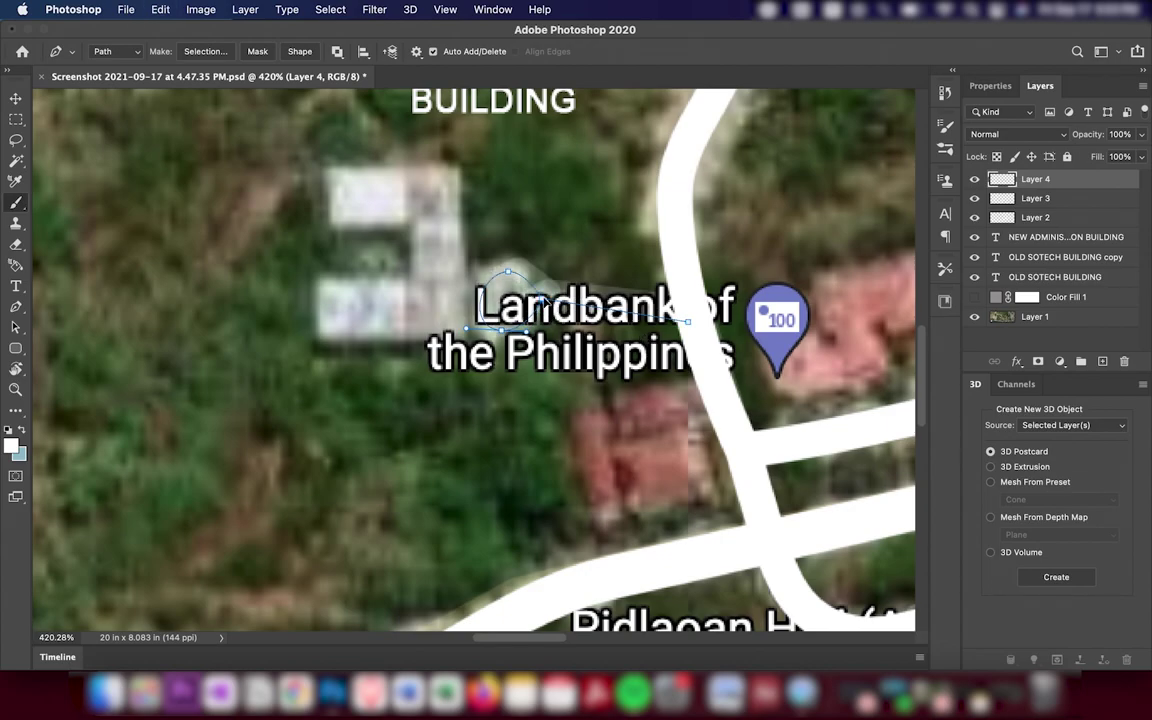
Stroke the loop path in white and hide the path to reveal the stroke.
right_click(535, 313)
click(595, 348)
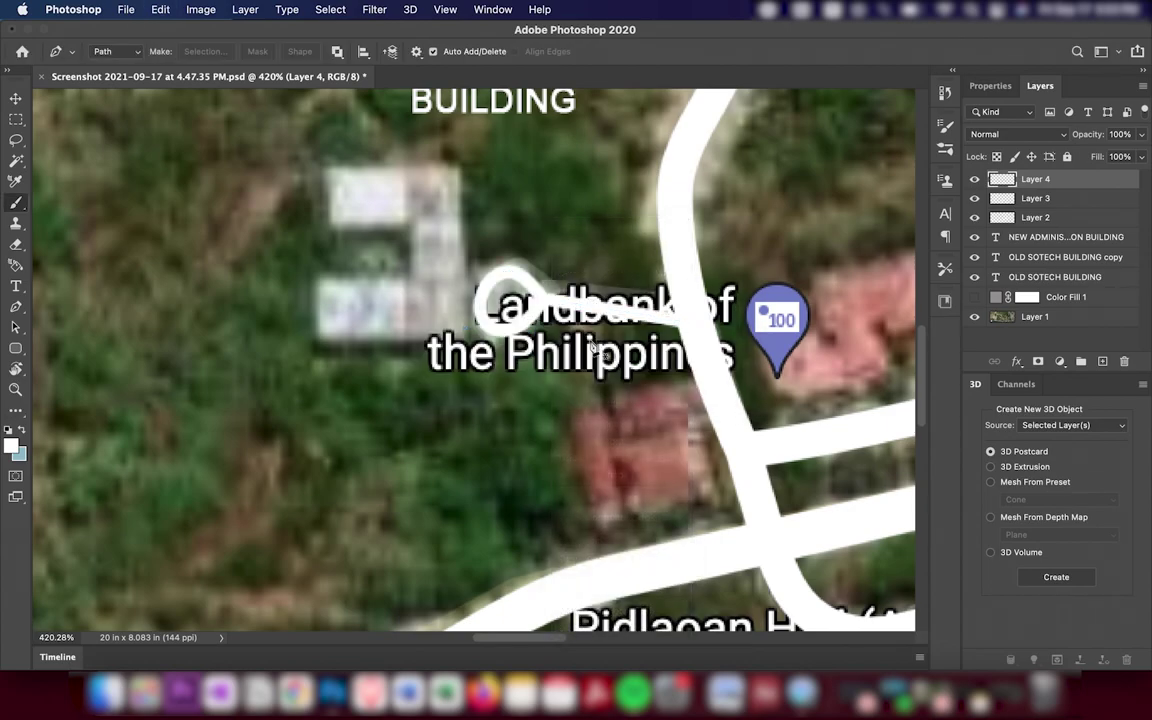
key(super+z)
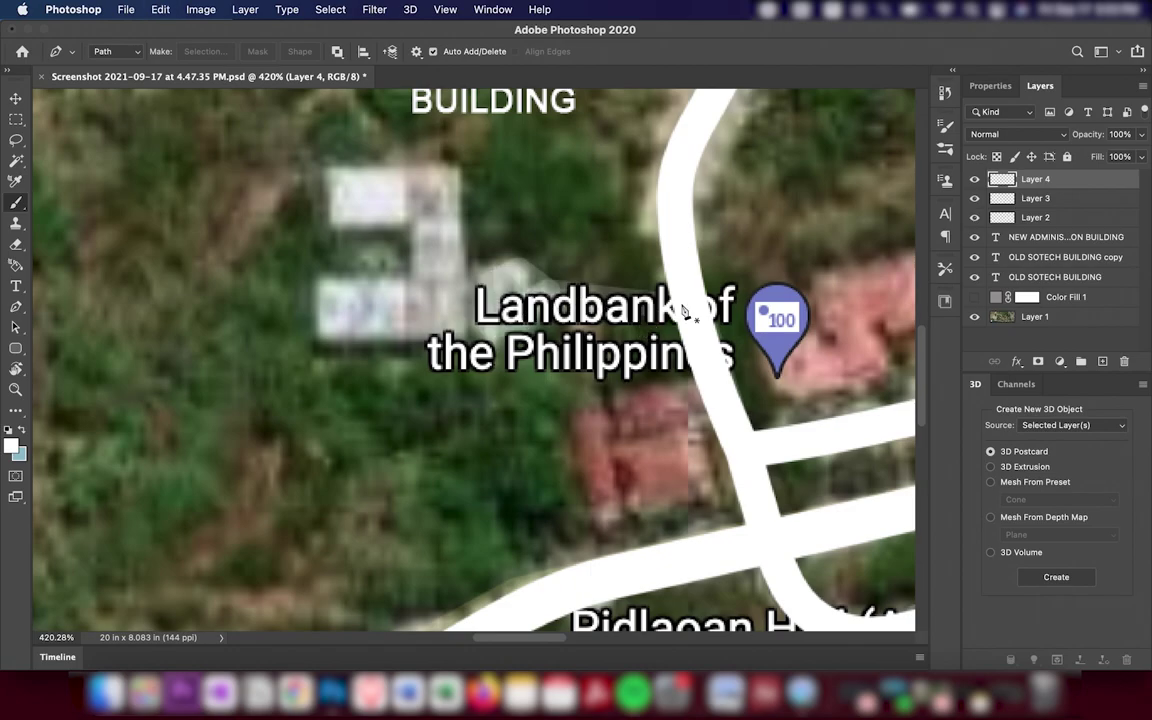
right_click(592, 320)
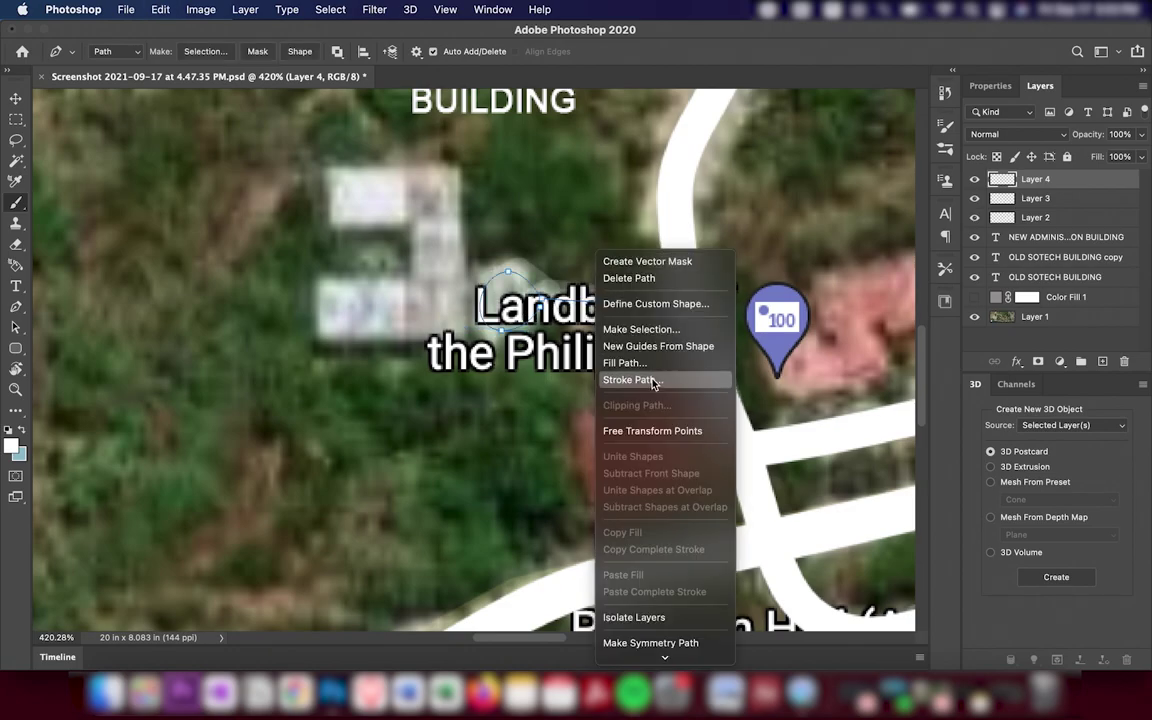
click(652, 378)
key(Return)
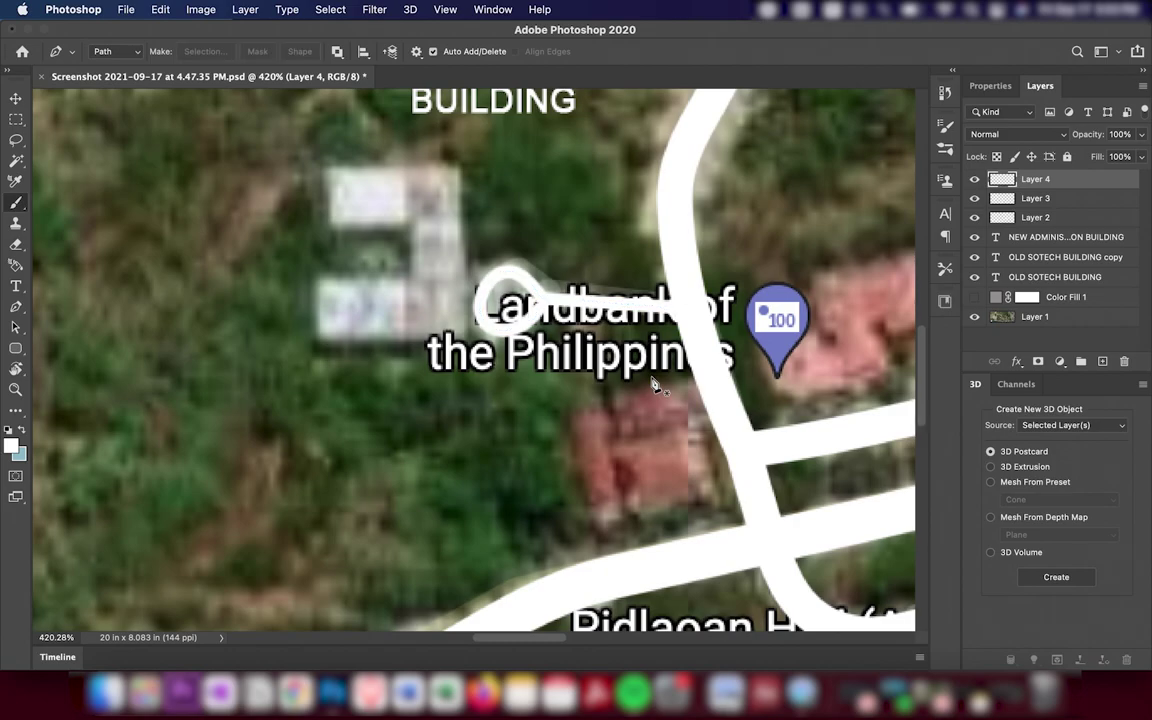
Save the document and hide the satellite photo so the roads show on grey.
key(super+s)
click(974, 316)
scroll(694, 265, down, 2)
scroll(694, 268, down, 3)
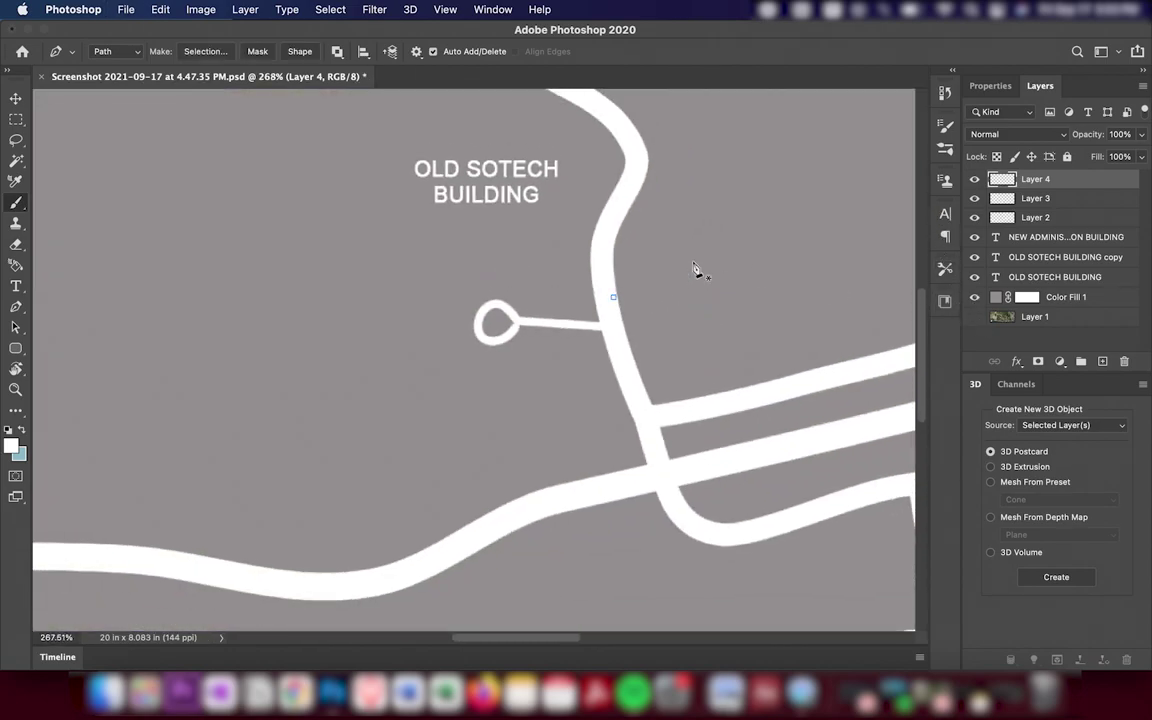
scroll(694, 268, down, 1)
scroll(694, 268, down, 2)
scroll(697, 265, down, 2)
scroll(694, 265, down, 2)
scroll(694, 265, up, 3)
scroll(694, 265, right, 2)
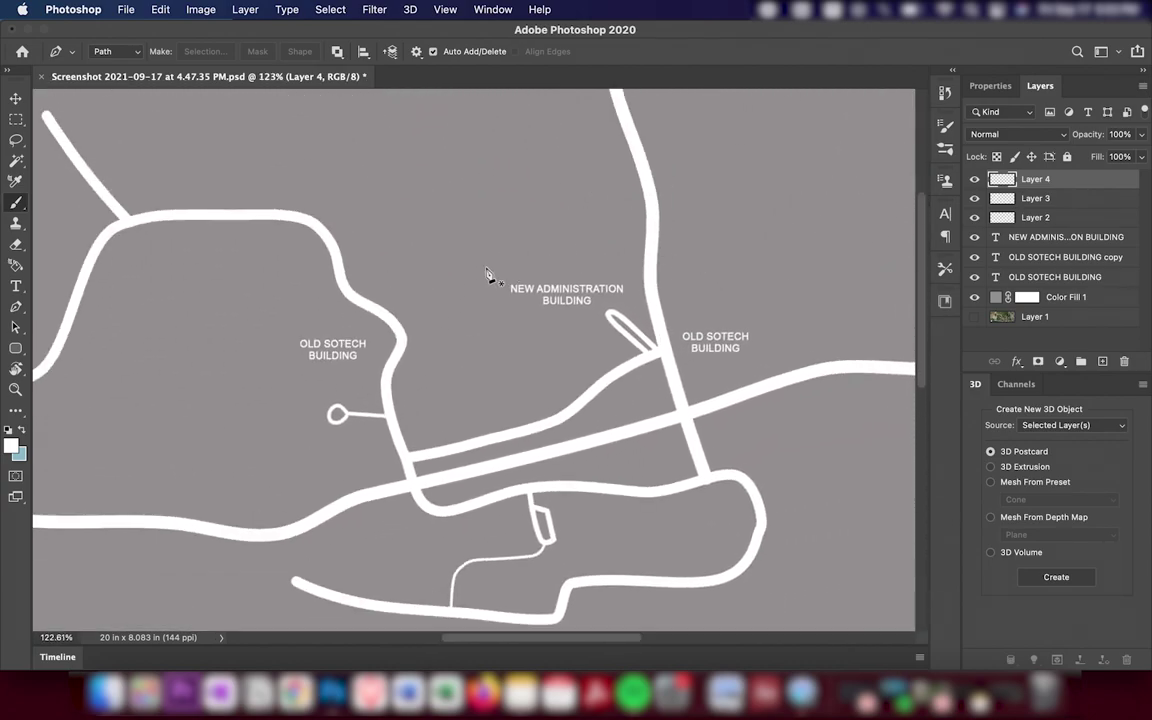
Retype the left label copy as COLLEGE OF ARTS AND SCIENCES beside the loop marker.
key(b)
key(v)
scroll(386, 260, left, 3)
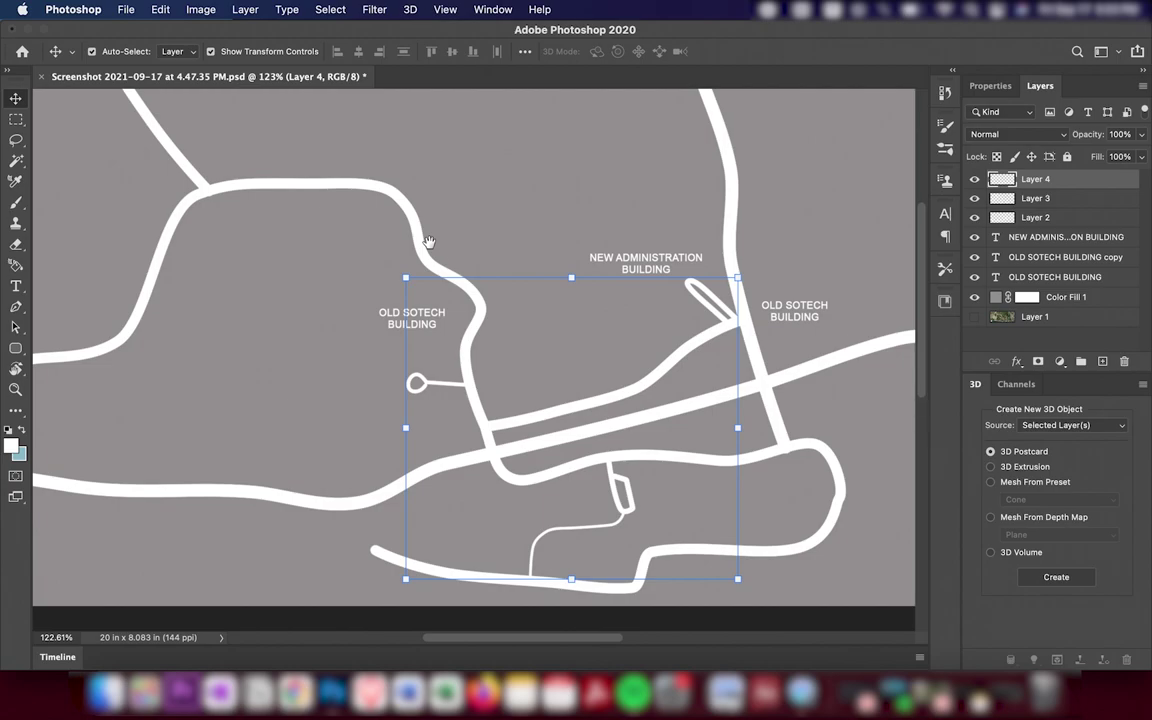
click(386, 260)
key(t)
click(417, 316)
key(ctrl+a)
key(BackSpace)
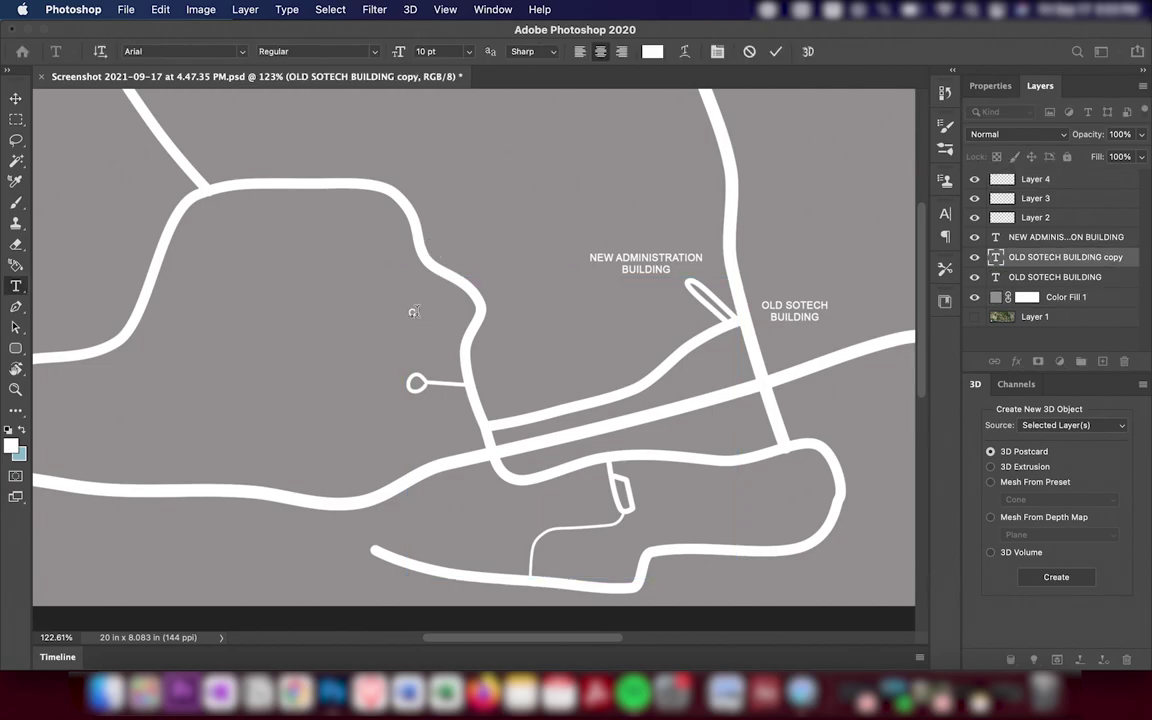
text(OF ARTS AND SC)
text(IENCES)
click(15, 98)
mouse_move(423, 323)
mouse_down()
mouse_move(395, 352)
mouse_move(425, 322)
mouse_up()
click(350, 200)
Add a NEW SOTECH BUILDING copy at the western road end and reveal the satellite photo.
drag(350, 205, 597, 289)
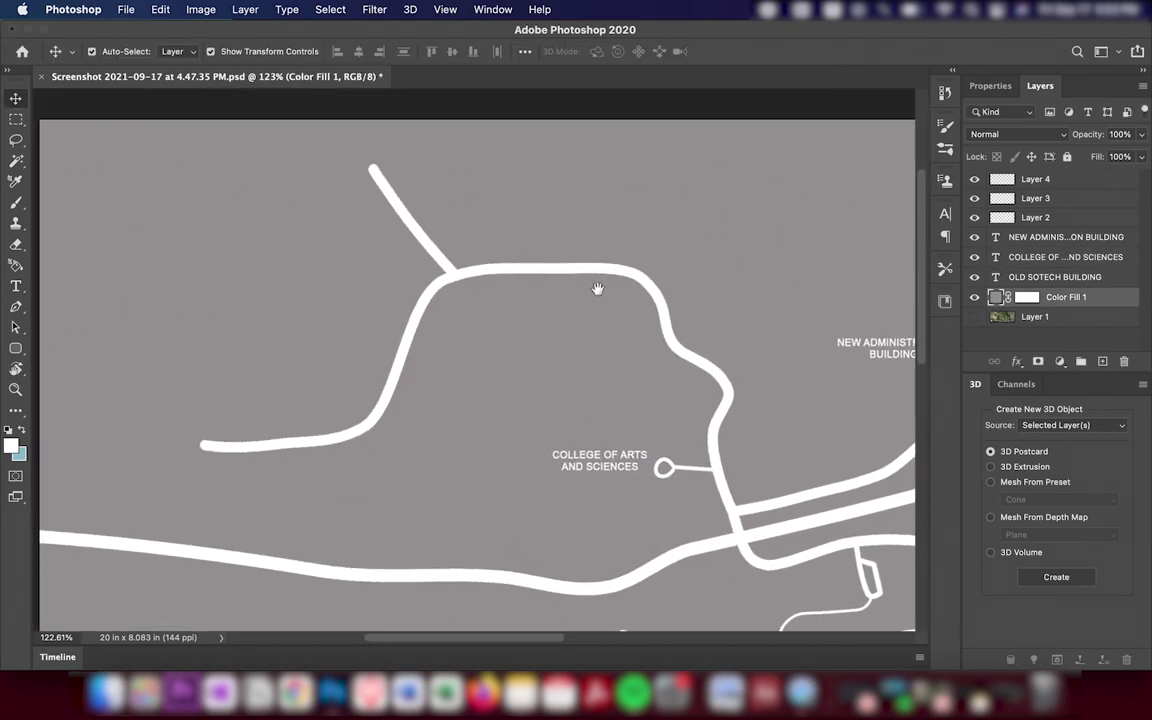
drag(617, 464, 254, 402)
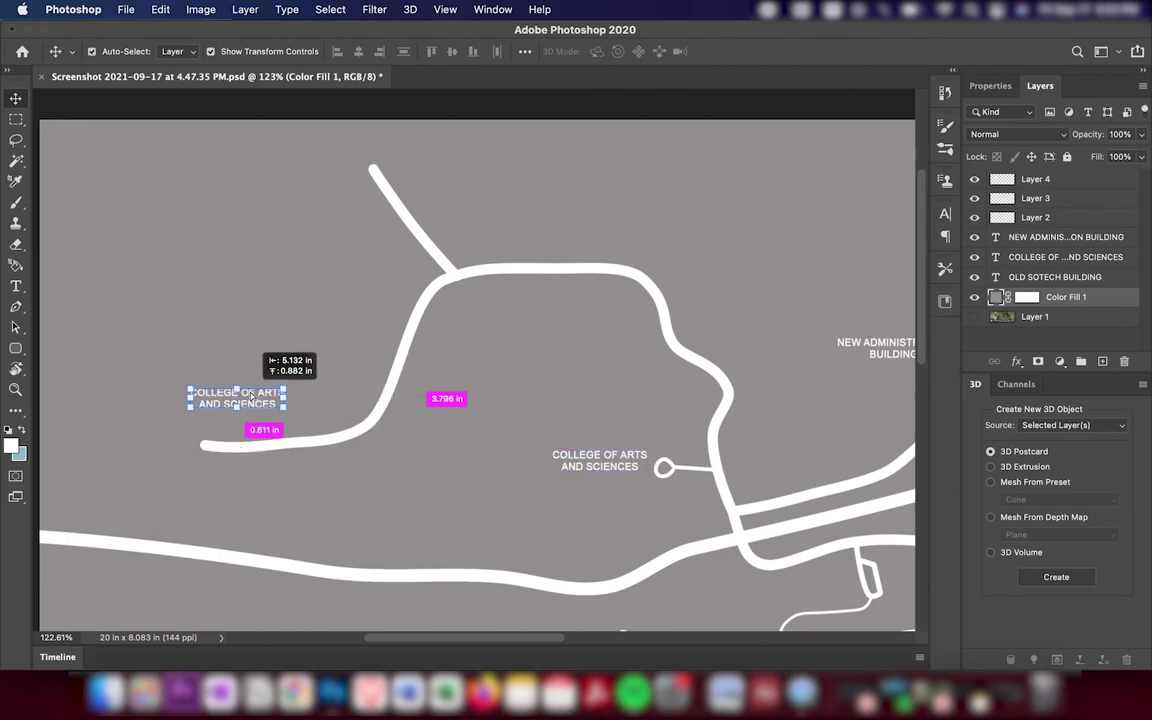
double_click(250, 390)
text(NEW SOTECH BUI)
text(LDING)
click(16, 98)
click(224, 368)
drag(242, 410, 228, 428)
click(267, 340)
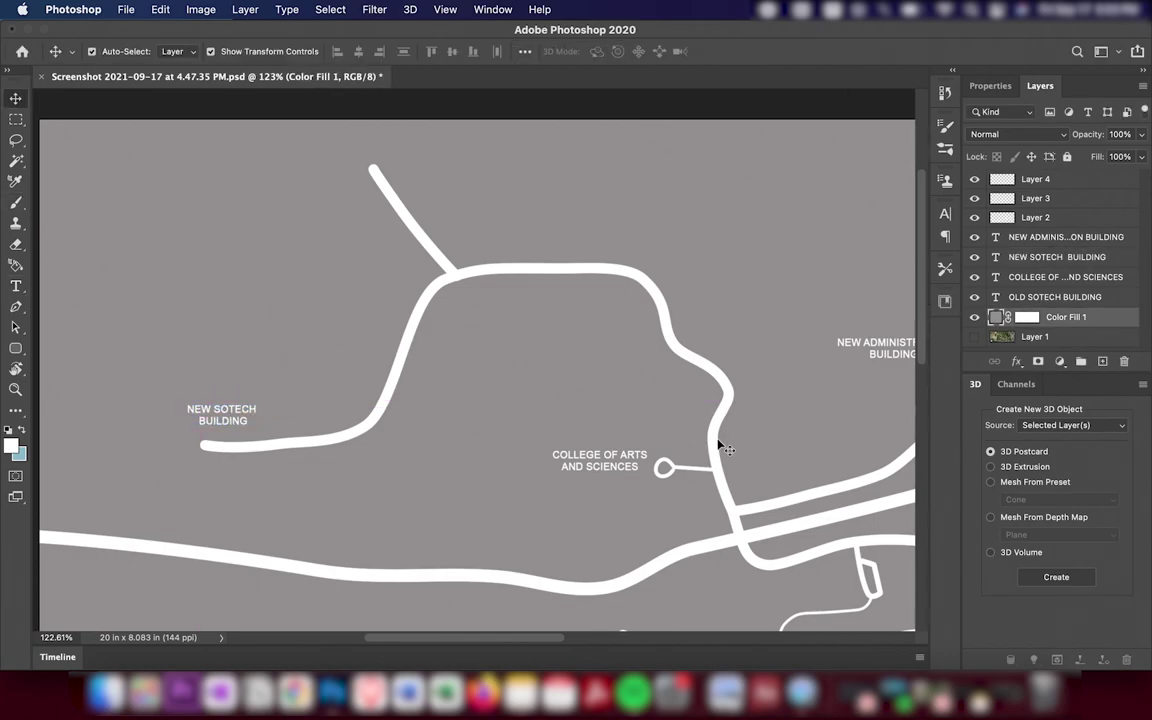
click(975, 317)
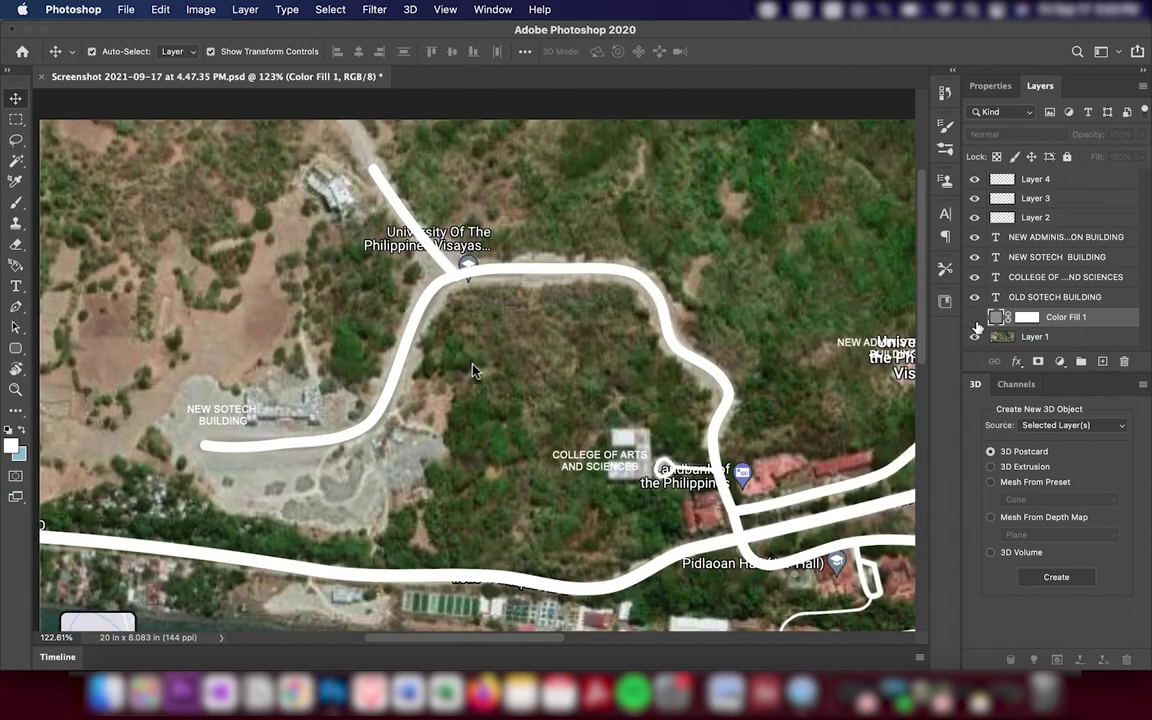
Duplicate the college label and retype it as PIDLAOAN HALL over Pidlaoan Hall.
drag(470, 368, 248, 224)
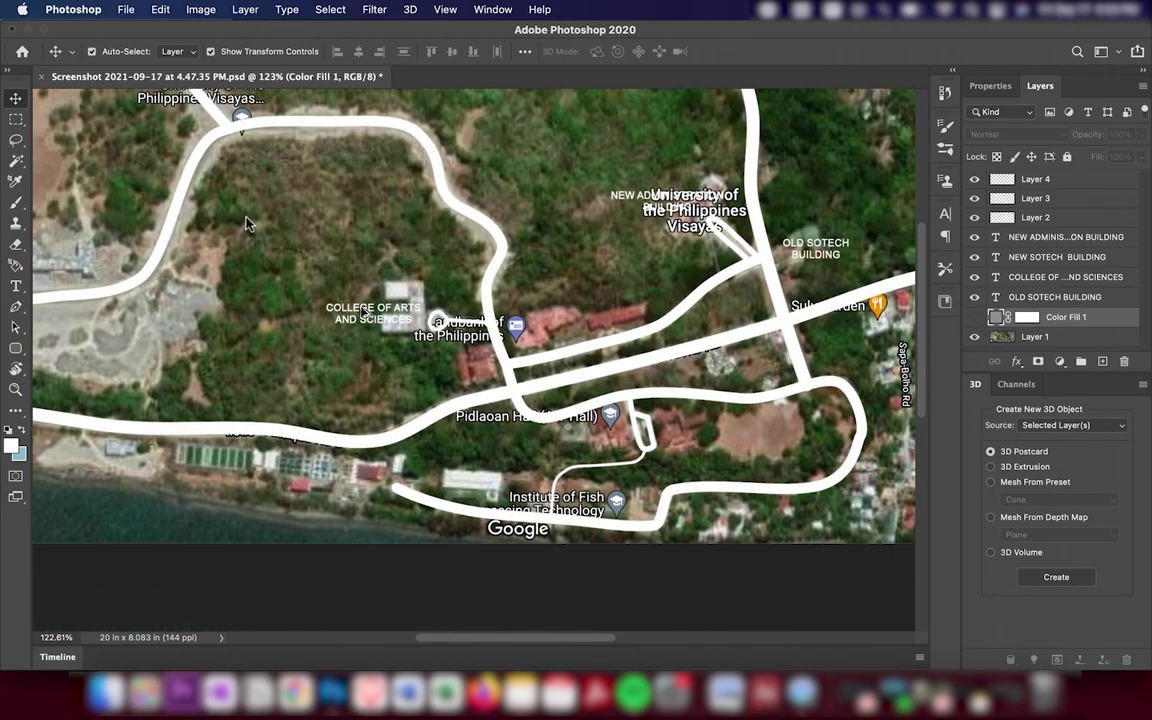
drag(366, 318, 488, 468)
key(t)
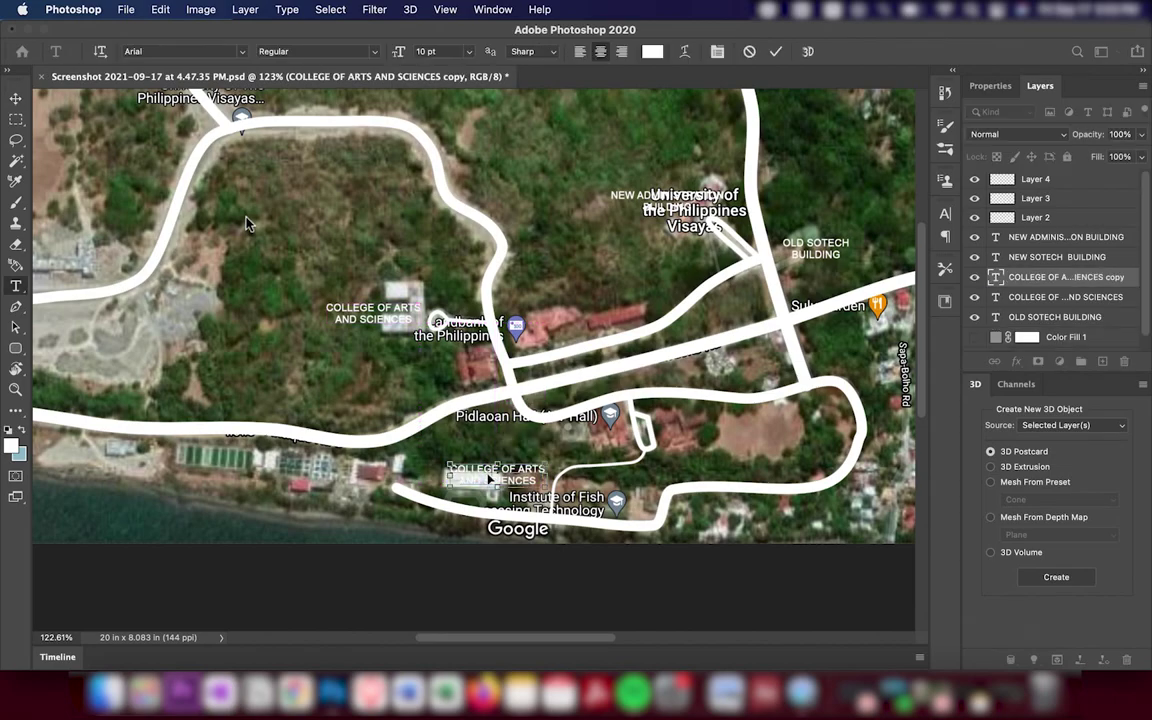
text(INSTITUTE)
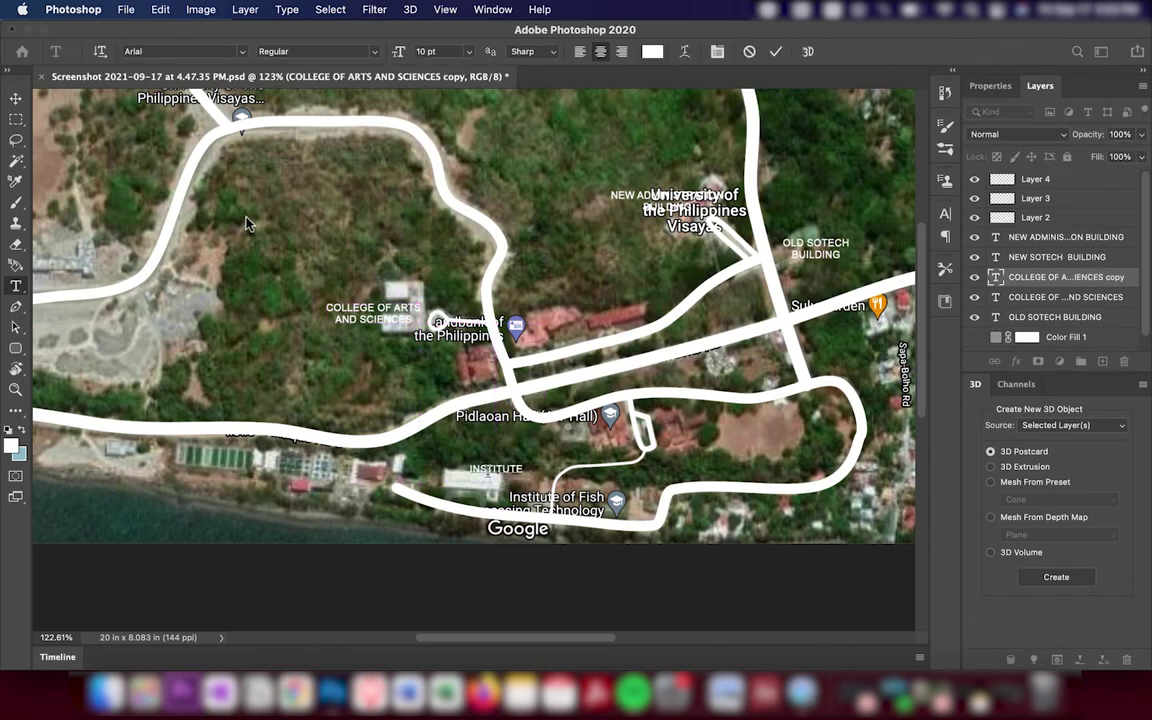
text( O)
text(F)
key(BackSpace)
text(LAOAN HALL)
click(15, 98)
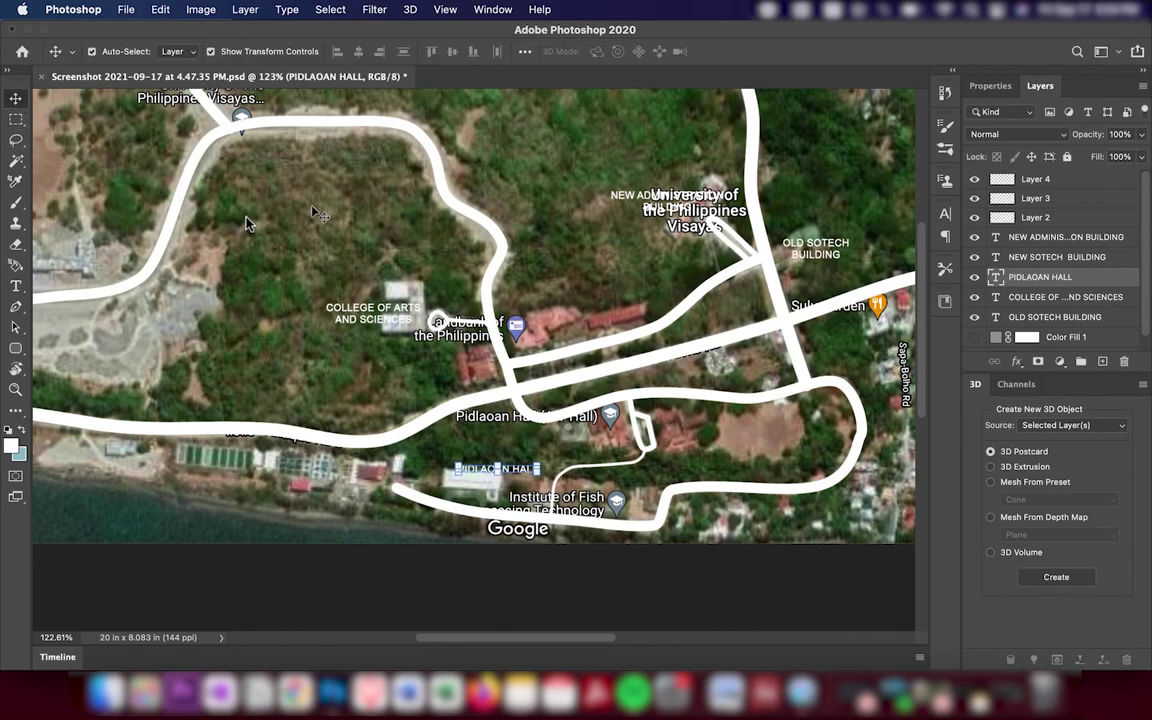
mouse_move(511, 470)
mouse_down()
mouse_move(607, 438)
mouse_move(593, 438)
mouse_move(821, 317)
mouse_move(641, 322)
mouse_move(640, 298)
mouse_up()
click(712, 390)
Add a two-line OLD ADMINISTRATION BUILDING label over the red-roofed buildings.
key(t)
double_click(630, 299)
text(CFOS)
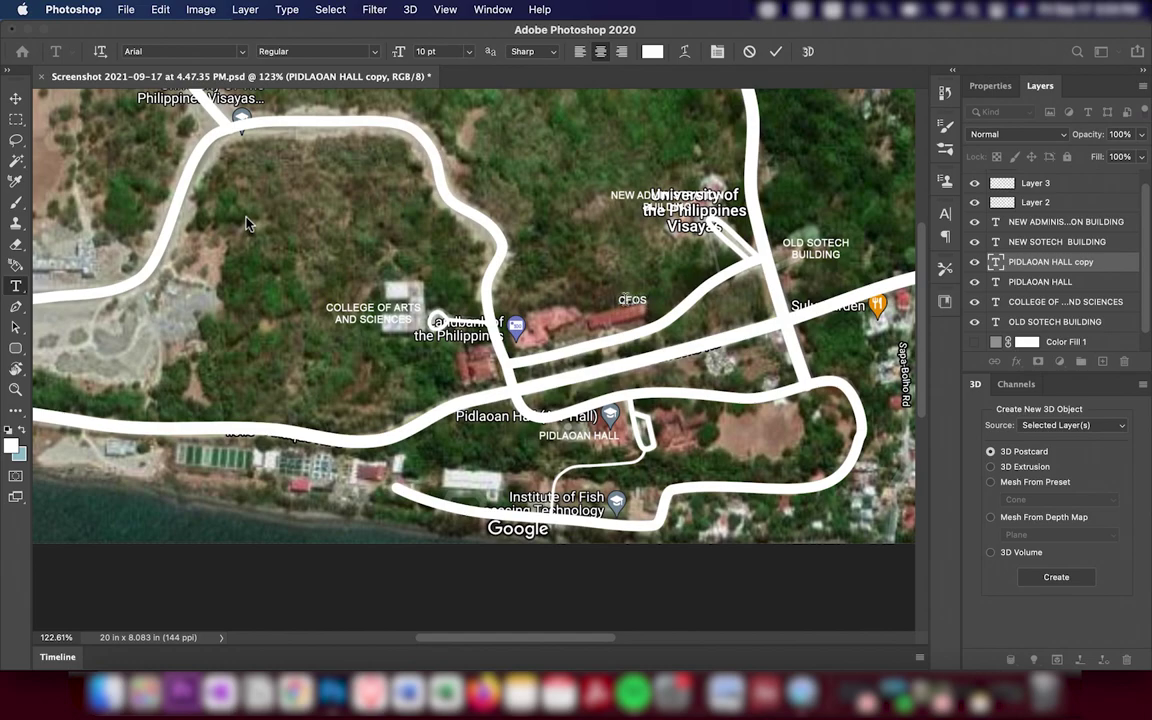
text( ADMIN)
text(ISTRATION BUILDING)
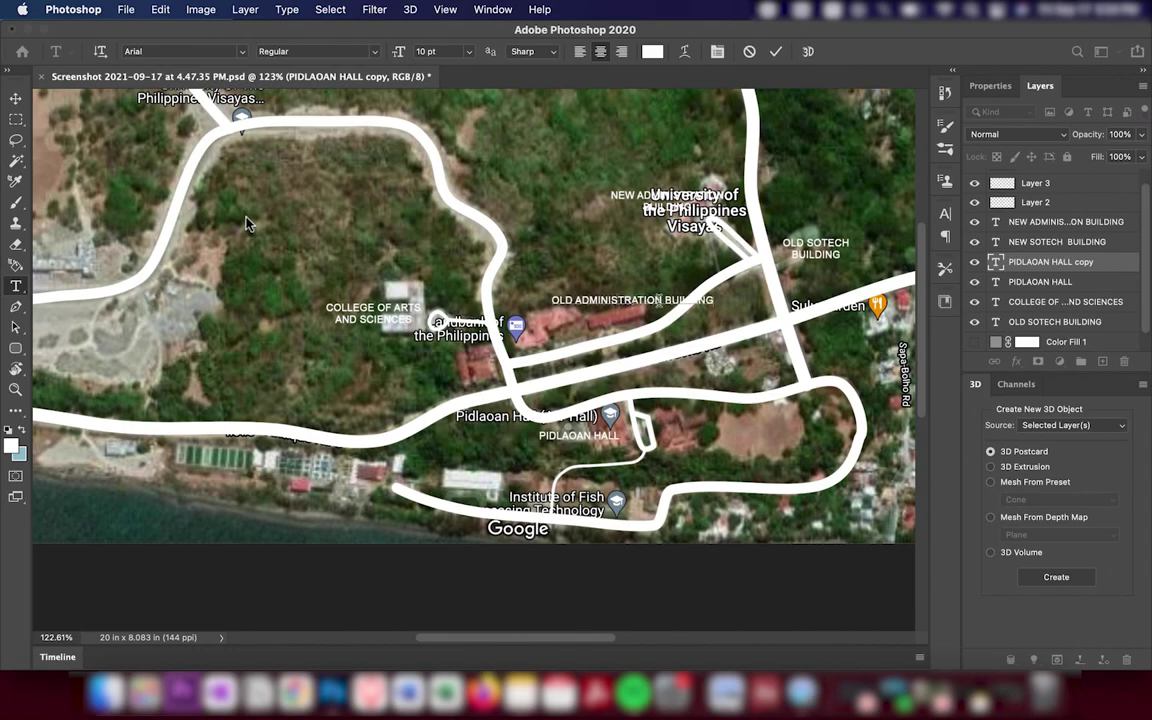
key(BackSpace)
key(Return)
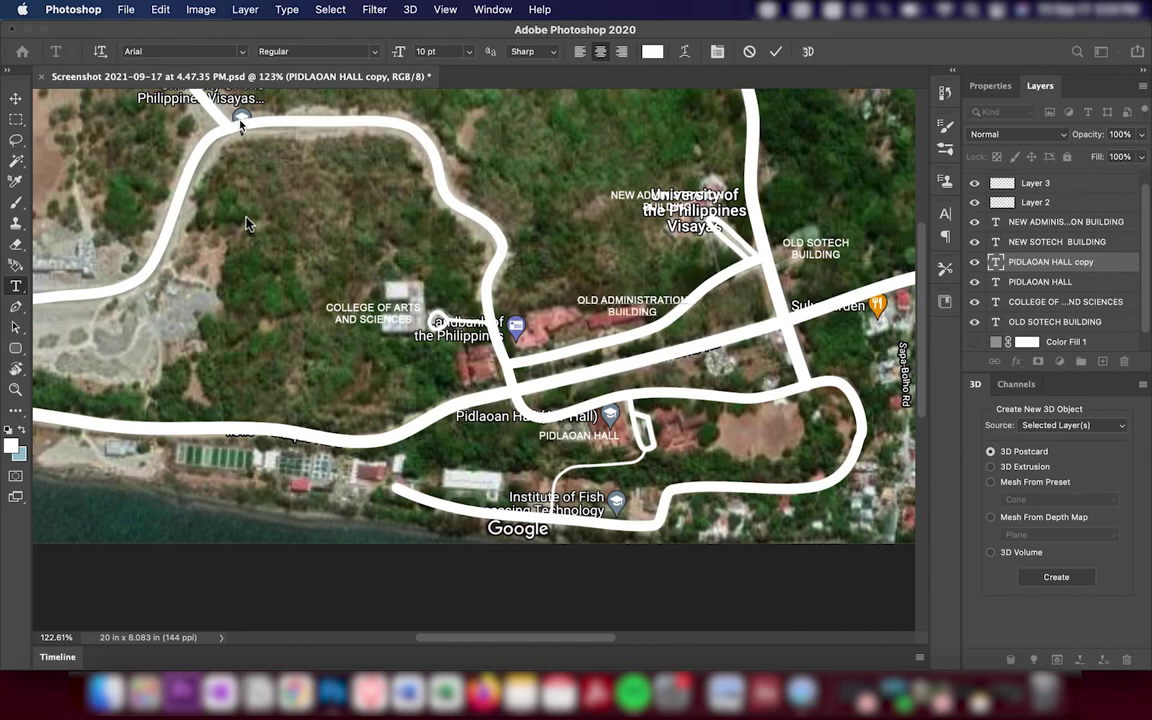
key(Escape)
key(v)
click(330, 193)
drag(650, 316, 636, 298)
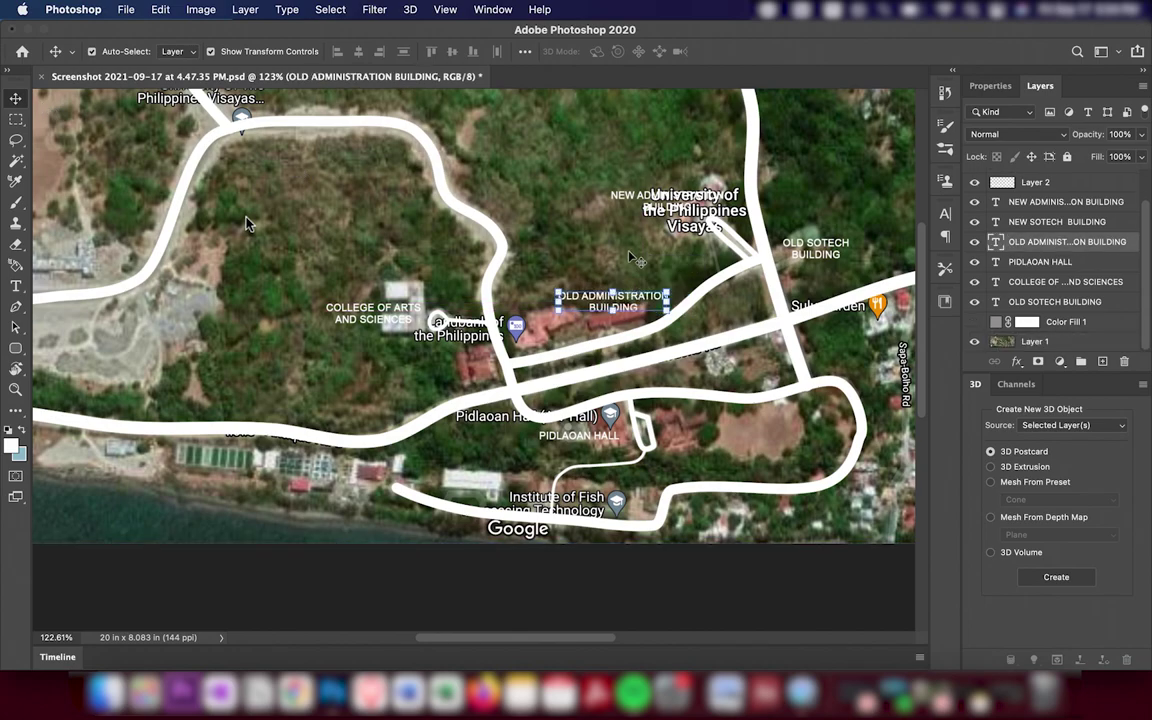
click(628, 253)
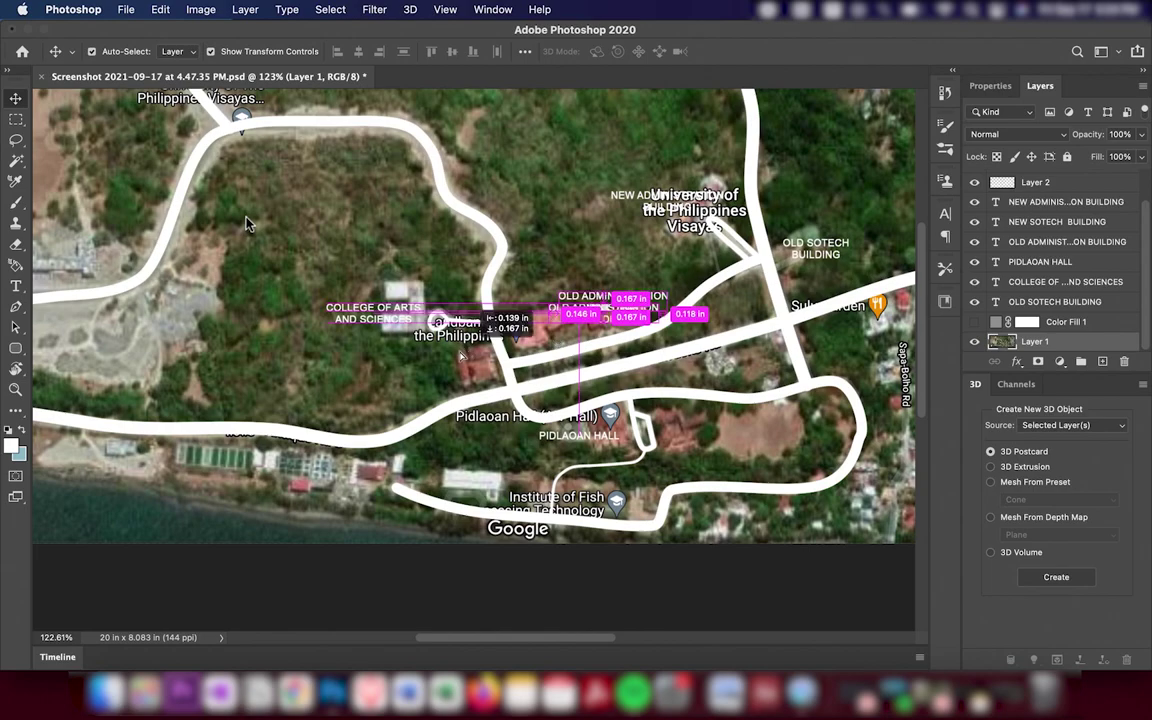
drag(606, 309, 445, 355)
Retype the copied label as CUB and move the OLD ADMINISTRATION BUILDING label into place.
key(t)
click(450, 360)
text(CUB)
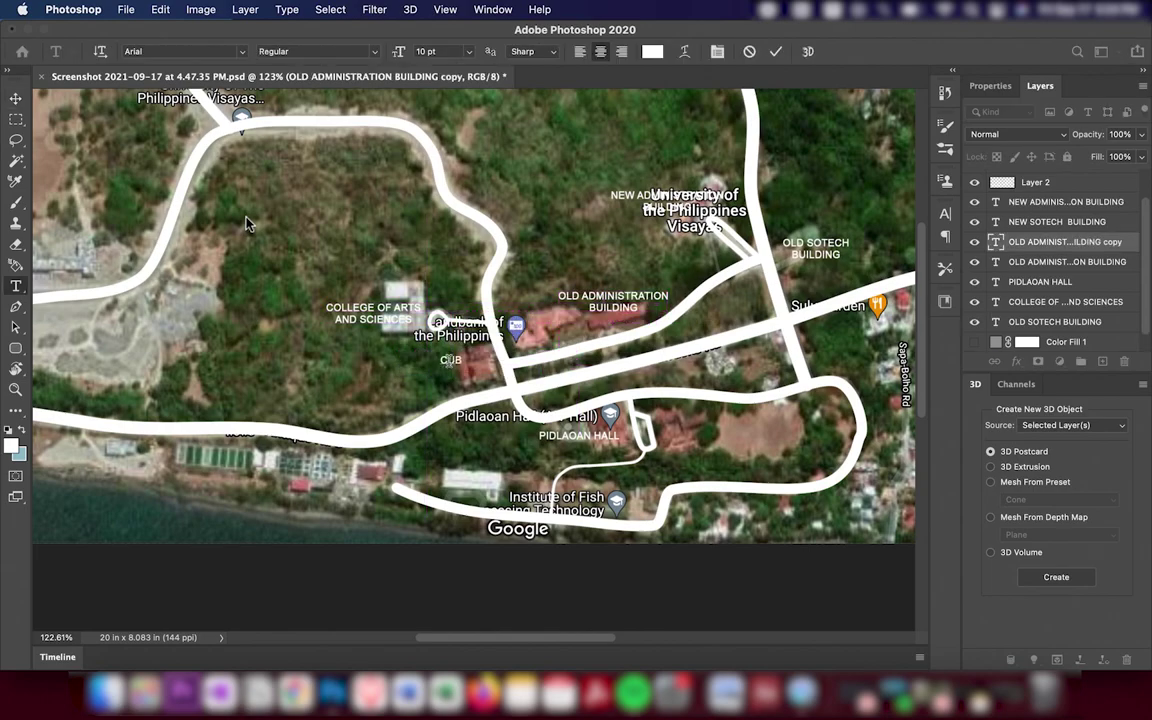
click(16, 99)
click(418, 353)
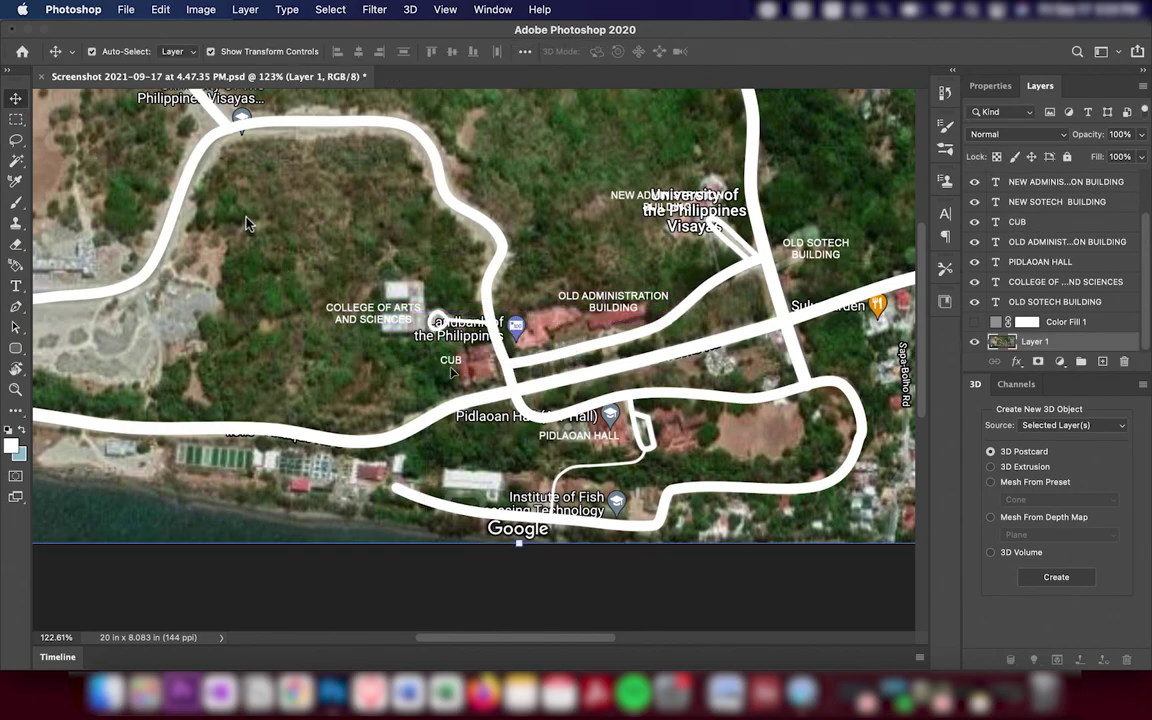
drag(451, 372, 481, 372)
key(super+z)
click(541, 257)
drag(606, 305, 610, 298)
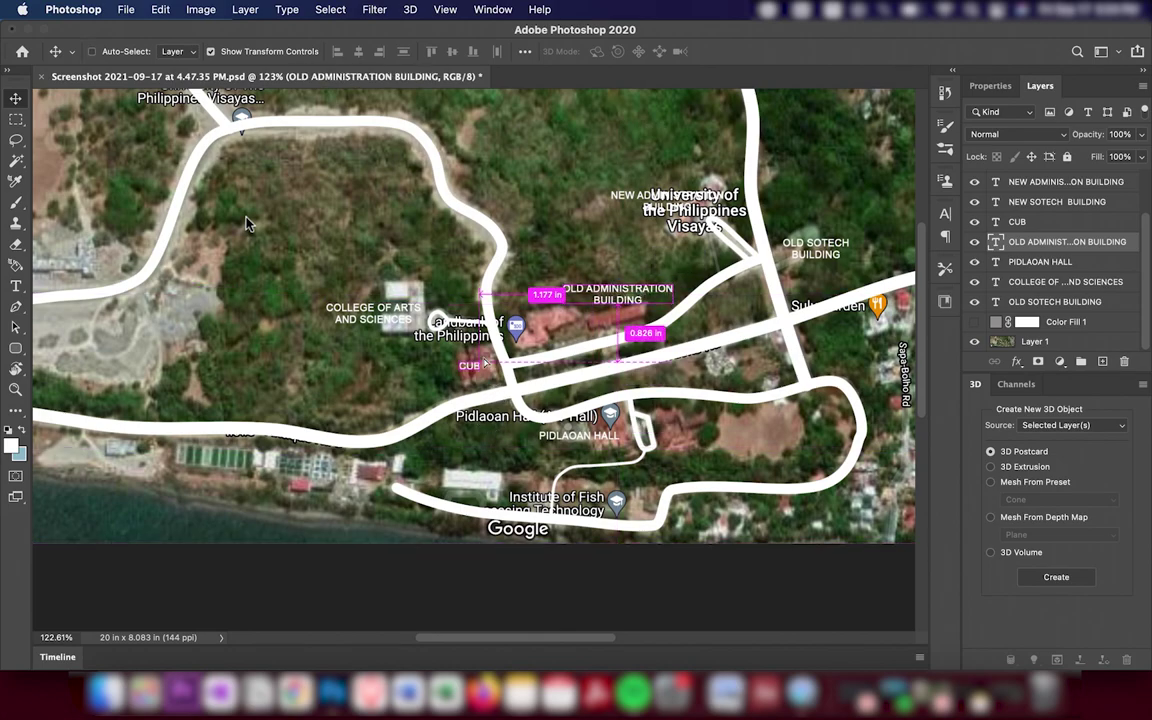
drag(492, 385, 488, 392)
super+click(470, 404)
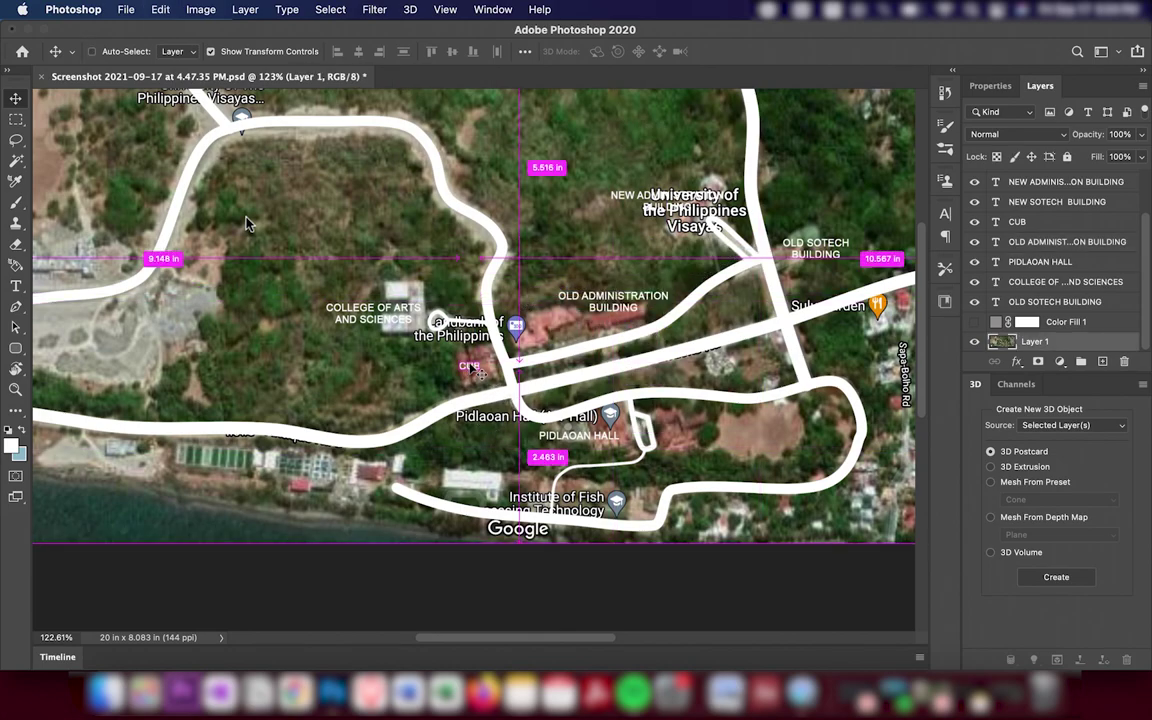
Add a LIBRARY label beside the administration building, save, and hide the satellite photo.
drag(469, 366, 549, 320)
double_click(549, 320)
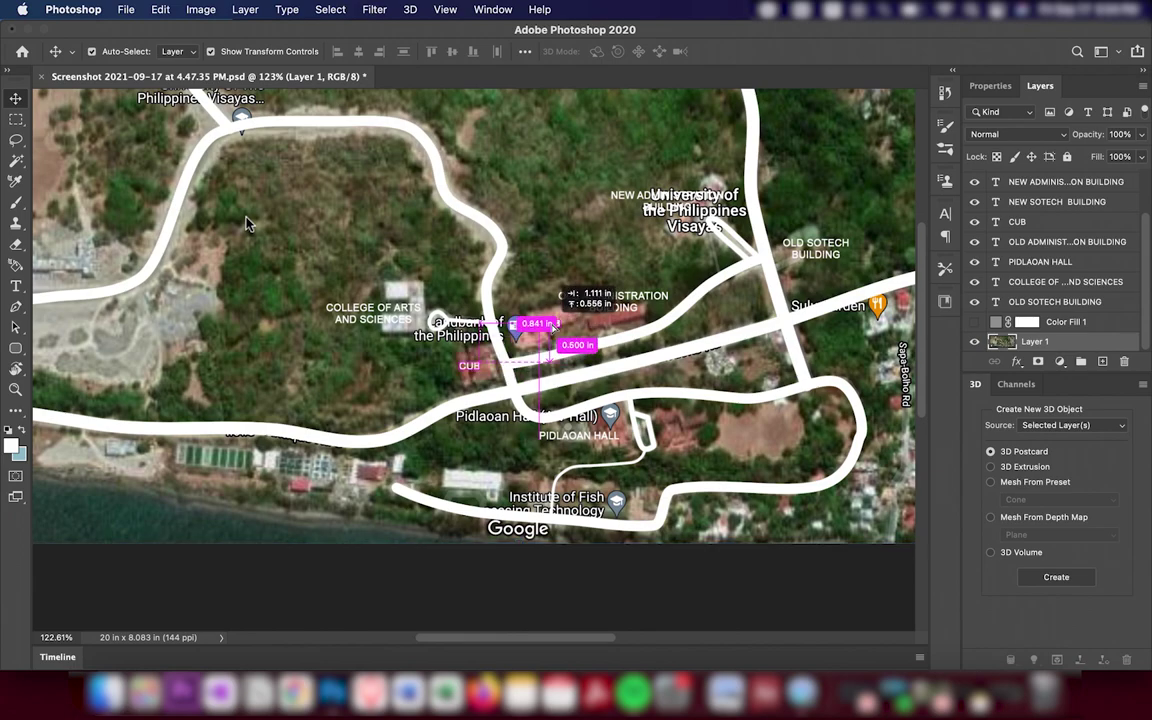
key(BackSpace)
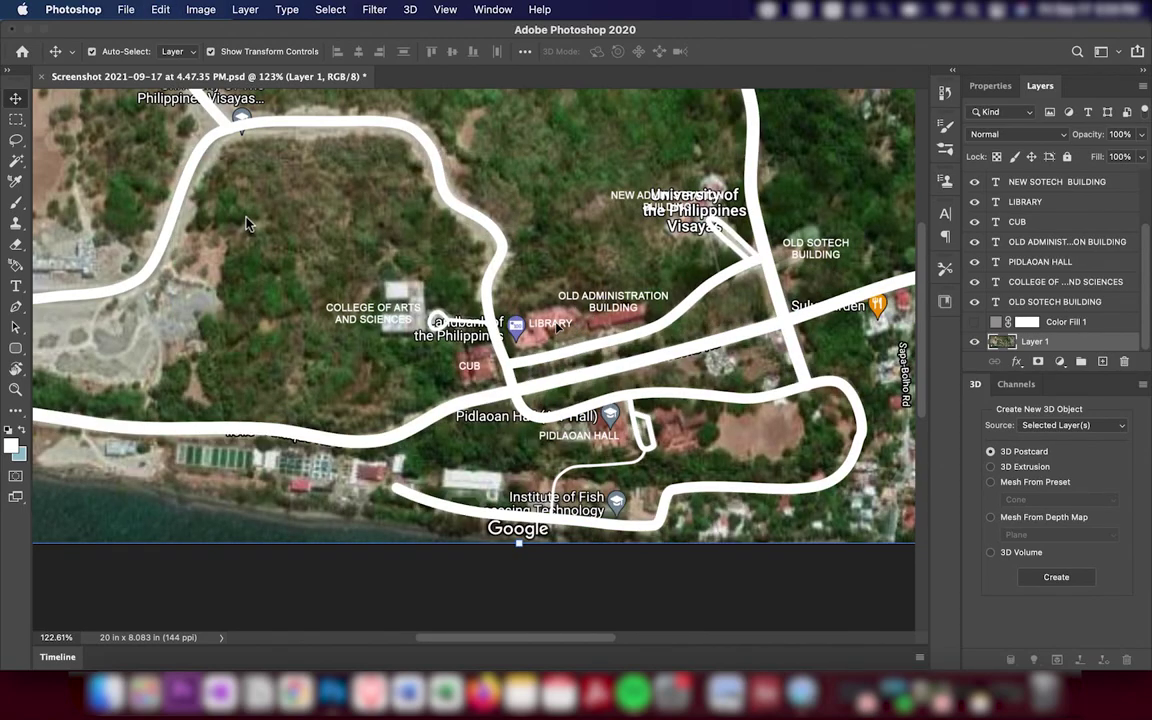
mouse_move(541, 324)
mouse_down()
mouse_move(558, 332)
mouse_move(543, 333)
mouse_up()
click(1000, 341)
key(ctrl+s)
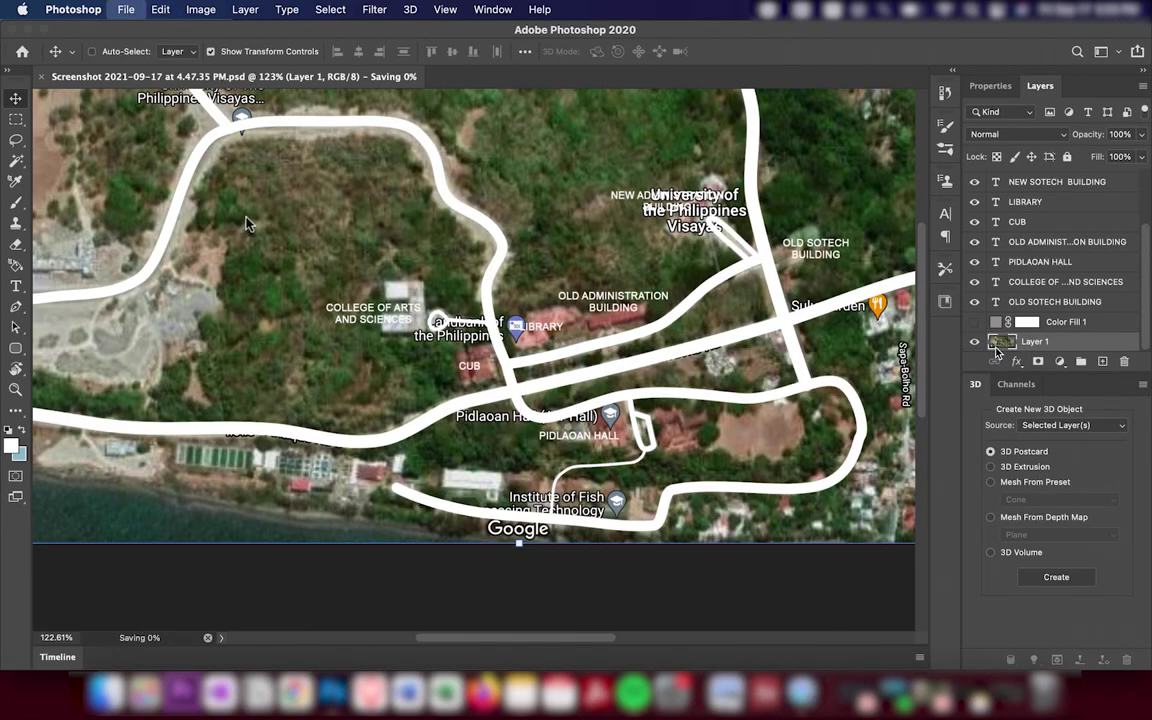
click(974, 321)
click(974, 341)
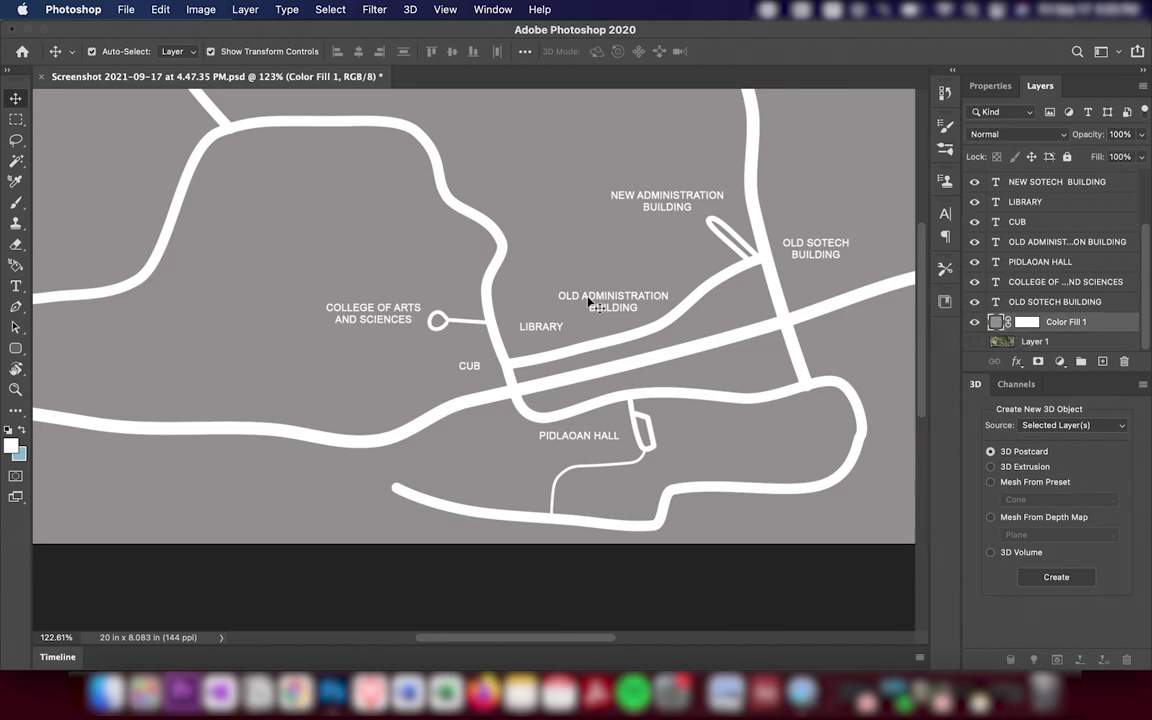
Duplicate the OLD SOTECH BUILDING label upward and retype it as TO UPV DORMITORIES.
click(975, 321)
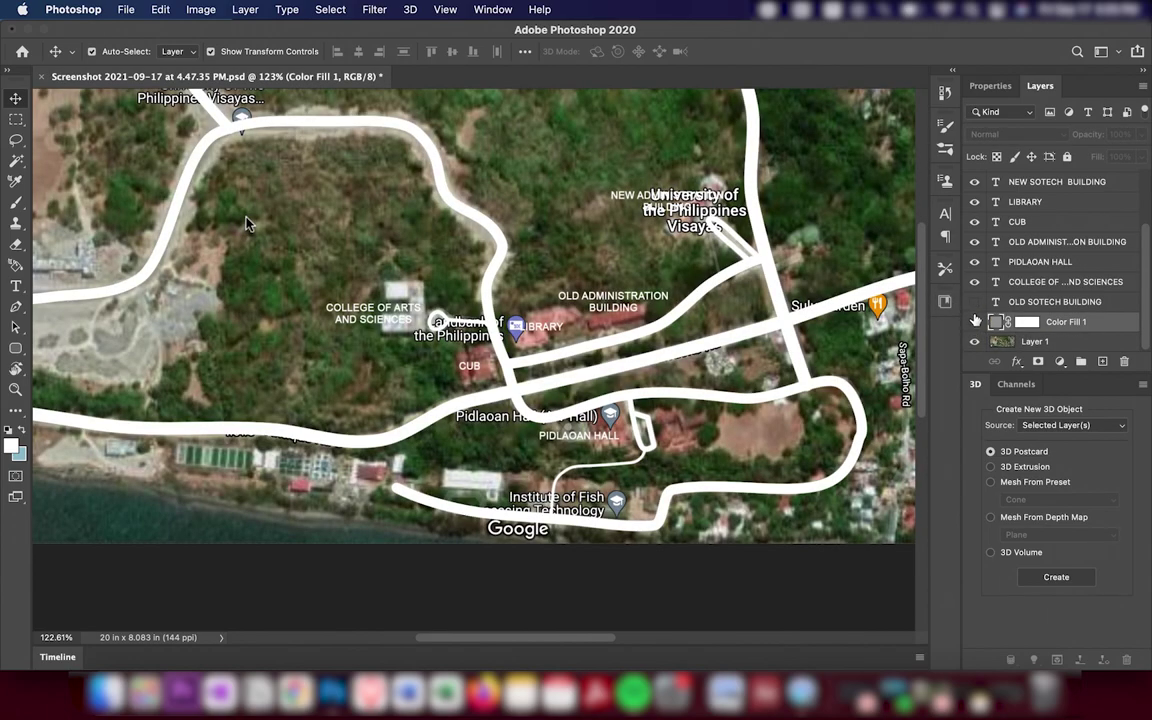
click(975, 321)
scroll(907, 252, up, 5)
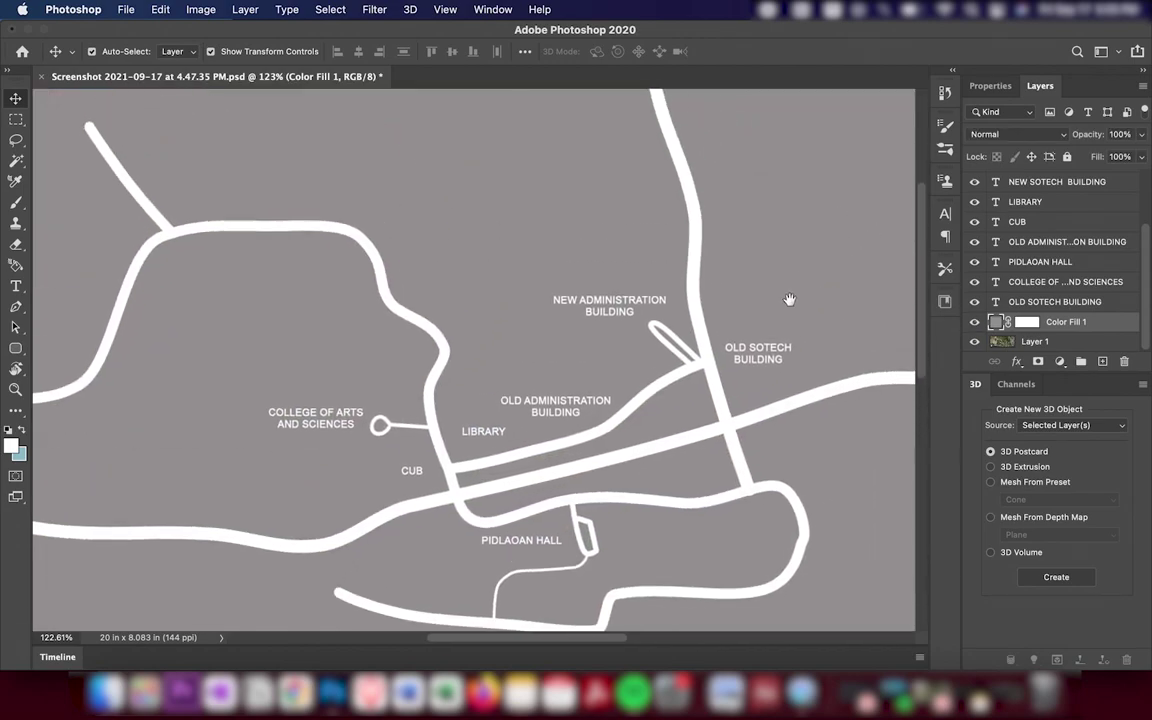
drag(745, 396, 733, 297)
double_click(733, 297)
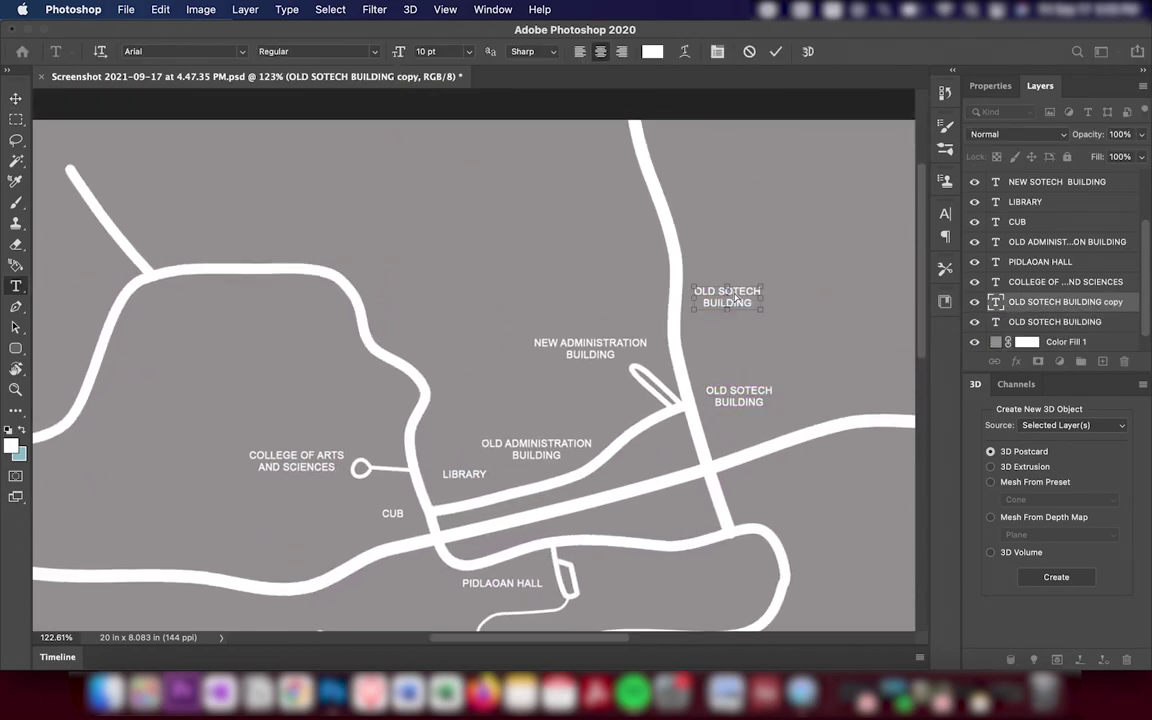
key(BackSpace)
text(DORM ARE)
key(super+a)
text(TO)
text( UPV DORM)
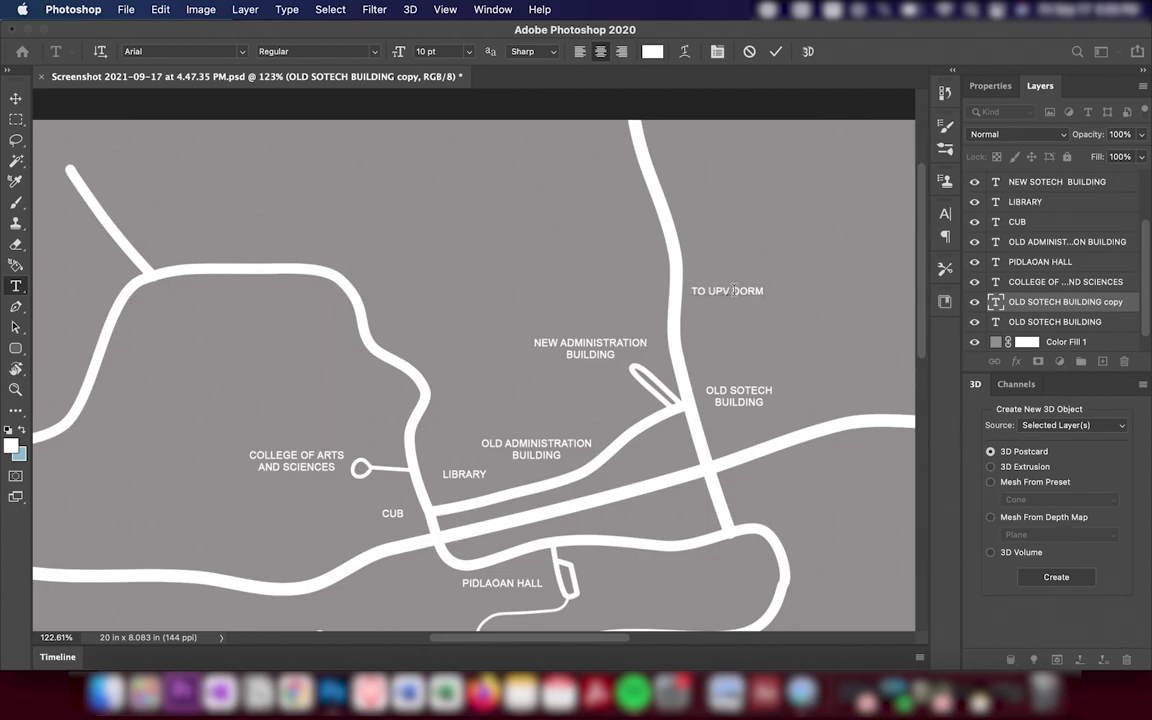
text(ITORIES)
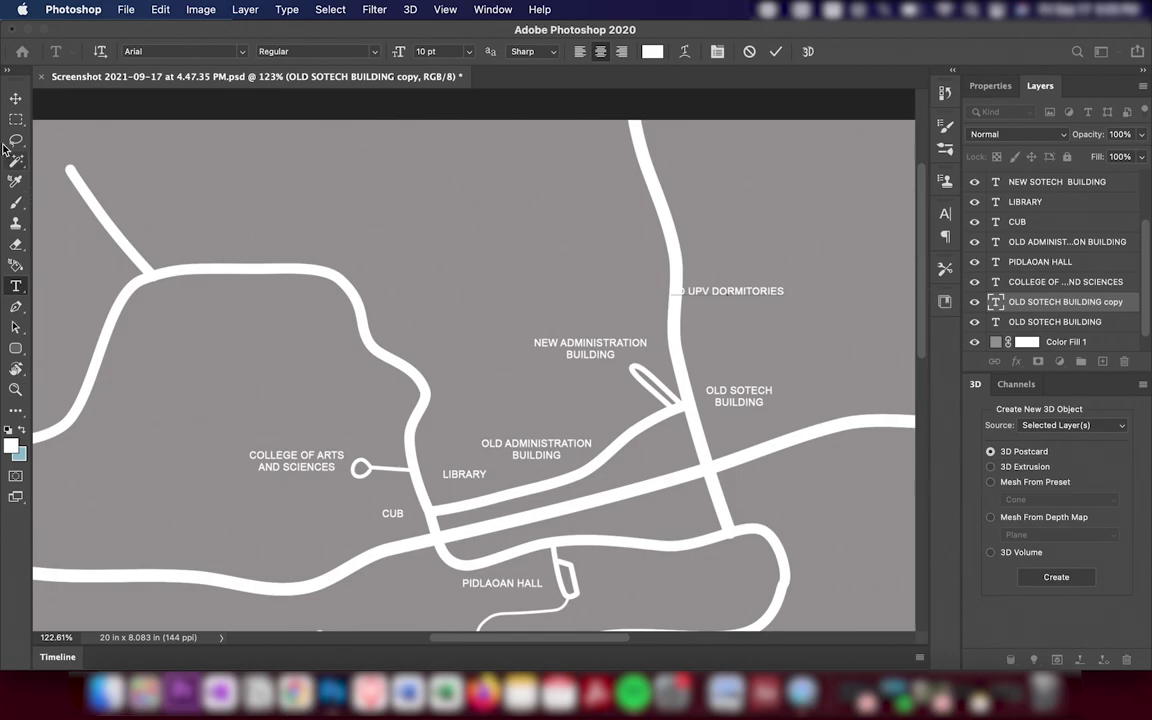
click(15, 98)
Move the TO UPV DORMITORIES label higher up the north–south road.
click(748, 290)
drag(748, 290, 756, 199)
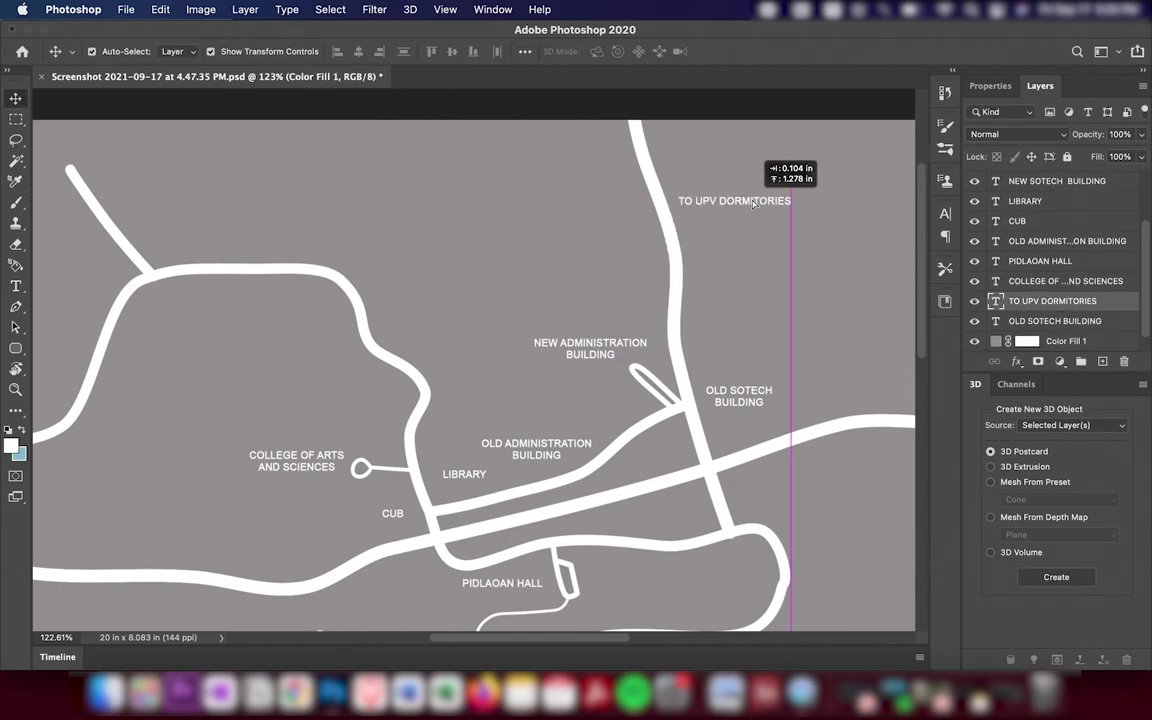
mouse_move(706, 352)
mouse_down()
mouse_move(663, 219)
mouse_move(650, 320)
mouse_up()
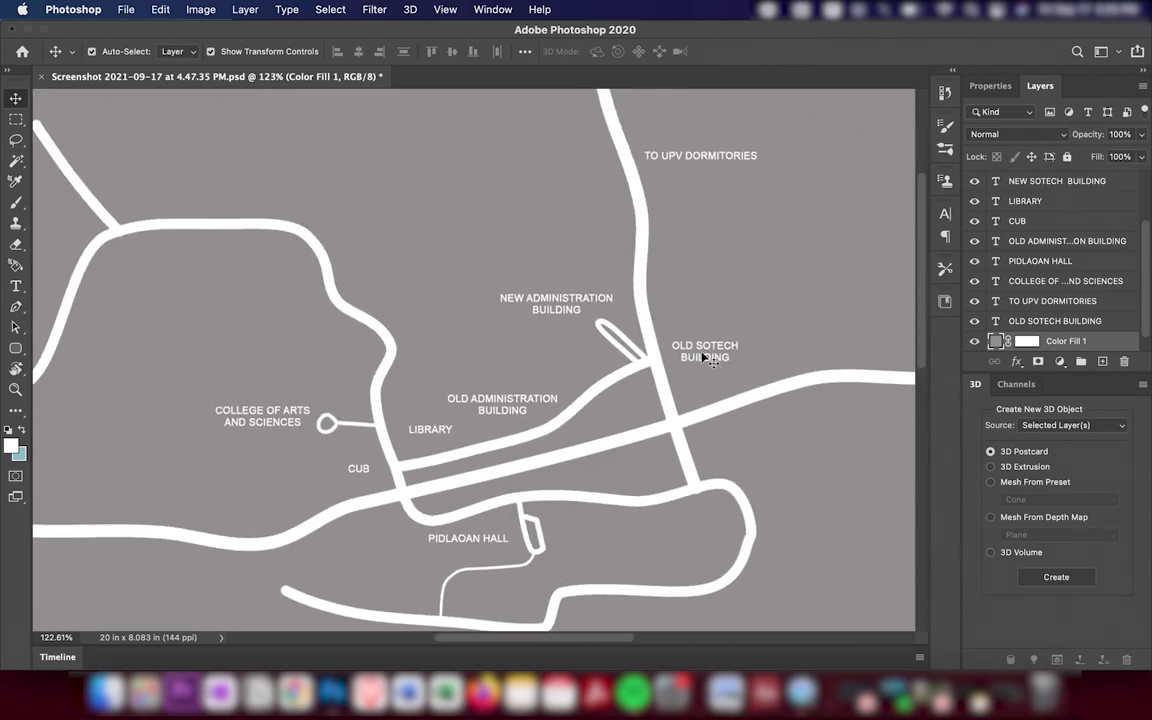
drag(620, 434, 644, 370)
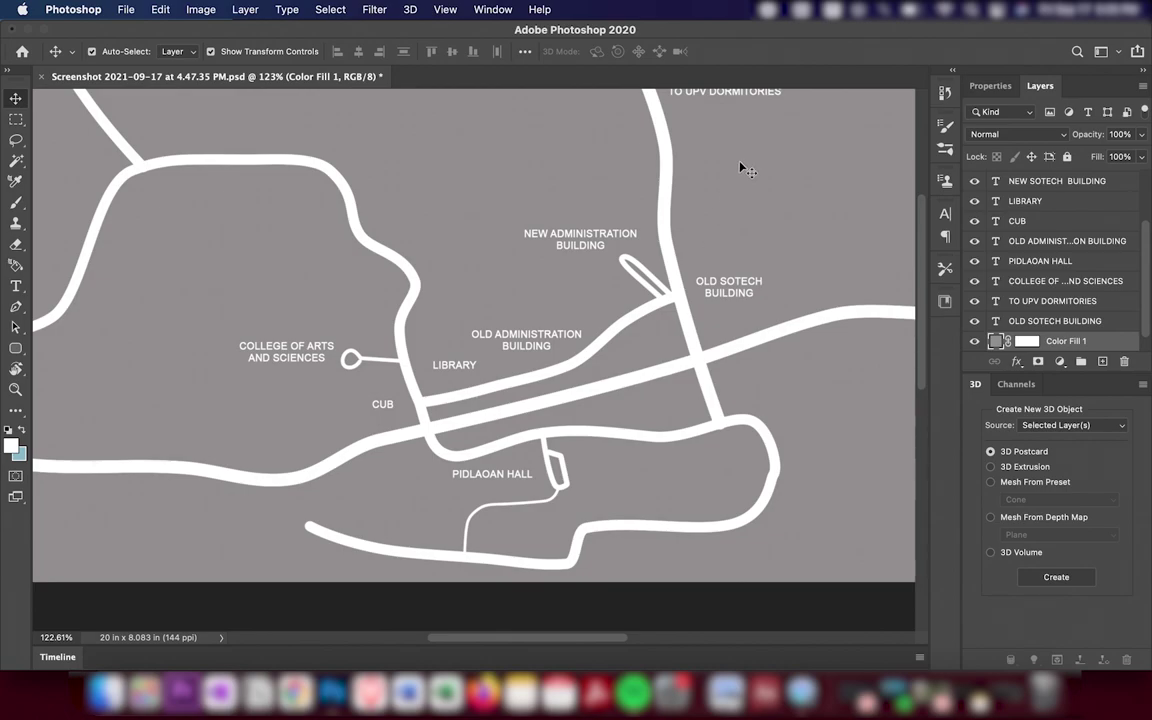
drag(742, 168, 751, 210)
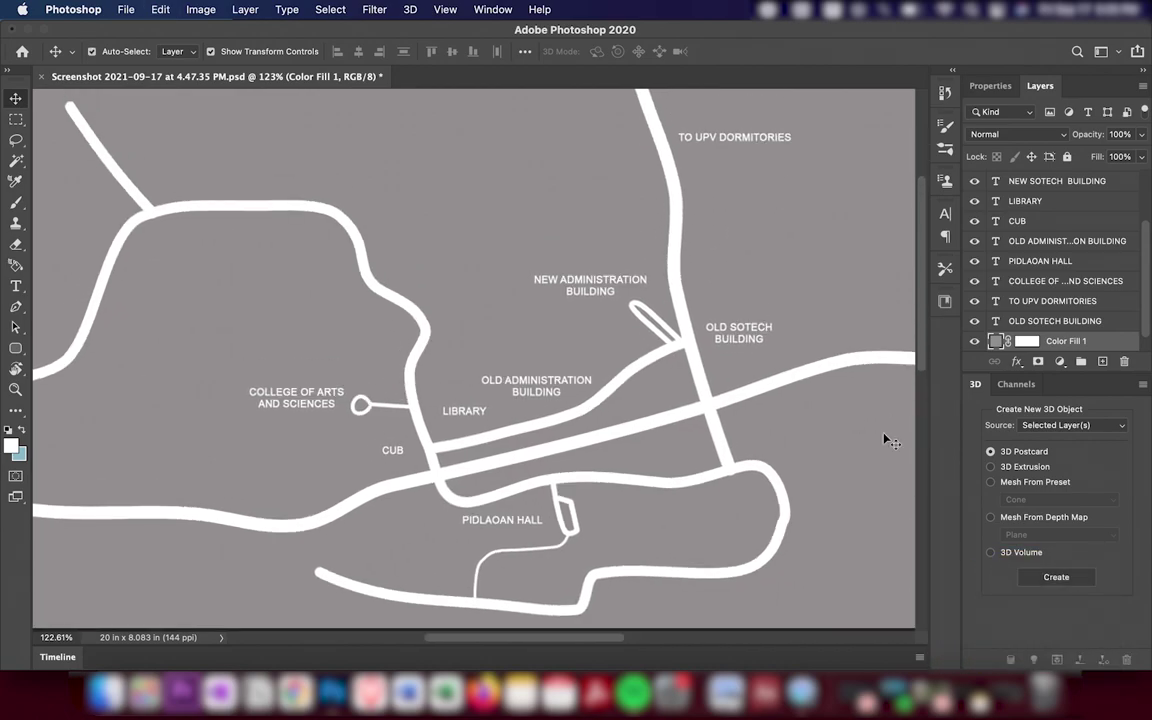
Copy the dormitories label down near the shore road and retype it as UPV NIMBB.
mouse_move(694, 128)
mouse_down()
mouse_move(522, 532)
mouse_move(420, 605)
mouse_up()
double_click(425, 558)
text(UPV NIMBB)
click(15, 98)
click(117, 252)
click(432, 572)
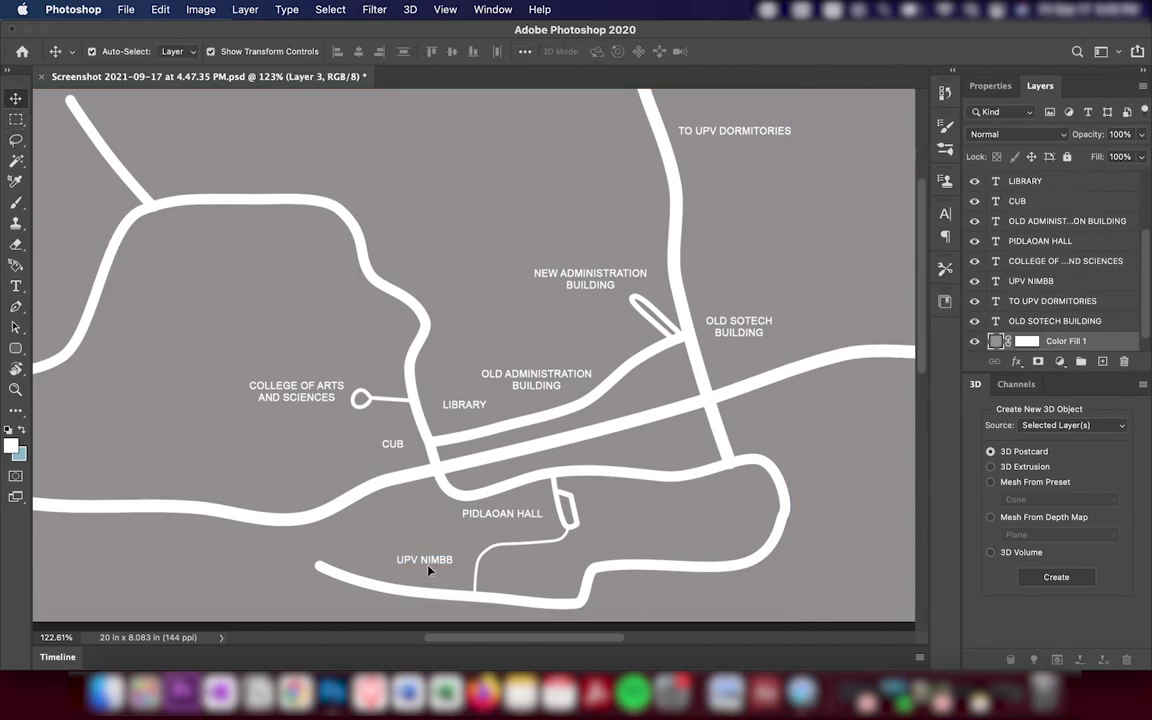
scroll(1062, 316, down, 1)
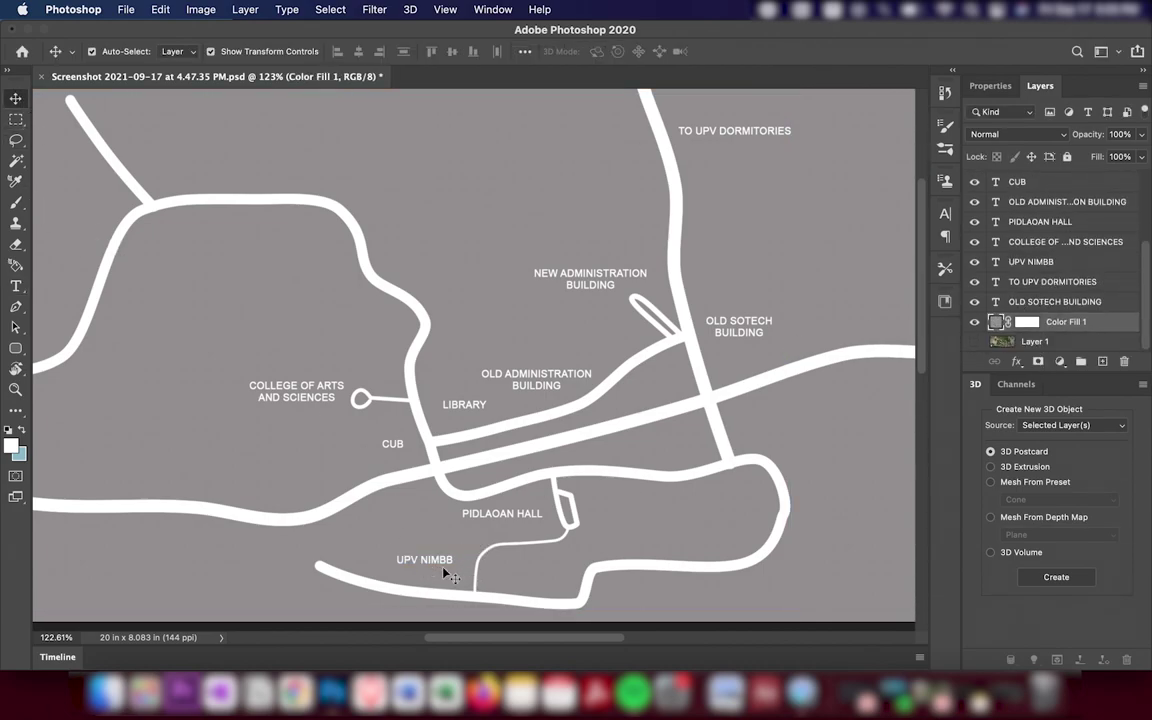
Hide the gray fill, show the satellite map, and move UPV NIMBB onto its building.
click(975, 321)
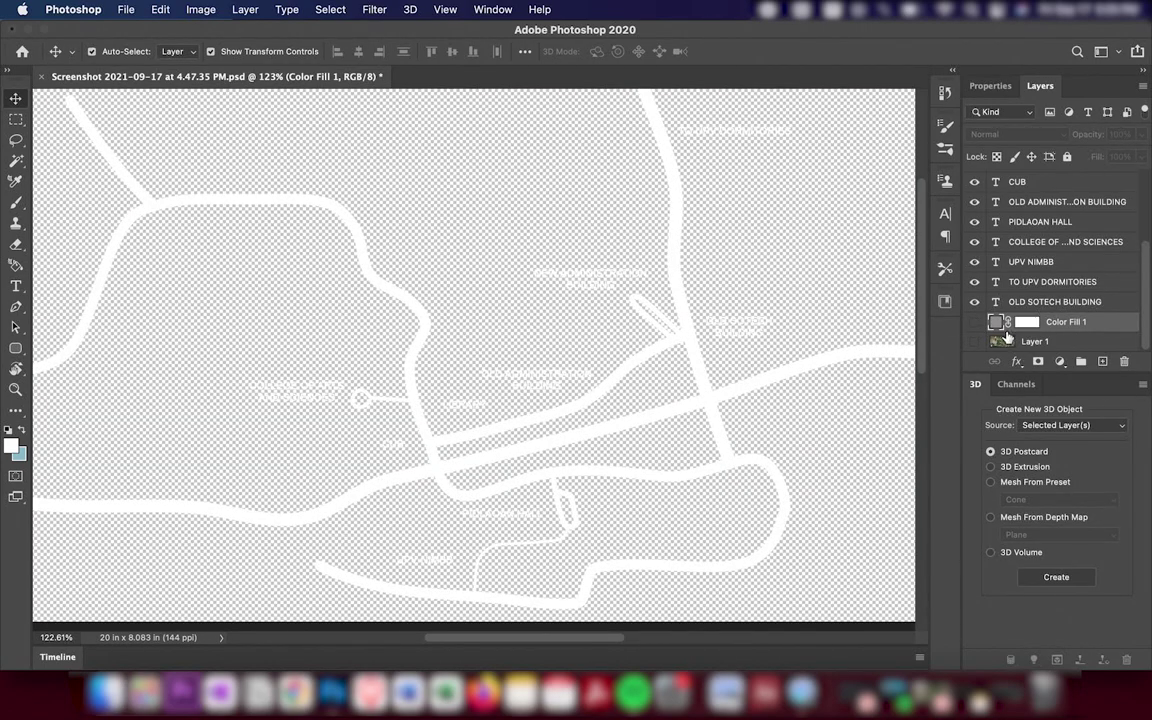
click(975, 341)
drag(391, 558, 420, 555)
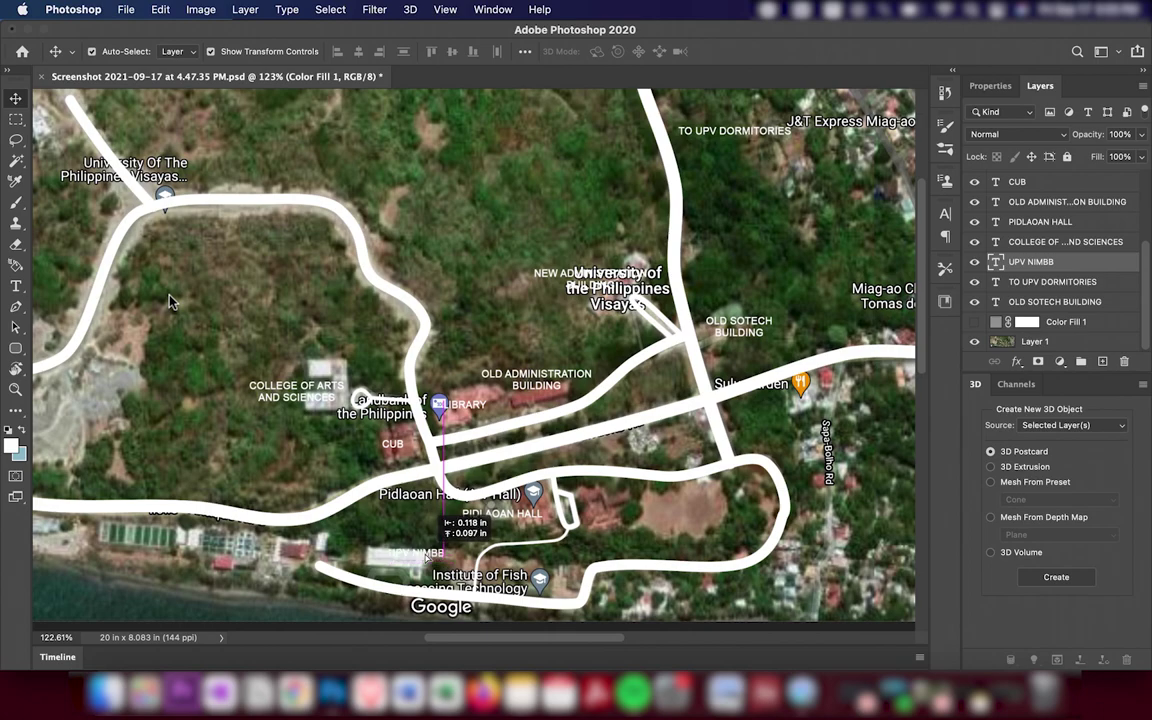
Duplicate UPV NIMBB to the right, retype it as UPV IFPT, and nudge it into place.
mouse_move(420, 555)
mouse_down()
mouse_move(540, 568)
mouse_move(530, 568)
mouse_up()
key(t)
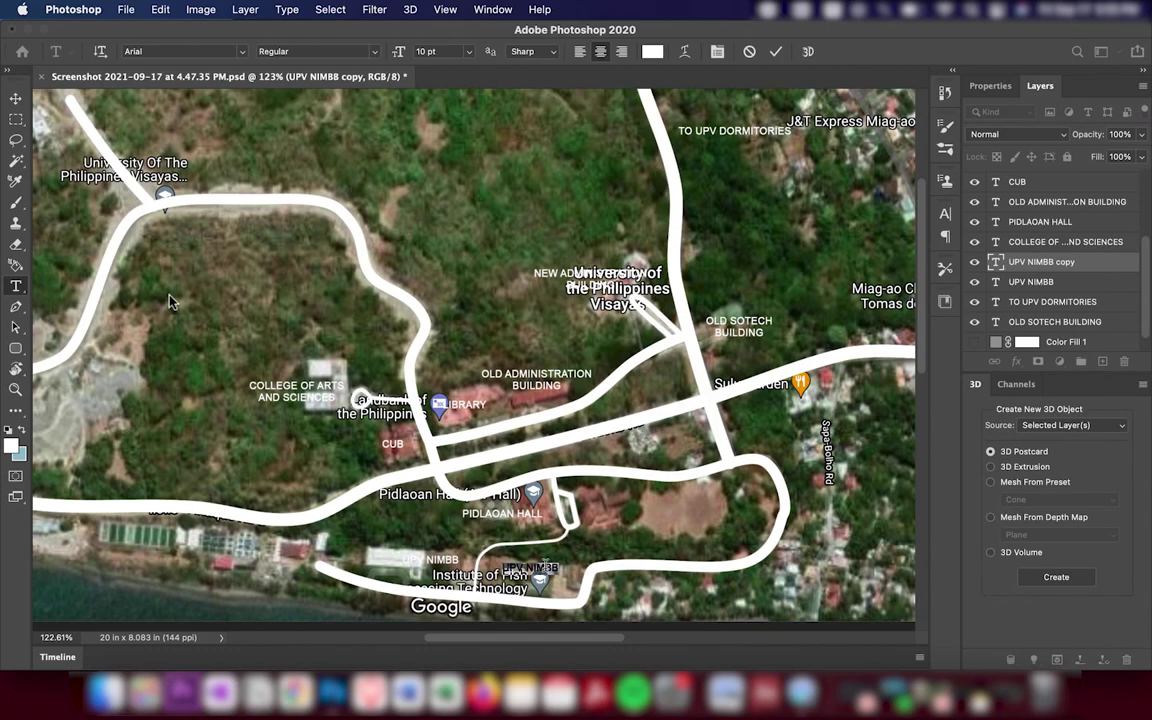
text(UP)
text(V IF)
text(PT)
key(Escape)
key(v)
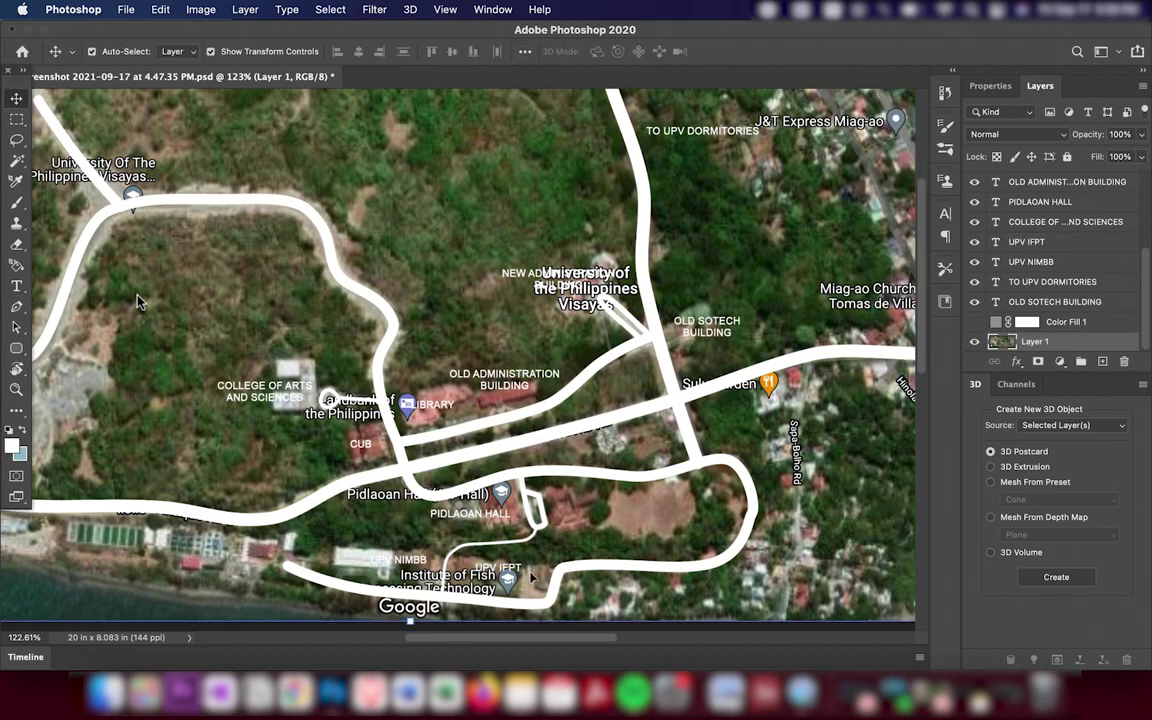
drag(519, 575, 510, 568)
Copy UPV IFPT beside the Pidlaoan Hall driveway and retype it as CFOS.
key(F1)
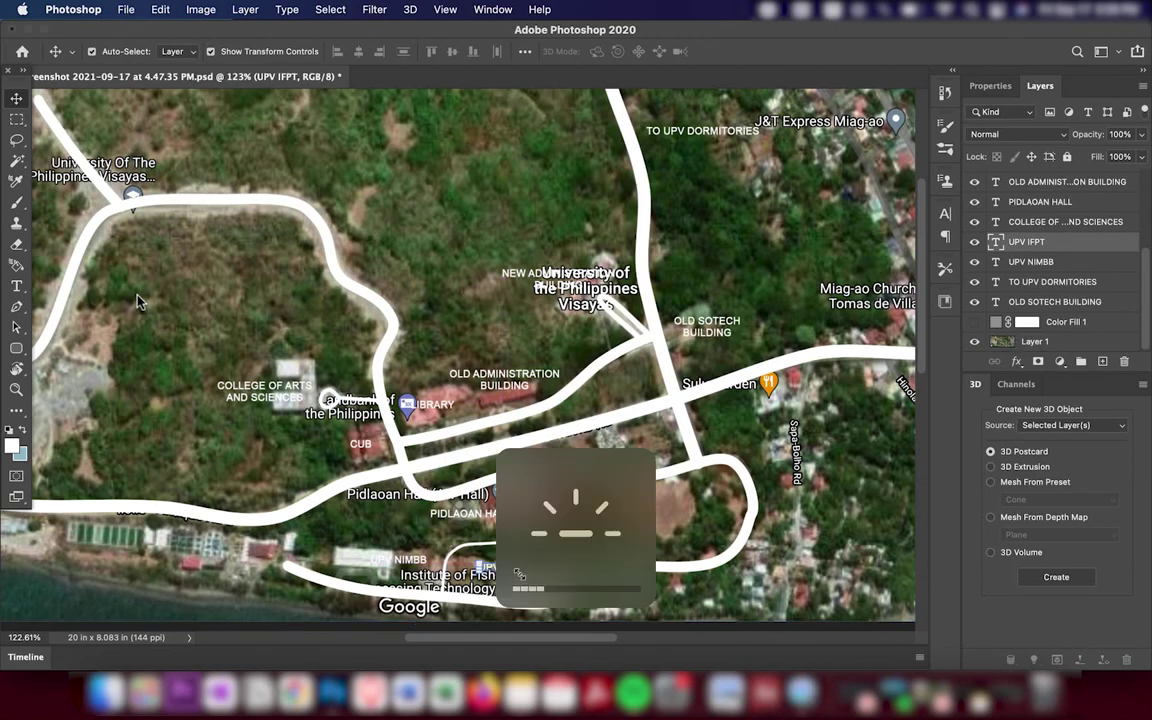
click(570, 518)
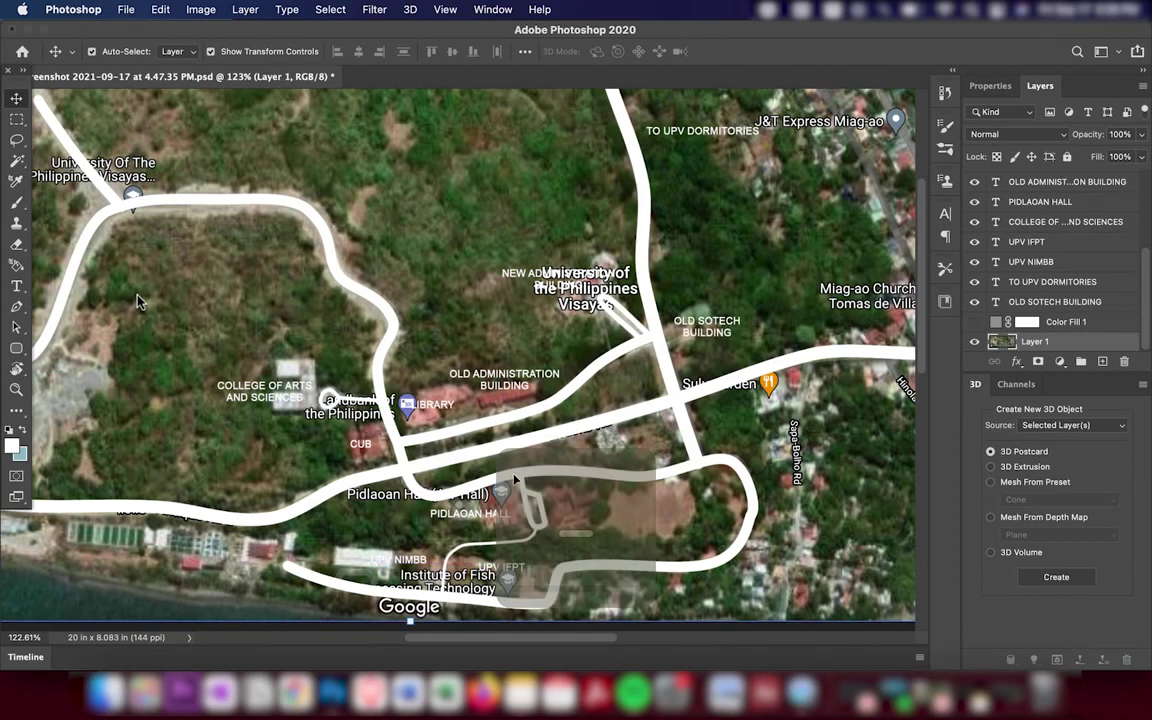
drag(138, 301, 172, 286)
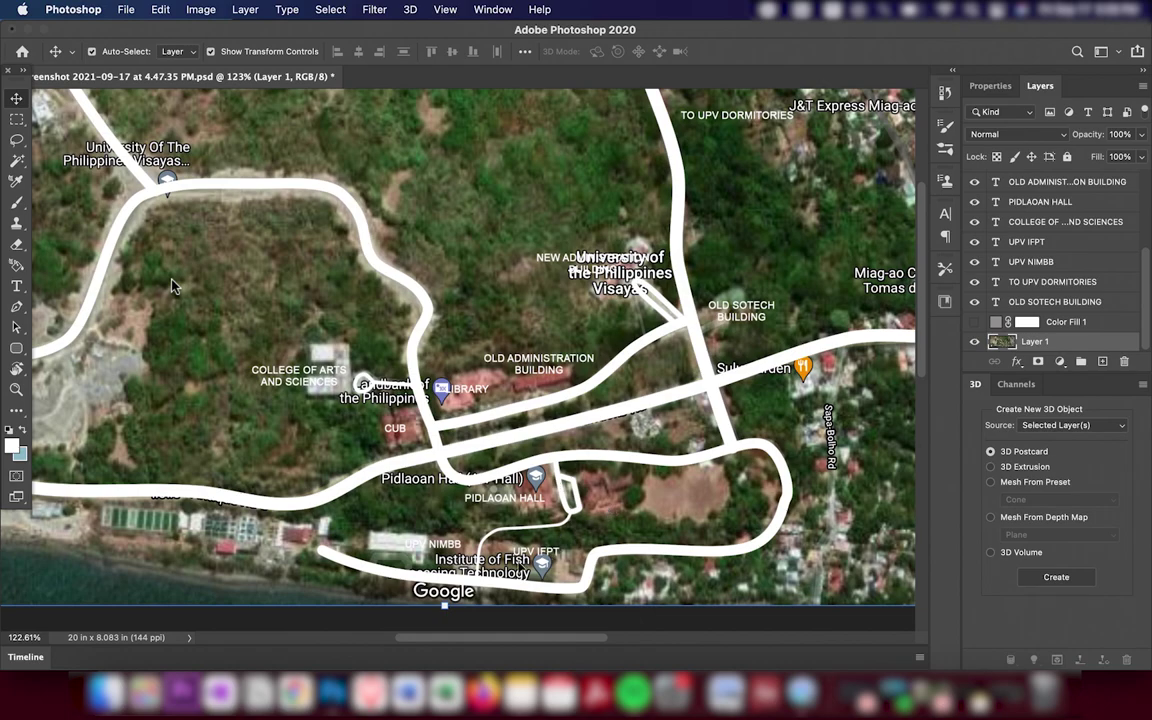
drag(535, 551, 607, 494)
double_click(607, 494)
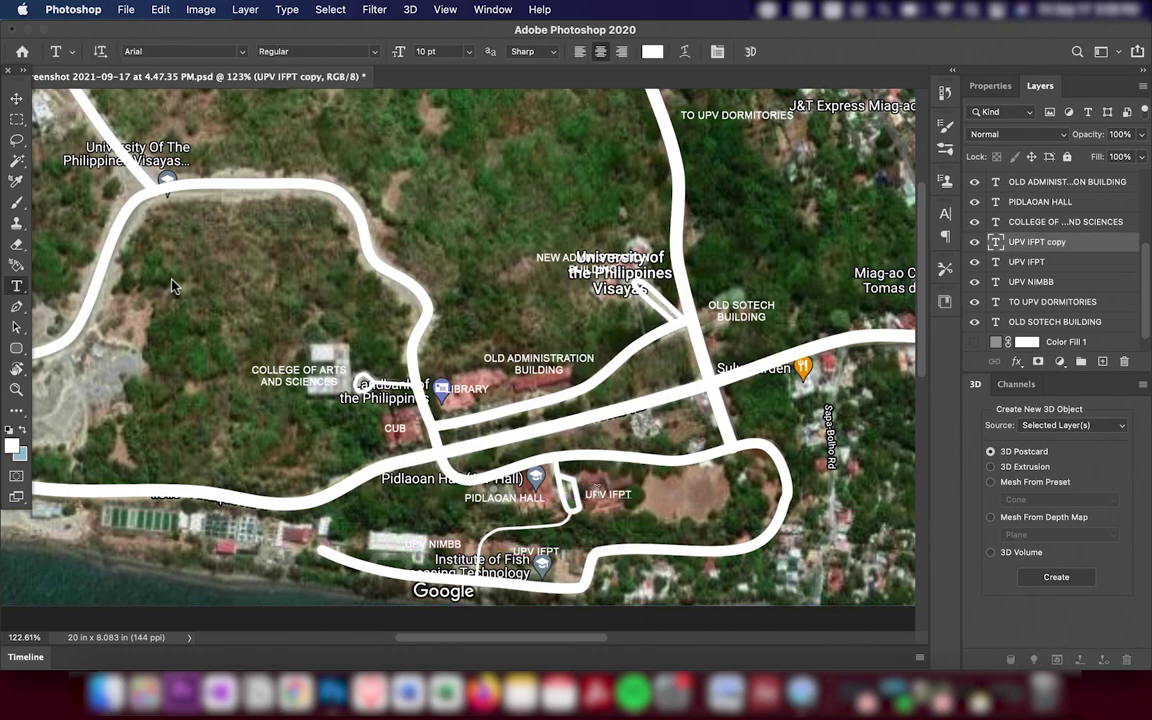
text(CFOS)
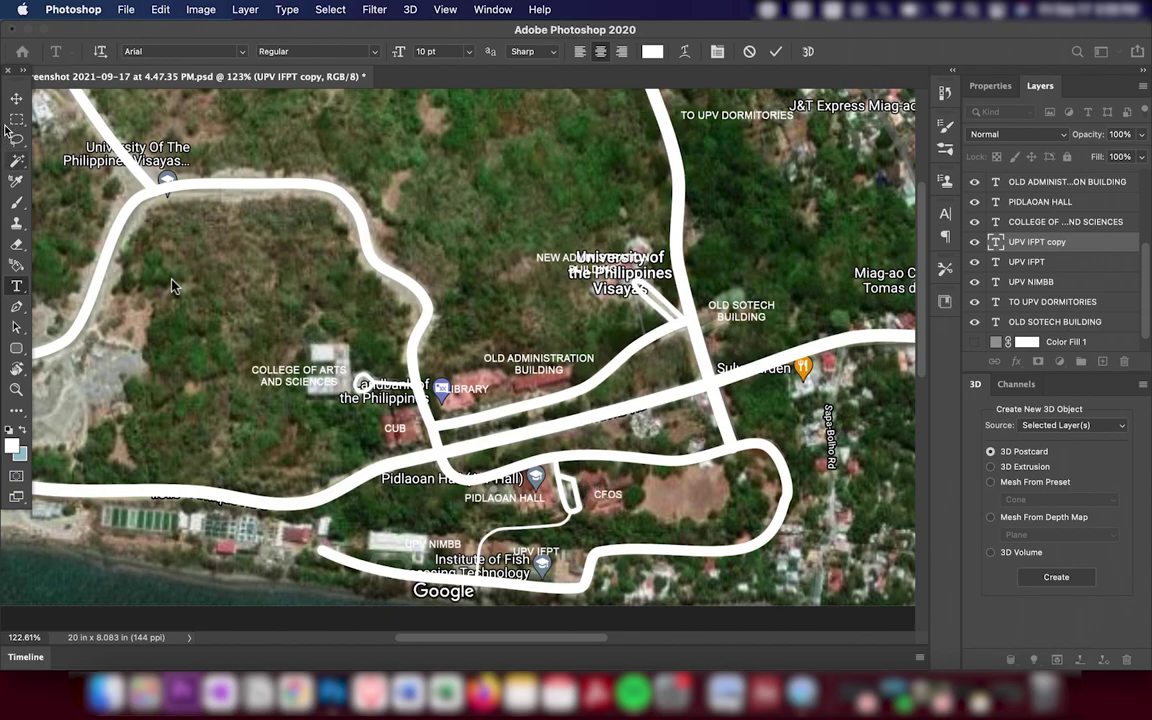
click(16, 98)
click(285, 162)
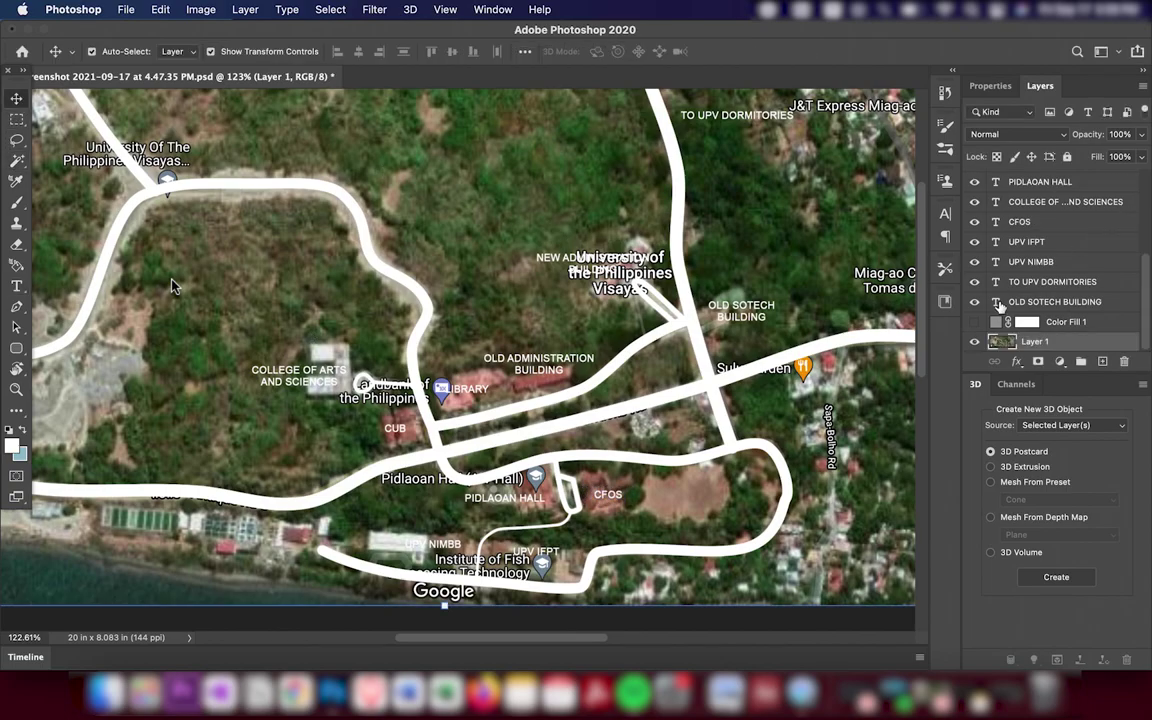
click(975, 341)
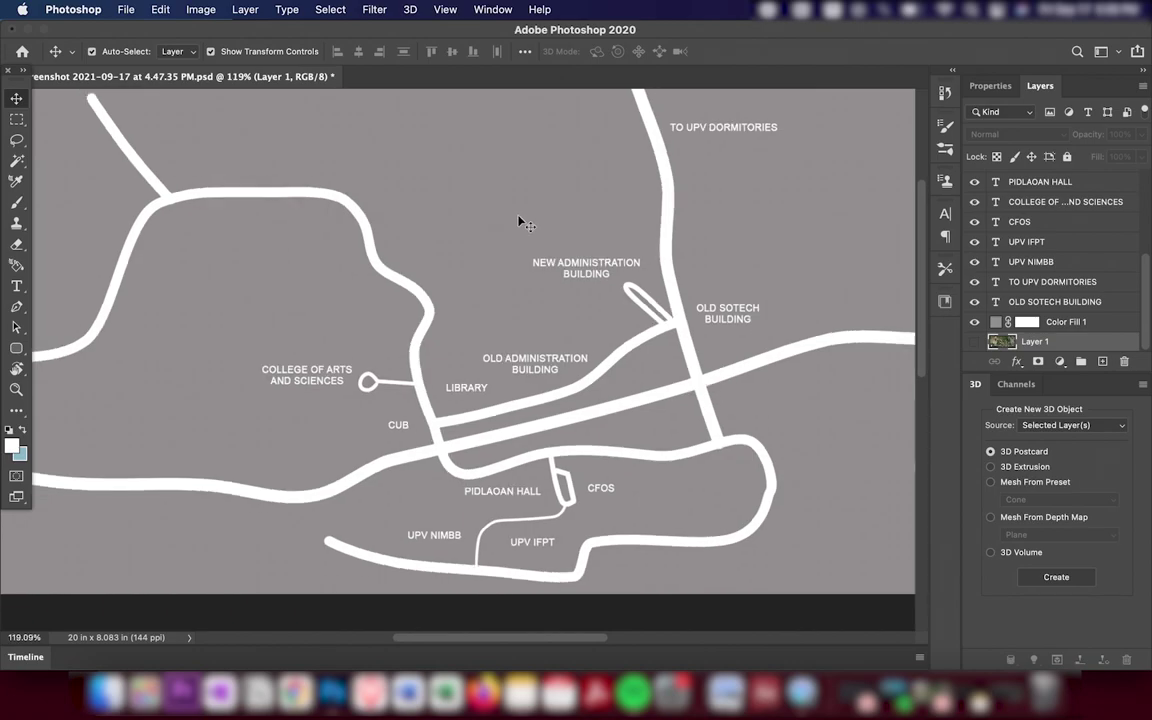
Copy COLLEGE OF ARTS AND SCIENCES to the upper left and retype it as PHILIPPINE GENOME CENTER VISAYAS.
scroll(520, 222, down, 3)
scroll(249, 249, up, 3)
scroll(400, 330, up, 1)
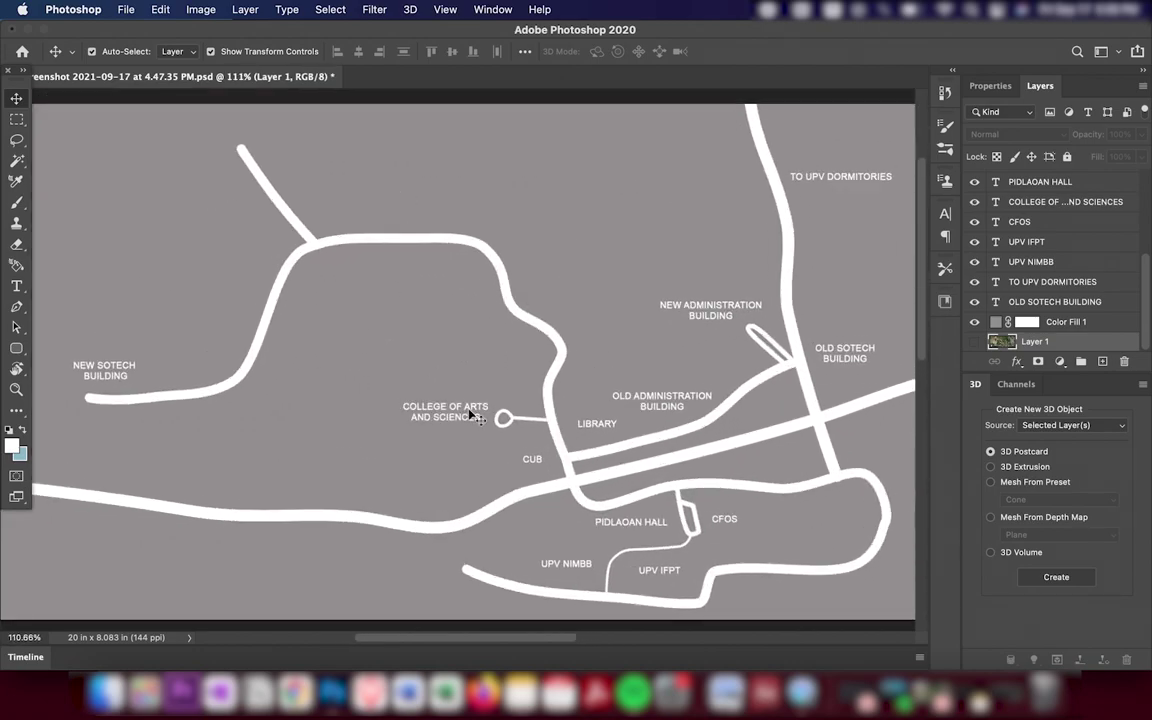
drag(445, 411, 202, 211)
double_click(220, 207)
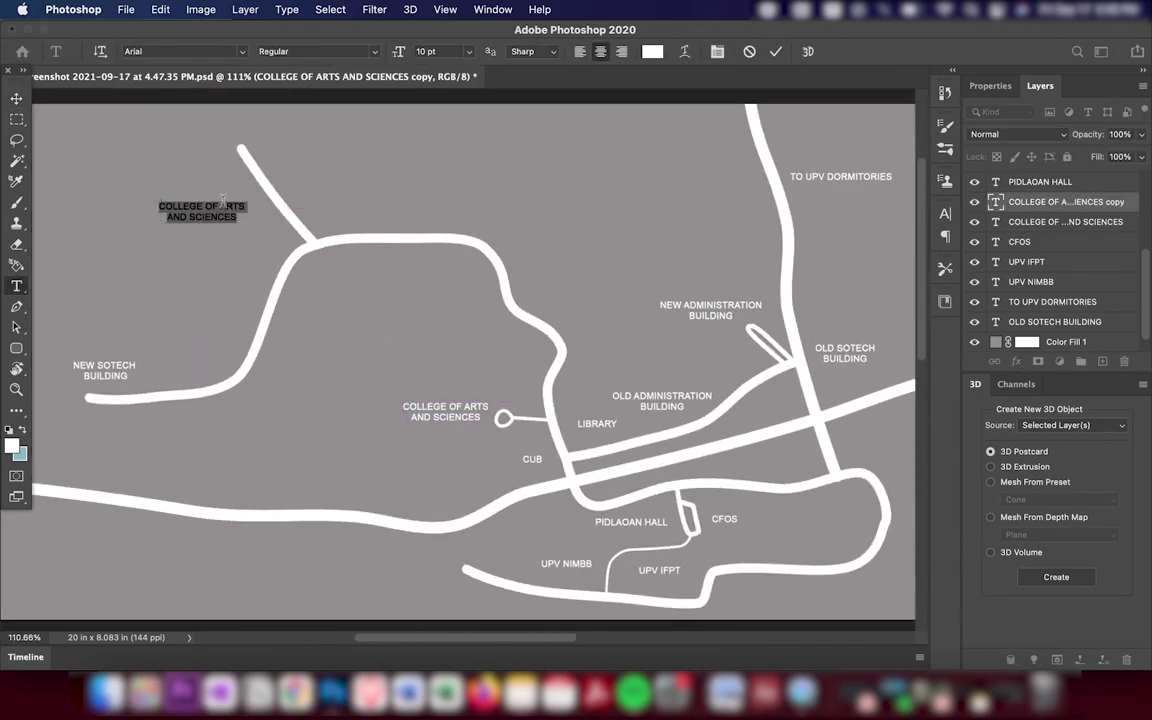
text(REG)
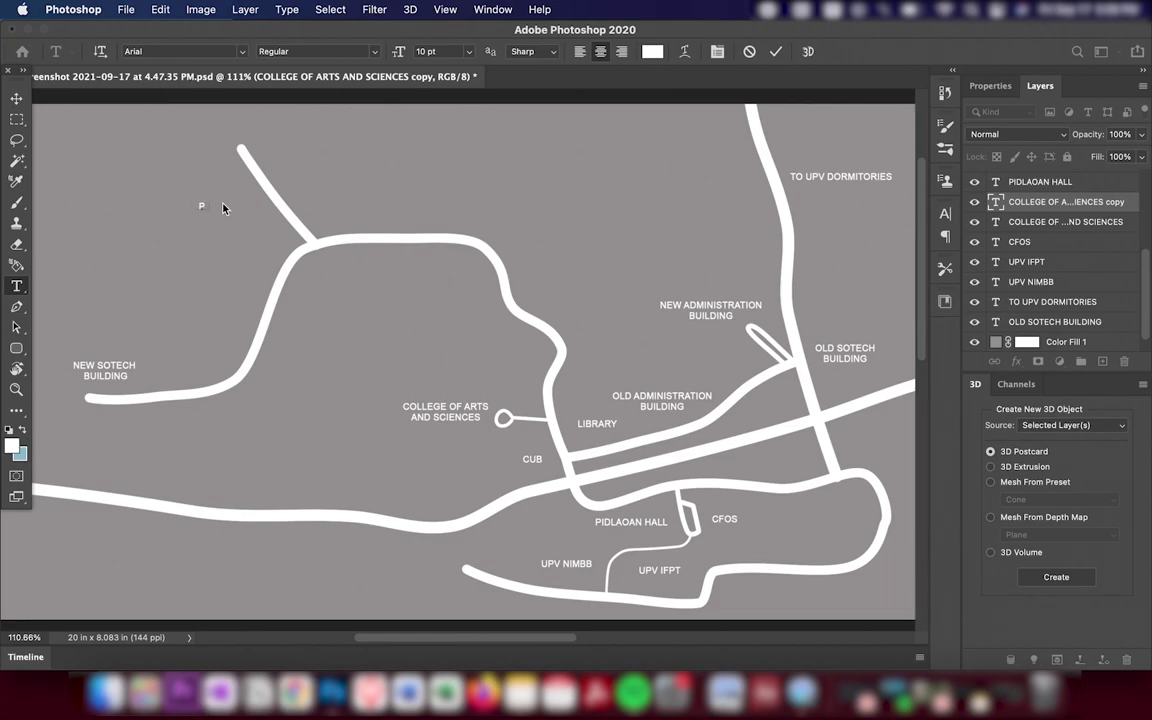
text(HILIPPINE GENOME )
text(CENTER VISAYAS)
click(16, 97)
Nudge the genome center label and start its second line, AT THE REGIONAL RESEARCH CENTER.
drag(220, 201, 210, 222)
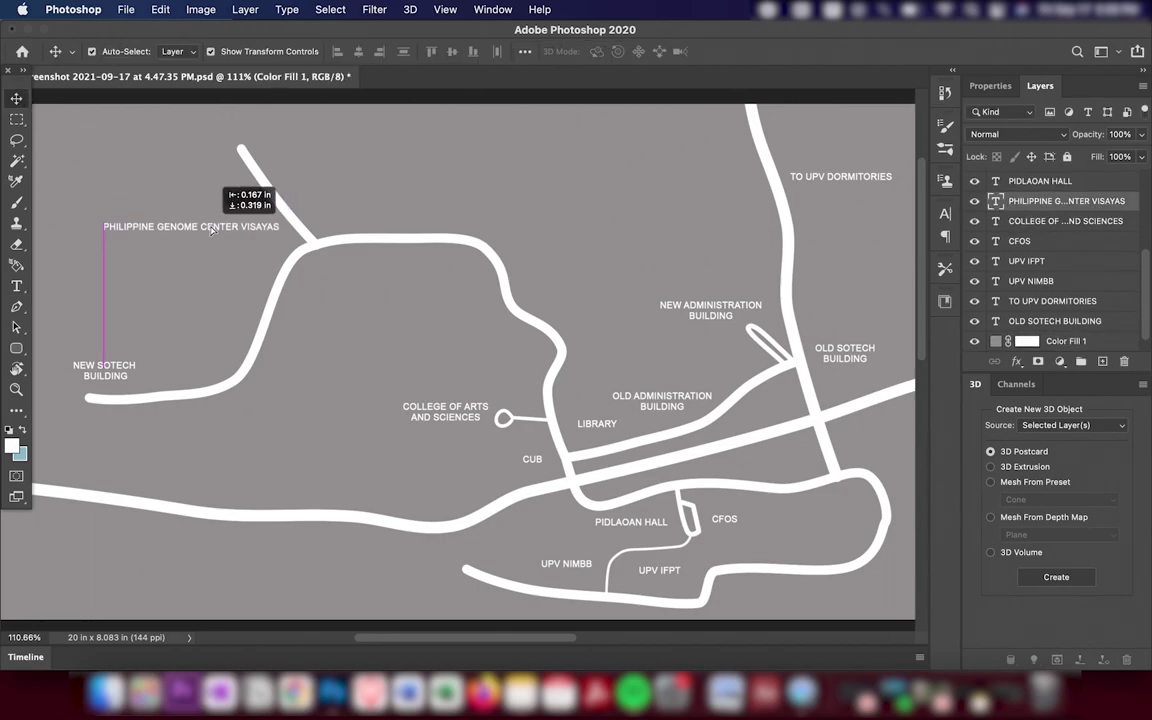
key(t)
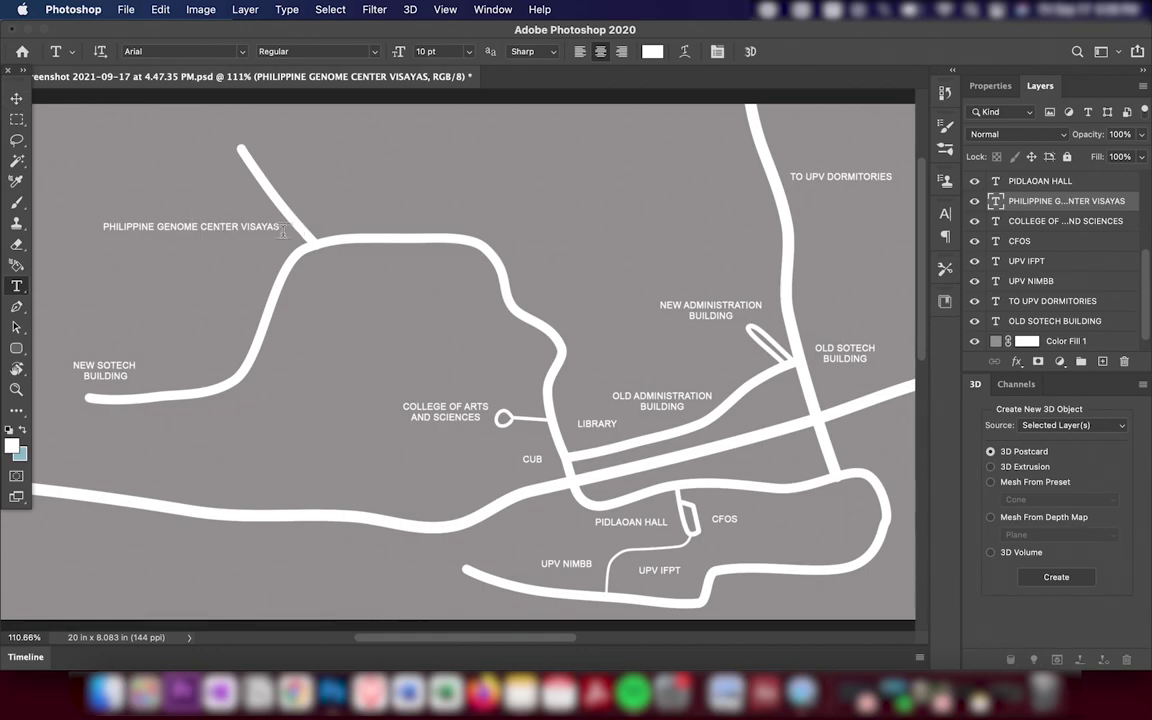
click(276, 227)
text((At the)
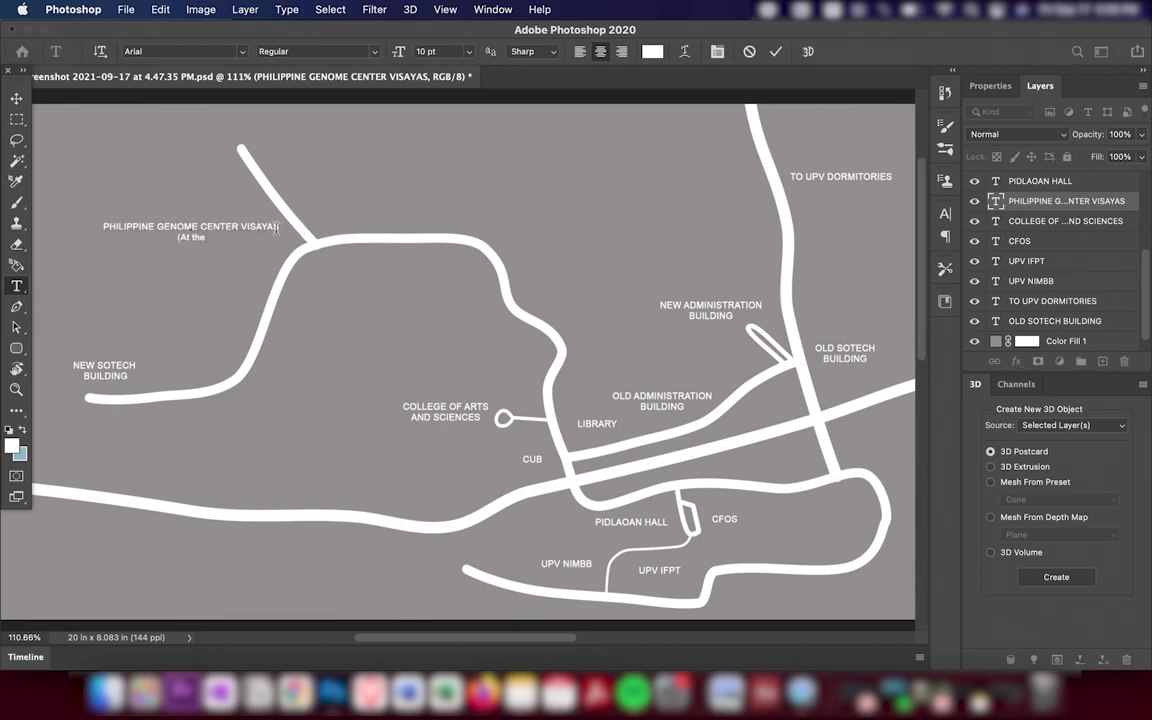
text(Regio)
key(BackSpace)
key(BackSpace)
key(BackSpace)
key(BackSpace)
key(BackSpace)
key(BackSpace)
key(BackSpace)
key(BackSpace)
key(BackSpace)
text(T THE REGIONAL RESEARCH CENTER)
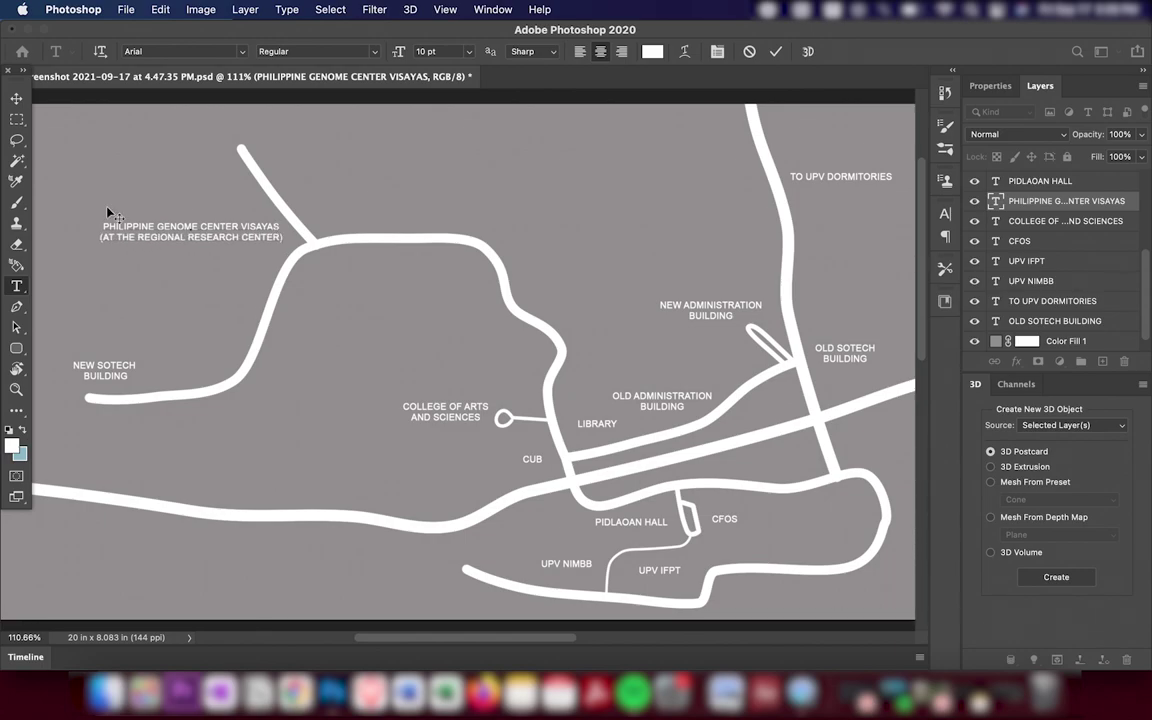
Commit the two-line genome center label and move it slightly left.
click(17, 99)
click(177, 207)
drag(208, 243, 195, 243)
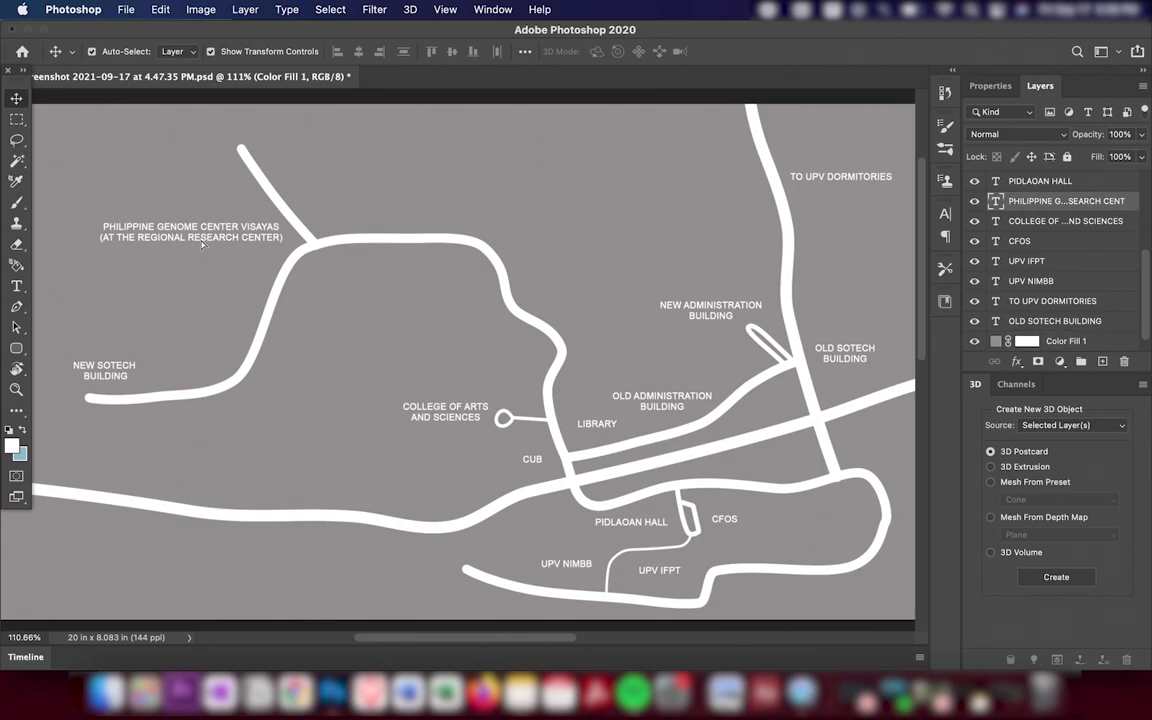
click(304, 156)
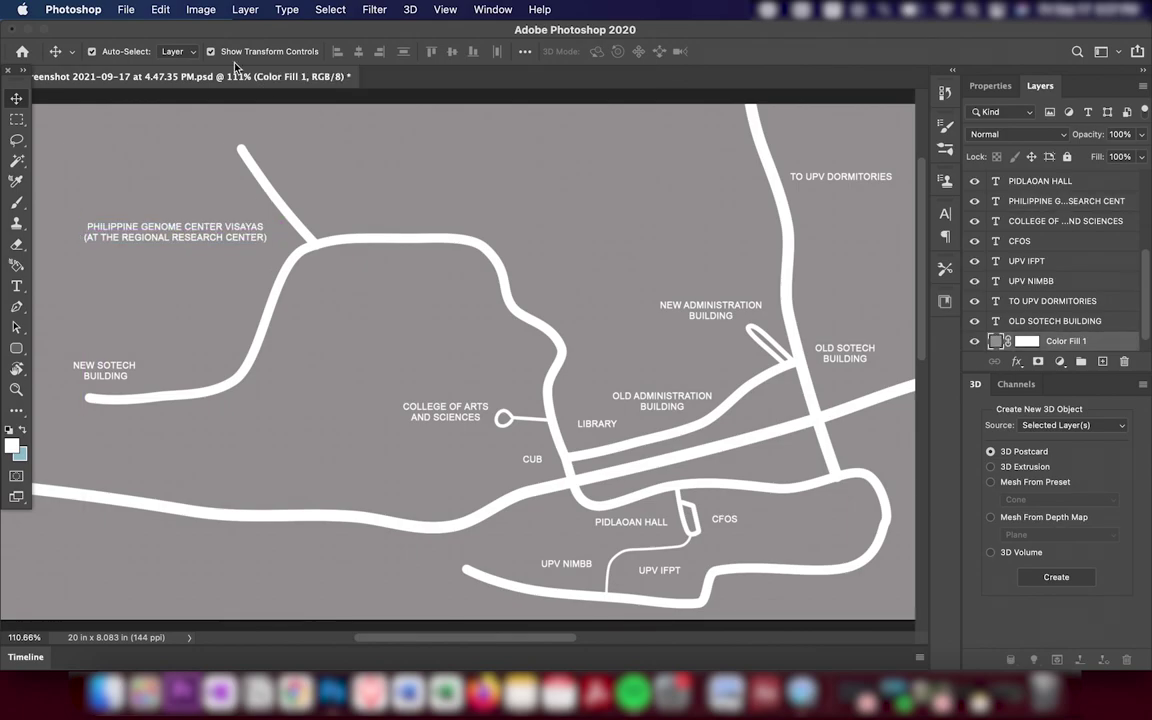
scroll(980, 335, down, 1)
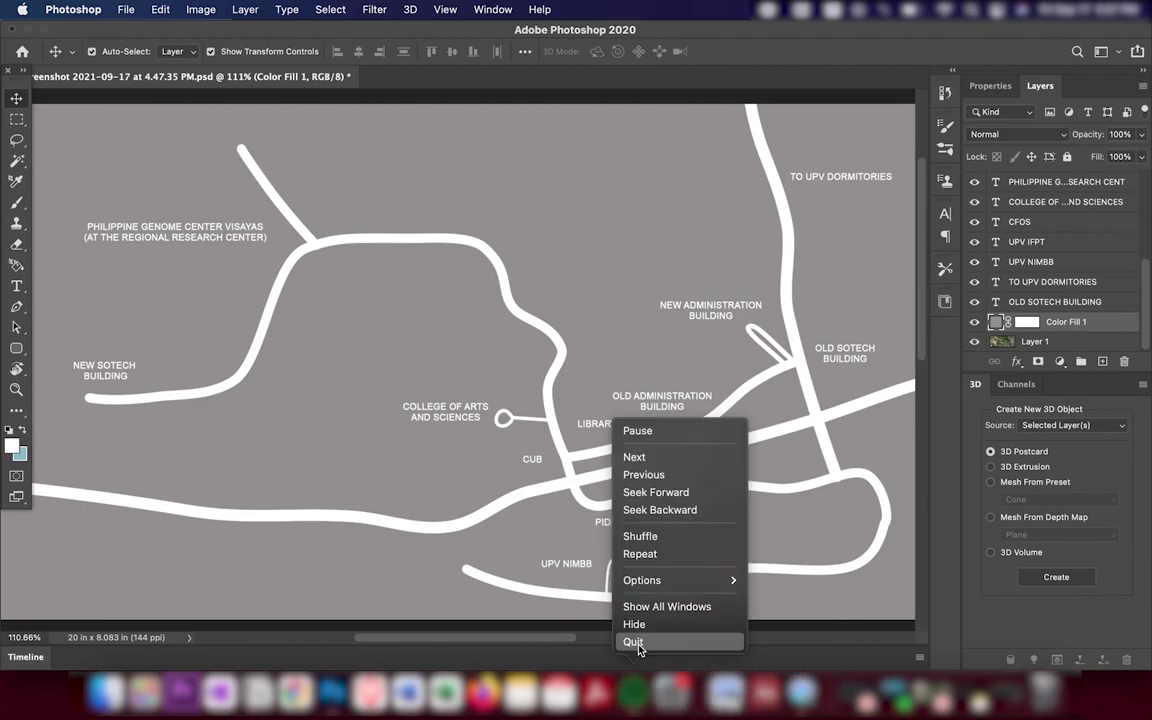
Hide the gray background and add a new empty layer at the top of the stack.
click(975, 321)
scroll(330, 330, up, 3)
scroll(400, 370, left, 5)
scroll(475, 405, up, 2)
scroll(475, 411, up, 3)
scroll(509, 457, up, 3)
click(1101, 361)
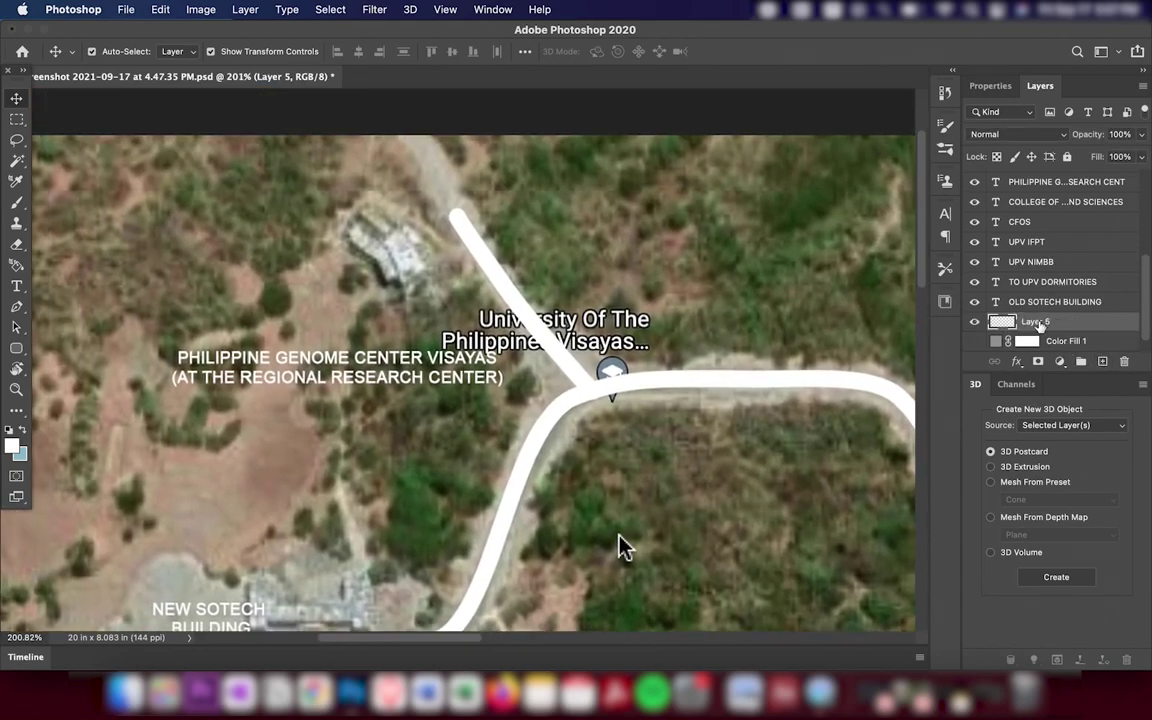
drag(1040, 321, 1018, 170)
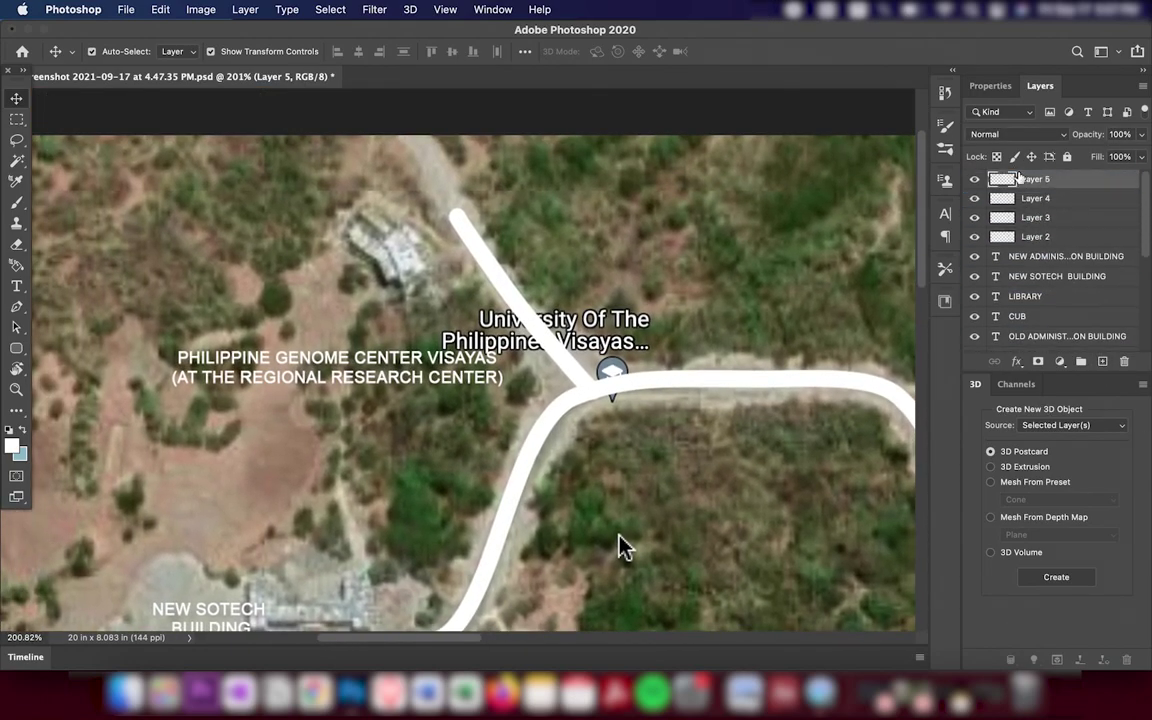
click(16, 308)
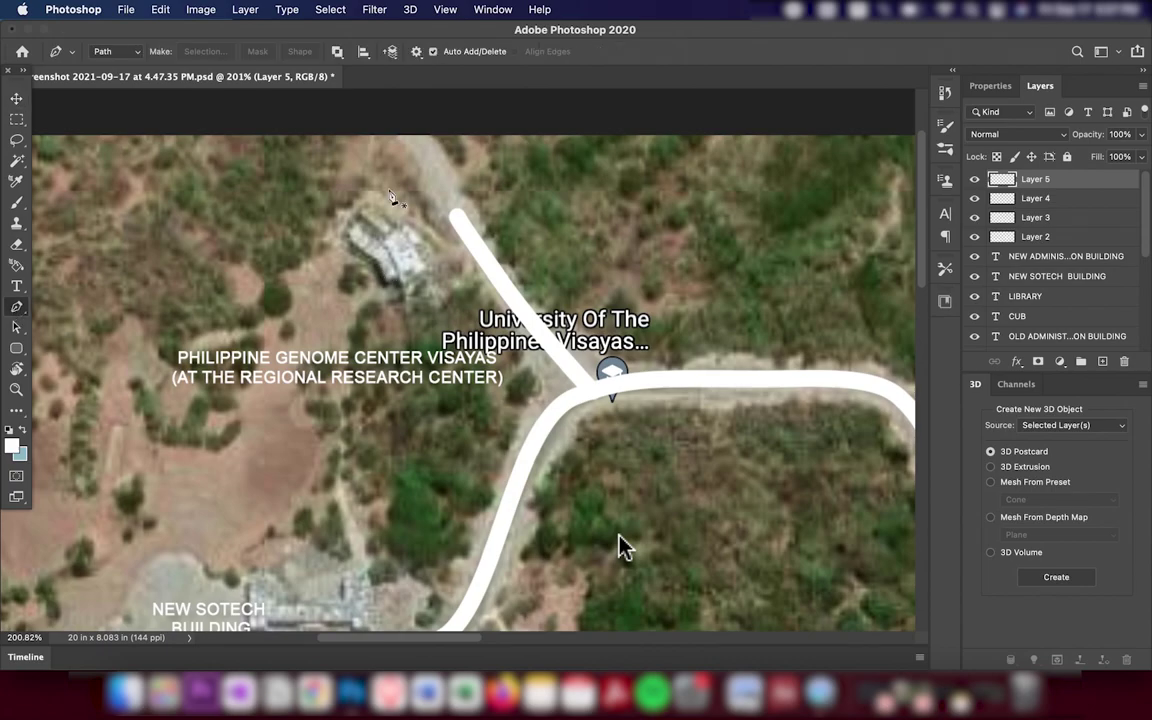
Trace a closed Pen path around the building north-west of the road.
scroll(358, 180, up, 1)
scroll(358, 180, up, 1)
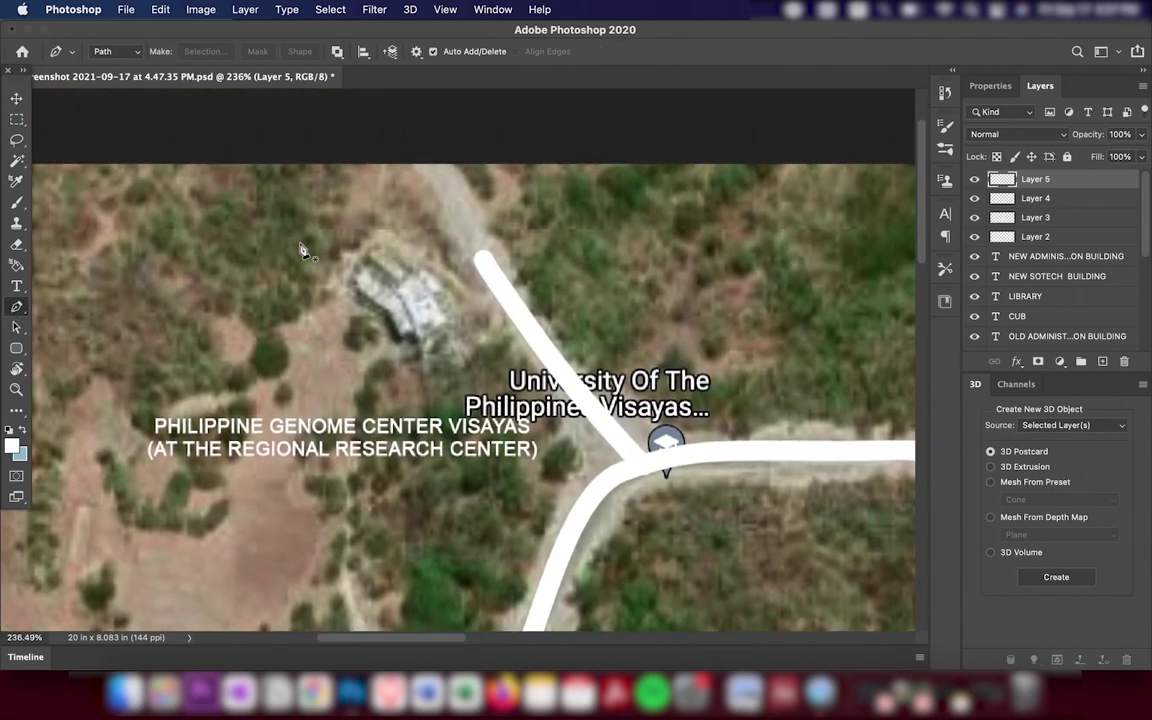
click(383, 246)
click(344, 283)
click(382, 311)
click(401, 339)
click(418, 348)
click(439, 307)
click(377, 242)
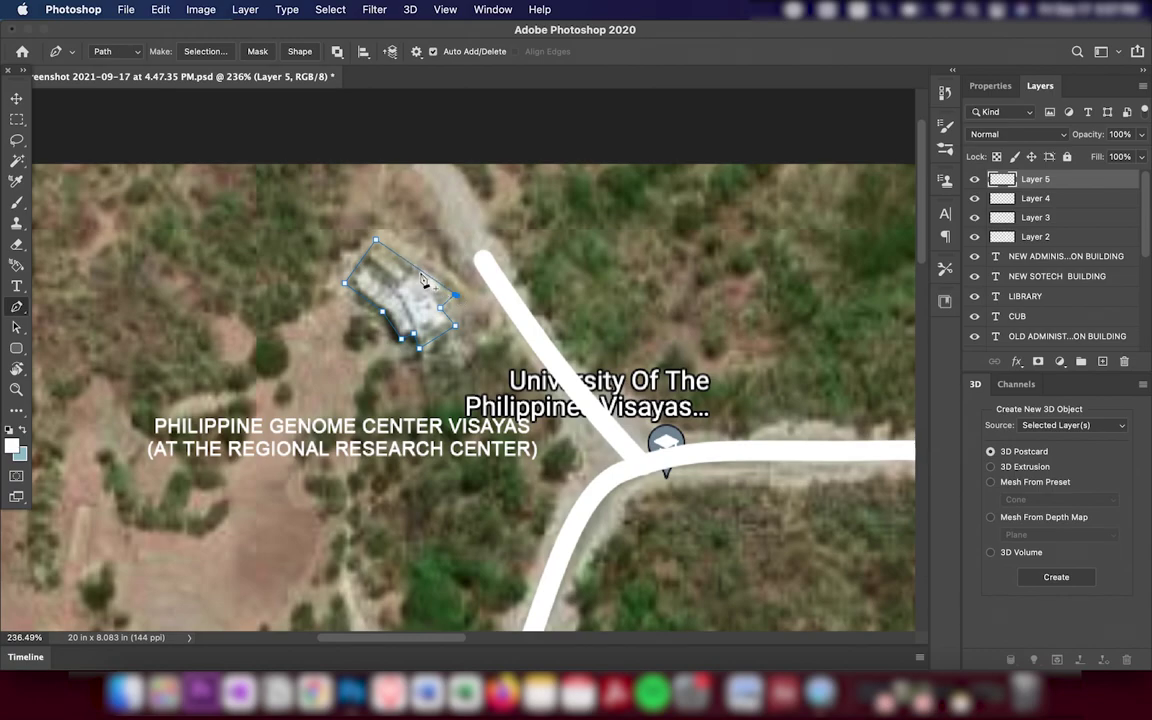
Stroke the building outline path in white with the brush.
right_click(403, 285)
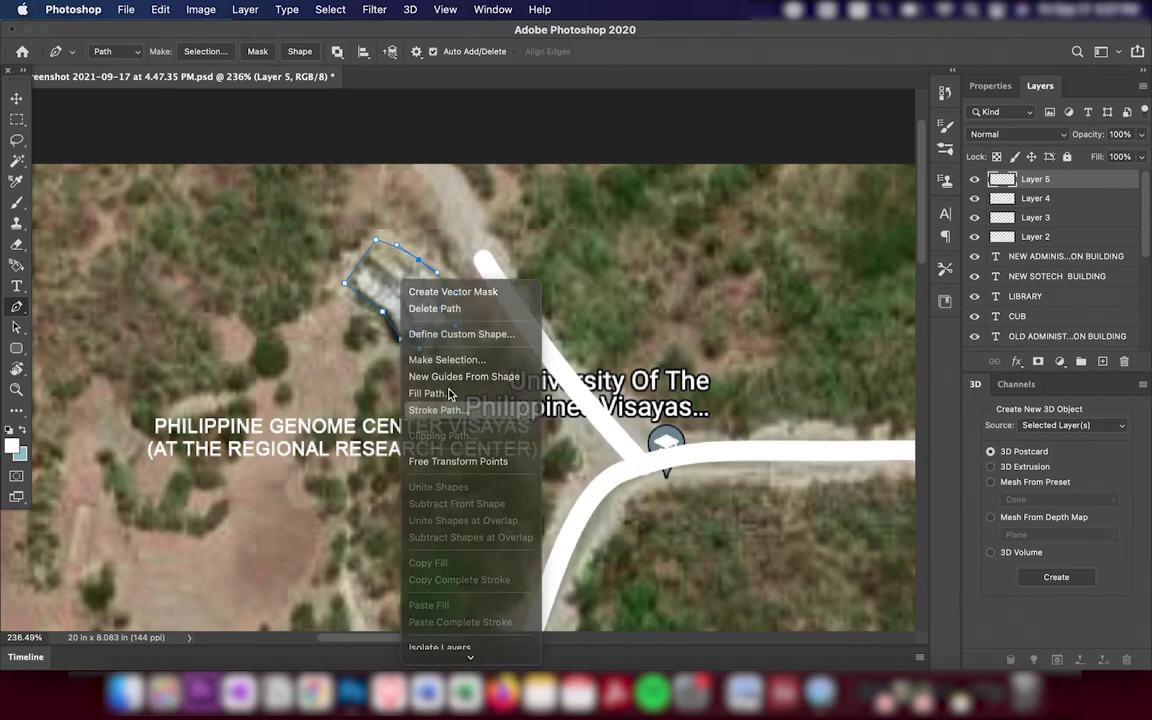
click(445, 410)
key(Return)
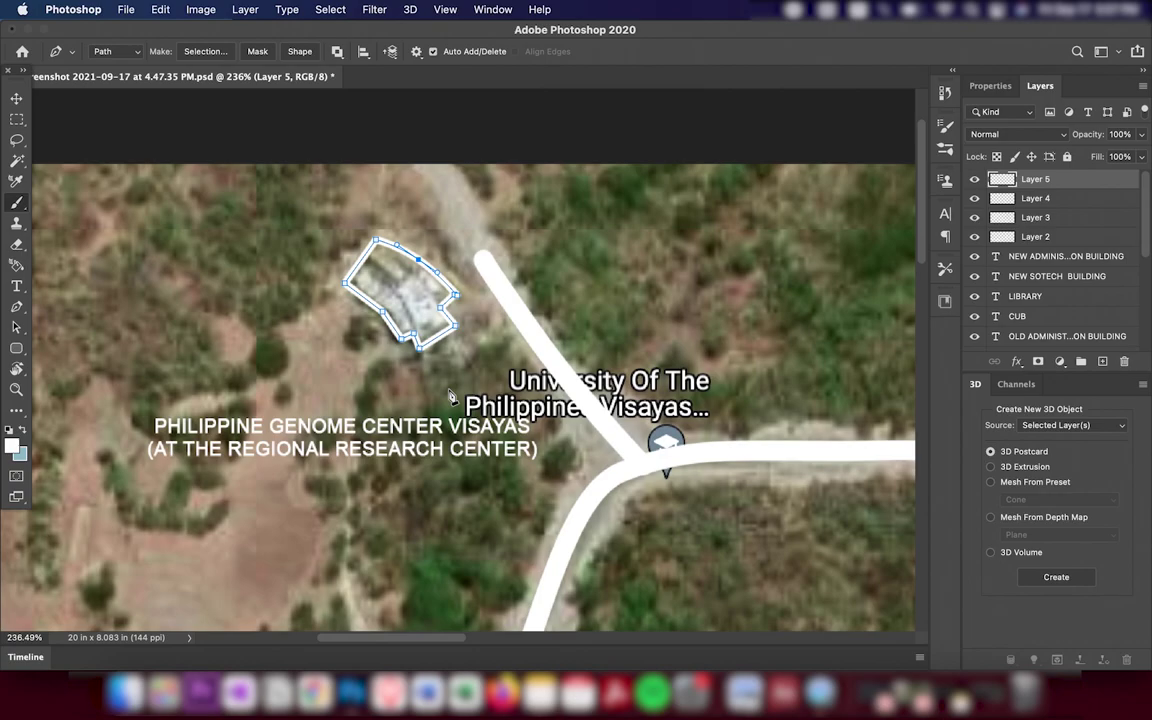
key(Escape)
Paint the building interior solid white with progressively smaller brushes.
key(b)
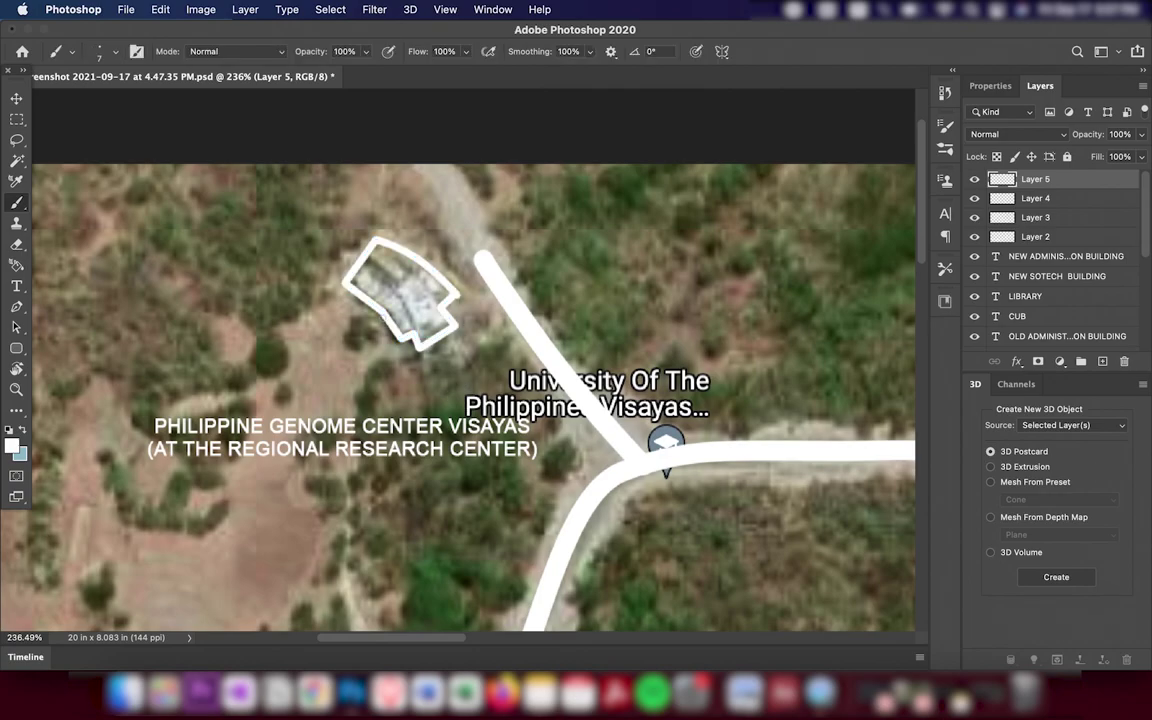
click(386, 270)
key(bracketleft)
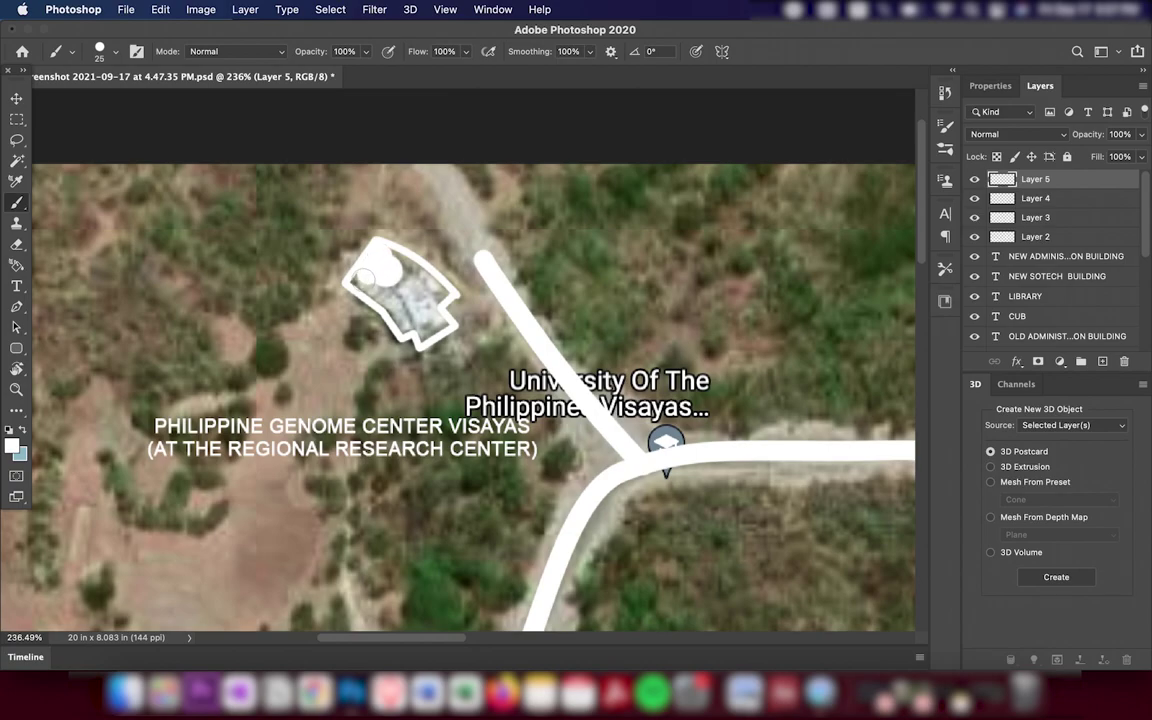
click(365, 278)
key(bracketleft)
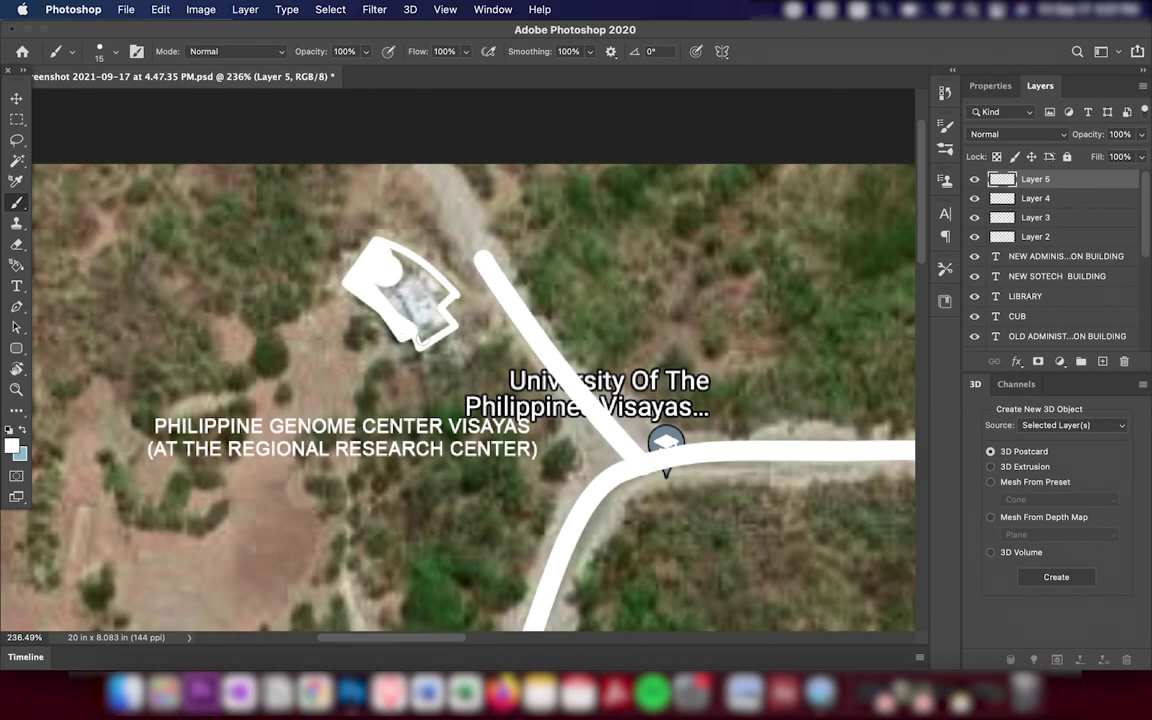
drag(390, 284, 378, 288)
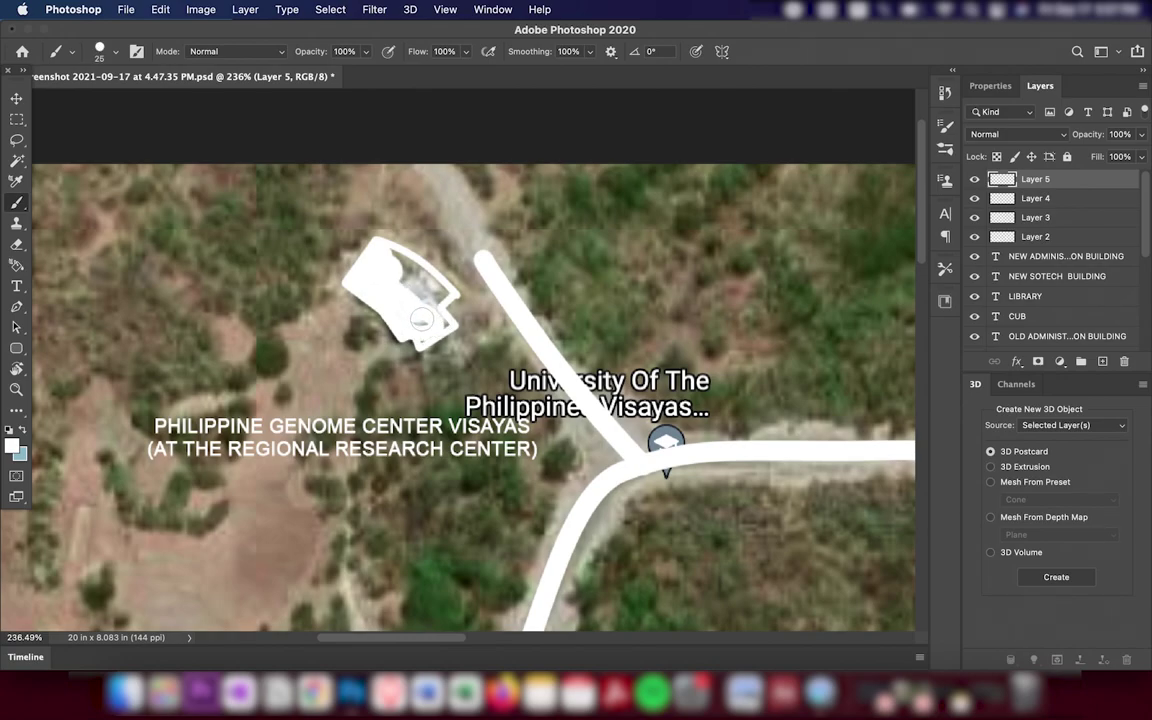
key(bracketleft)
drag(419, 321, 422, 341)
mouse_move(399, 275)
mouse_down()
mouse_move(392, 256)
mouse_move(412, 268)
mouse_up()
key(bracketright)
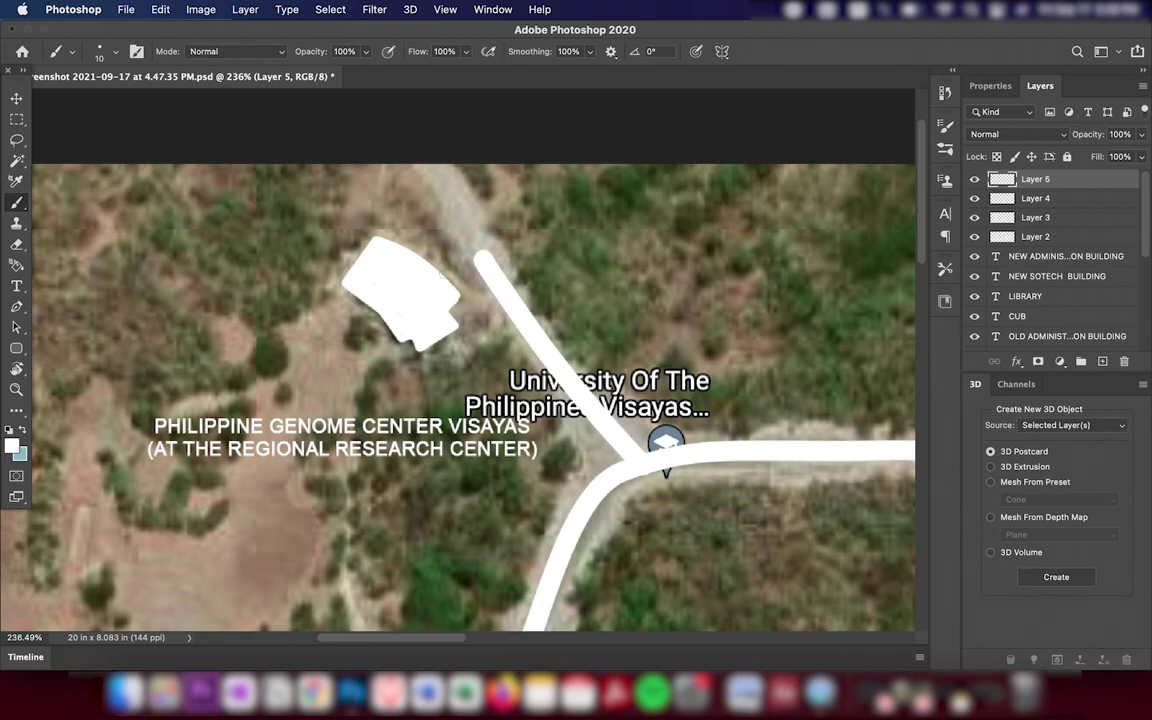
click(114, 54)
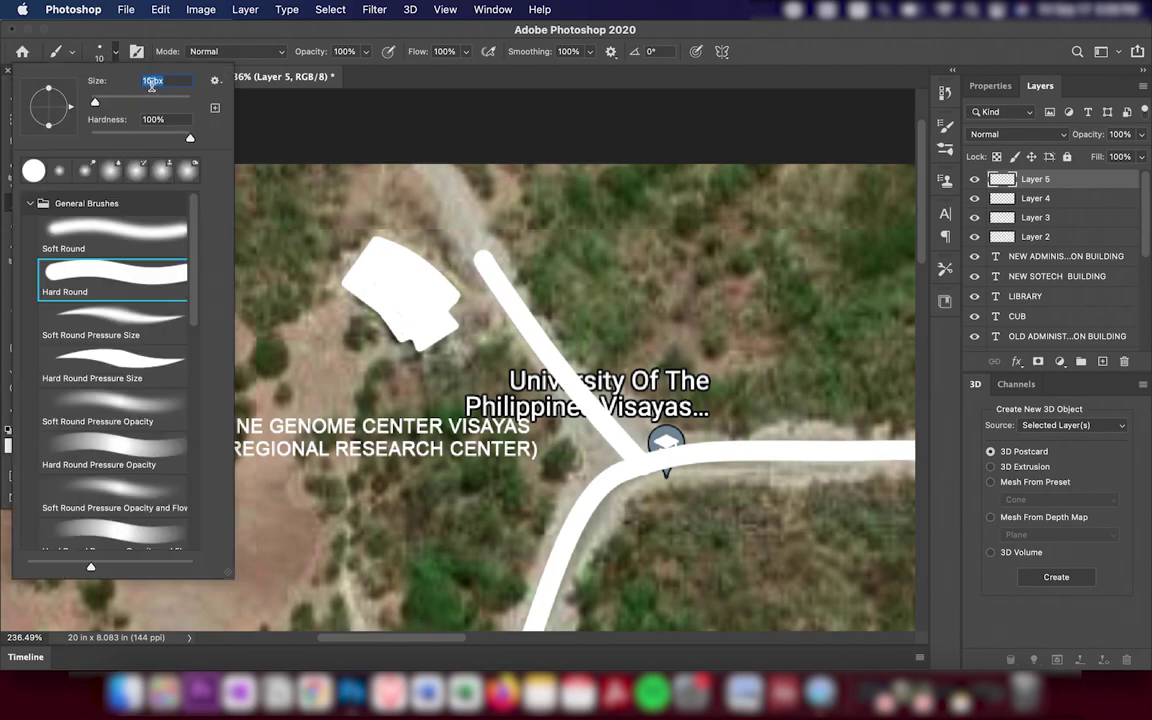
Set the brush size to 30 and draw a path from the road's northern end to the top edge.
text(30)
key(Return)
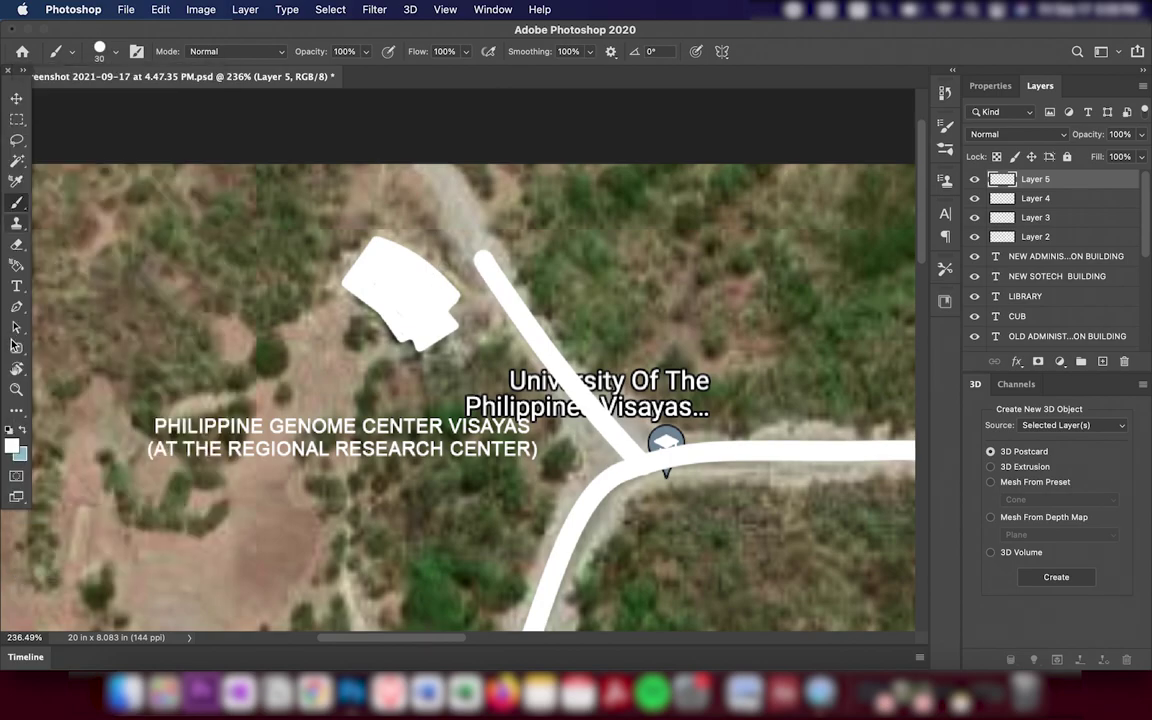
click(16, 307)
click(485, 260)
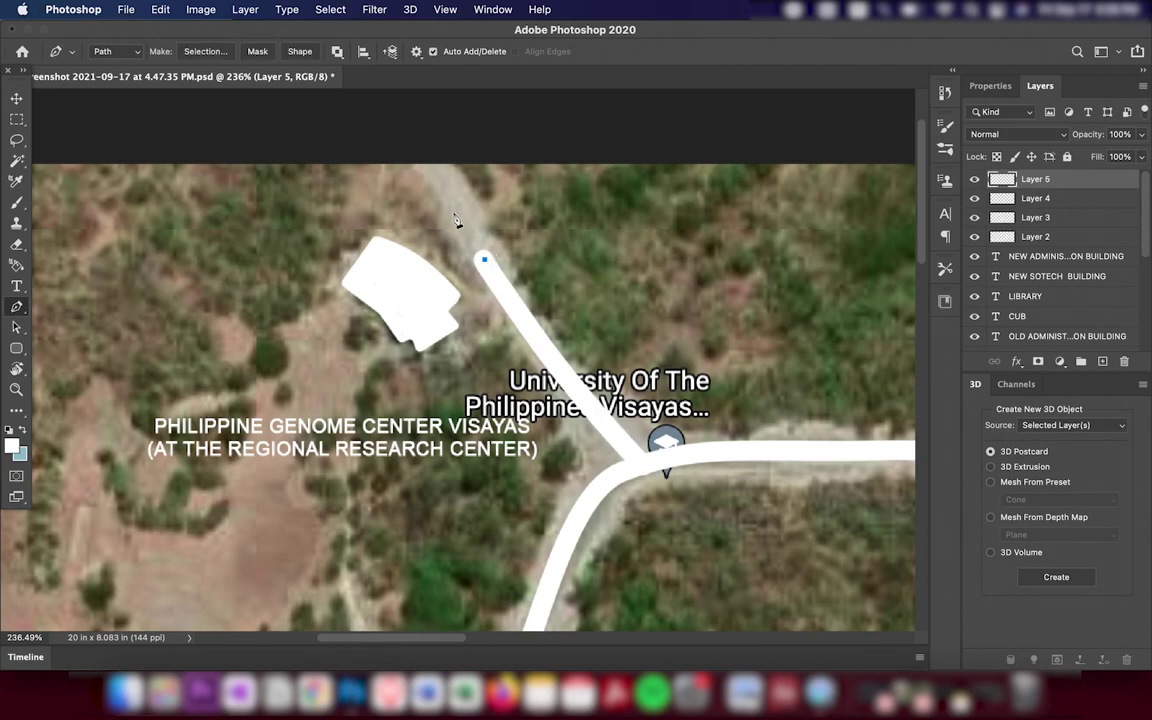
click(425, 160)
right_click(510, 253)
click(547, 375)
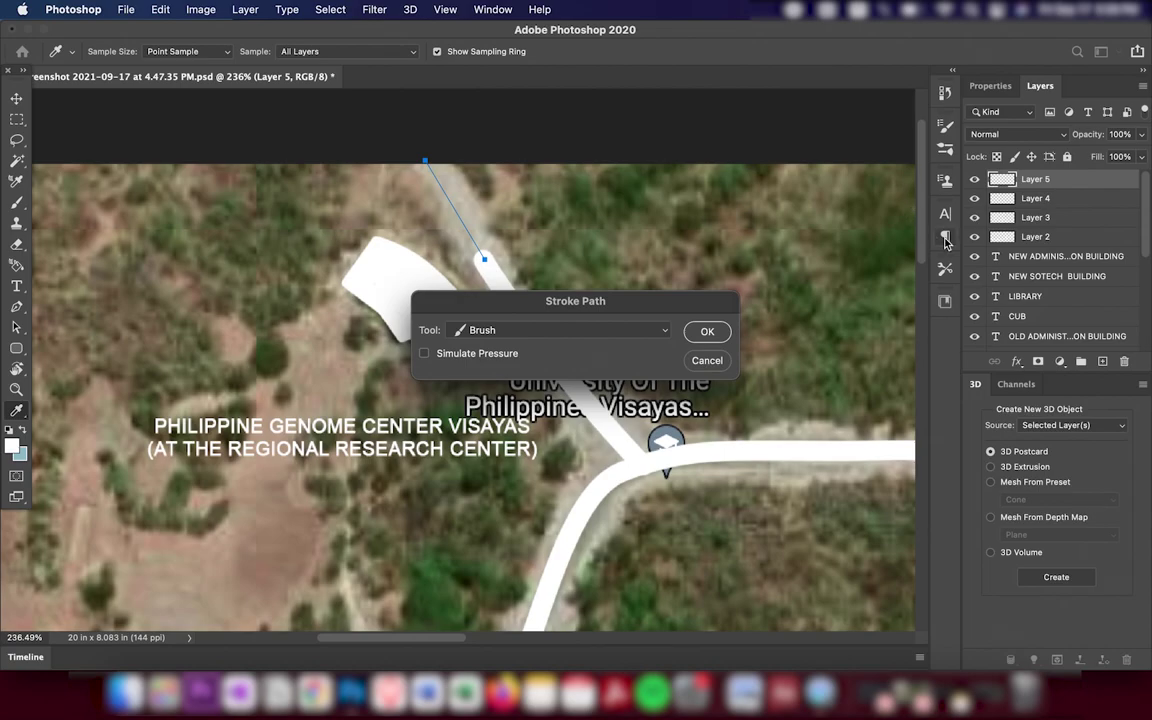
key(Return)
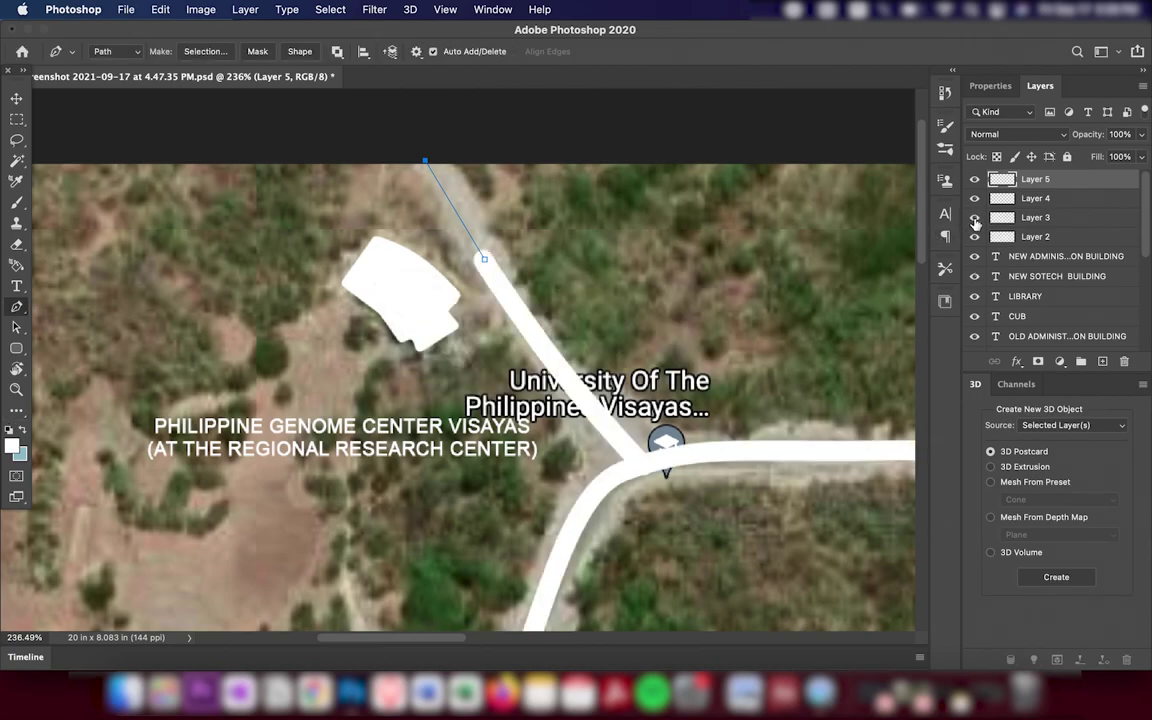
Stroke the road path on Layer 3, then undo it and reduce the brush to 25.
click(985, 217)
right_click(685, 224)
click(737, 351)
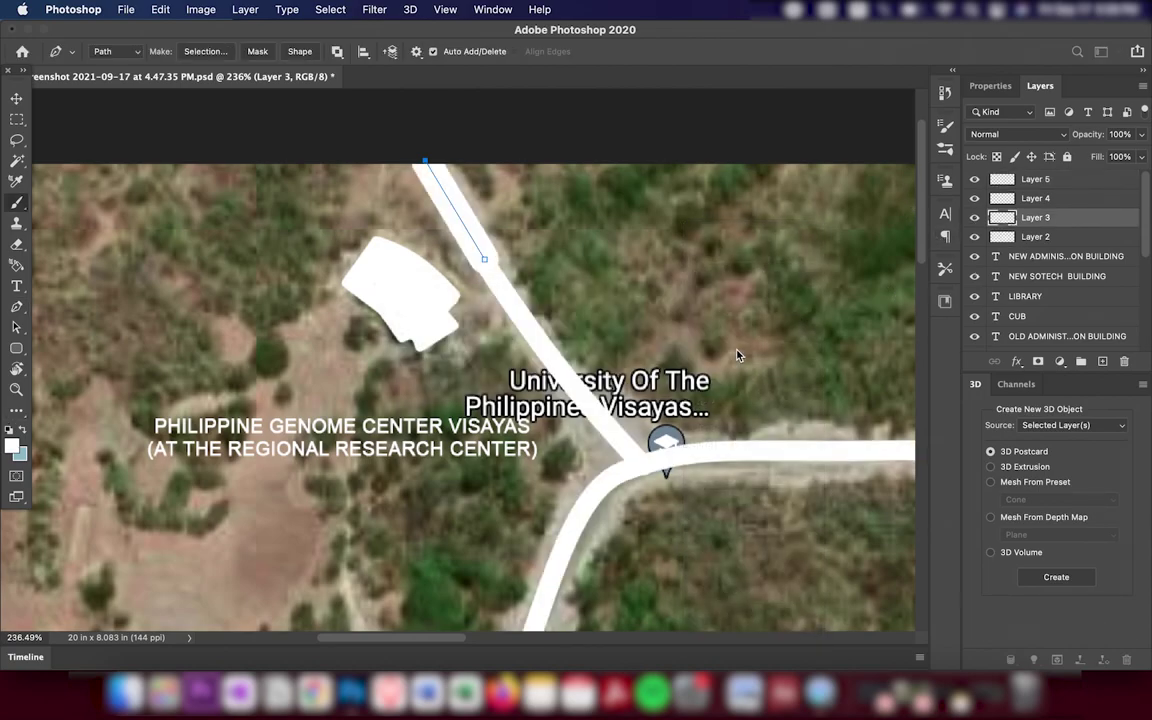
key(ctrl+z)
key(b)
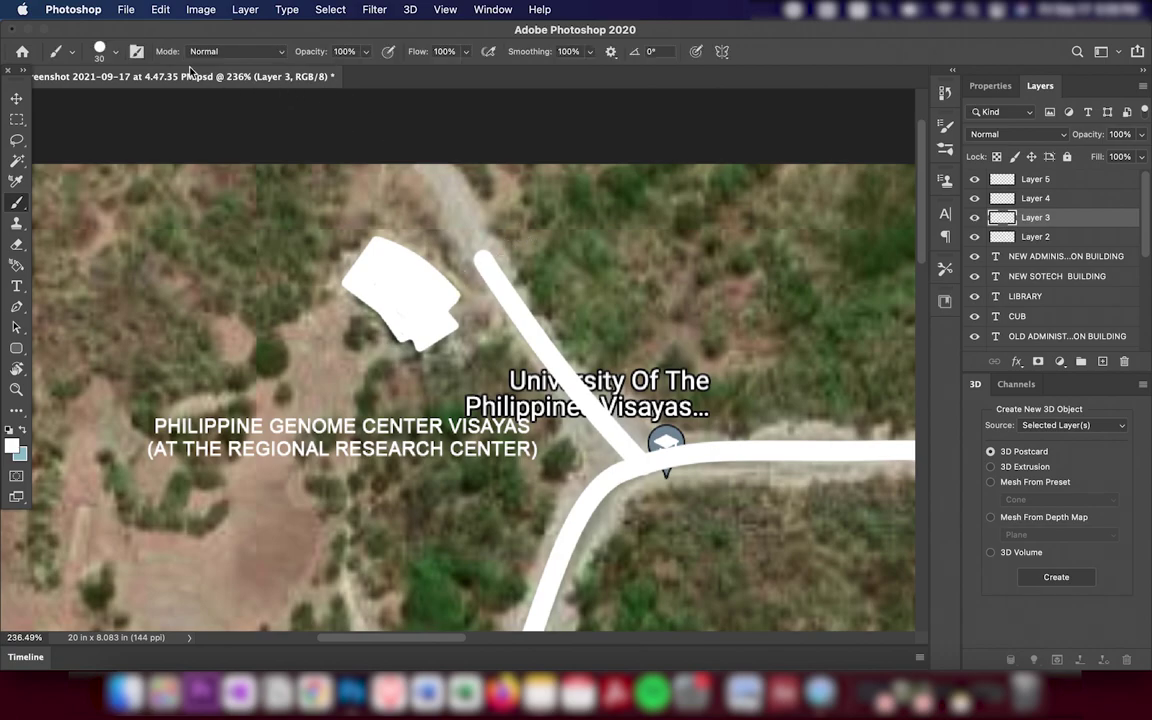
click(116, 52)
drag(80, 95, 72, 95)
click(493, 285)
Redraw the road path to the map's top edge and stroke it, then undo the too-thick stroke.
click(16, 286)
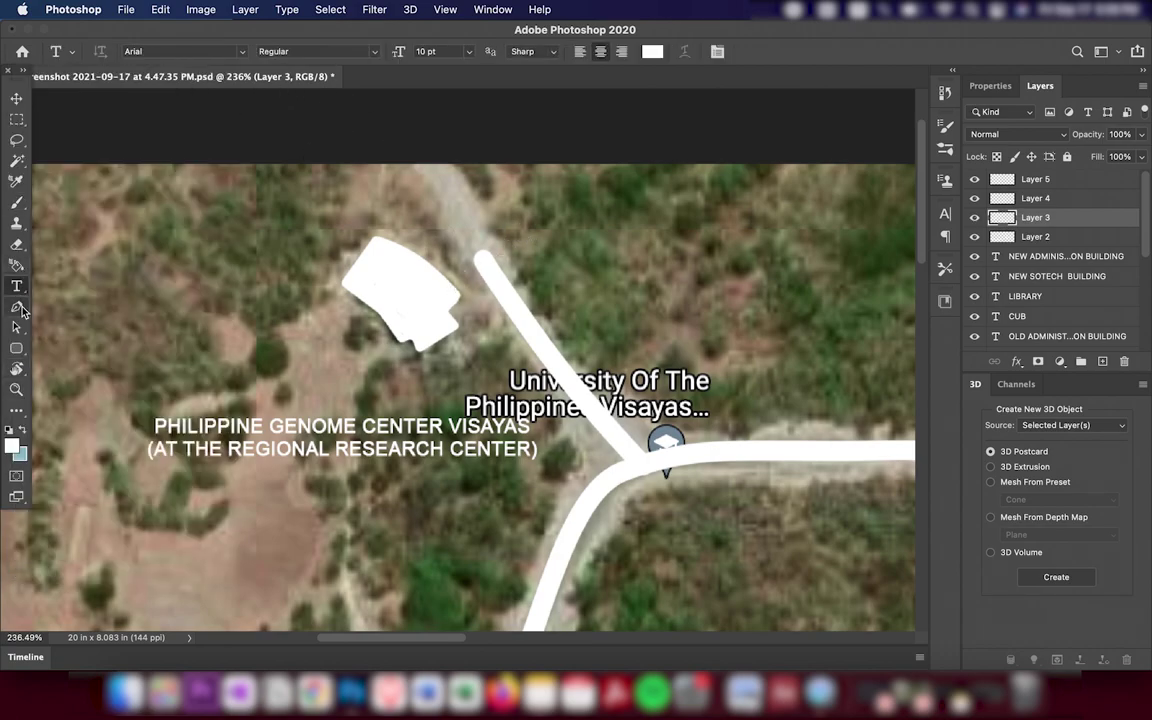
click(16, 307)
click(482, 260)
click(418, 156)
right_click(448, 188)
click(545, 343)
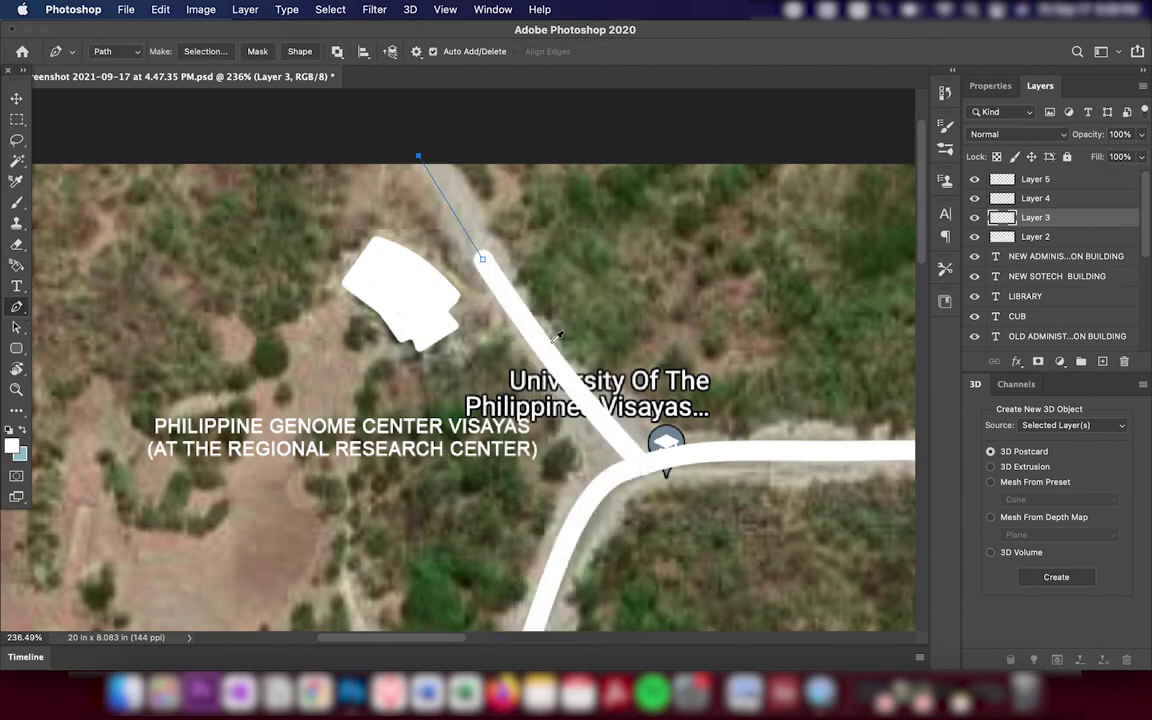
key(Return)
key(super+z)
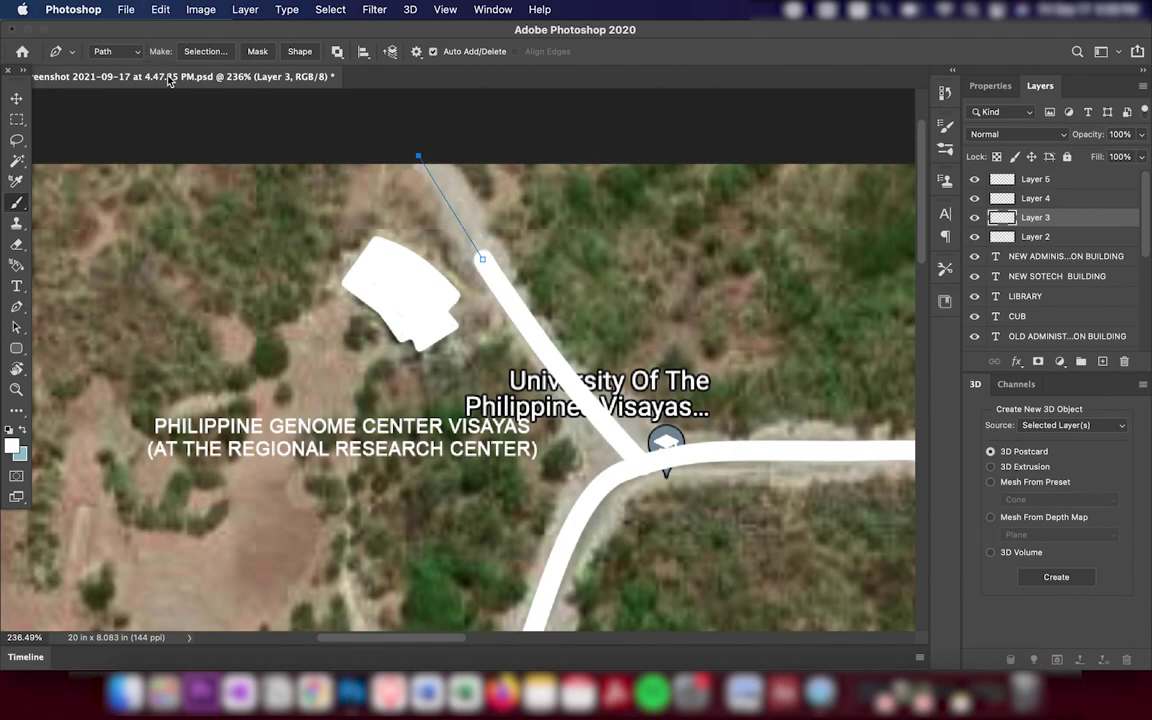
Set the brush size to 20 and stroke the road extension path in white.
click(116, 51)
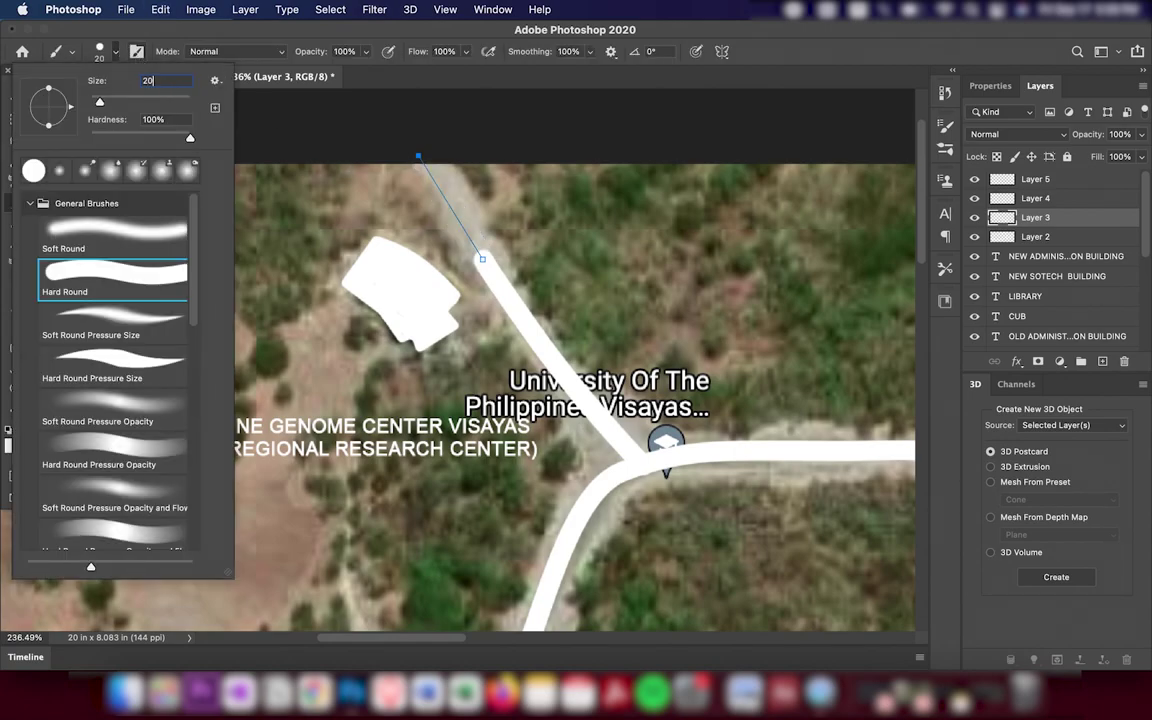
key(Return)
click(17, 308)
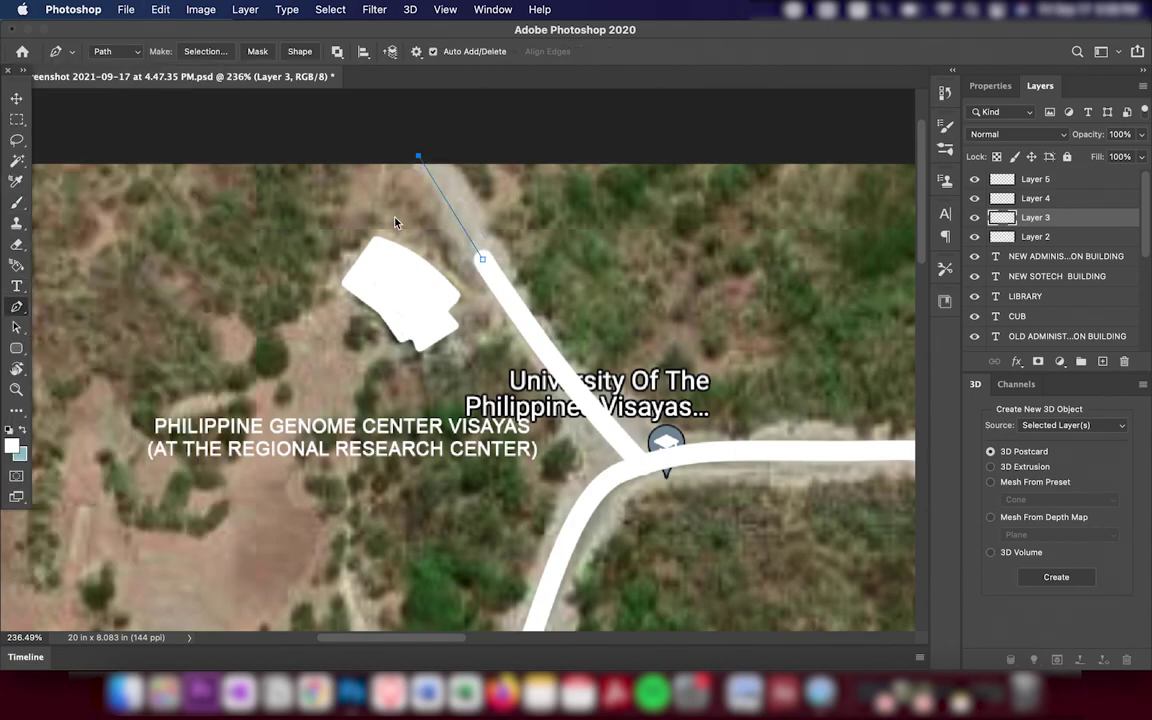
right_click(348, 188)
click(440, 337)
key(Return)
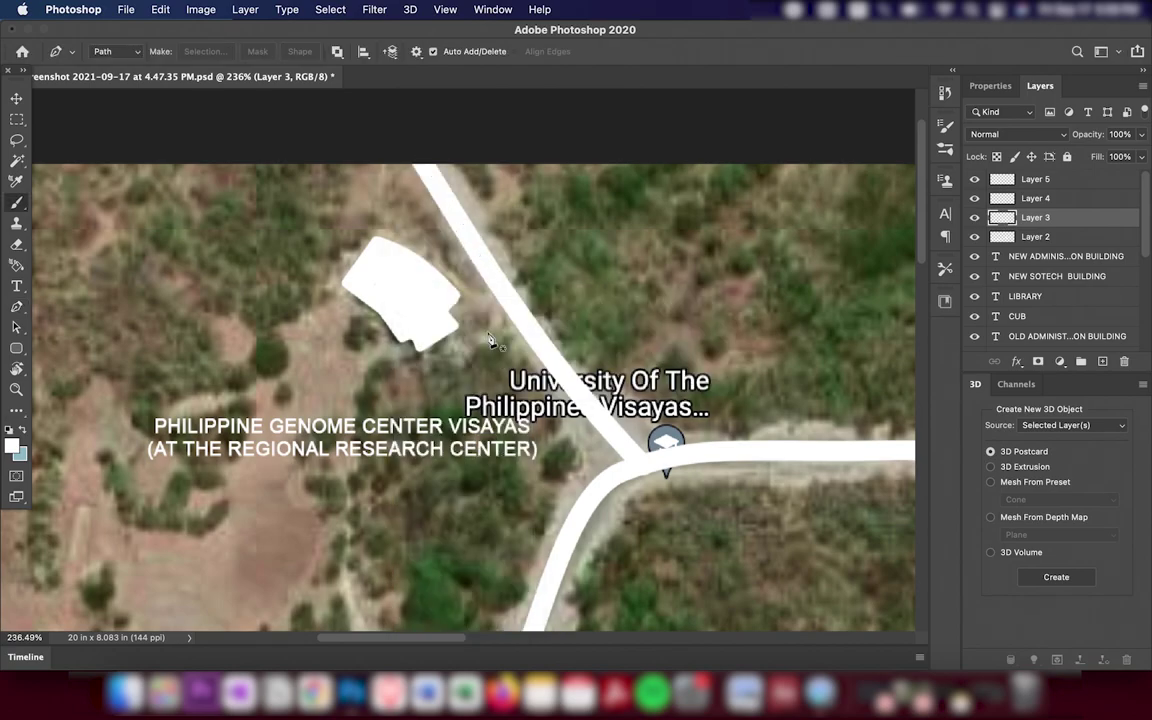
Draw a short path from the road to the building and stroke it white with the brush.
scroll(491, 292, down, 3)
scroll(491, 292, down, 2)
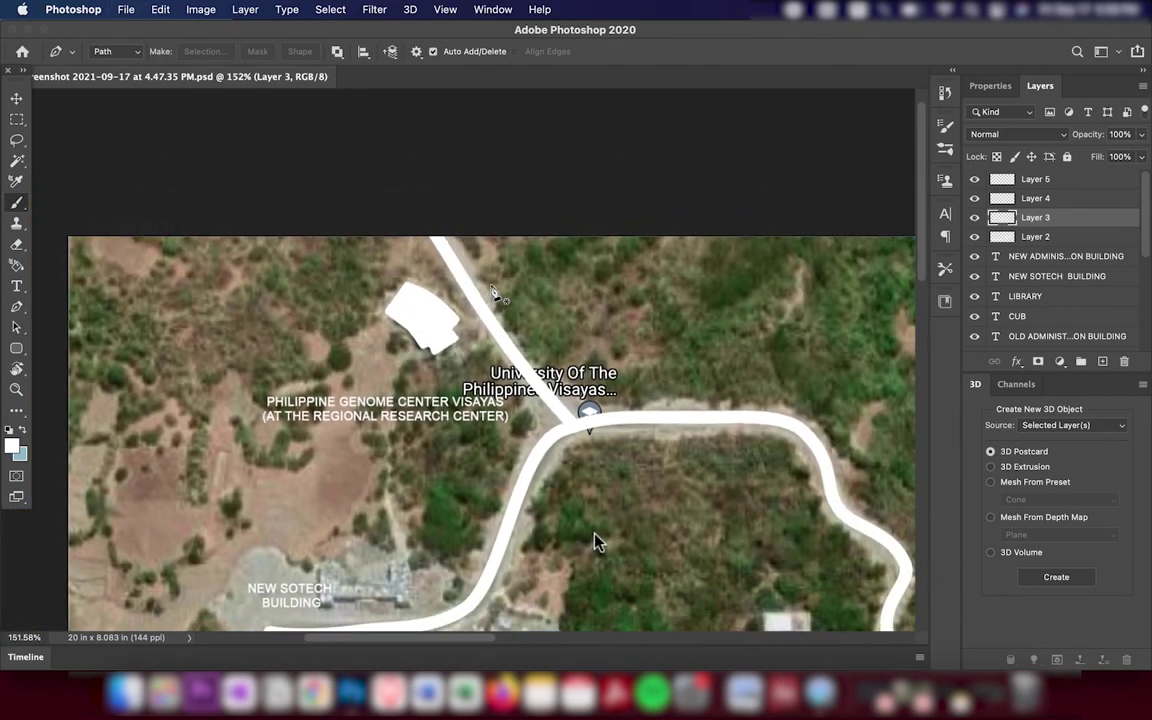
scroll(470, 315, down, 1)
scroll(450, 335, down, 1)
scroll(580, 520, up, 3)
scroll(540, 400, up, 3)
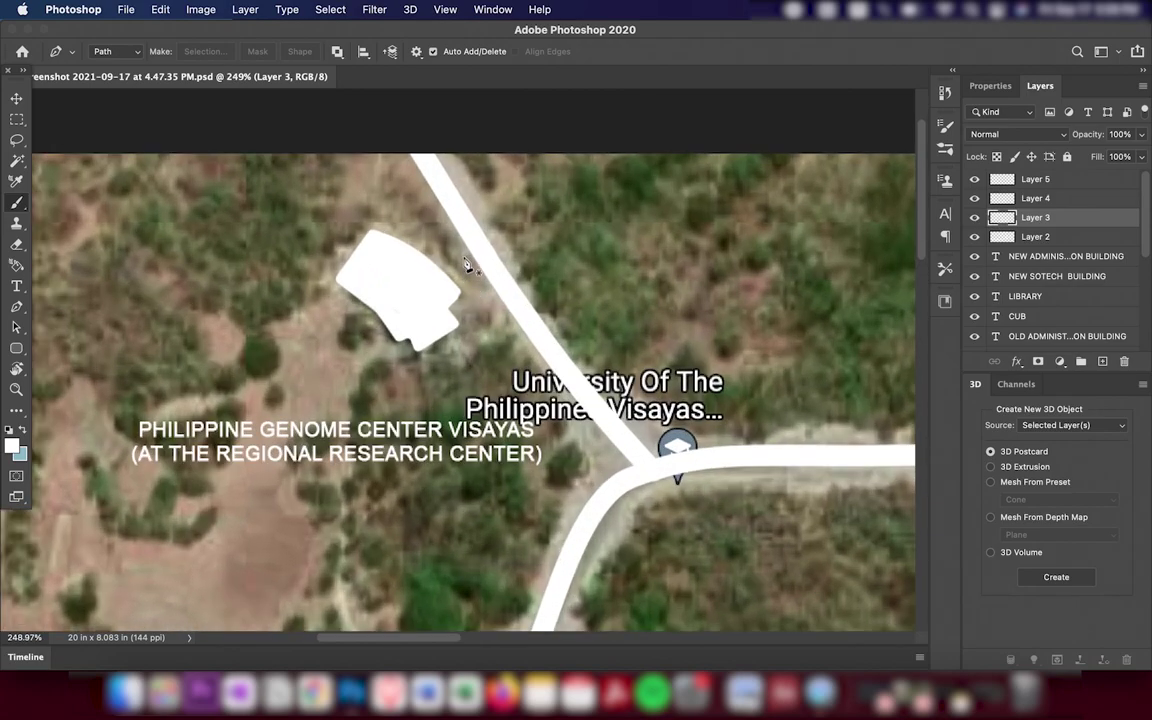
click(472, 249)
click(437, 267)
right_click(474, 272)
click(527, 402)
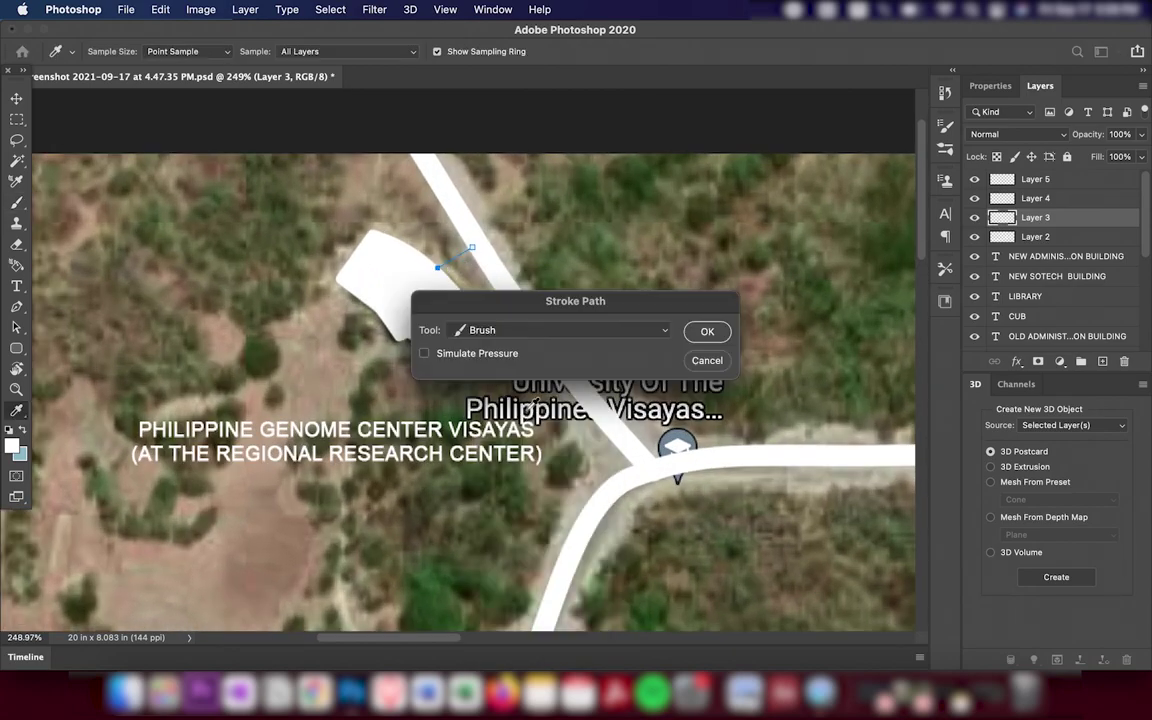
key(Return)
key(Return)
Make the Color Fill 1 layer visible to cover the satellite map with flat gray.
scroll(480, 300, down, 3)
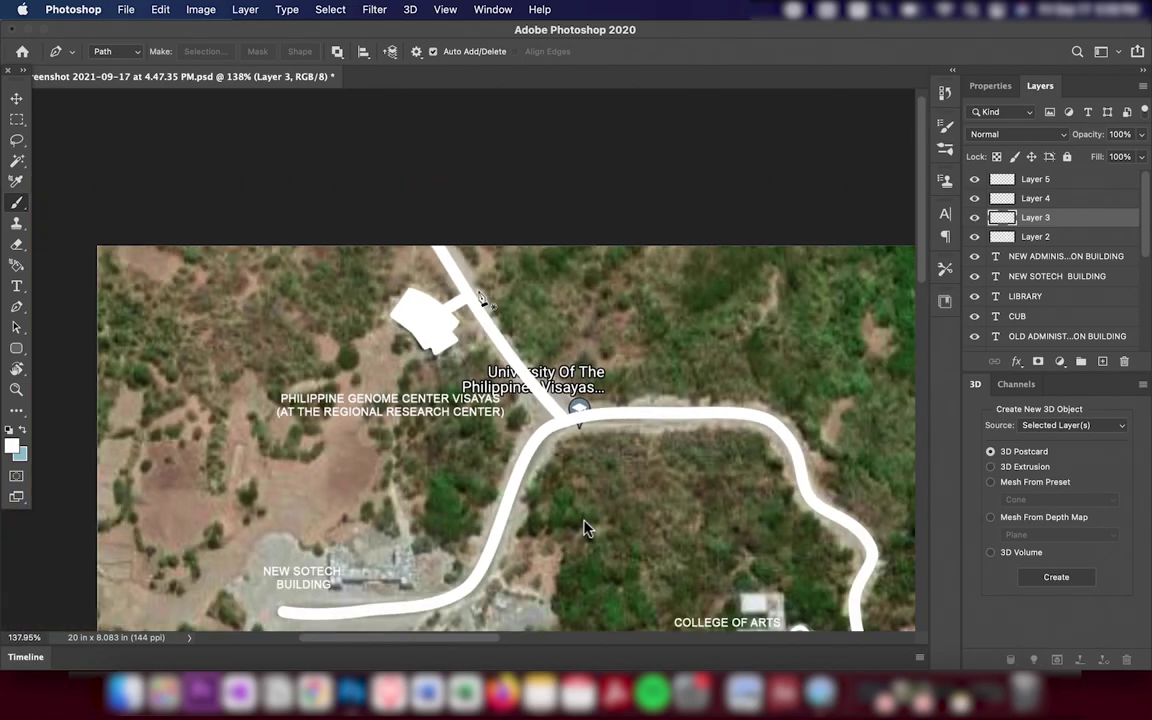
scroll(480, 300, down, 2)
scroll(400, 420, down, 1)
scroll(552, 413, up, 1)
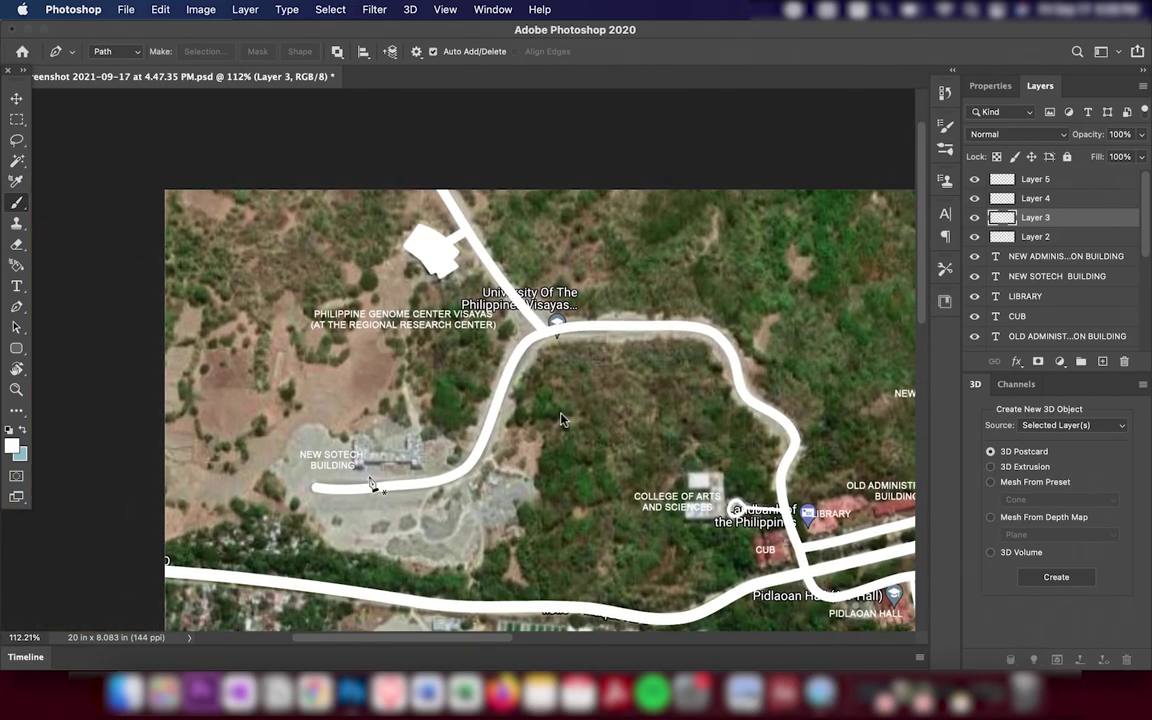
scroll(480, 380, down, 2)
scroll(400, 350, right, 4)
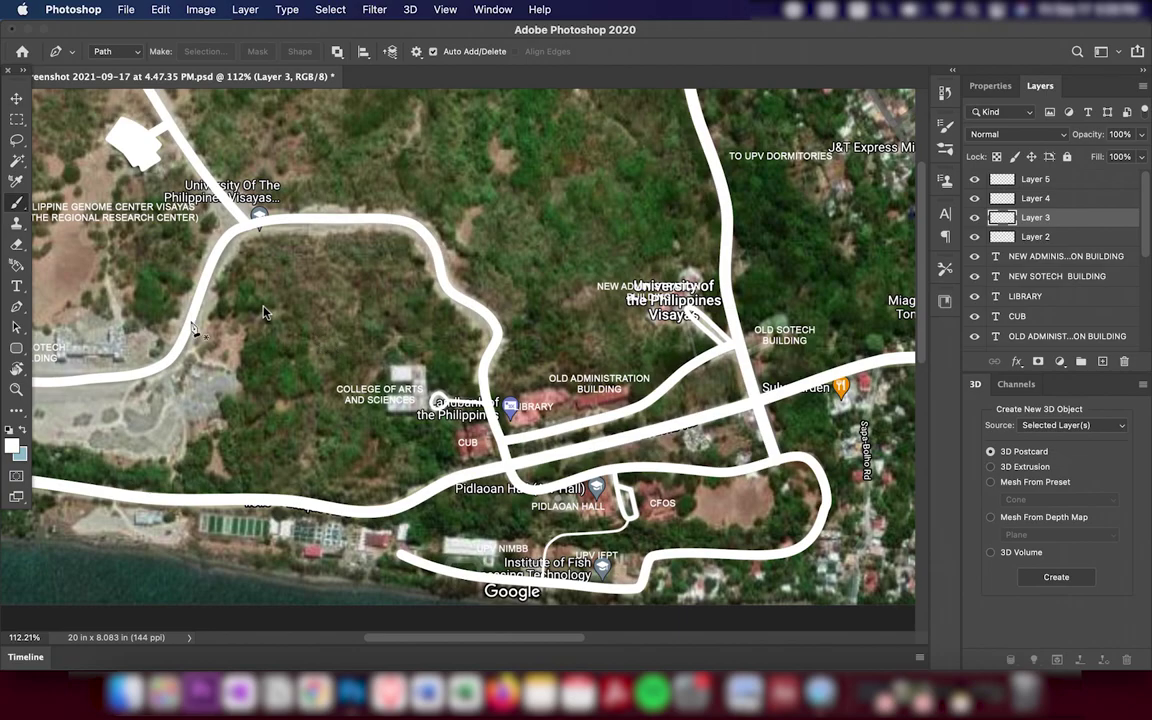
scroll(440, 350, down, 1)
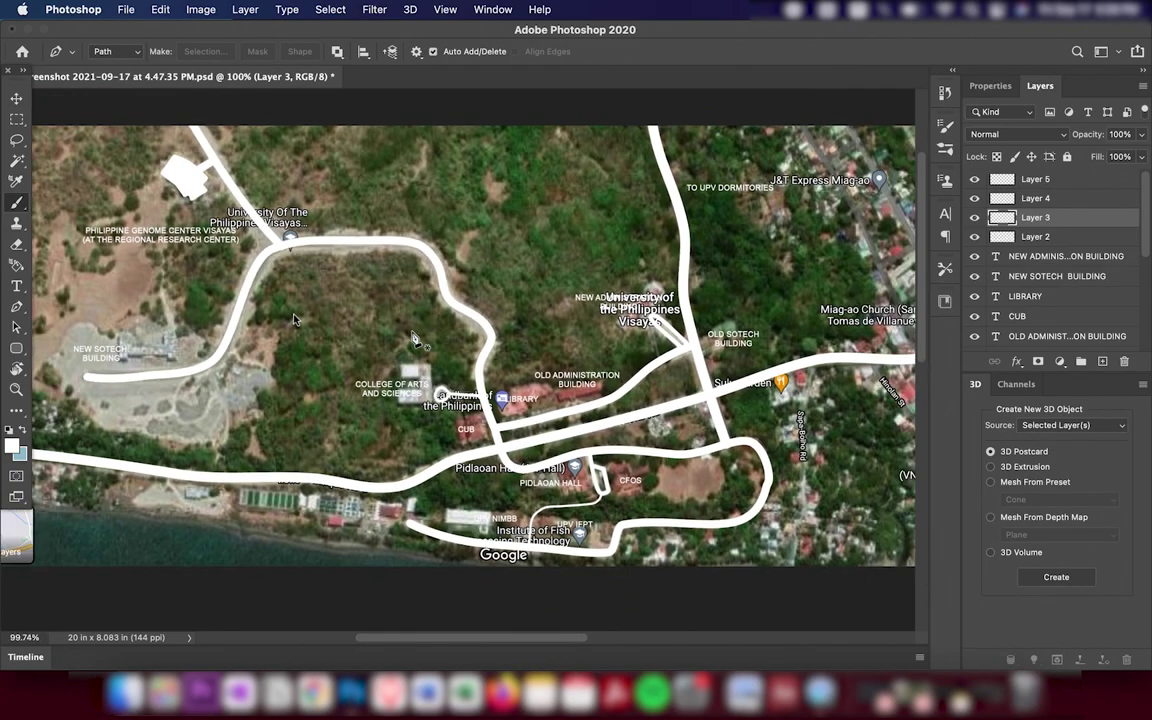
scroll(440, 350, down, 1)
scroll(1000, 280, down, 5)
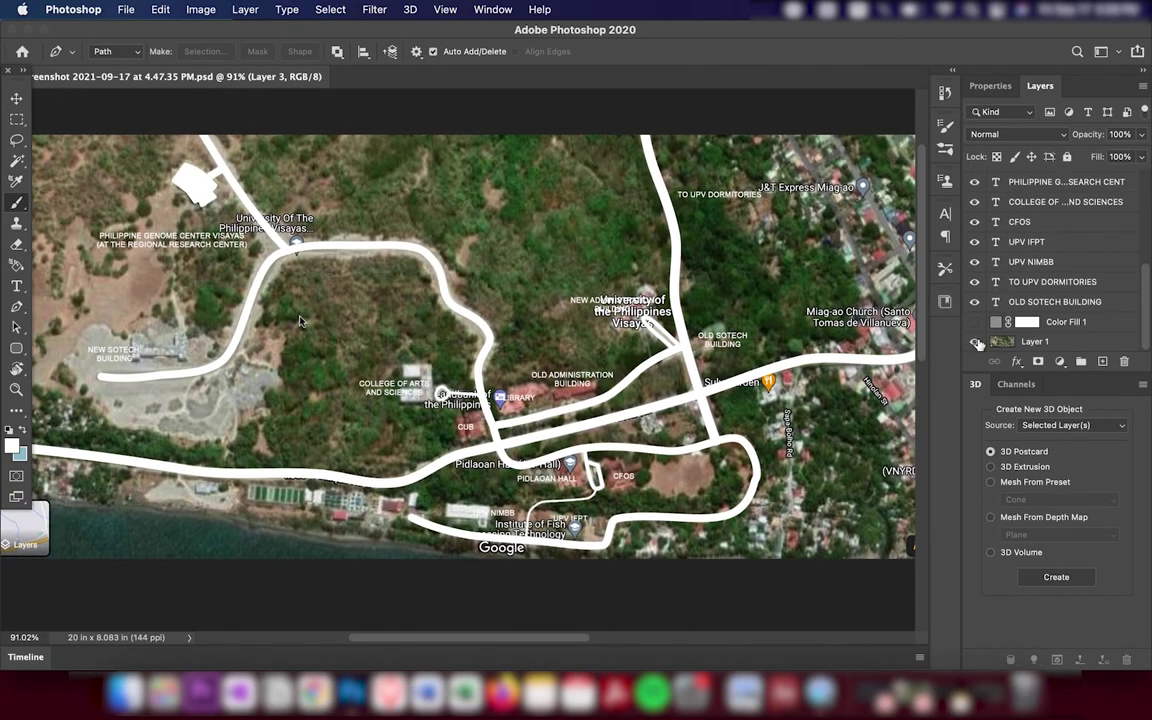
click(975, 322)
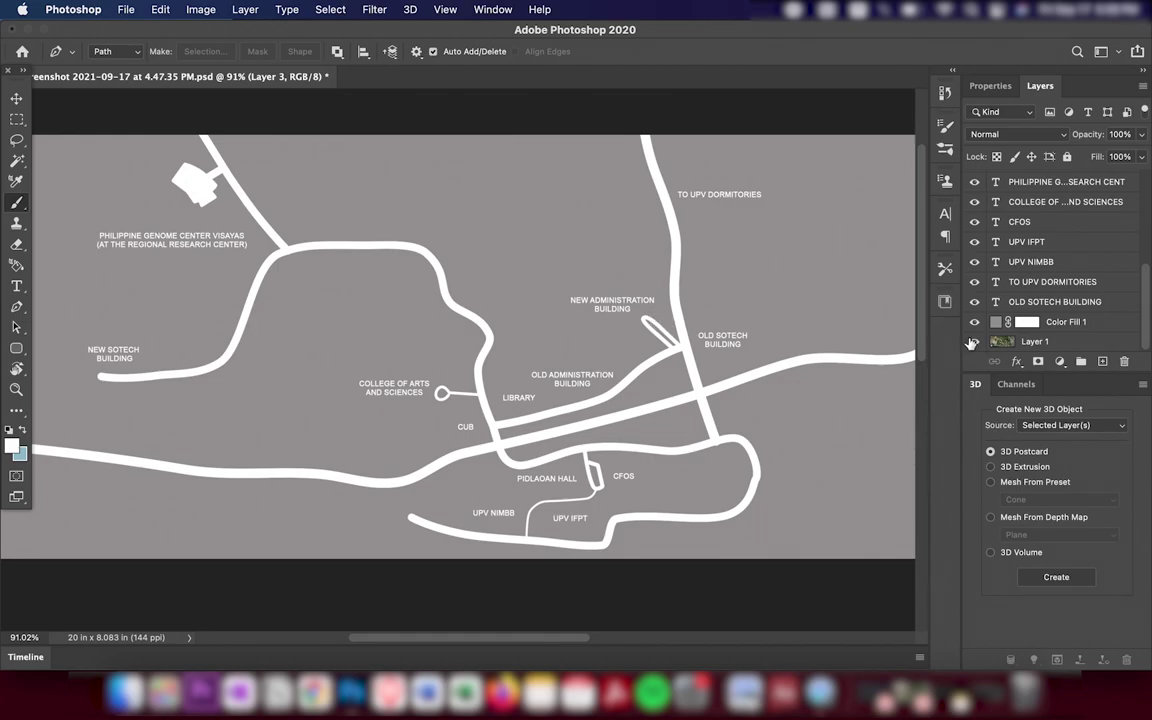
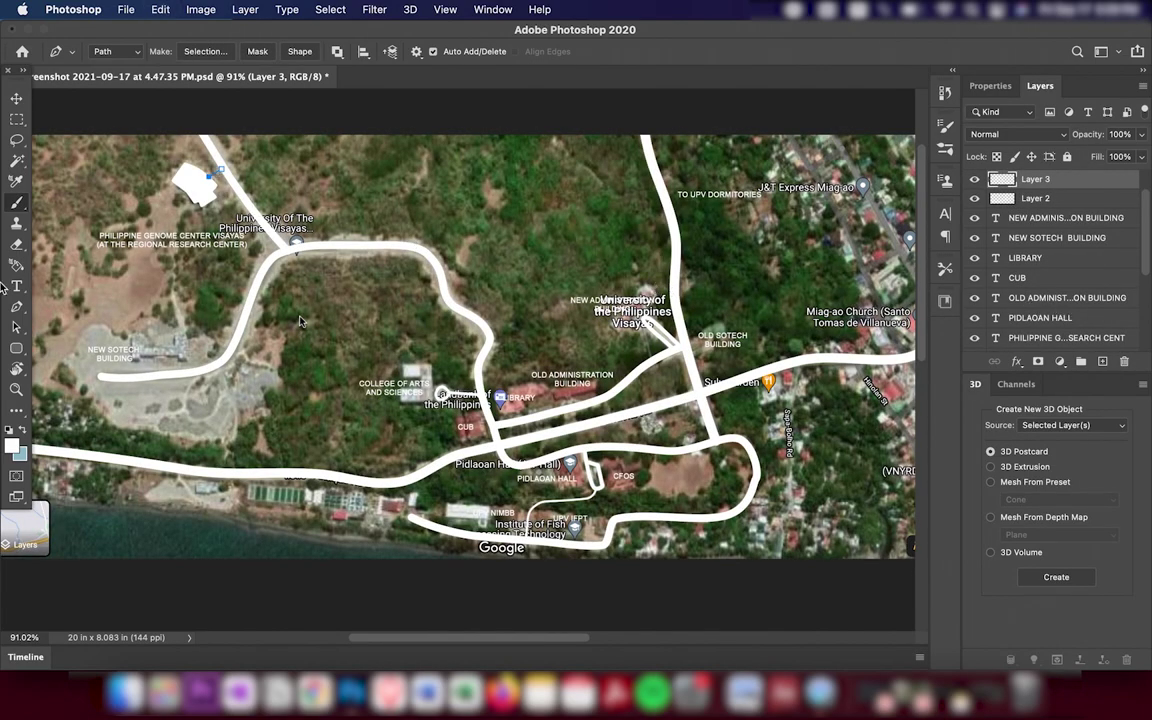
Stroke the remaining path with a 10 px white brush as a thinner road line.
key(b)
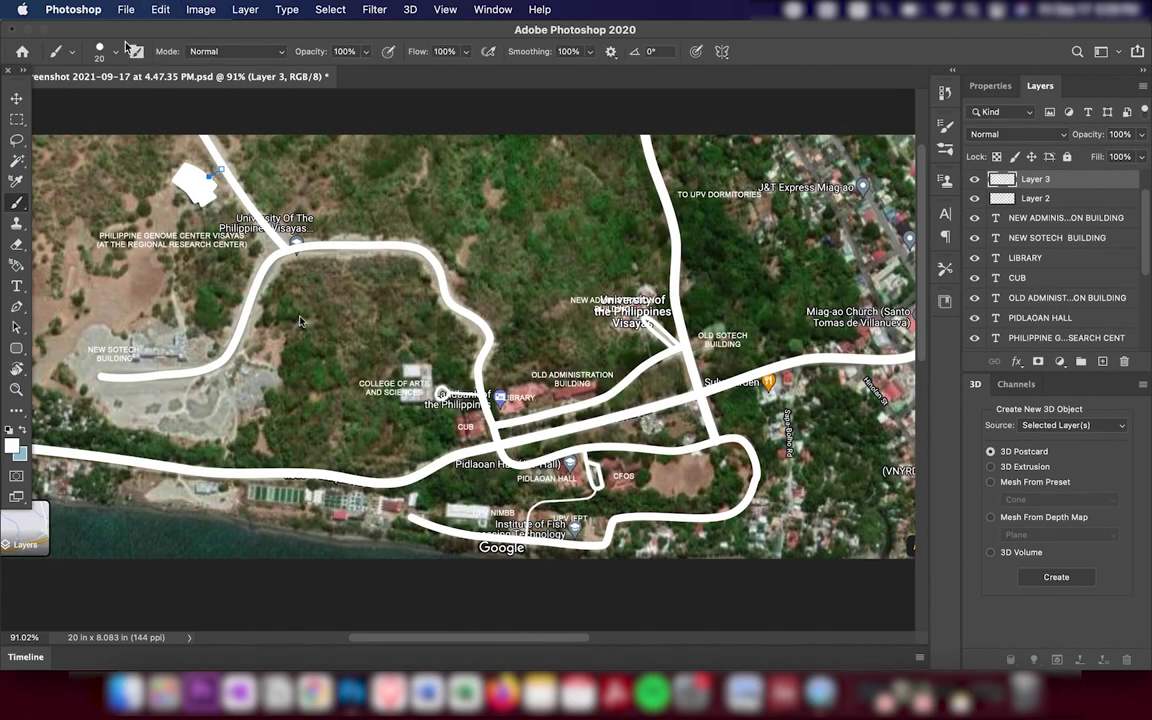
click(117, 51)
text(10)
key(Return)
click(16, 307)
right_click(197, 262)
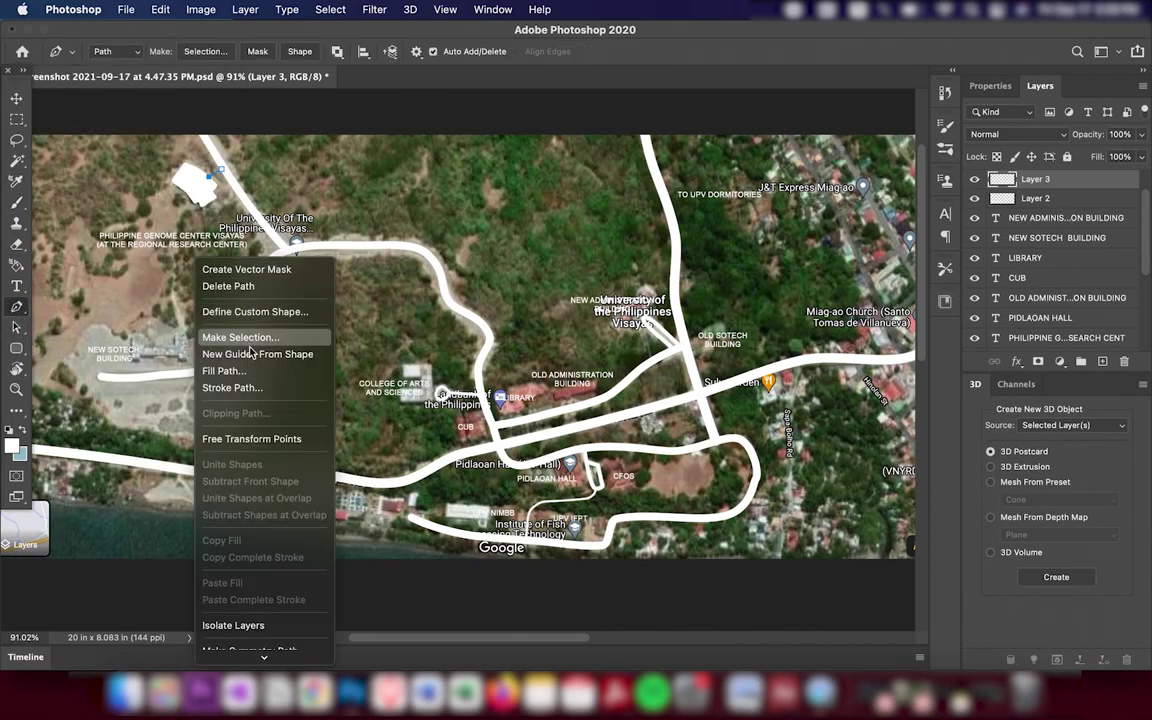
click(252, 389)
key(Return)
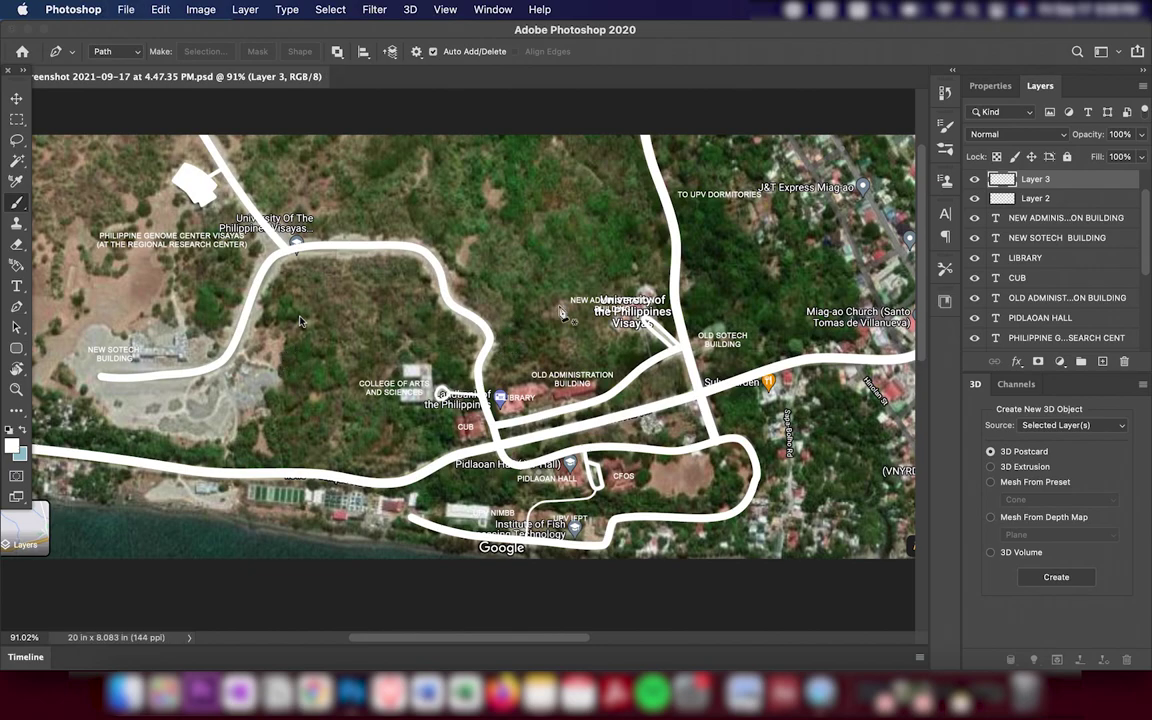
Copy the TO UPV DORMITORIES label near the left road and make it a black NATIONAL ROAD label.
key(v)
drag(685, 238, 262, 441)
double_click(262, 441)
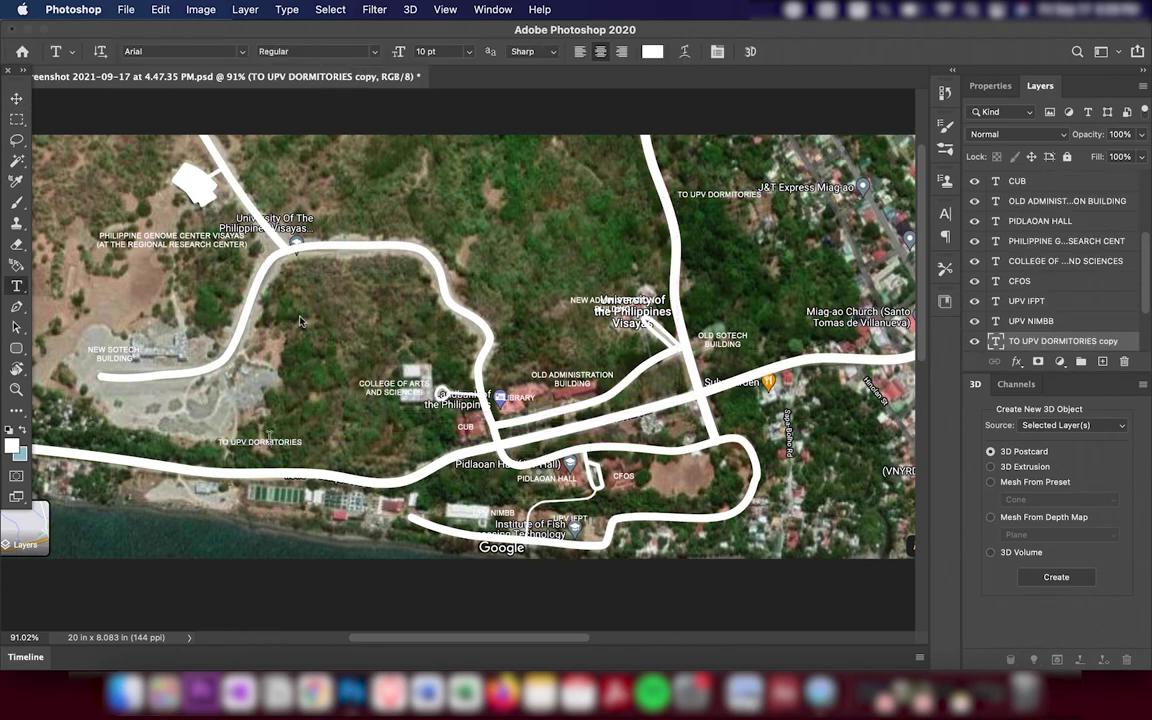
text(NAL)
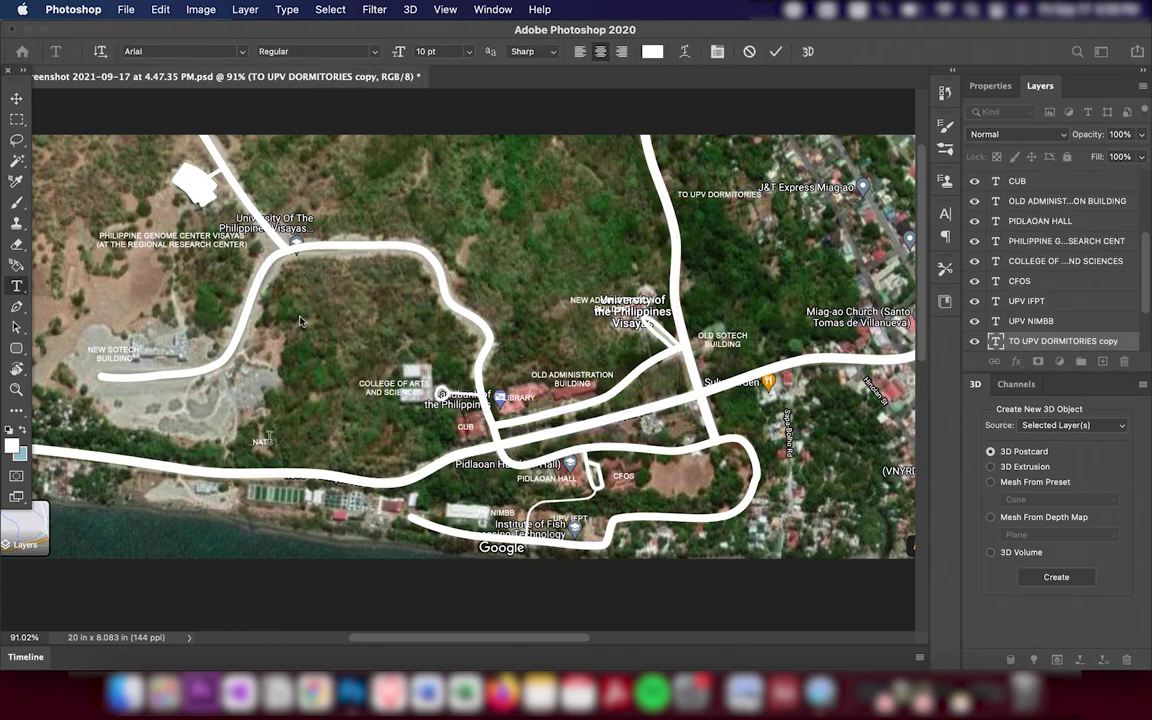
text( ROAD)
key(ctrl+a)
click(652, 52)
text(000000)
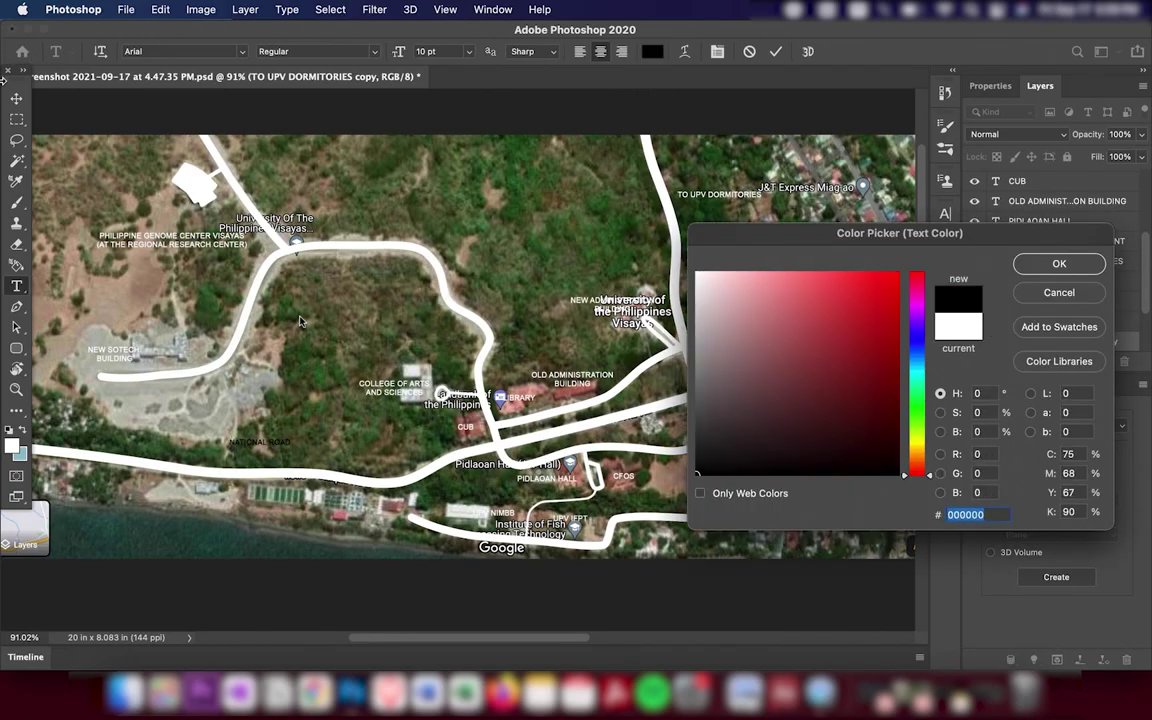
key(Return)
click(16, 99)
Hide the satellite photo layer and reselect the NATIONAL ROAD label.
scroll(1050, 260, down, 3)
click(1035, 341)
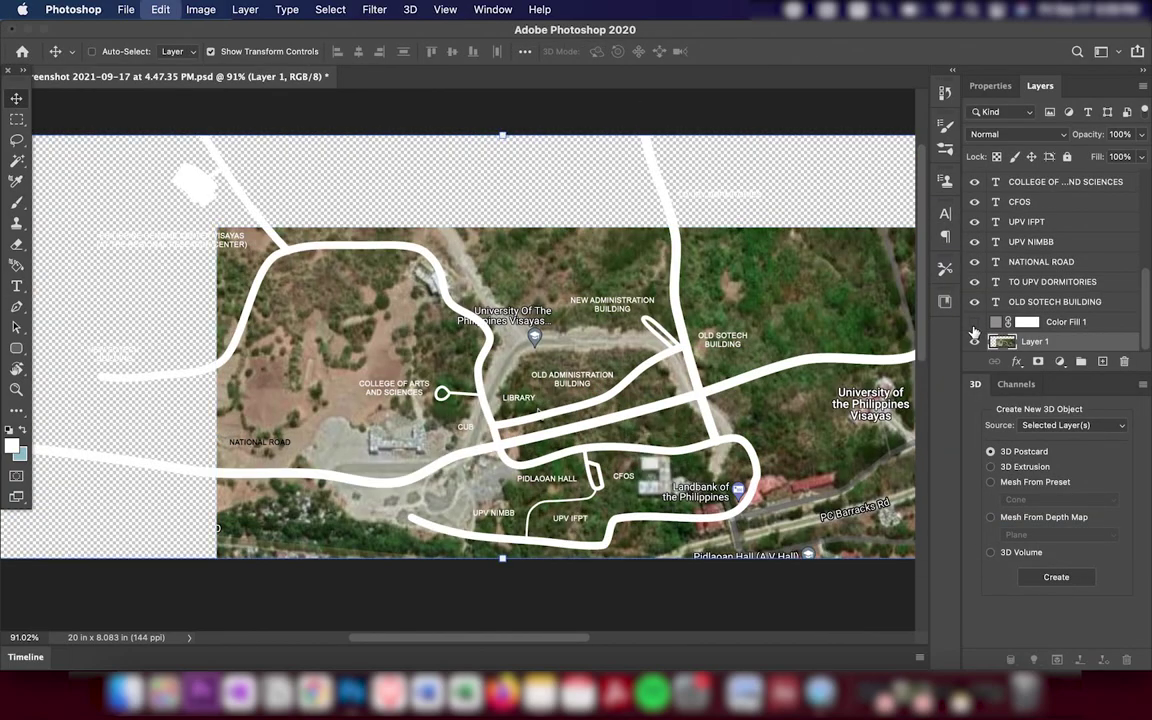
click(975, 341)
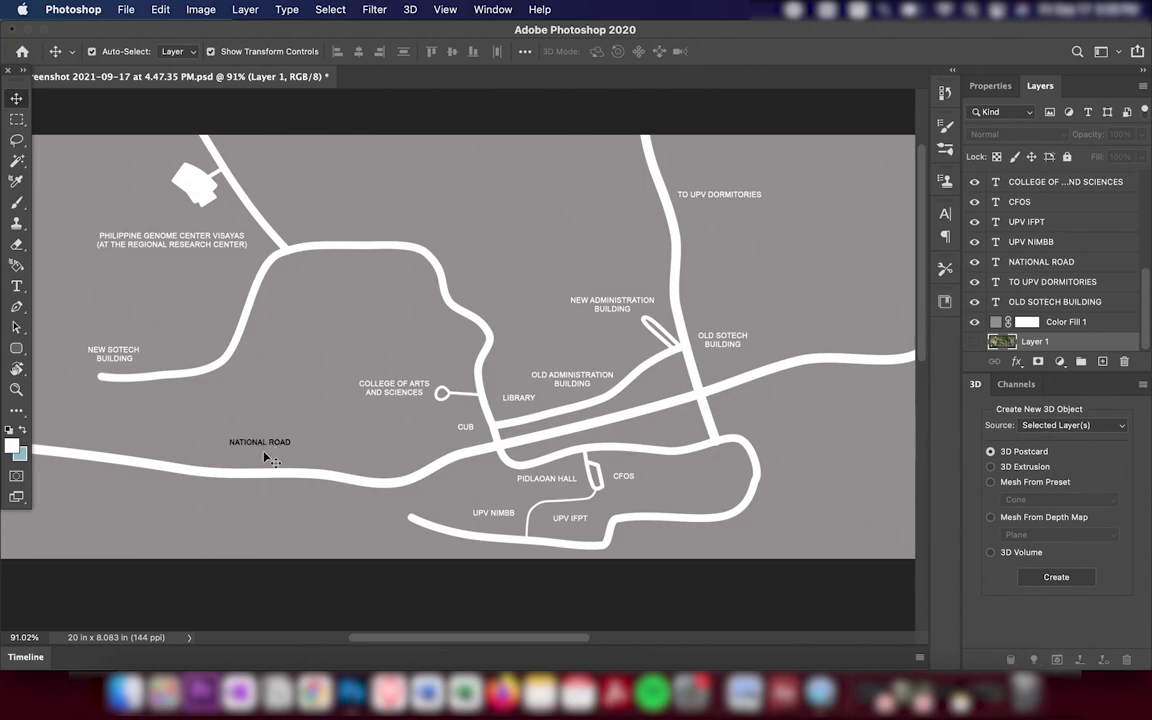
drag(278, 450, 280, 450)
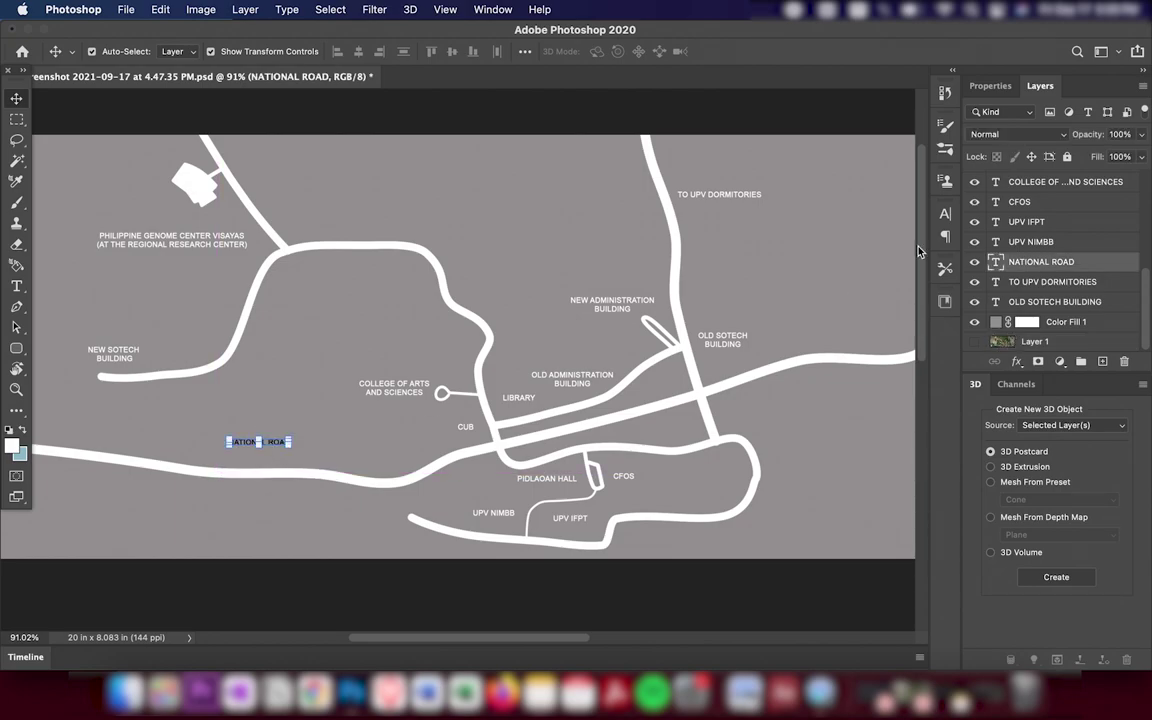
Raise the NATIONAL ROAD layer to the top and angle the label along the central road.
drag(1033, 261, 1030, 175)
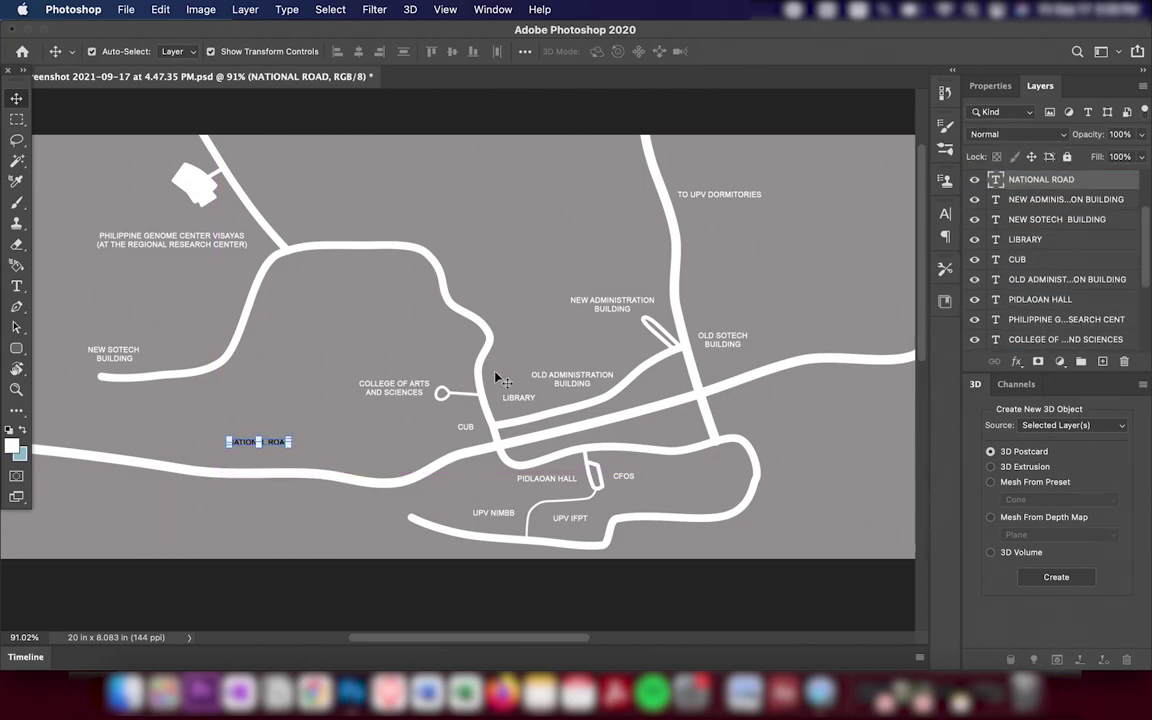
click(296, 437)
drag(296, 437, 301, 422)
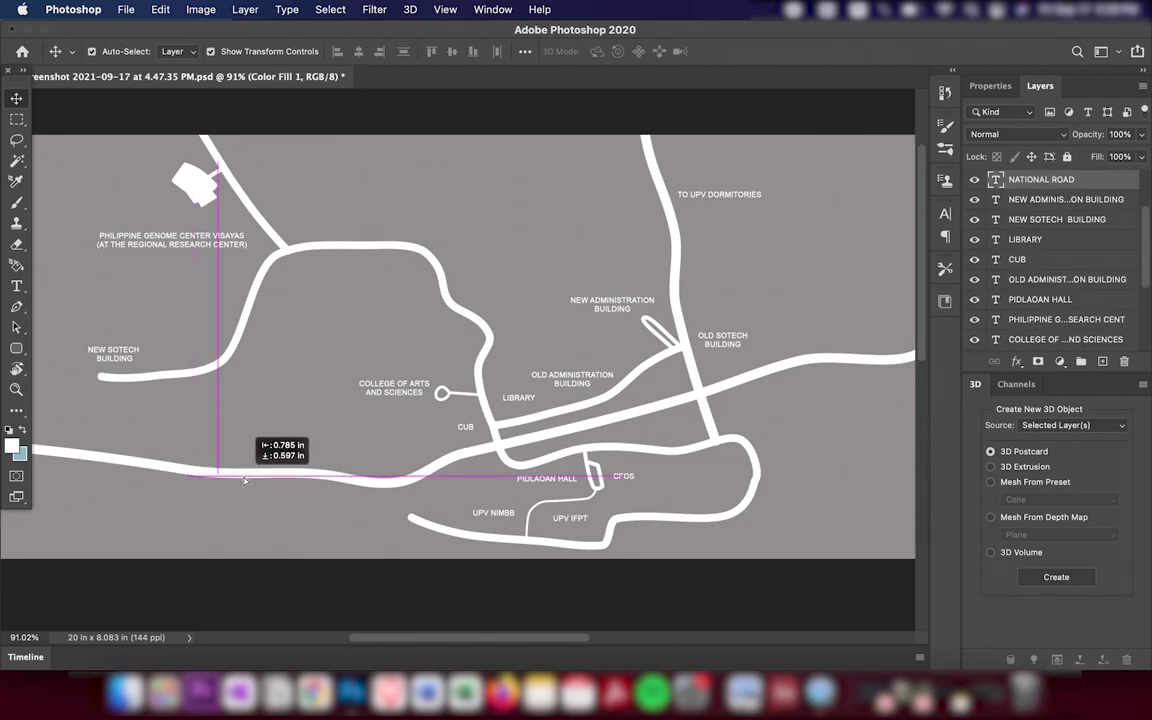
scroll(1043, 236, up, 2)
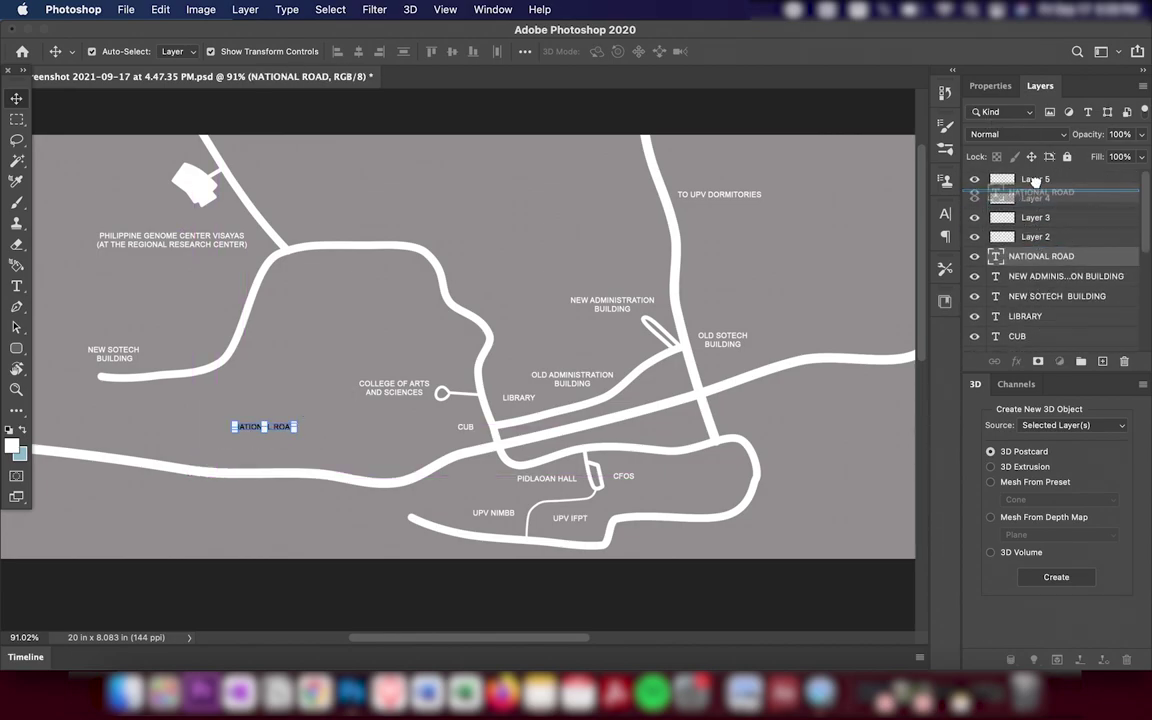
drag(1043, 256, 1035, 180)
click(321, 342)
drag(285, 438, 257, 476)
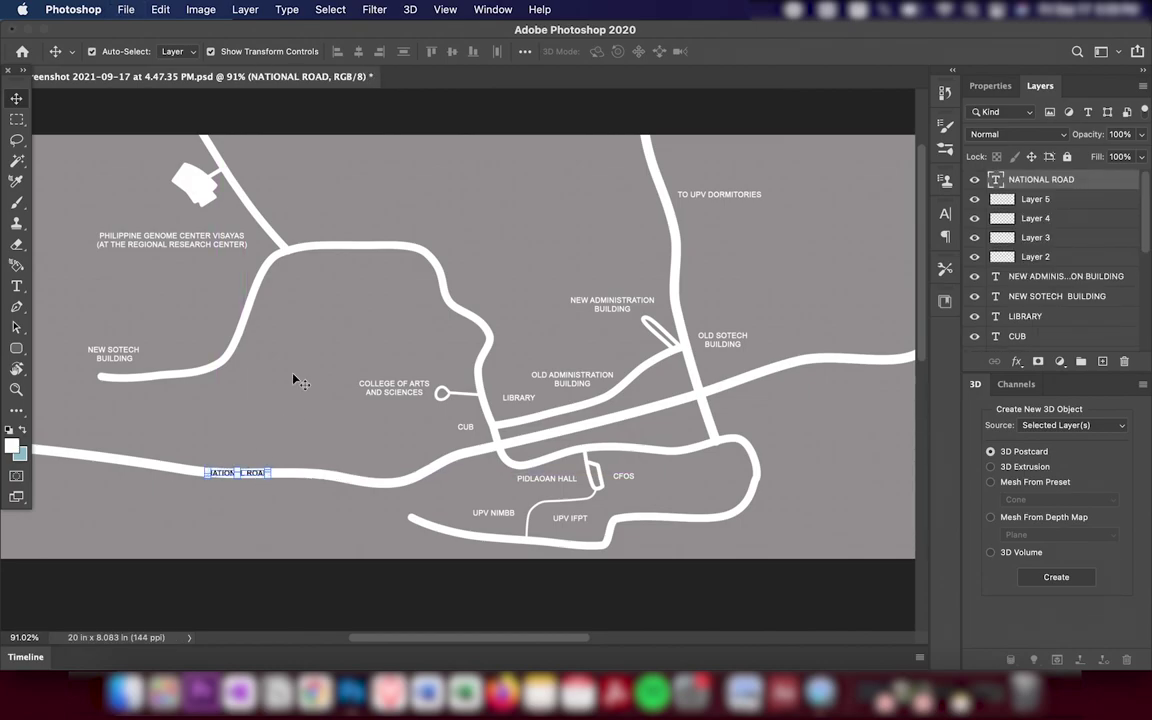
drag(251, 480, 601, 436)
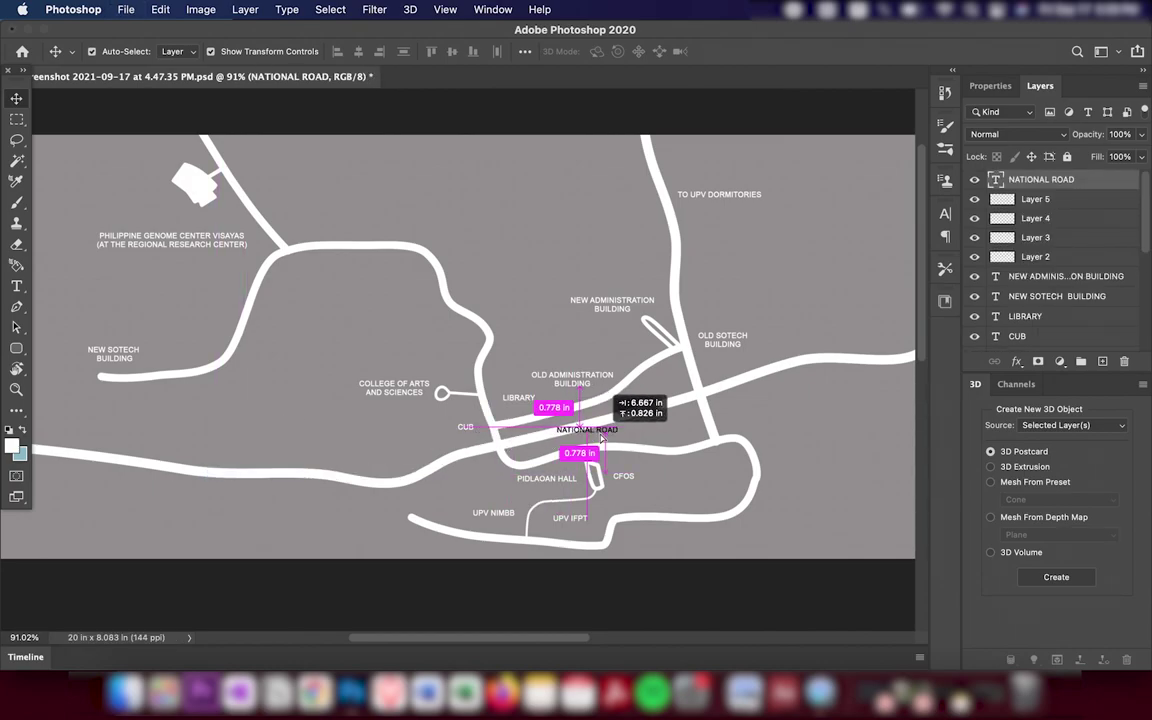
key(ctrl+t)
drag(628, 424, 624, 442)
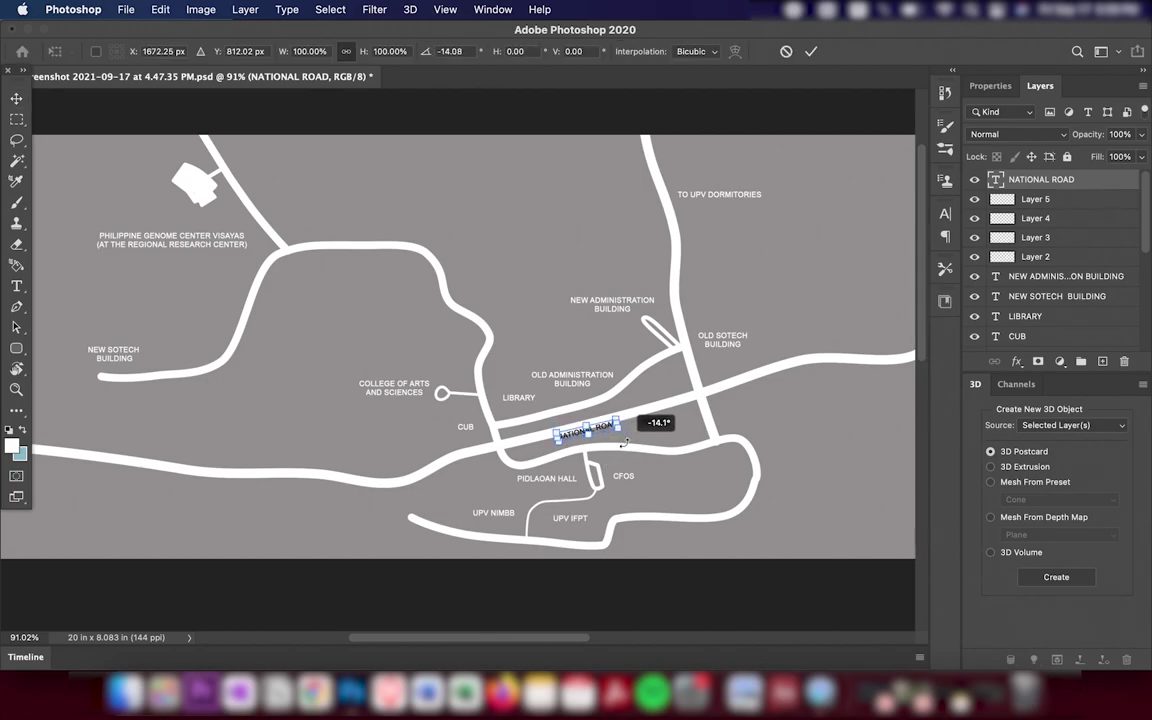
key(Return)
Copy the NATIONAL ROAD label onto the right road and rotate it to match.
mouse_move(580, 432)
mouse_down()
mouse_move(775, 369)
mouse_move(818, 396)
mouse_up()
click(810, 375)
click(800, 369)
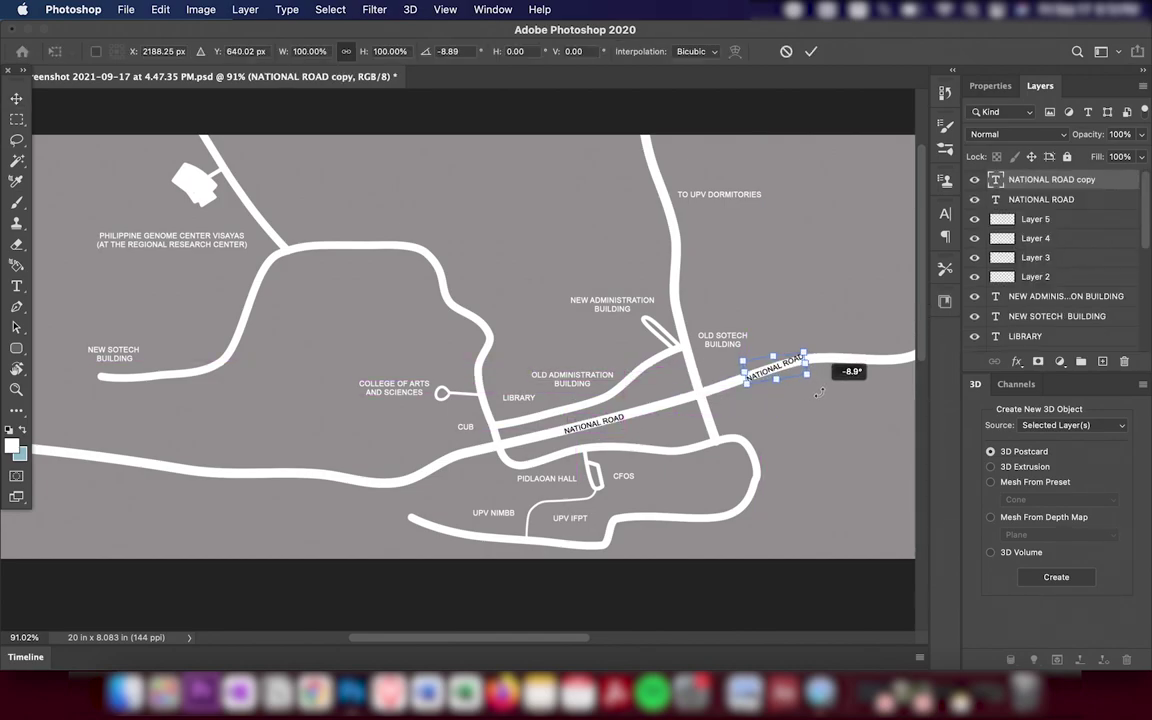
click(792, 445)
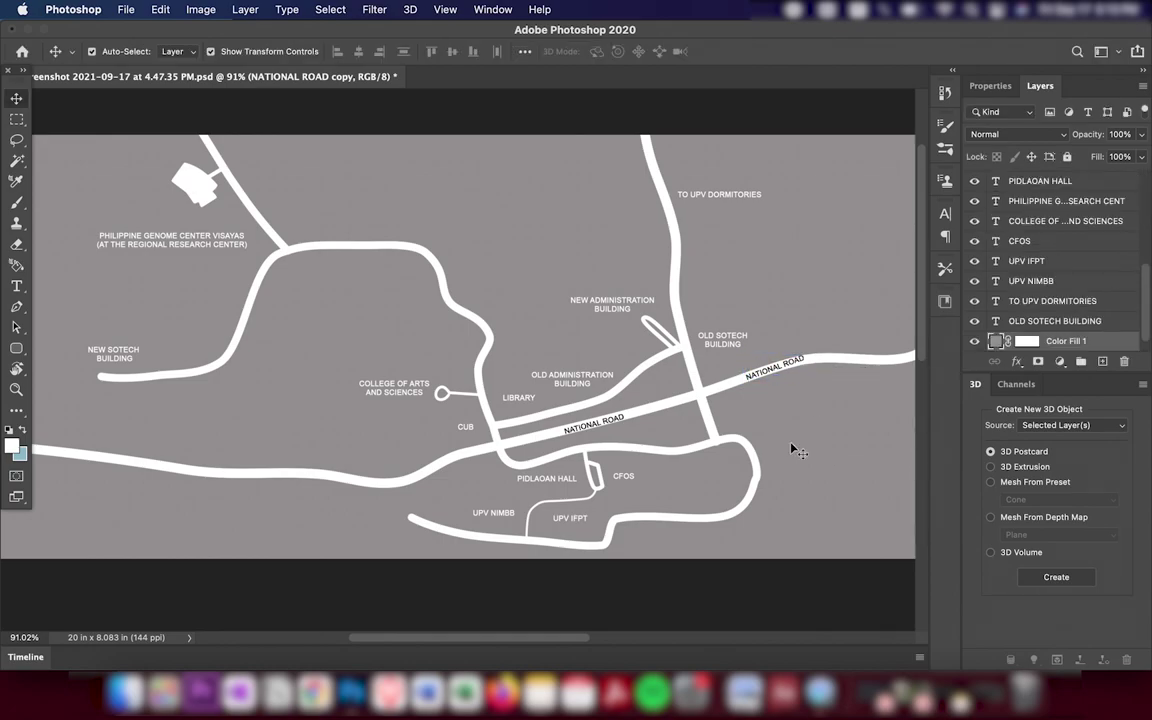
Copy the NATIONAL ROAD label onto the left road, rotate it and nudge it into place.
click(595, 427)
mouse_move(610, 423)
mouse_down()
mouse_move(205, 478)
mouse_move(213, 517)
mouse_move(188, 481)
mouse_move(215, 493)
mouse_up()
click(211, 478)
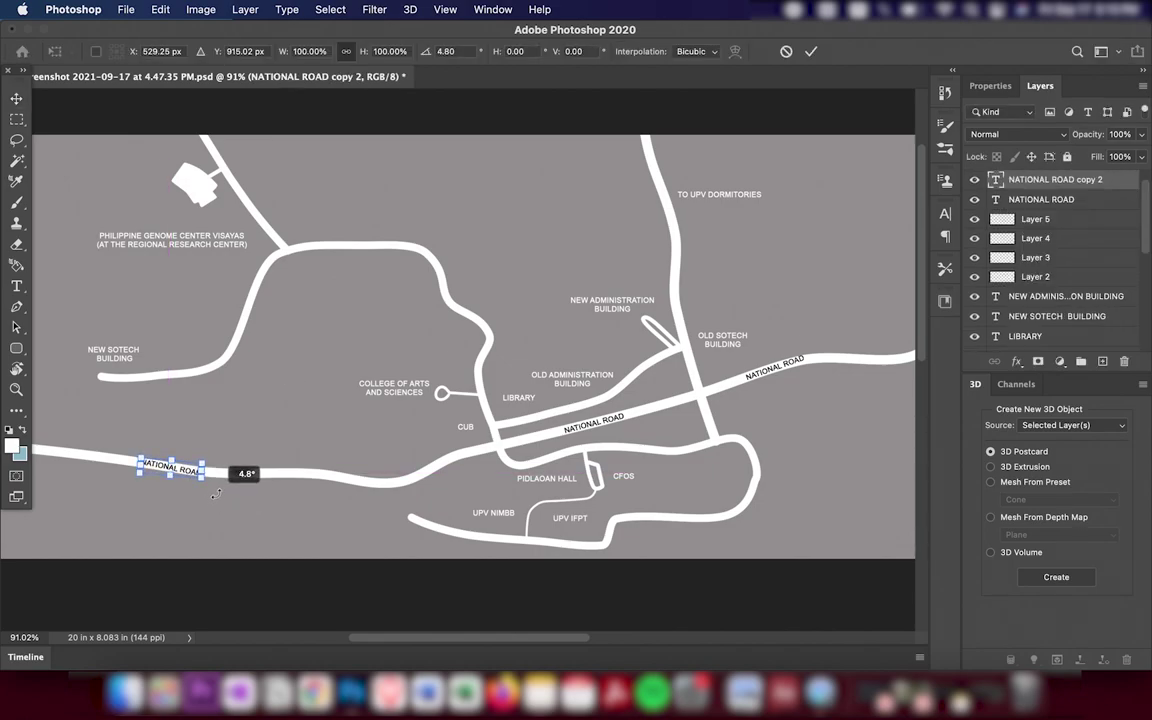
key(Return)
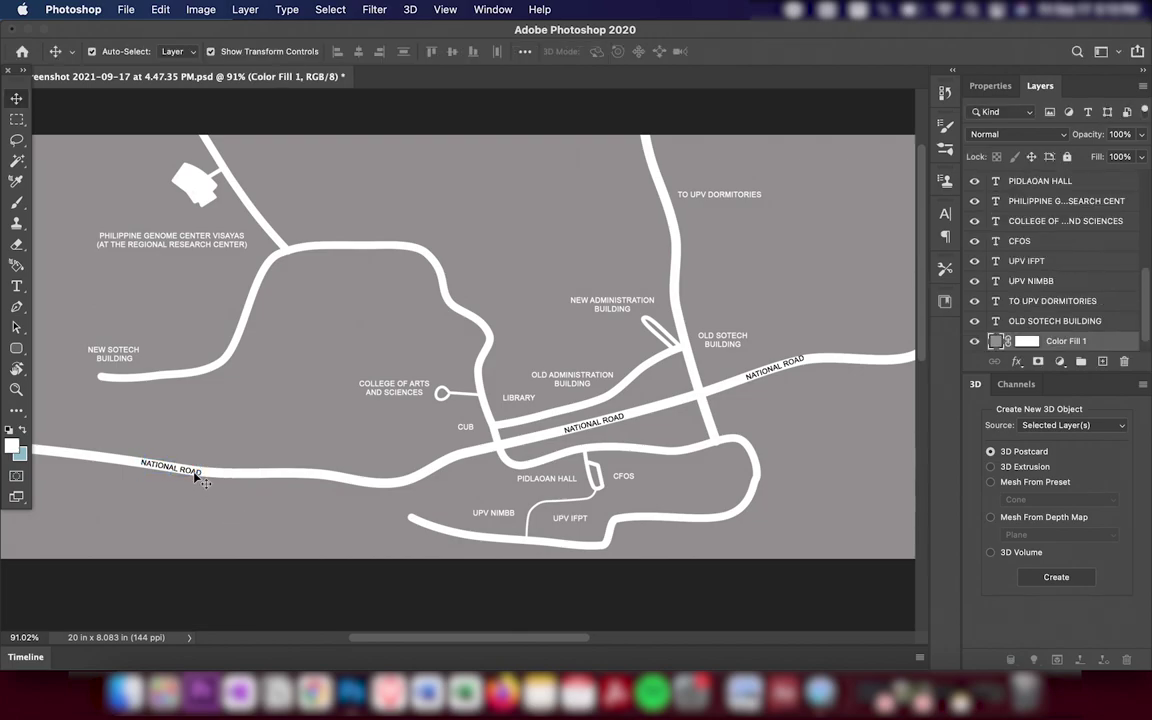
mouse_move(197, 470)
mouse_down()
mouse_move(184, 470)
mouse_move(203, 494)
mouse_up()
key(Return)
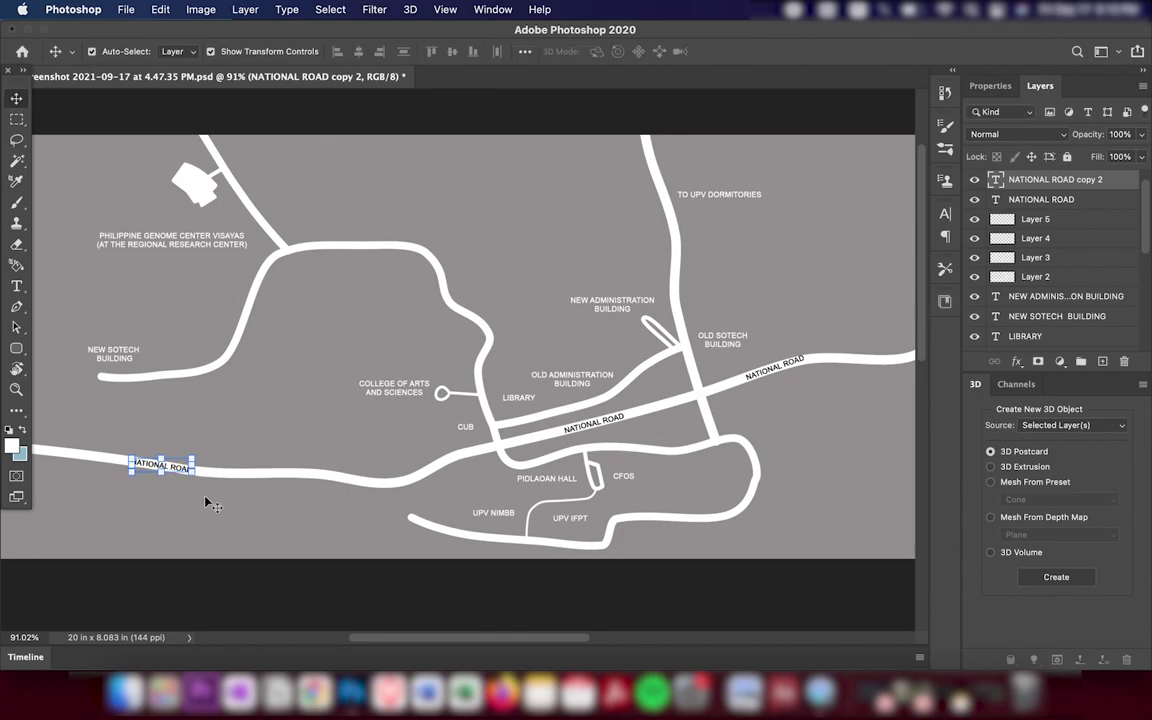
click(206, 520)
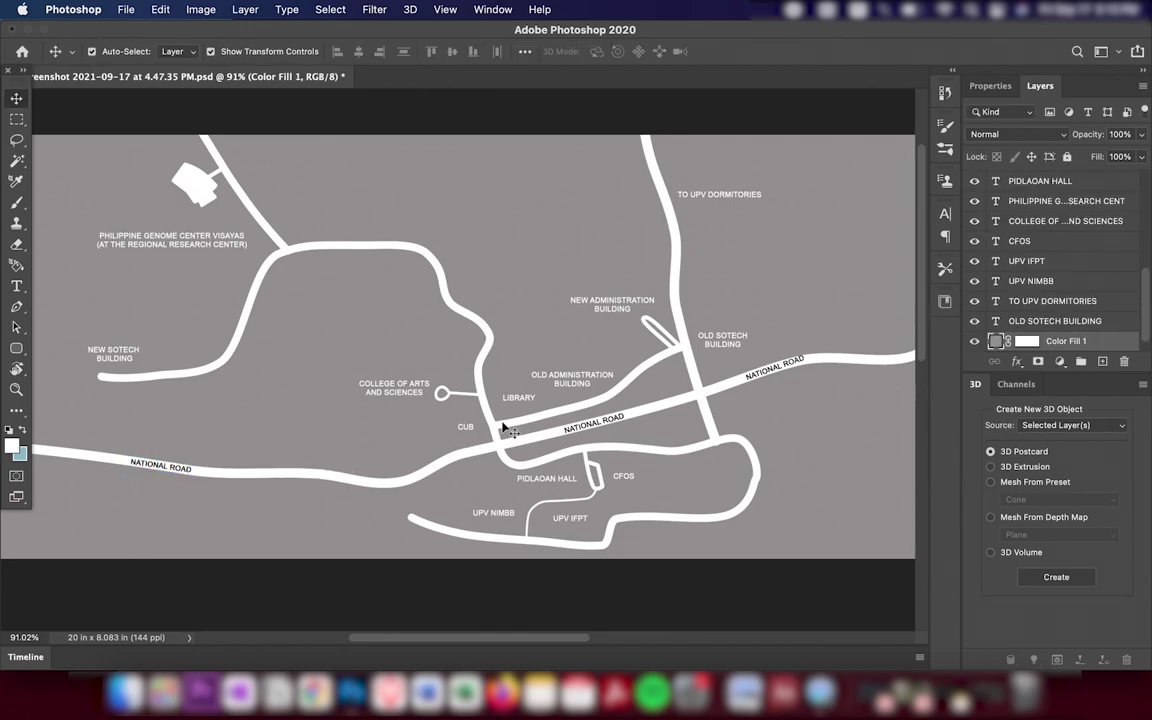
Try adjusting the right-hand NATIONAL ROAD label, undo the change, and deselect it.
click(800, 360)
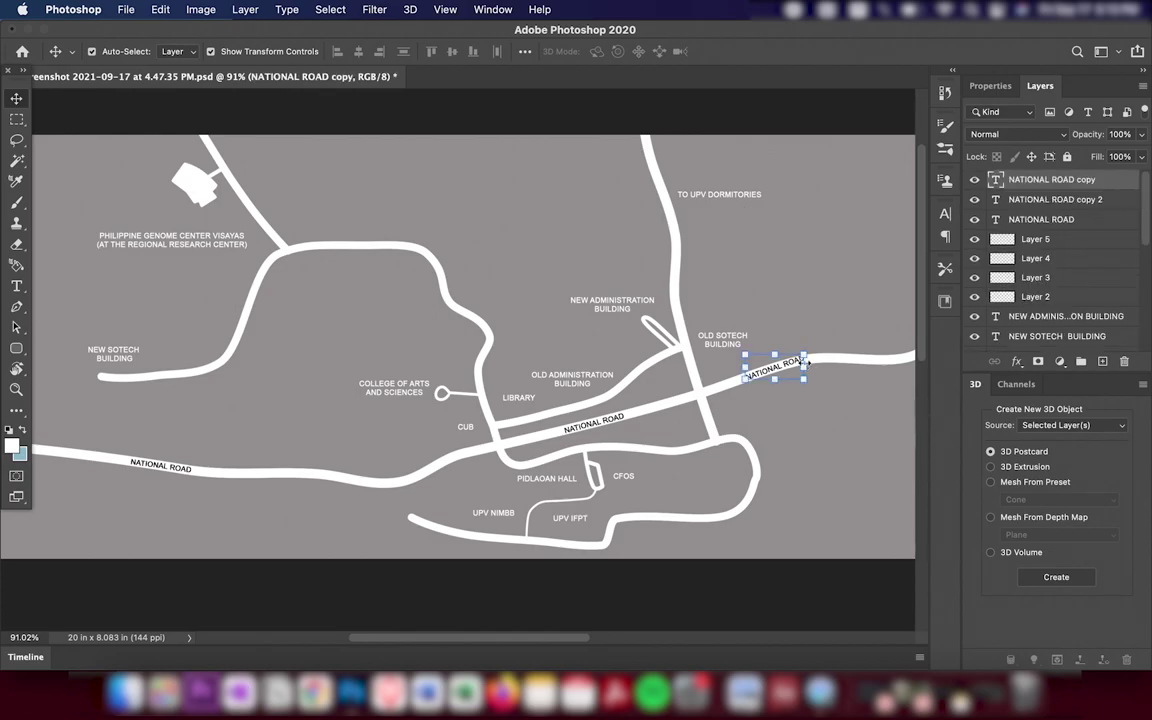
click(826, 390)
key(ctrl+z)
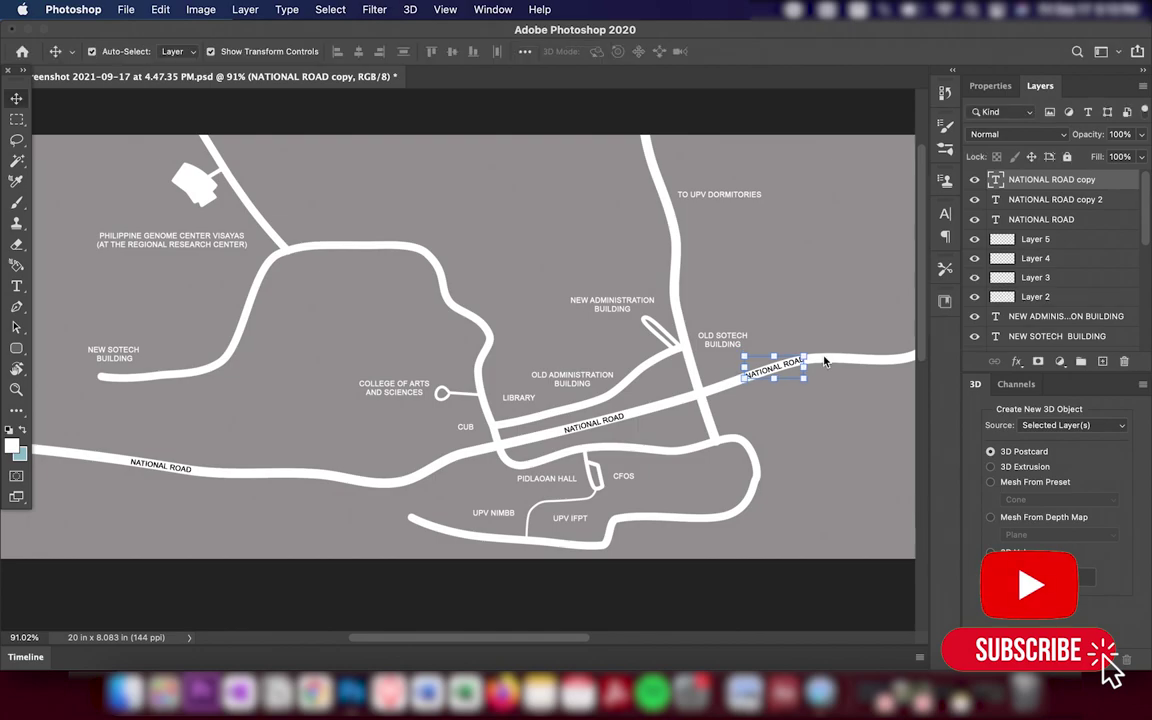
click(854, 239)
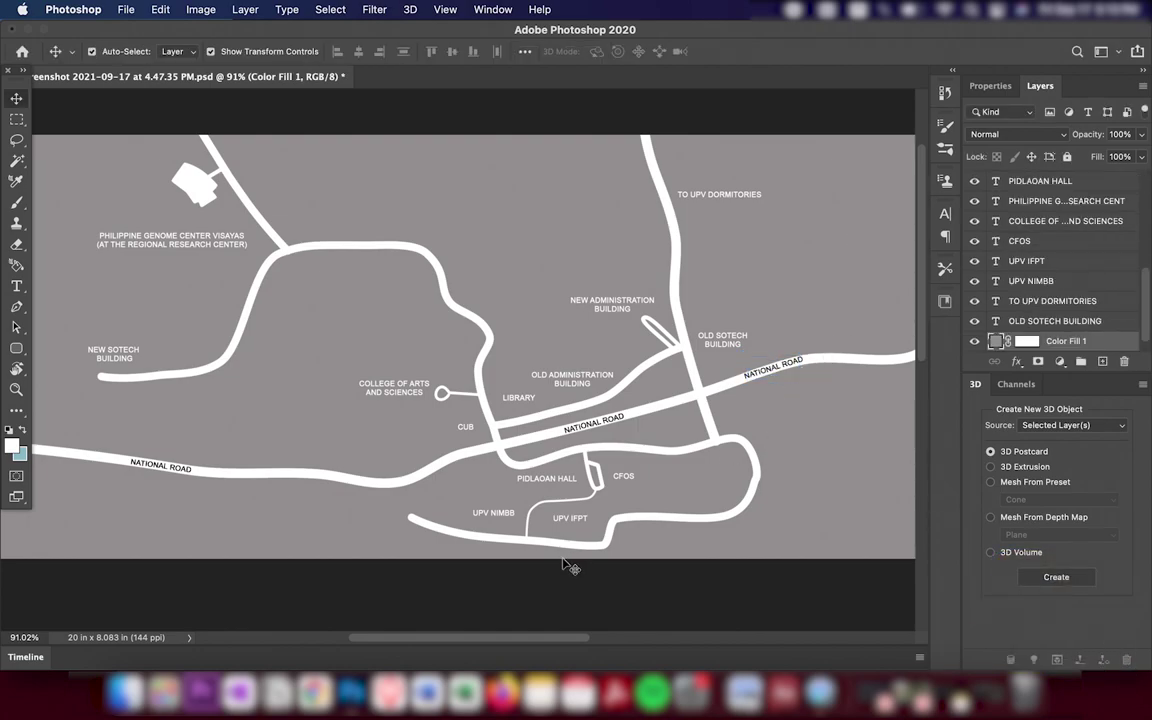
Copy the UPV NIMBB label to the left and retype it as UPV HATCHERY.
drag(476, 517, 367, 518)
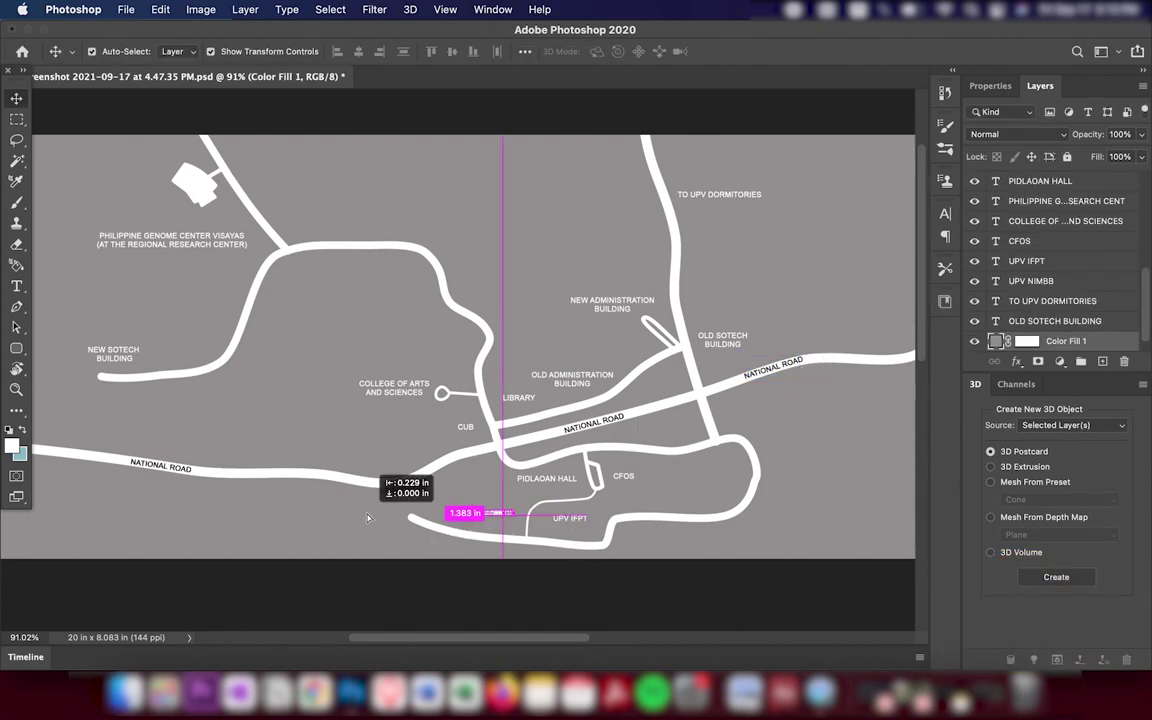
double_click(362, 515)
text(UPV HATCHERY)
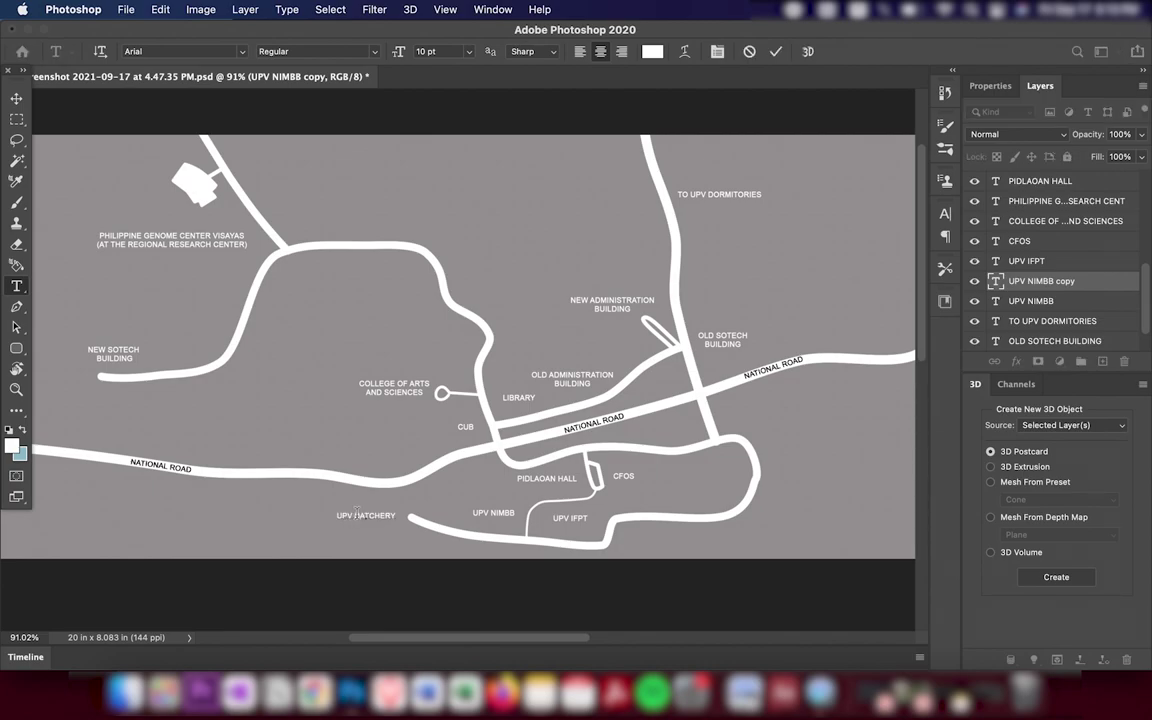
click(17, 98)
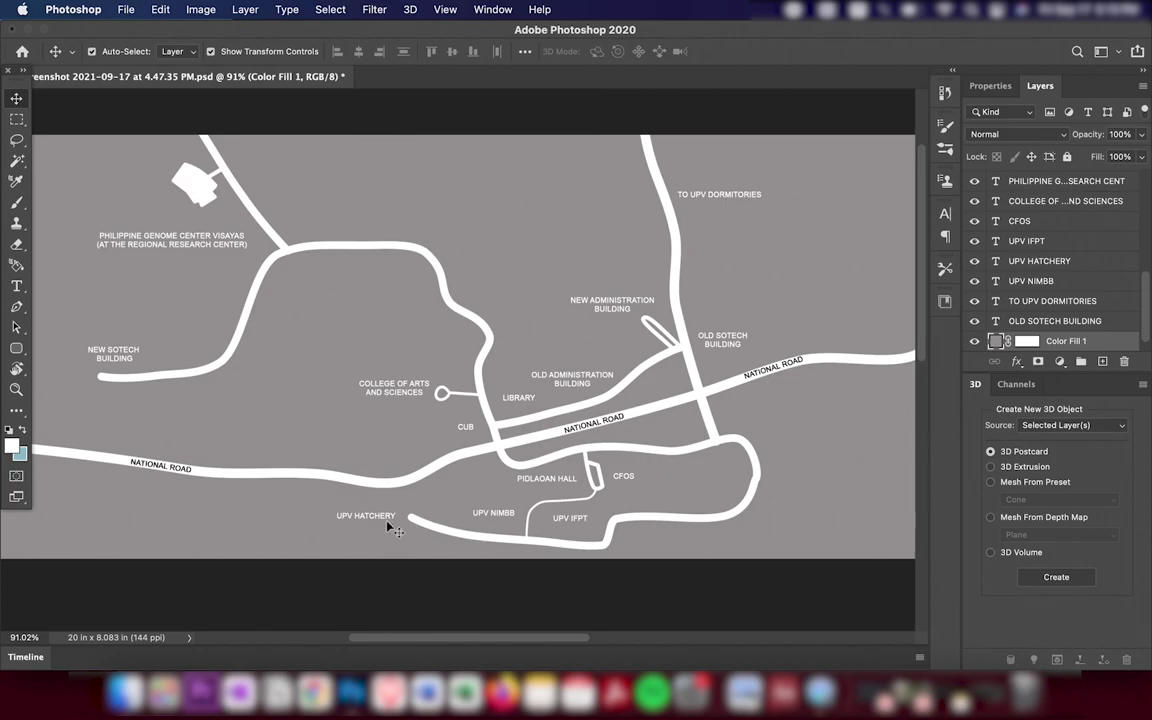
drag(385, 517, 386, 526)
Raise the PHILIPPINE GENOME CENTER VISAYAS label slightly.
click(352, 268)
drag(220, 253, 217, 239)
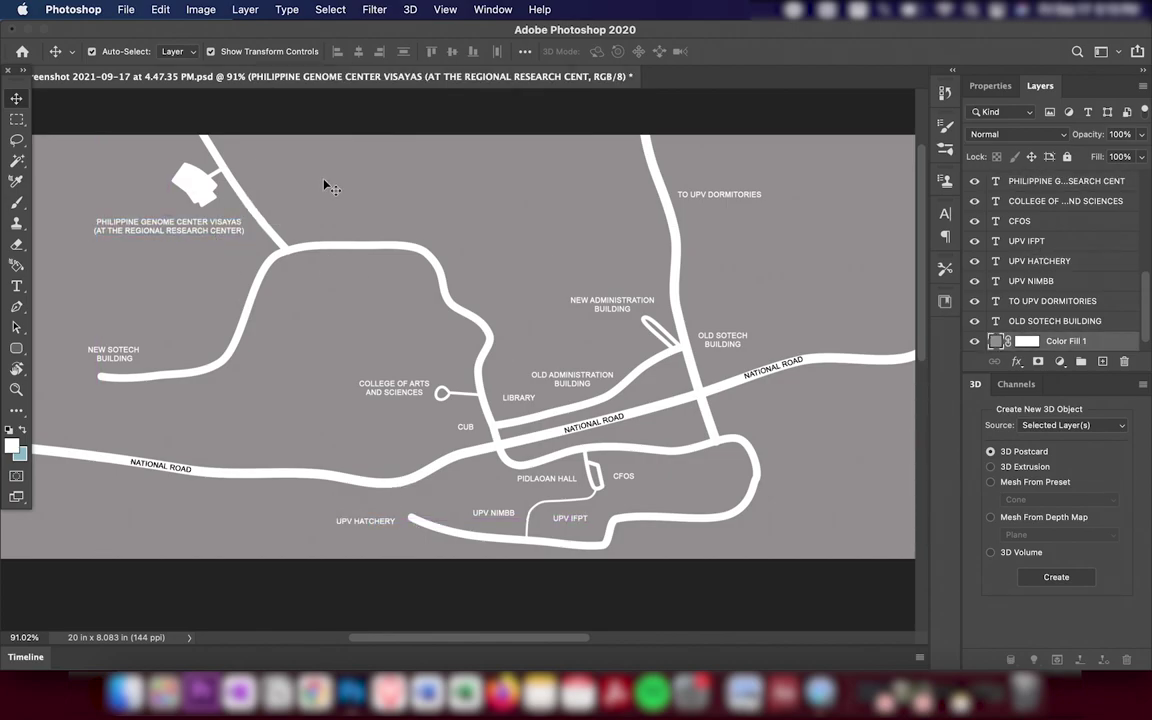
scroll(326, 187, up, 3)
scroll(365, 257, down, 1)
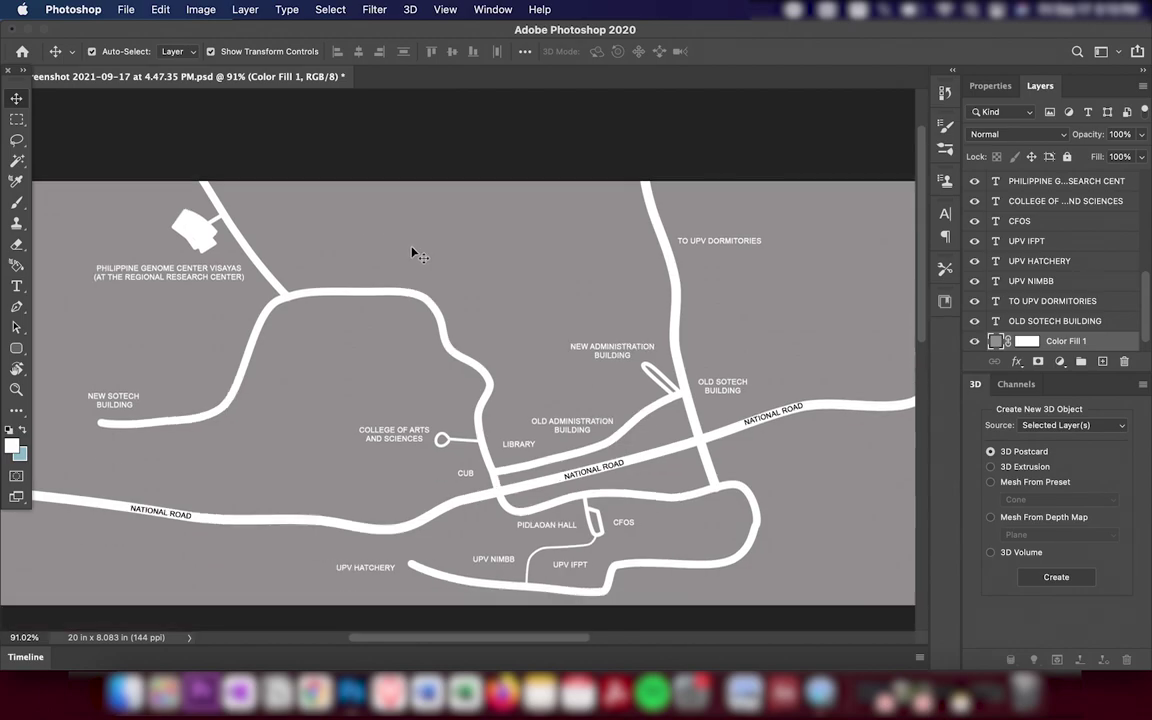
click(192, 222)
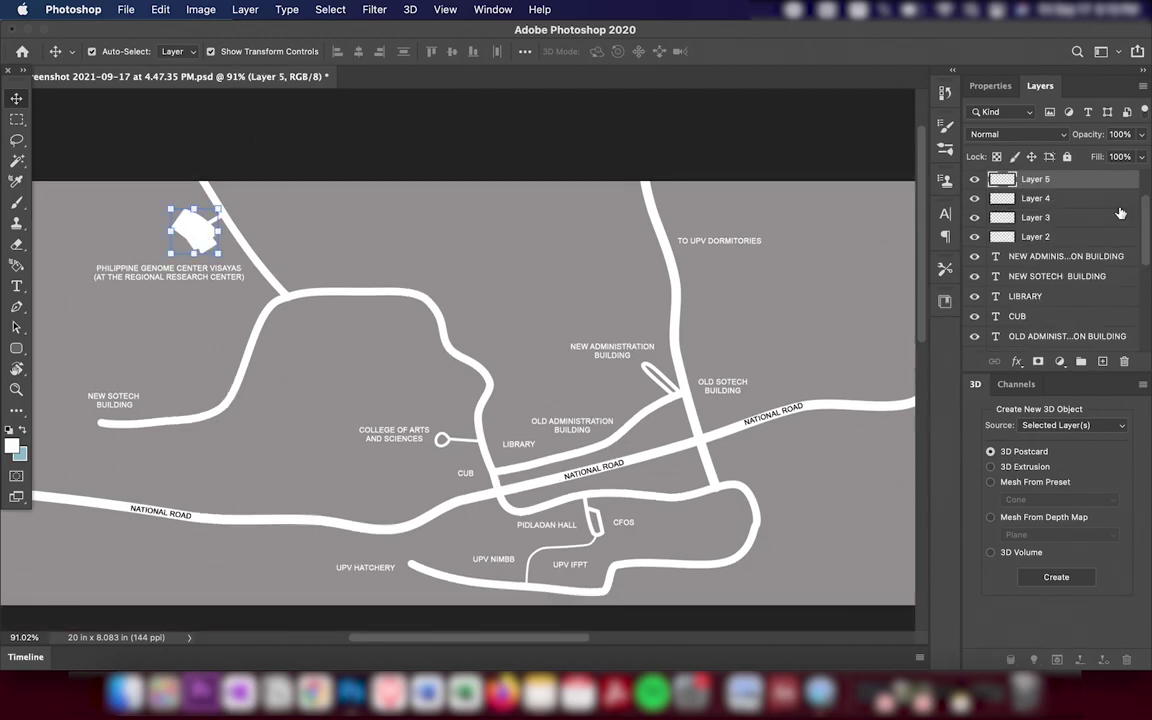
Give the building layer a Gradient Overlay using the Blue_27 purple-to-cyan preset.
right_click(1040, 195)
click(1039, 194)
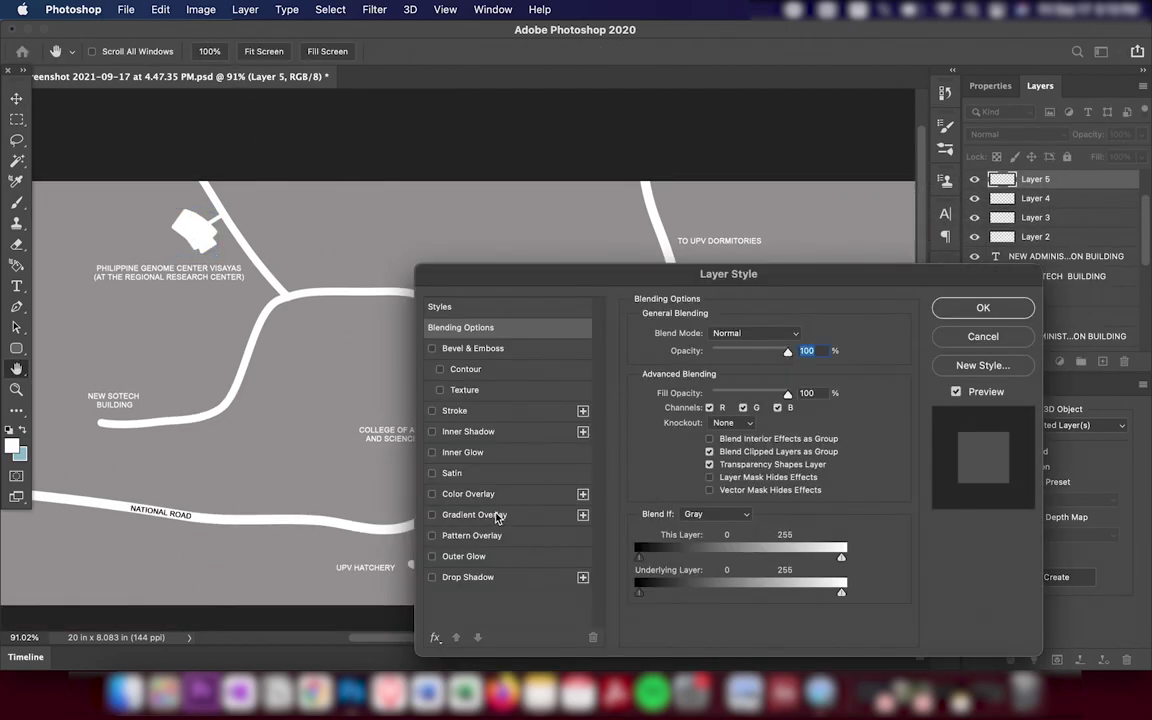
click(470, 516)
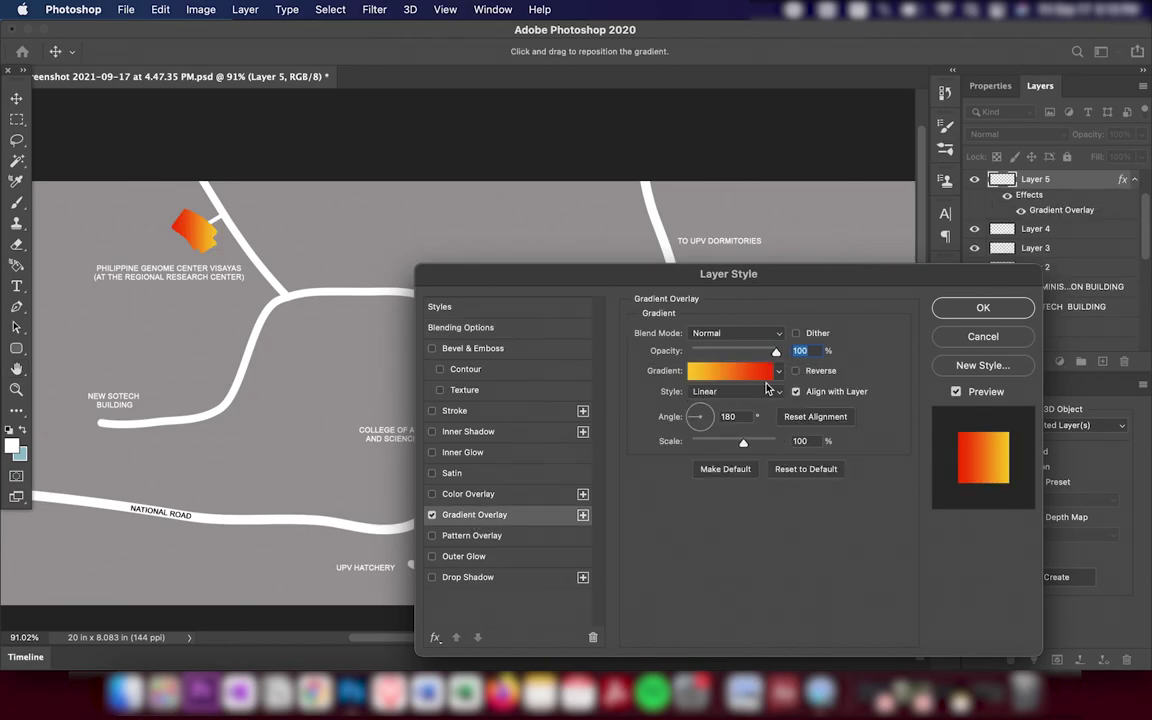
click(771, 376)
click(802, 174)
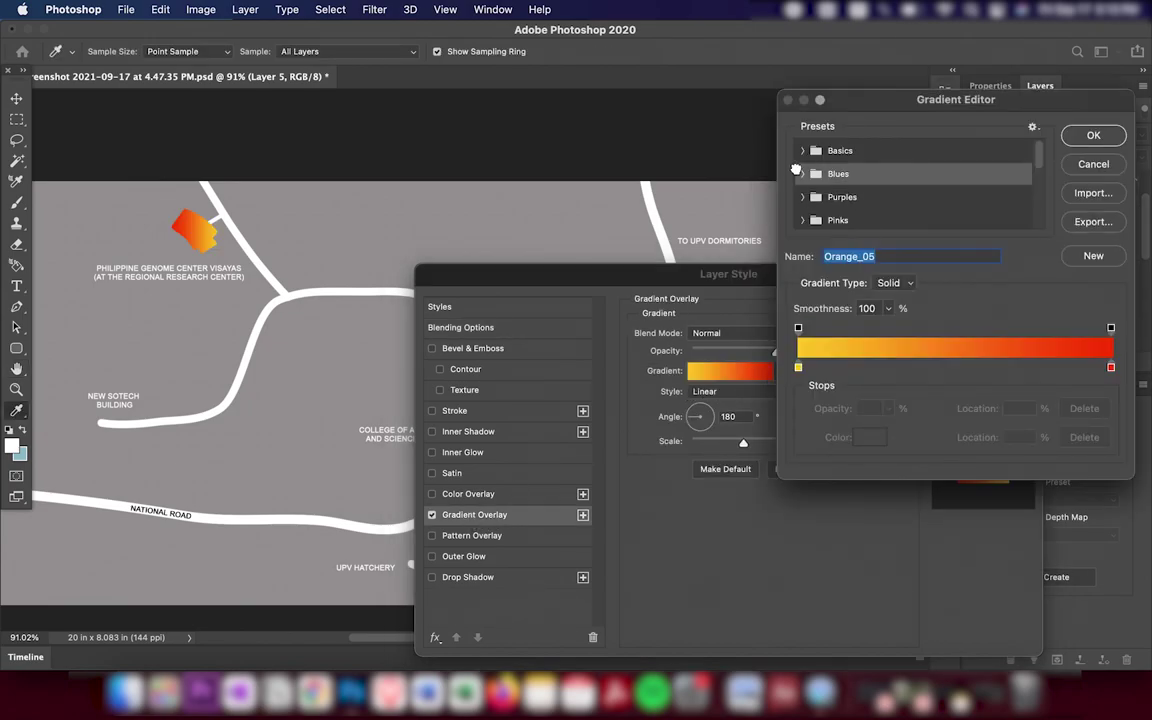
scroll(870, 190, down, 2)
click(848, 180)
click(905, 175)
scroll(846, 175, down, 3)
scroll(897, 182, up, 1)
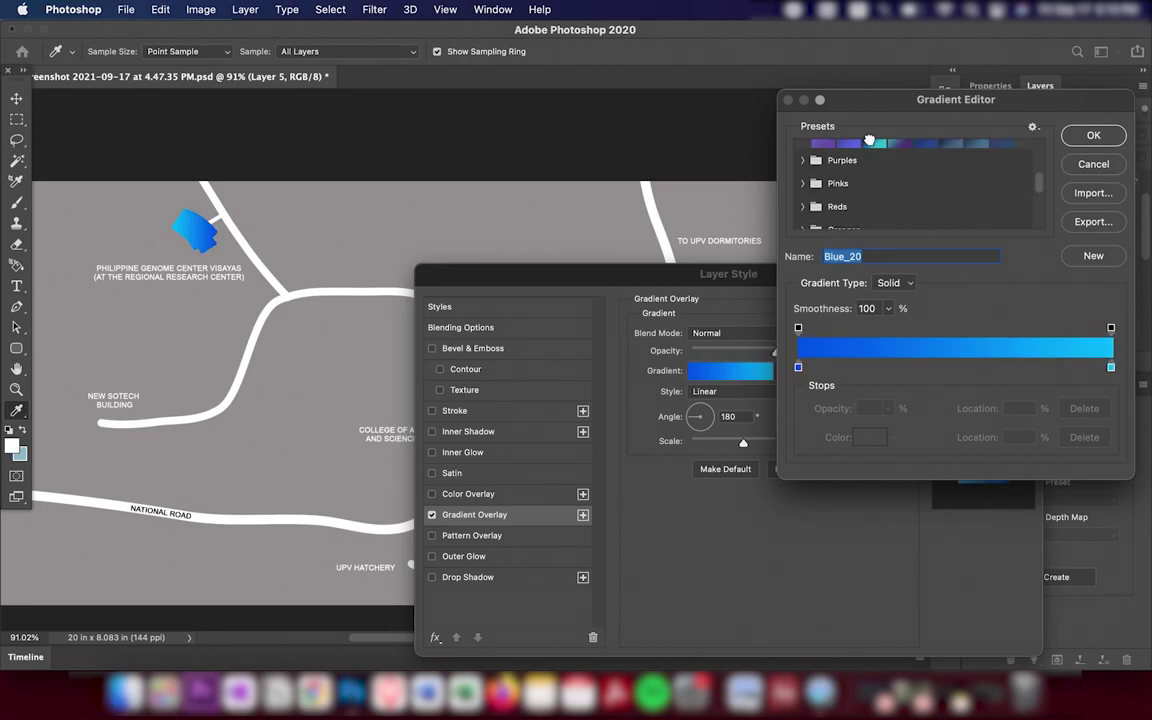
click(869, 141)
Recolour the gradient's left stop to dark teal, confirm it, and enable Drop Shadow.
double_click(799, 372)
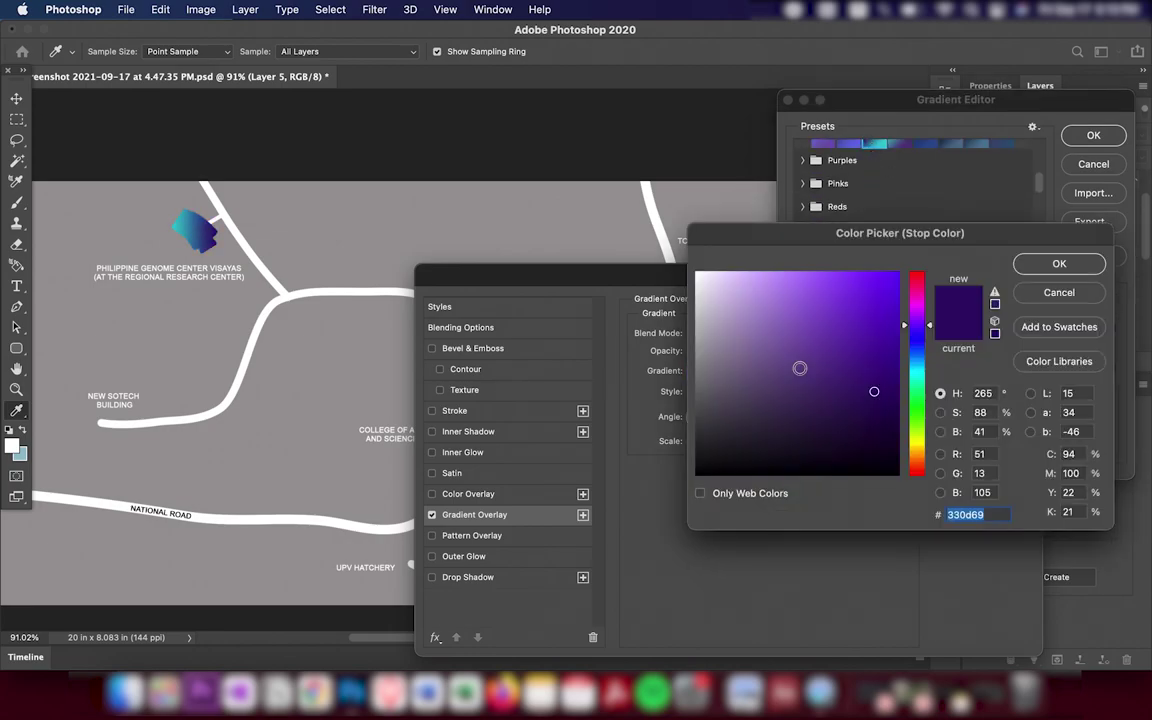
click(872, 336)
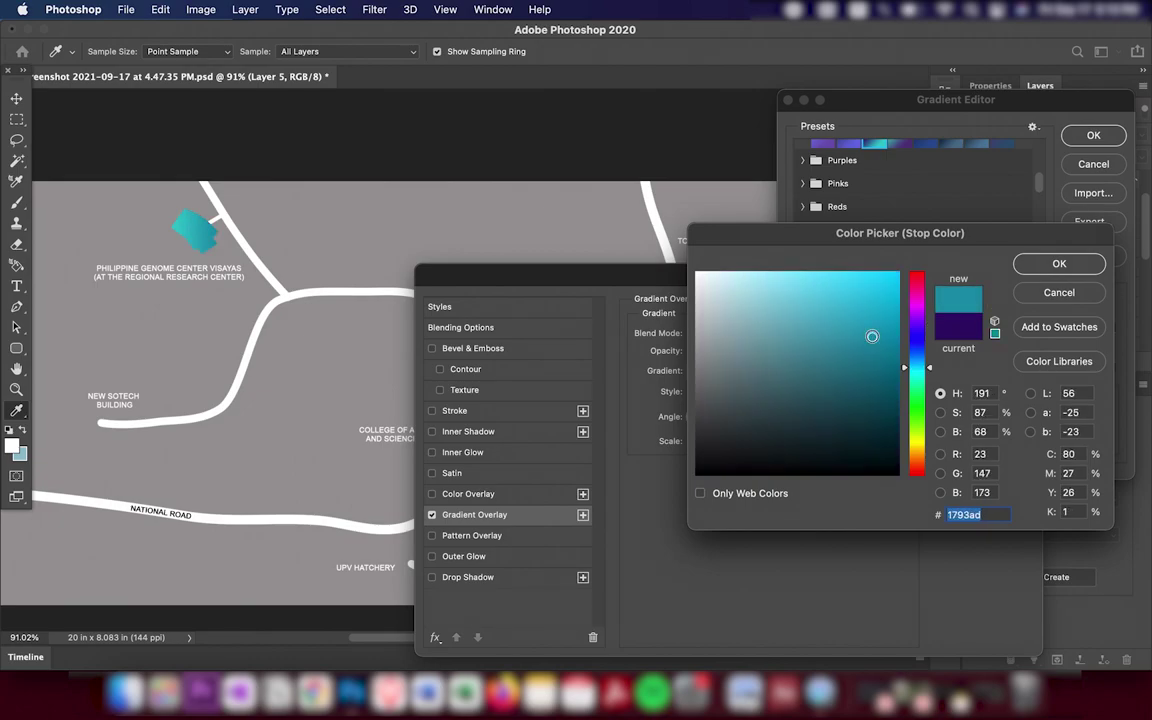
mouse_move(872, 336)
mouse_down()
mouse_move(860, 395)
mouse_move(883, 361)
mouse_up()
key(Return)
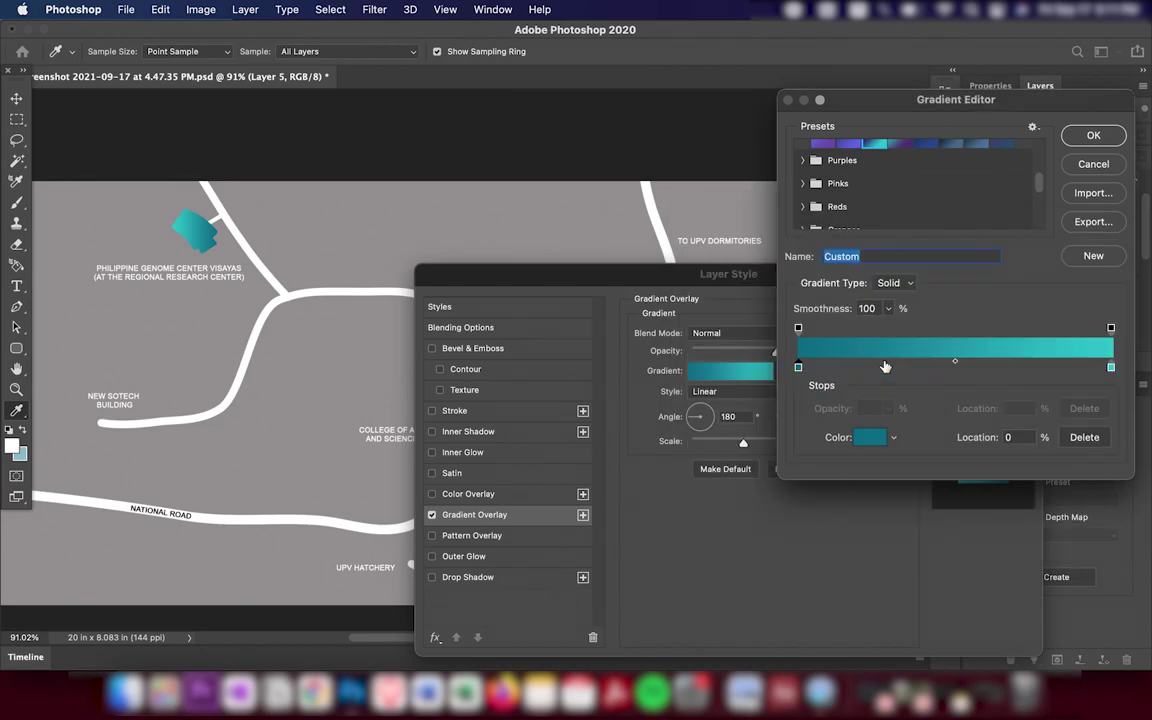
key(Return)
click(432, 577)
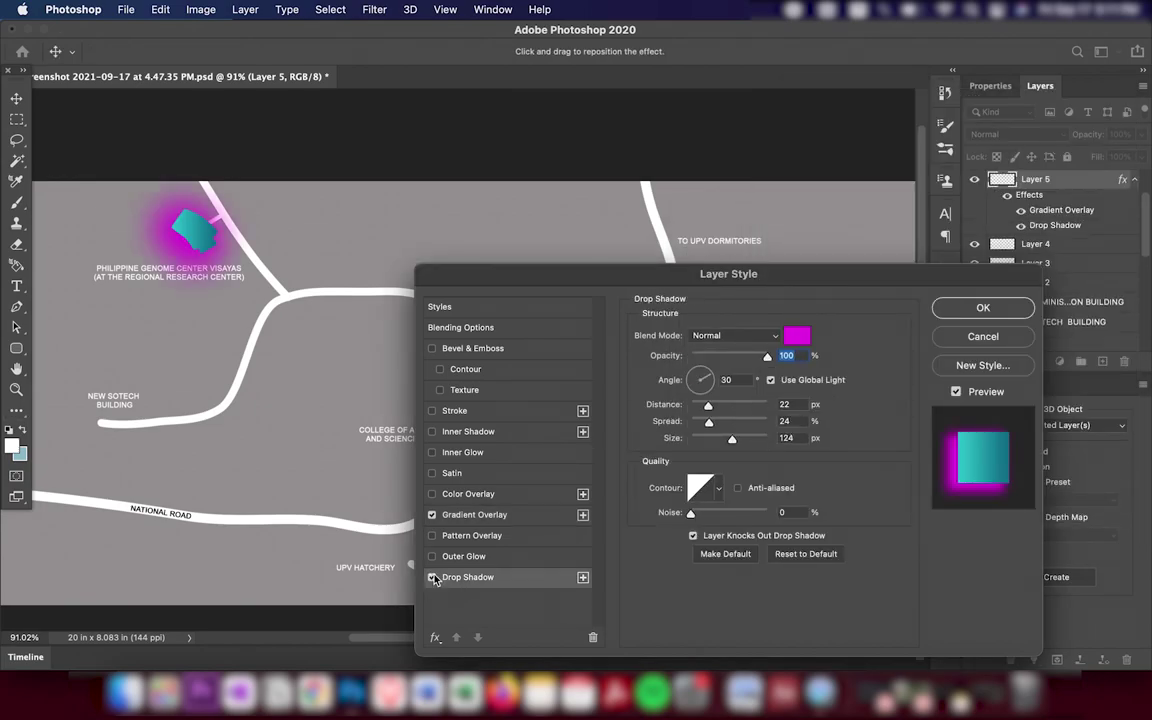
Set the drop shadow to black, 18% opacity, 27 px size, and enable Outer Glow.
click(804, 333)
drag(740, 360, 652, 490)
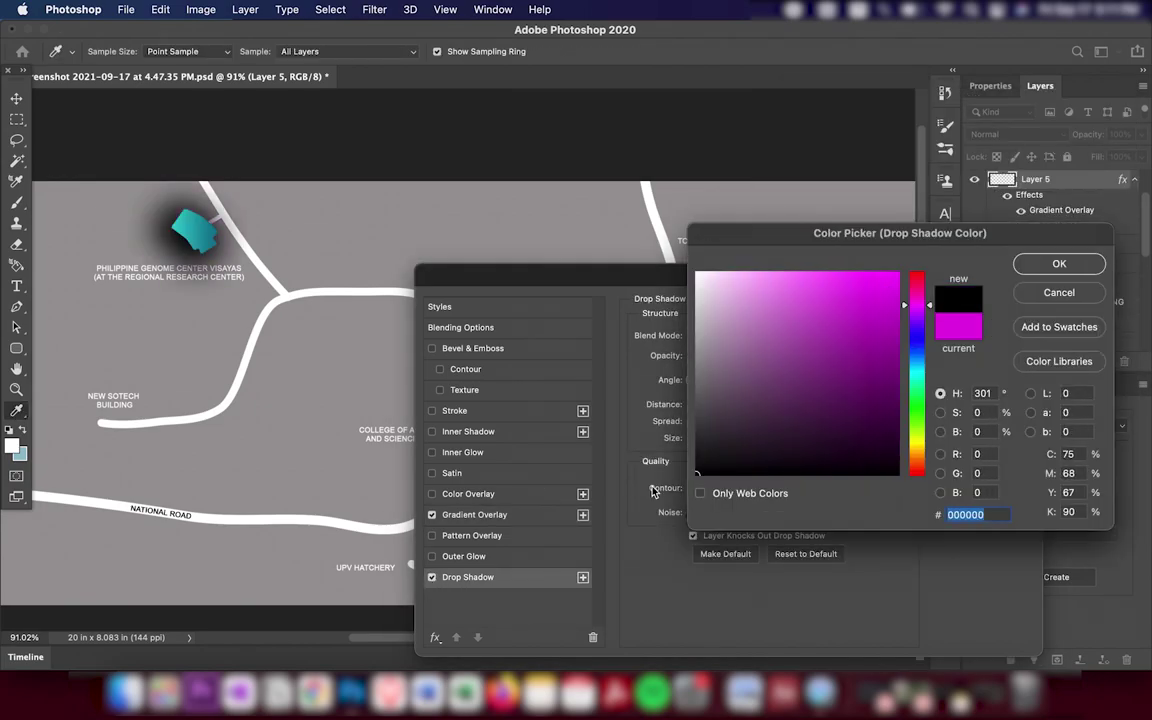
key(Return)
drag(692, 438, 702, 440)
mouse_move(767, 356)
mouse_down()
mouse_move(705, 359)
mouse_move(692, 377)
mouse_up()
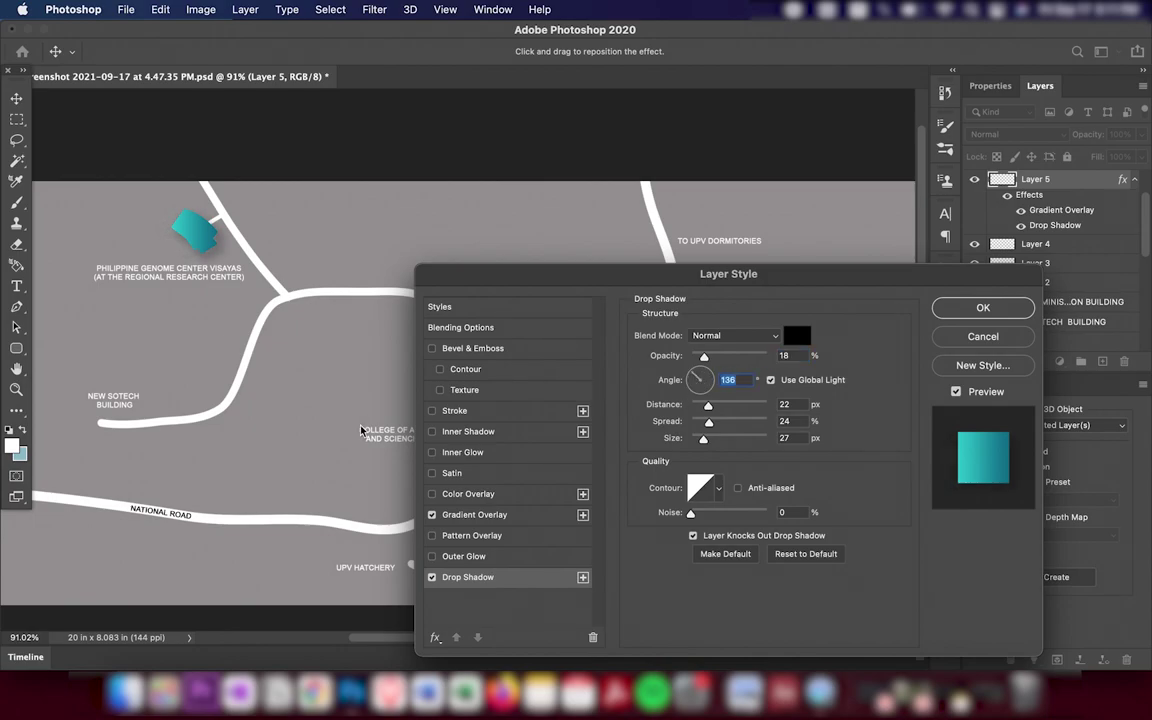
click(456, 557)
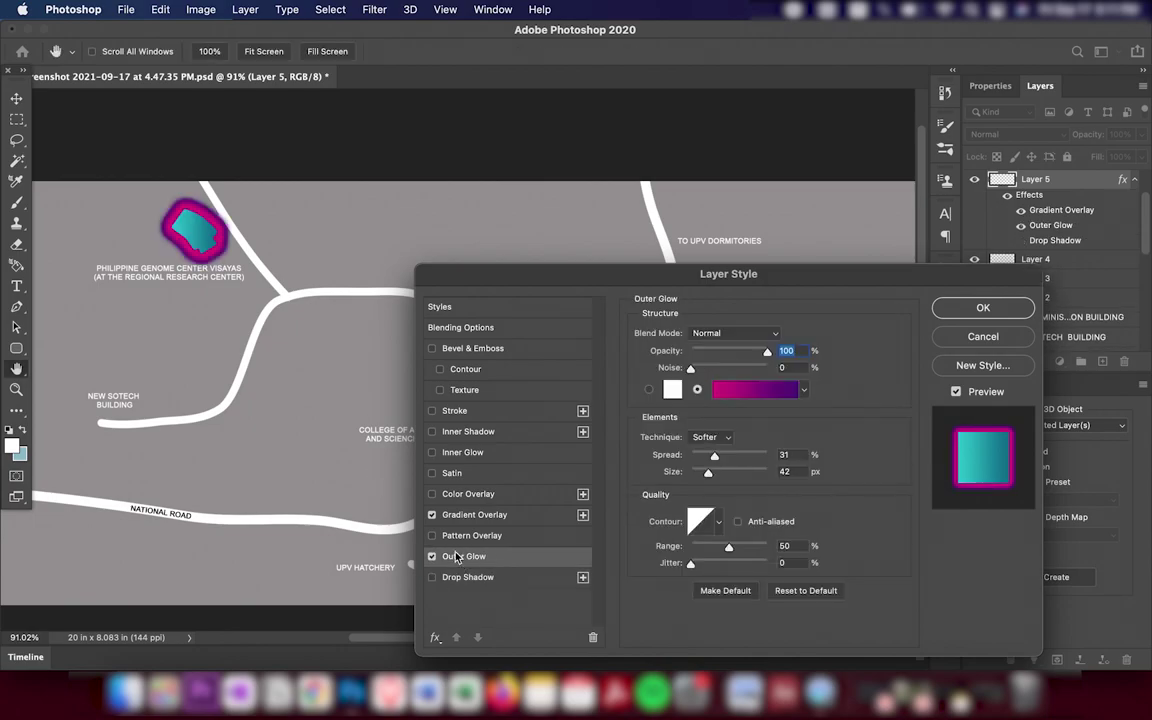
Switch the outer glow to a solid colour and set it to white.
click(649, 390)
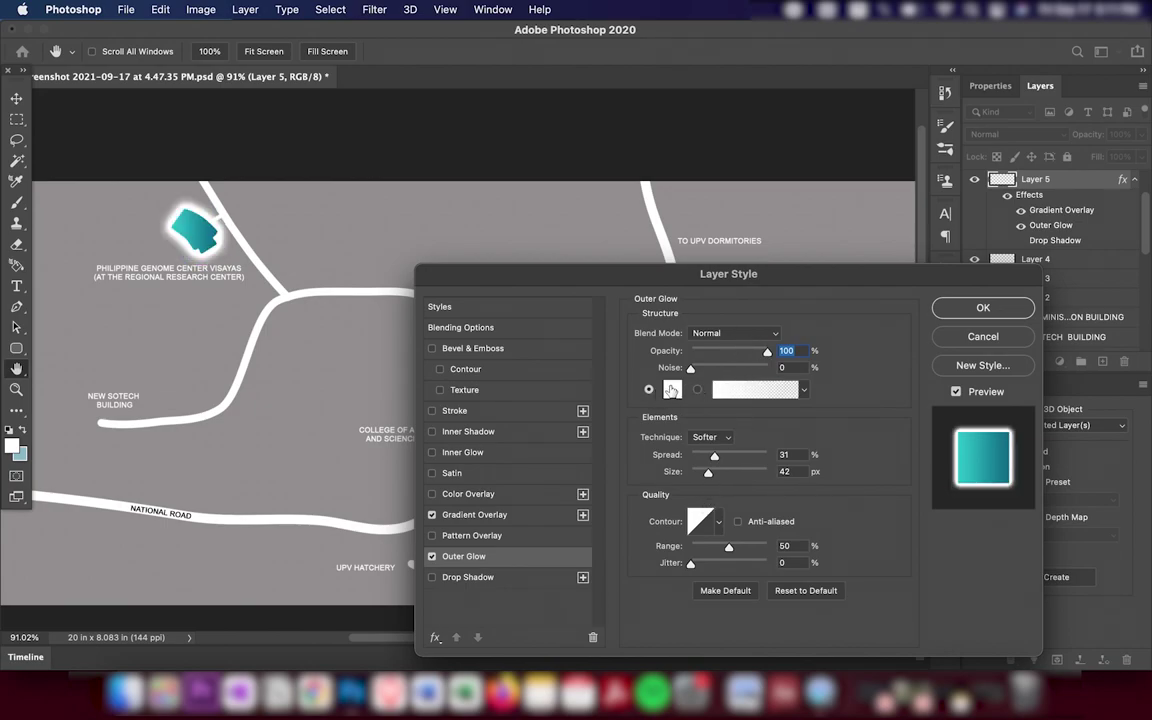
click(671, 390)
text(000000)
key(Return)
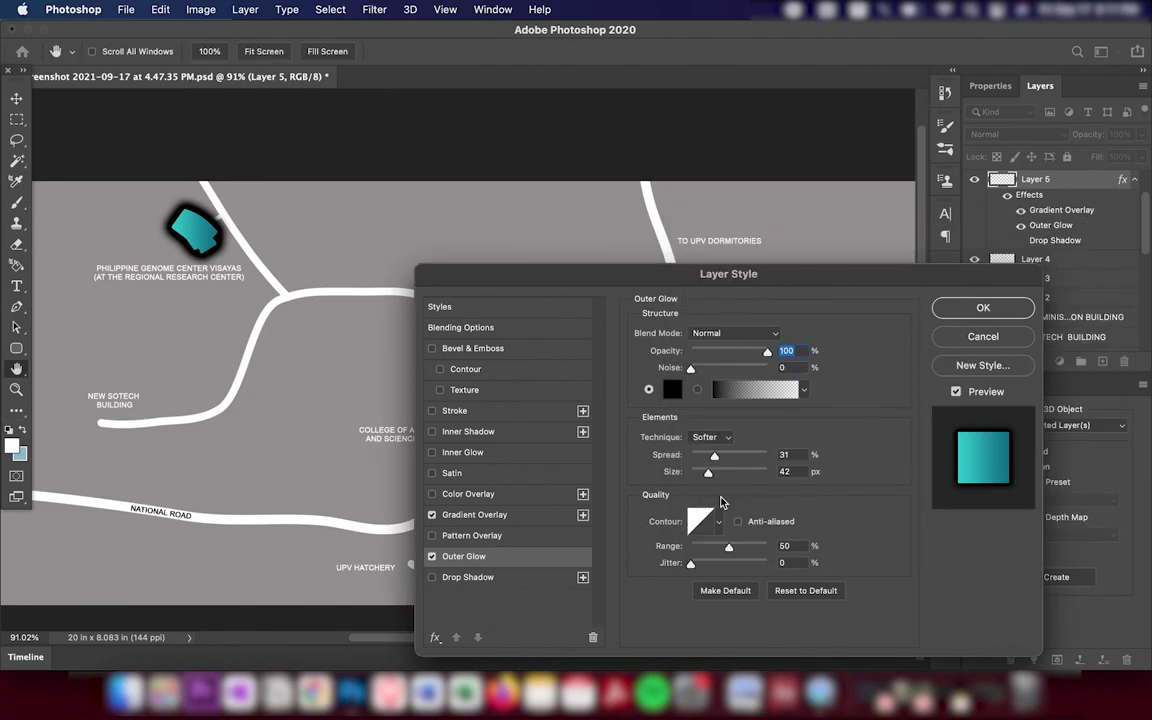
click(718, 352)
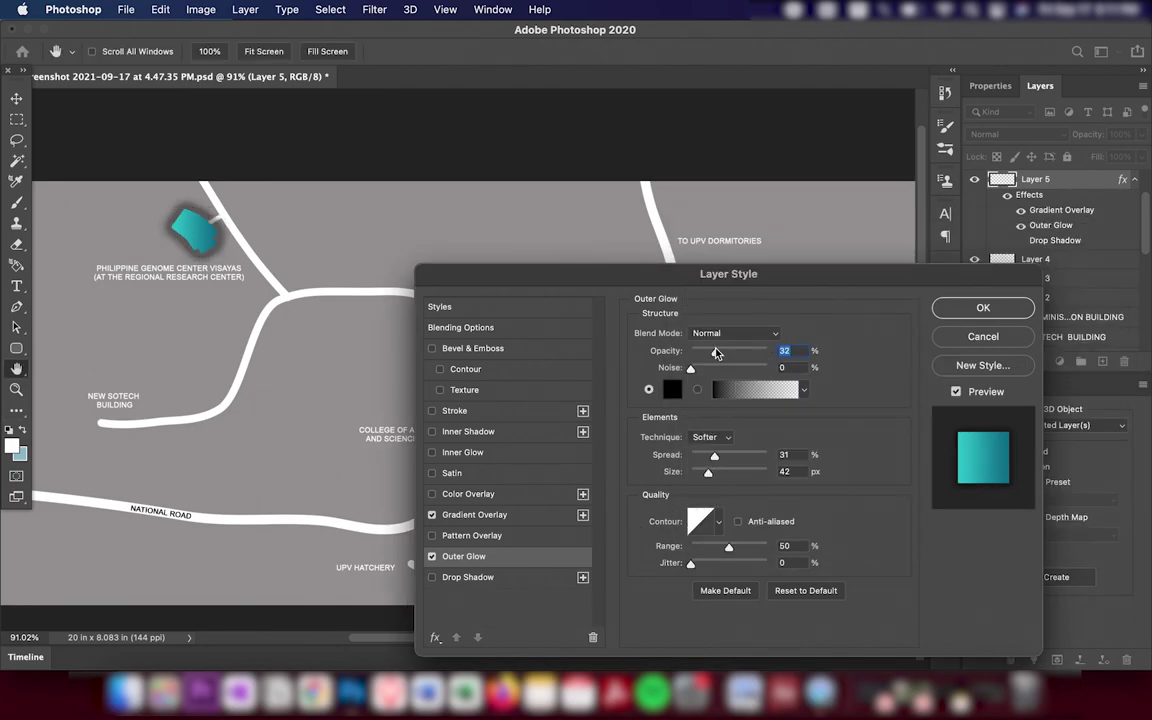
click(672, 389)
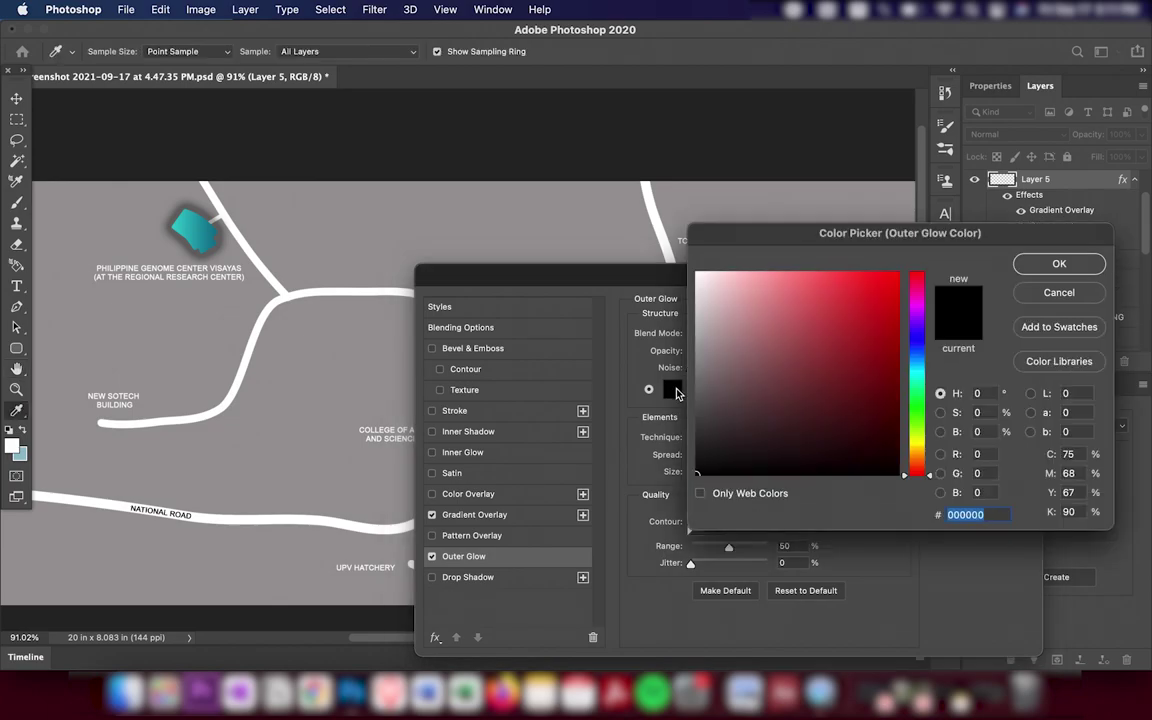
click(652, 210)
key(Return)
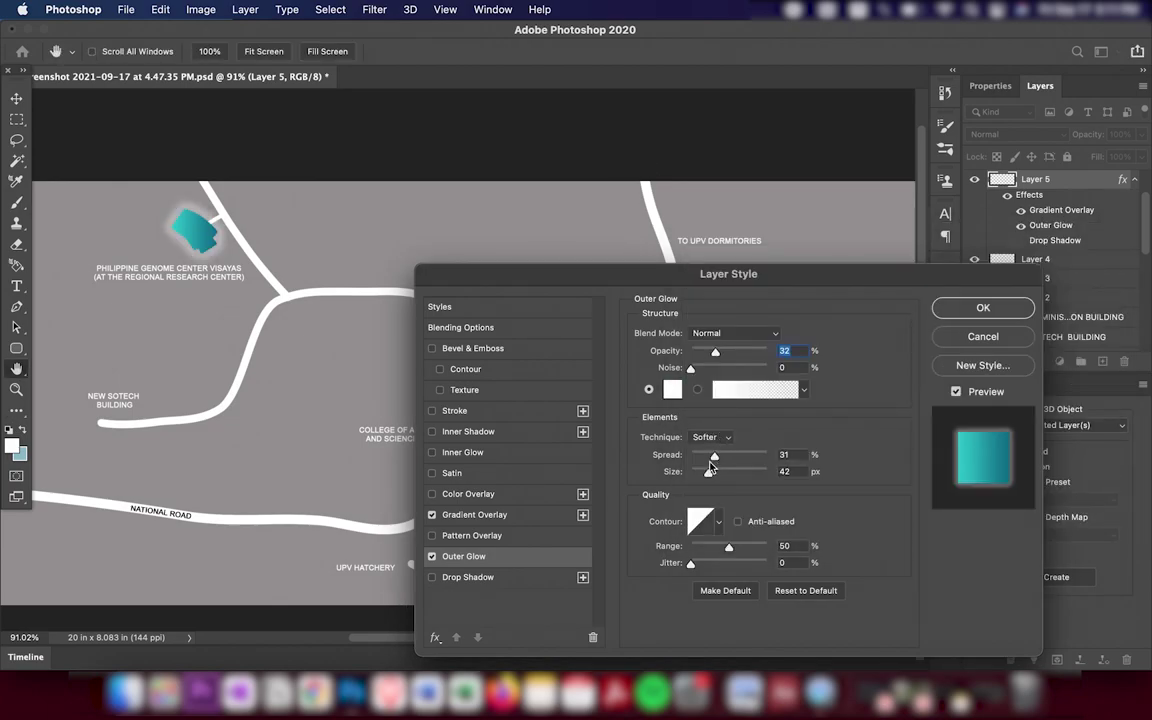
Set the glow to 22% opacity, spread 14%, size 28 px, and apply the layer style.
drag(708, 472, 701, 474)
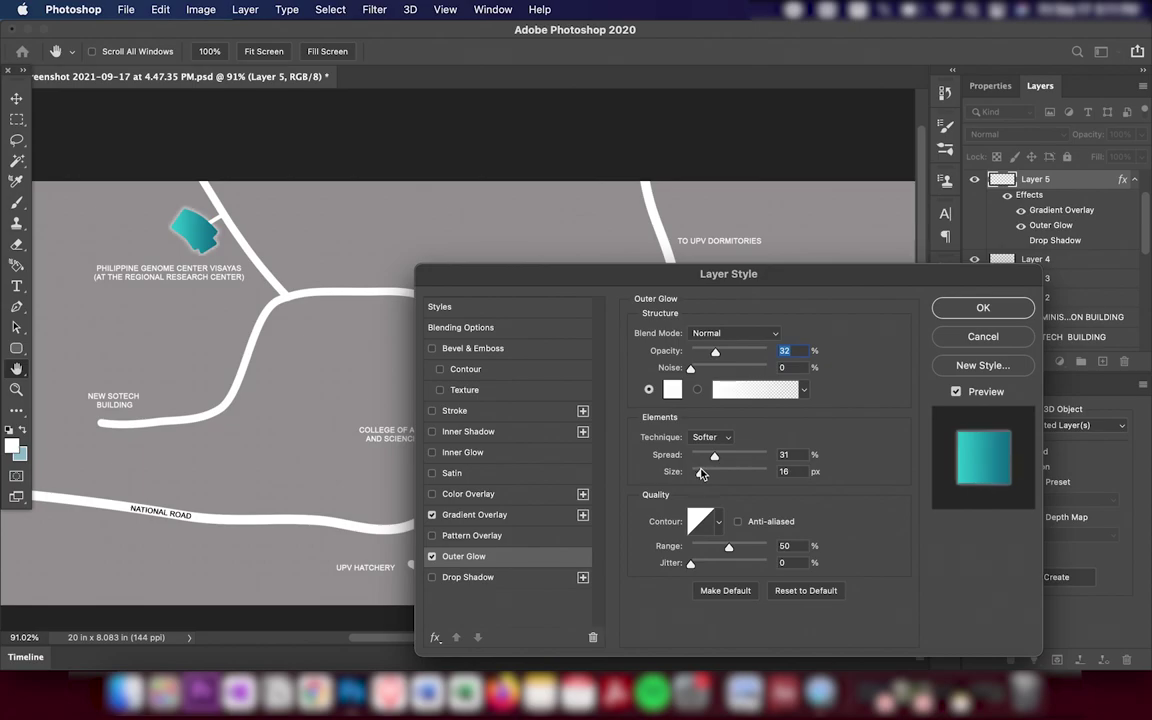
drag(715, 351, 707, 351)
mouse_move(700, 472)
mouse_down()
mouse_move(713, 472)
mouse_move(702, 458)
mouse_up()
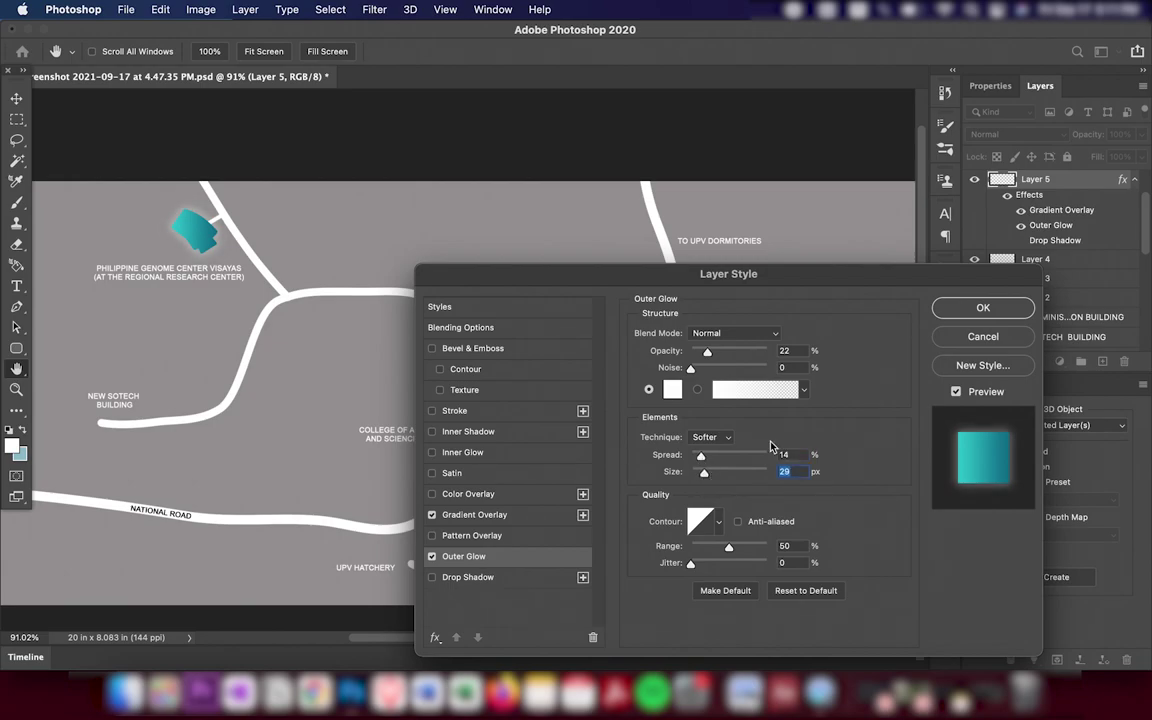
click(983, 307)
key(v)
click(462, 200)
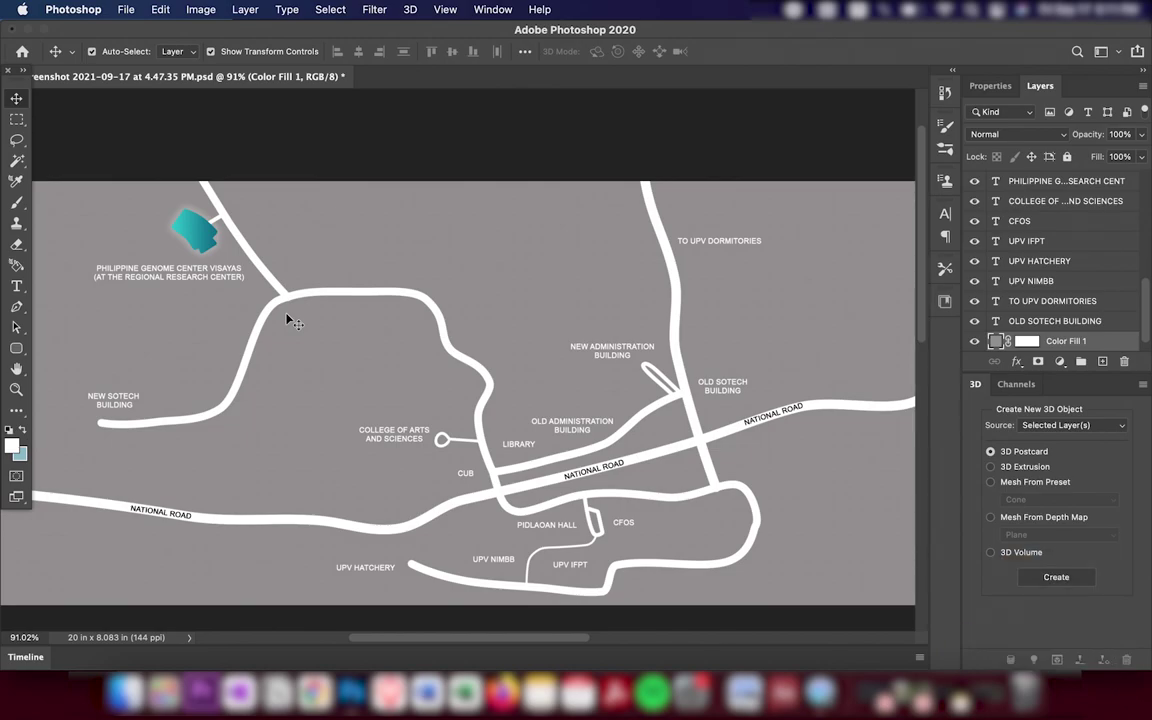
Save the map, merge its layers, and start saving it under a new name.
key(super+s)
scroll(389, 301, down, 2)
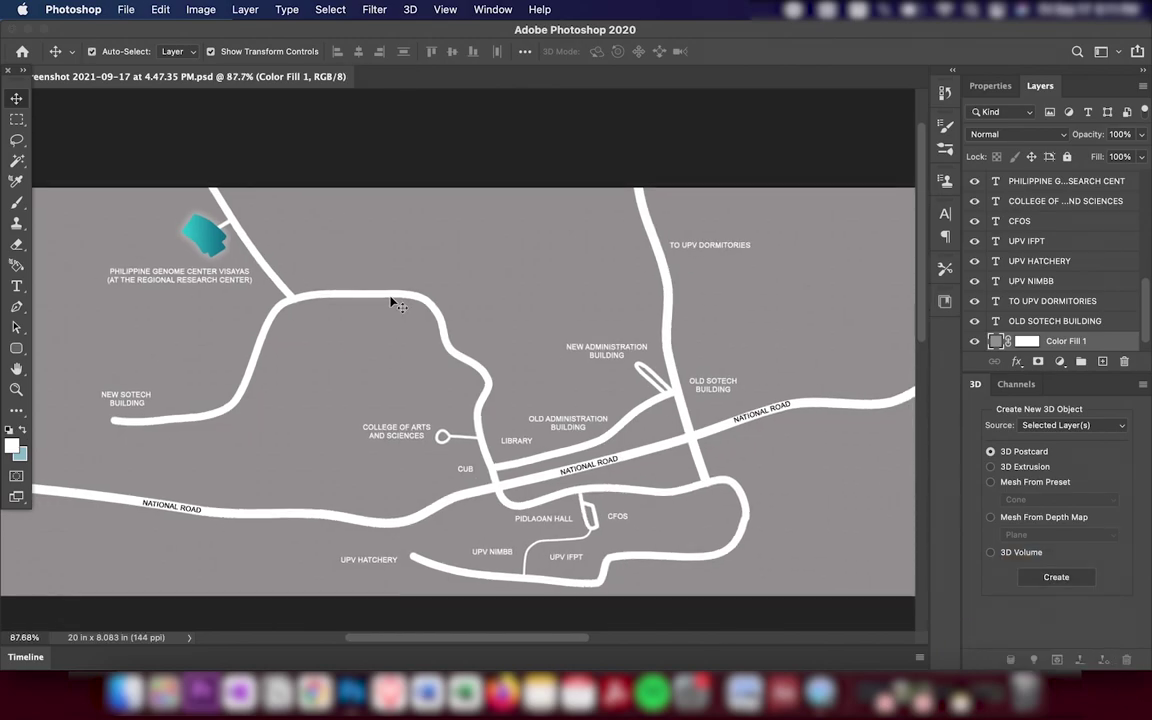
scroll(390, 301, down, 3)
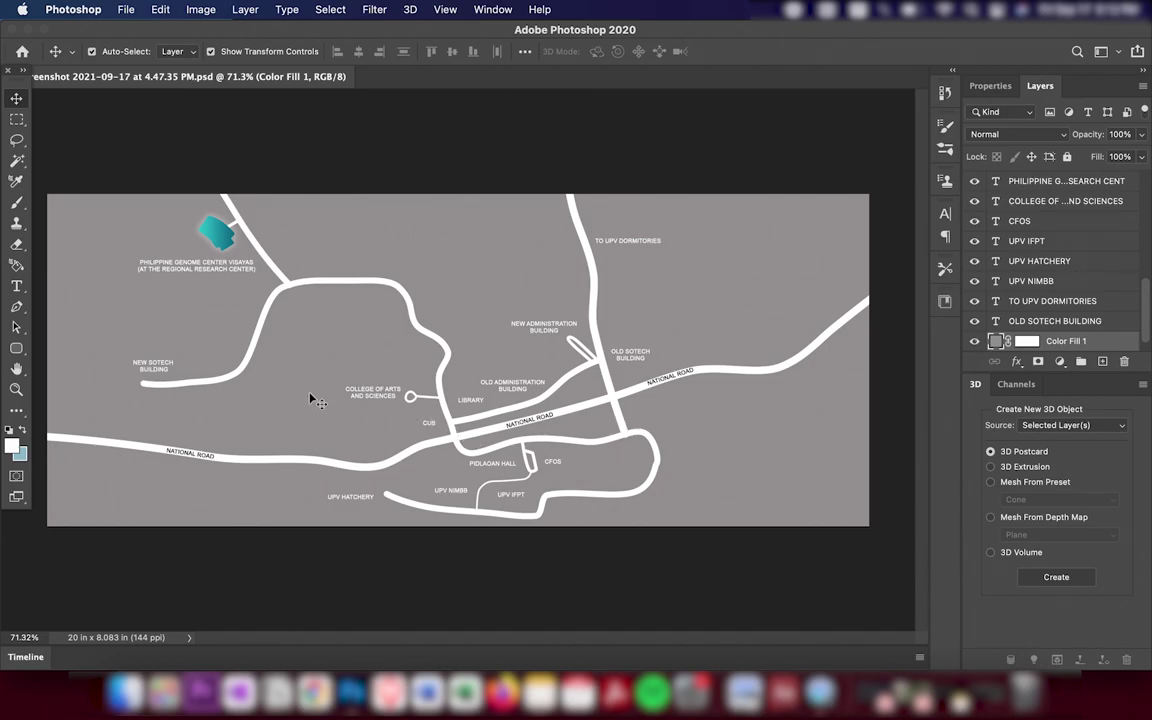
key(ctrl)
key(ctrl+e)
key(ctrl+s)
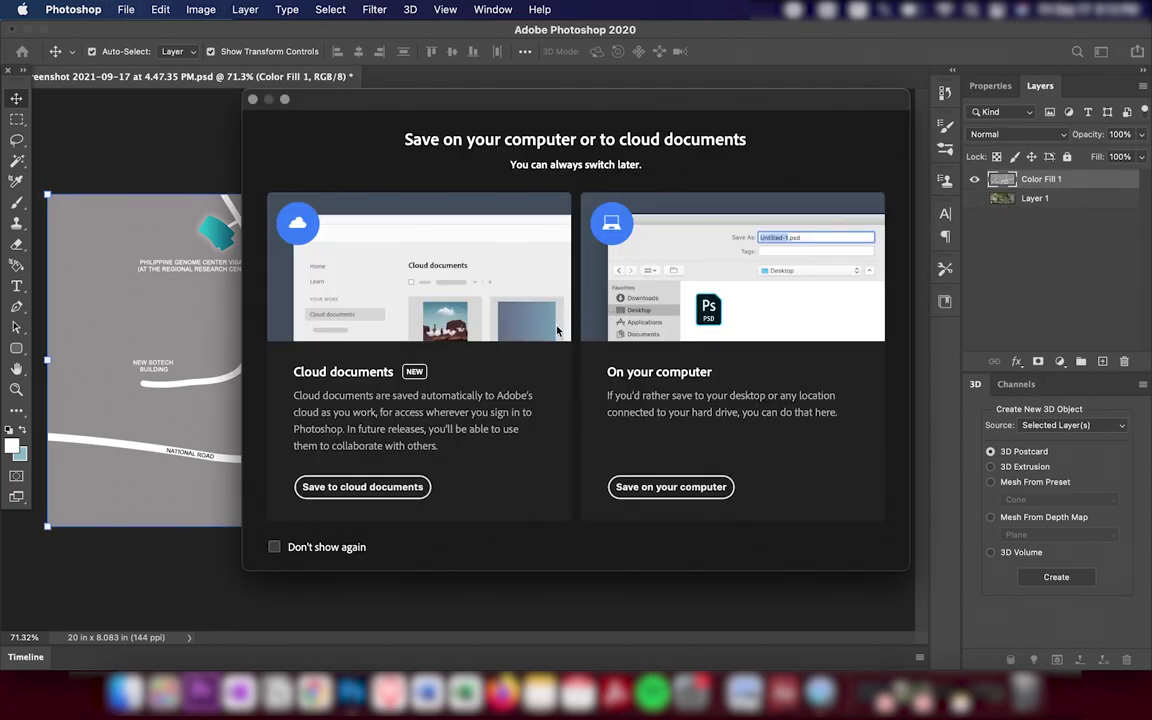
Save the map on the computer as 'PGC VISAYAS MAP'.
click(668, 555)
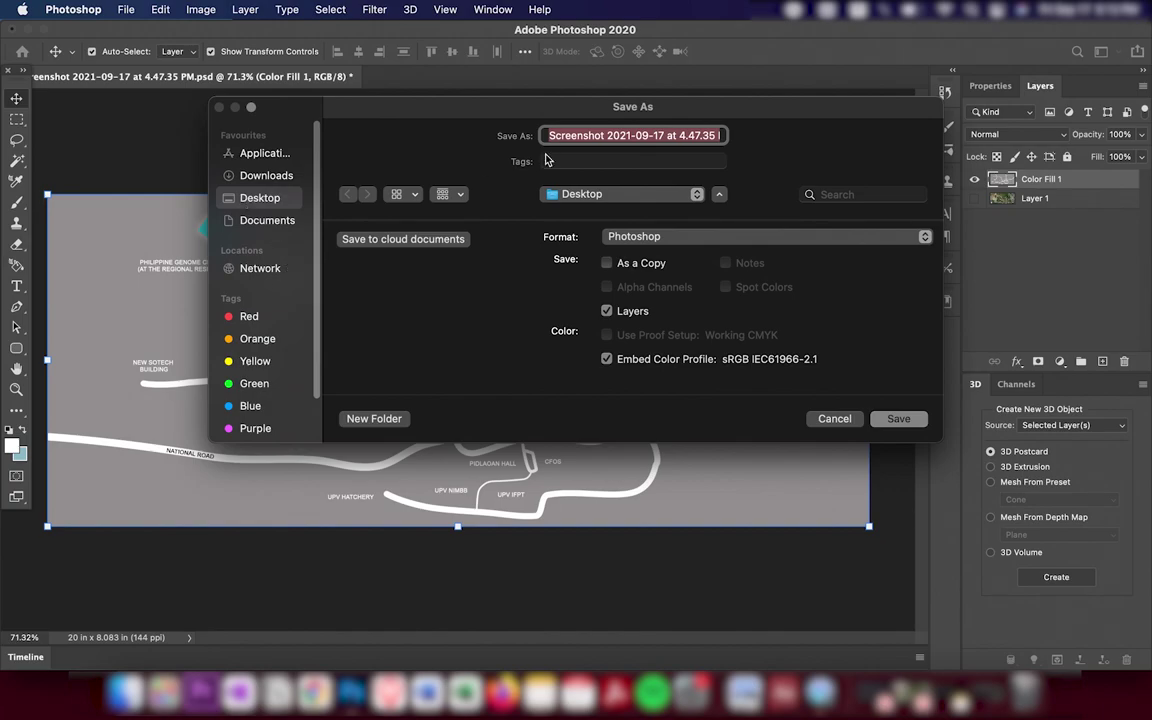
text(PGC VISAYASMAP)
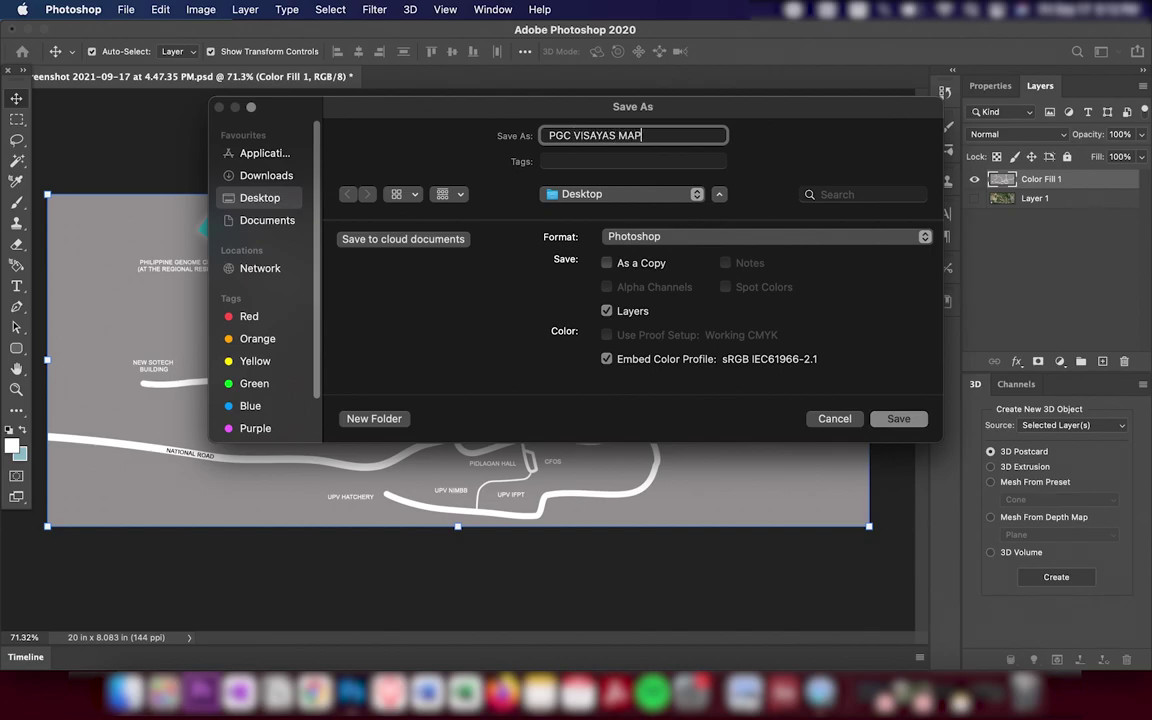
key(Return)
key(Return)
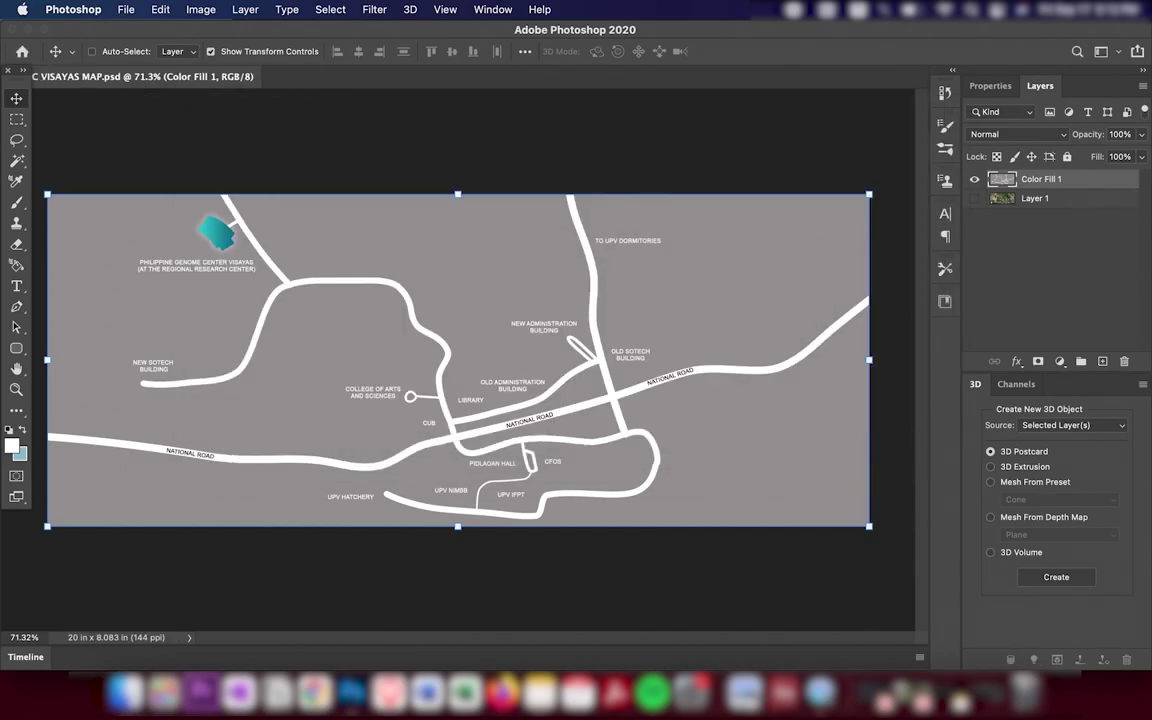
Save another copy of the map on the computer in JPEG format.
key(super+shift+s)
click(665, 490)
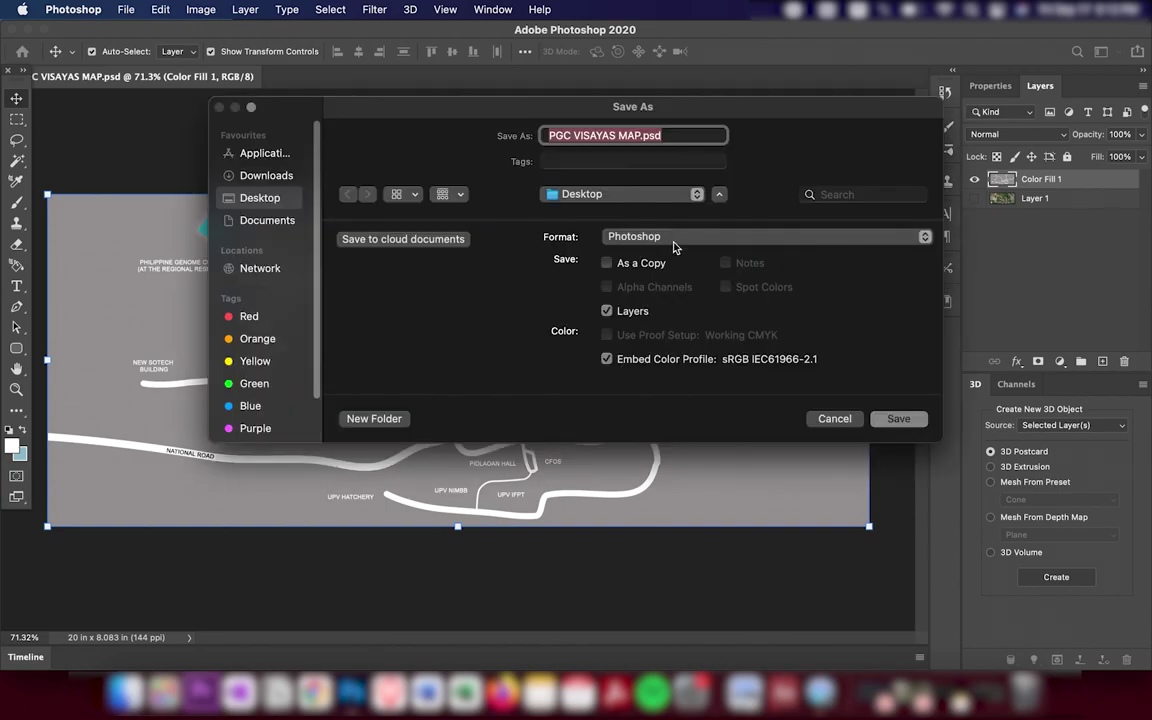
click(674, 240)
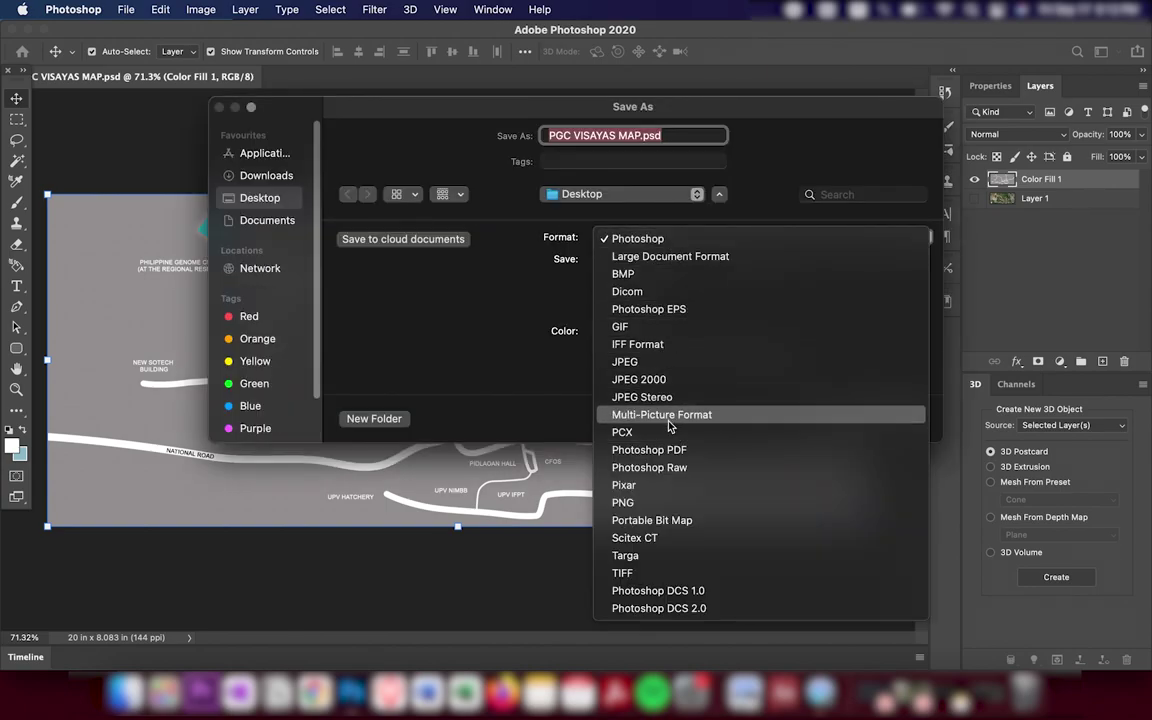
click(640, 362)
key(Return)
key(Return)
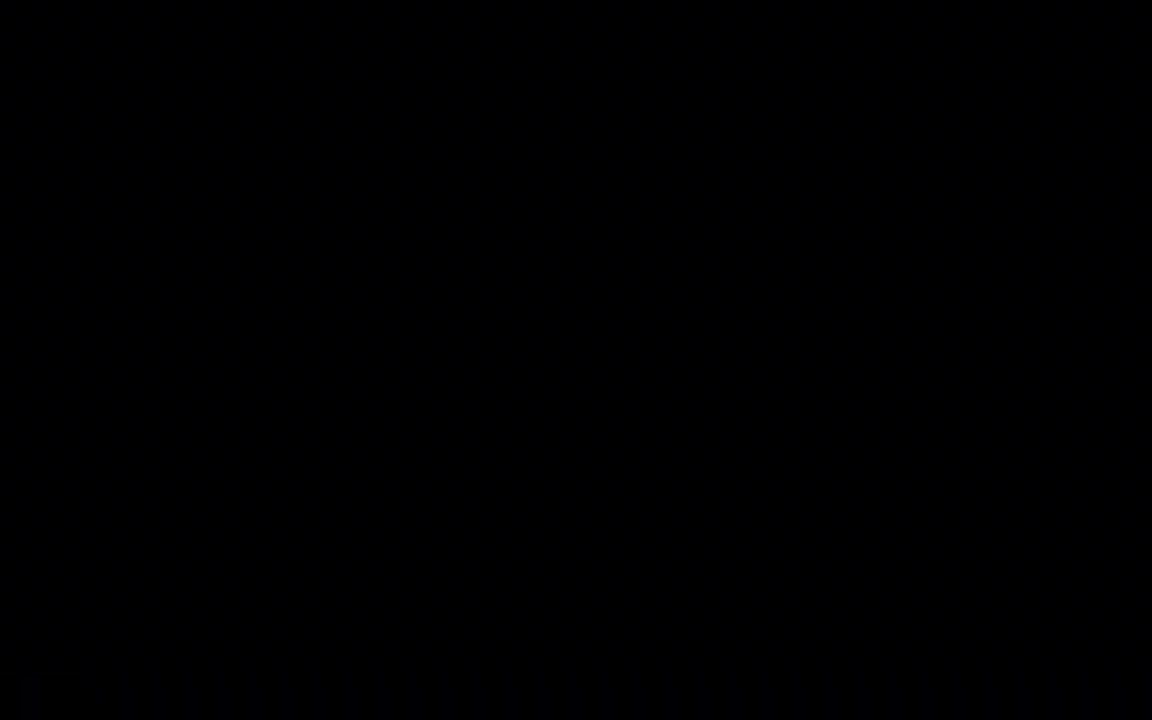